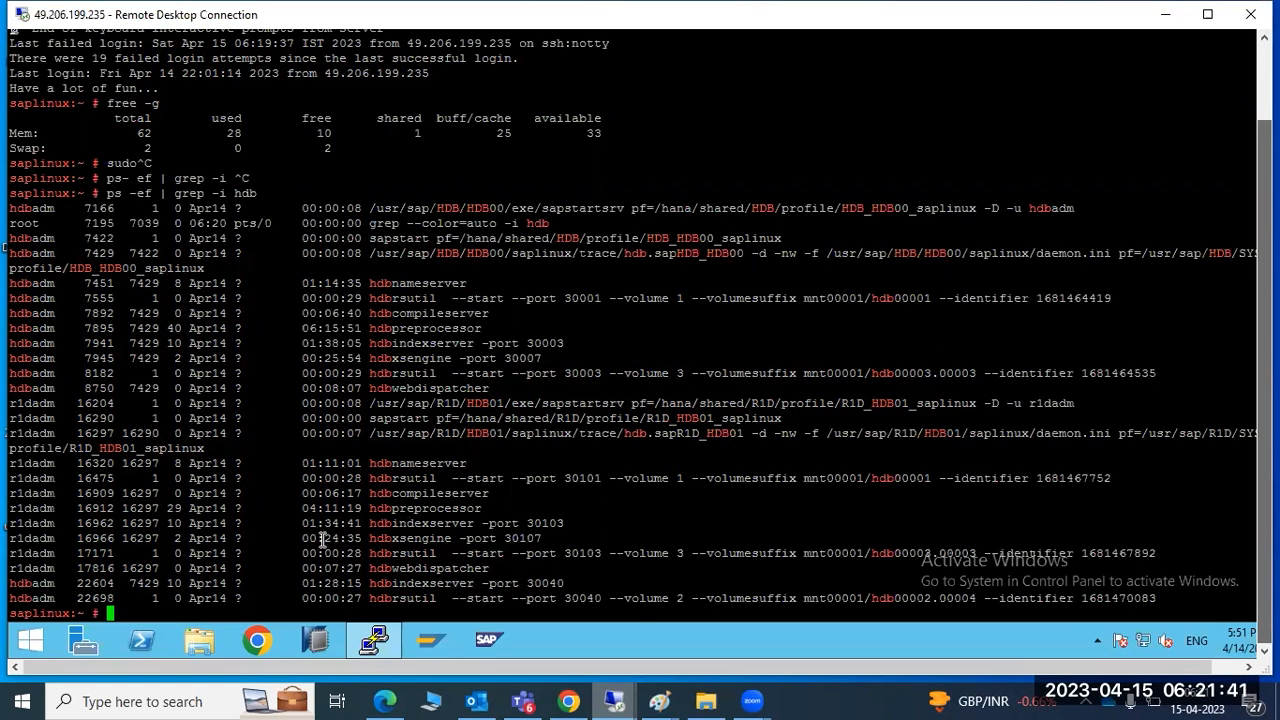
Check disk usage with df -h and memory with free -g, then change into /softwares
text(df -h)
key(Return)
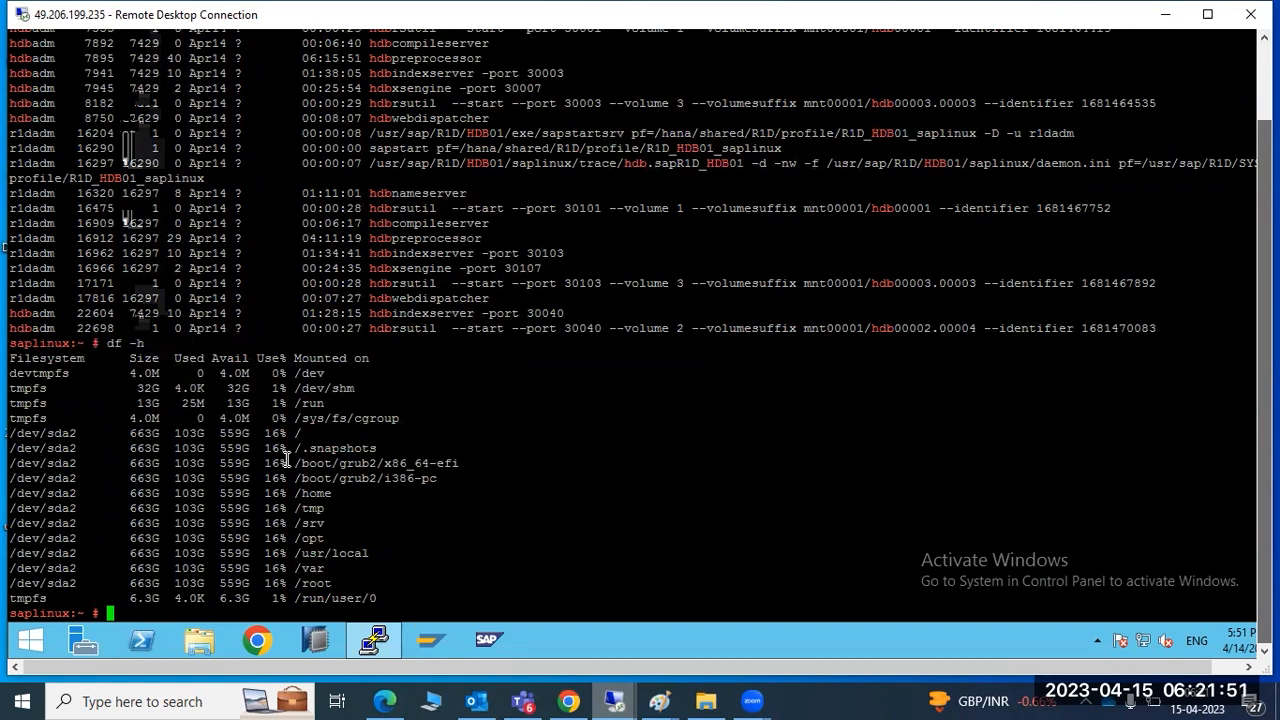
text(free -g)
key(Return)
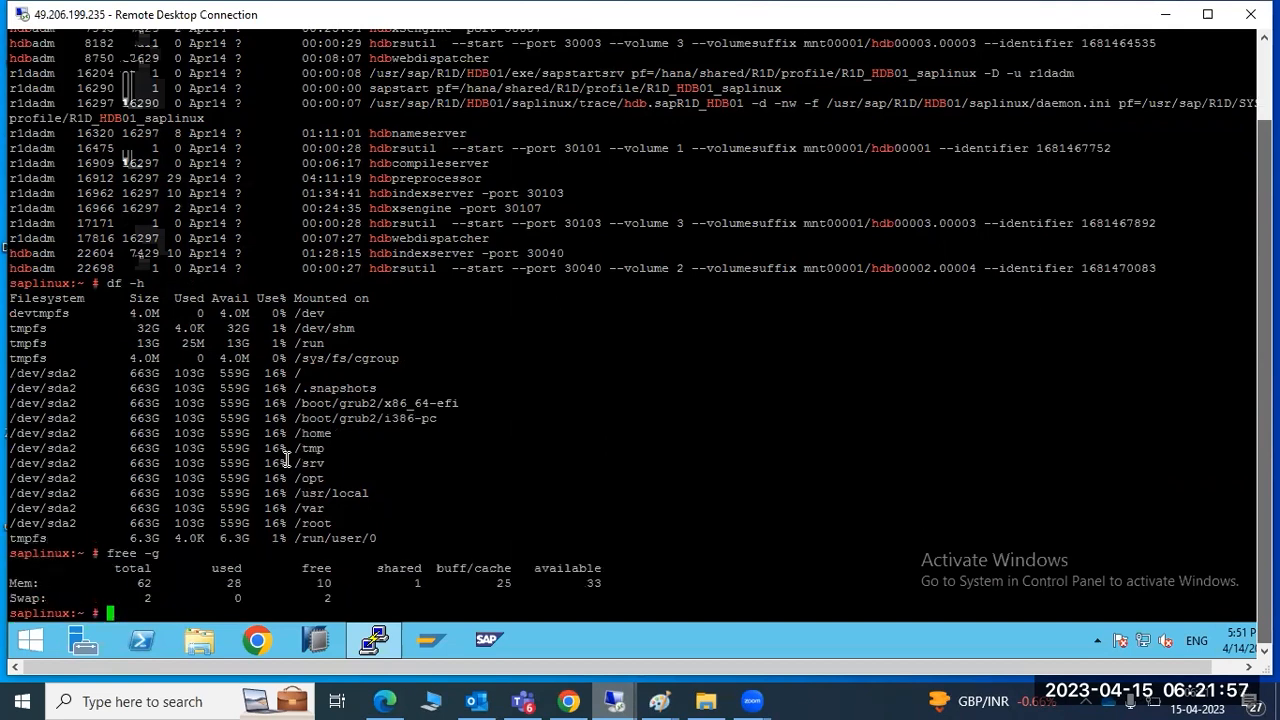
text(cd )
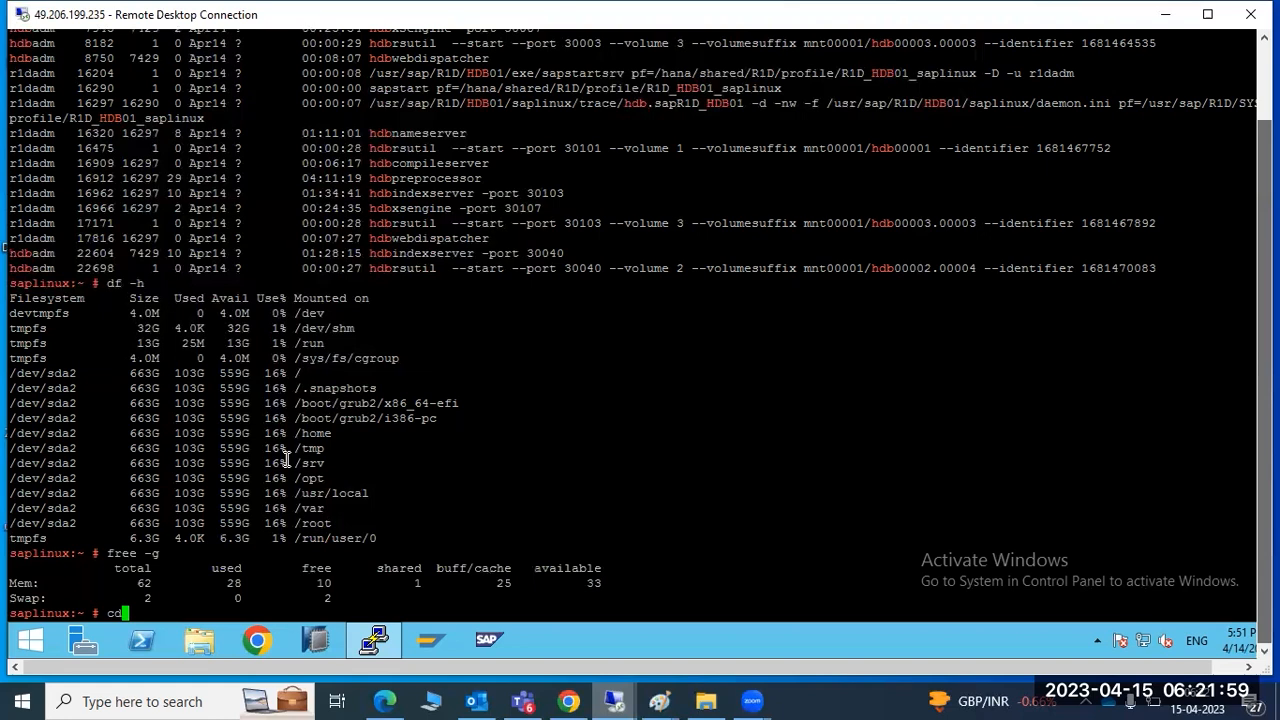
text(/soft*)
key(Return)
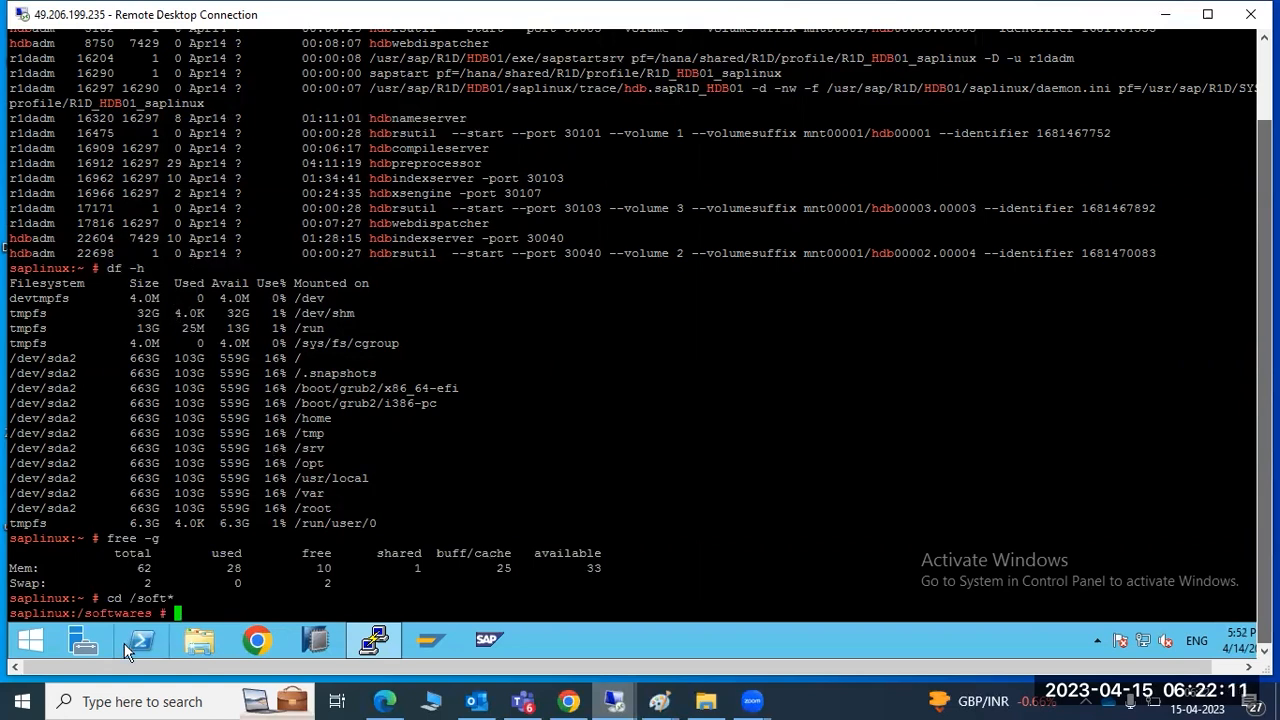
Switch the session to the sap user, then to root with the root password
double_click(120, 613)
click(229, 609)
text(su - sap)
key(Return)
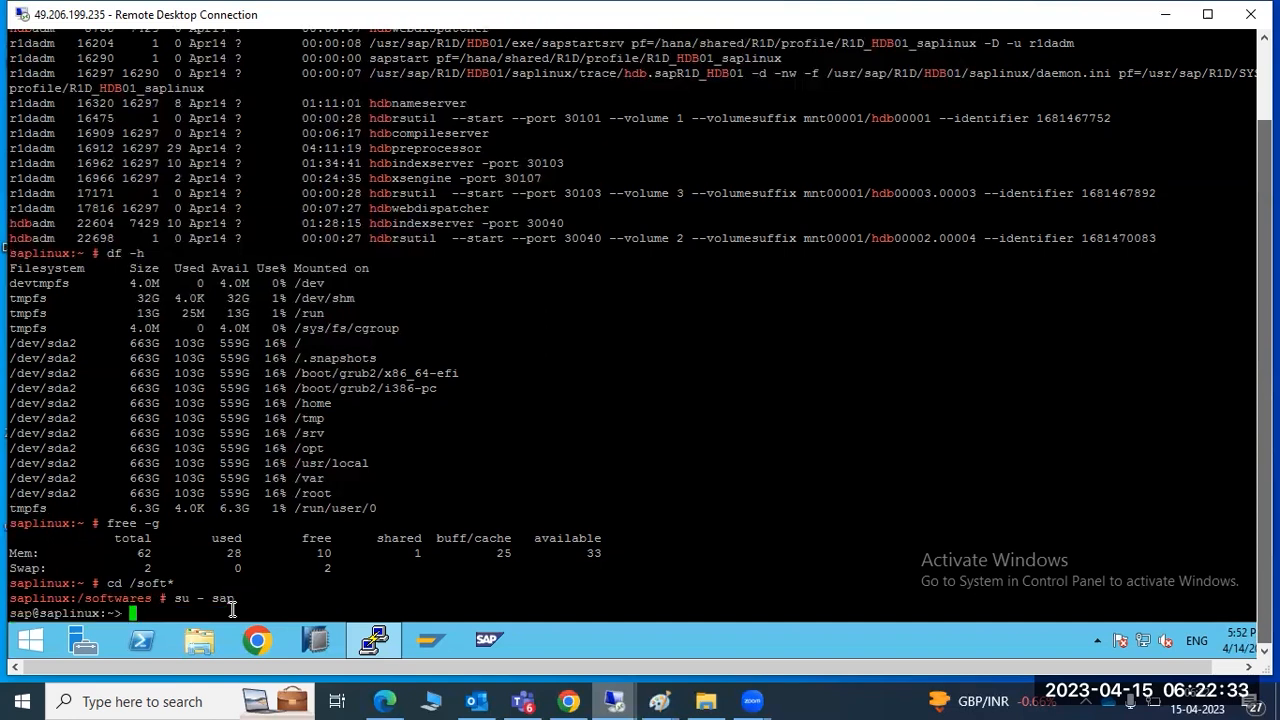
double_click(22, 617)
text(su )
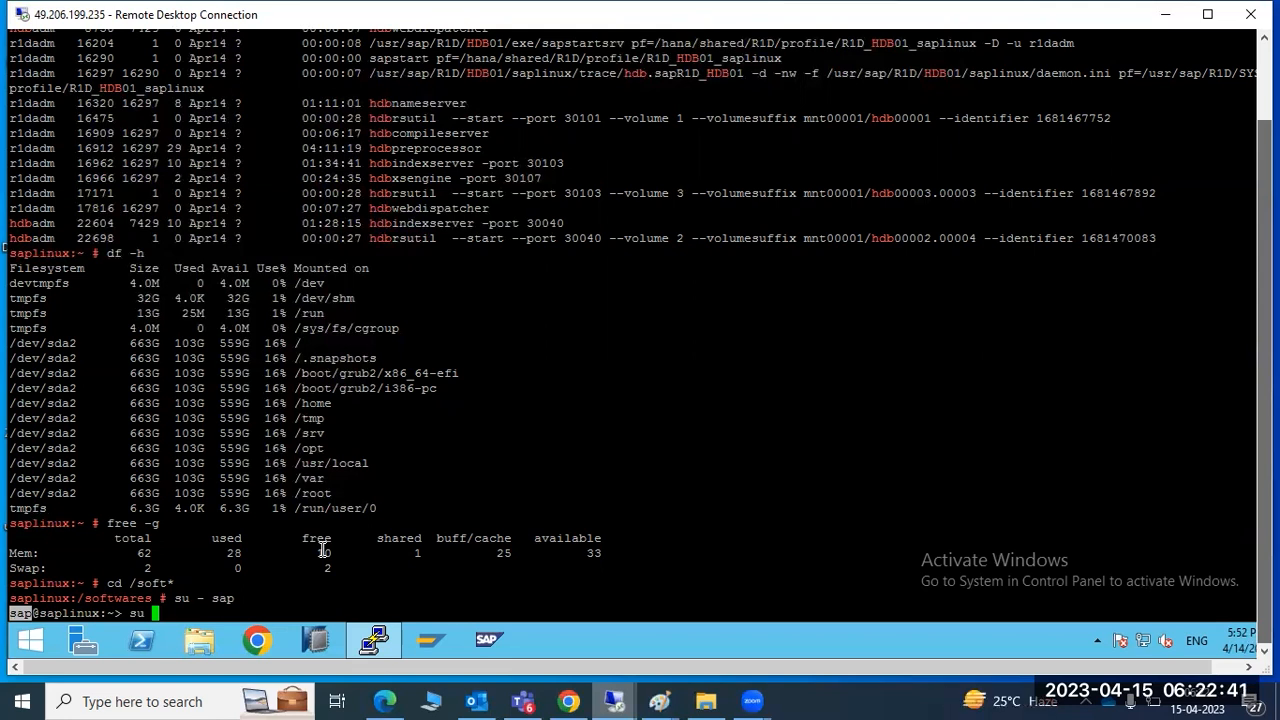
text(- root)
key(Return)
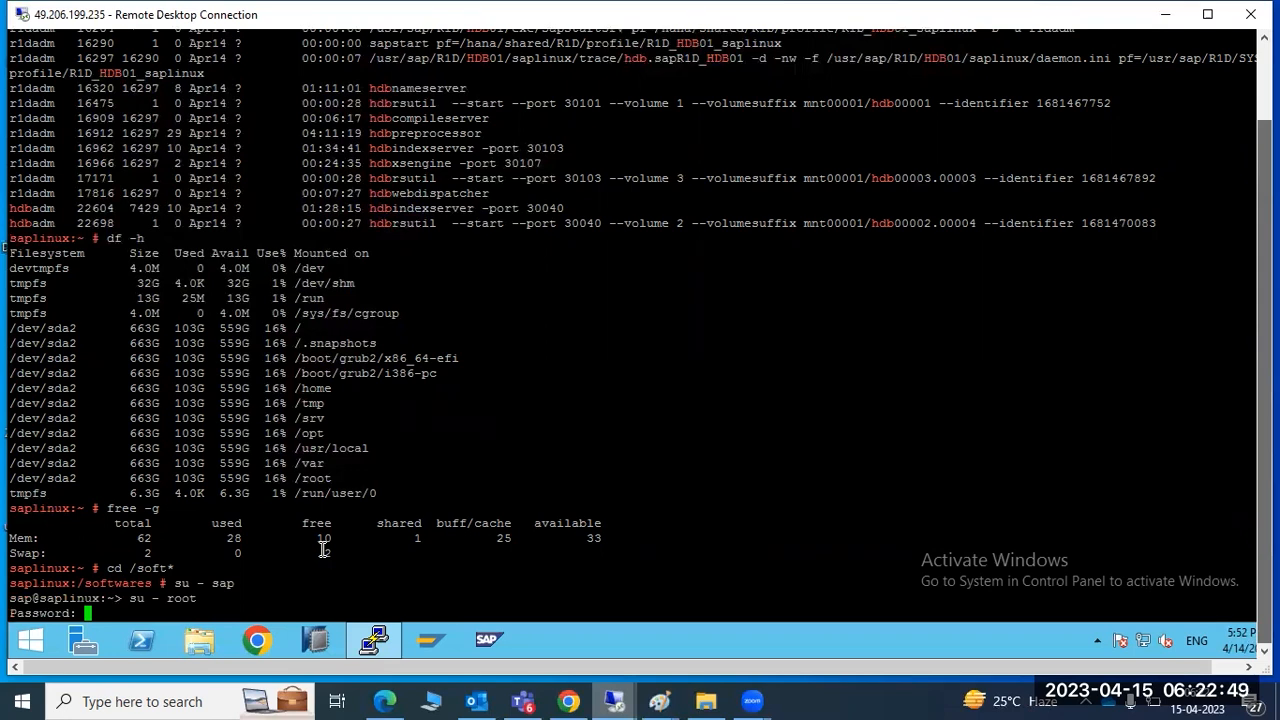
key(Return)
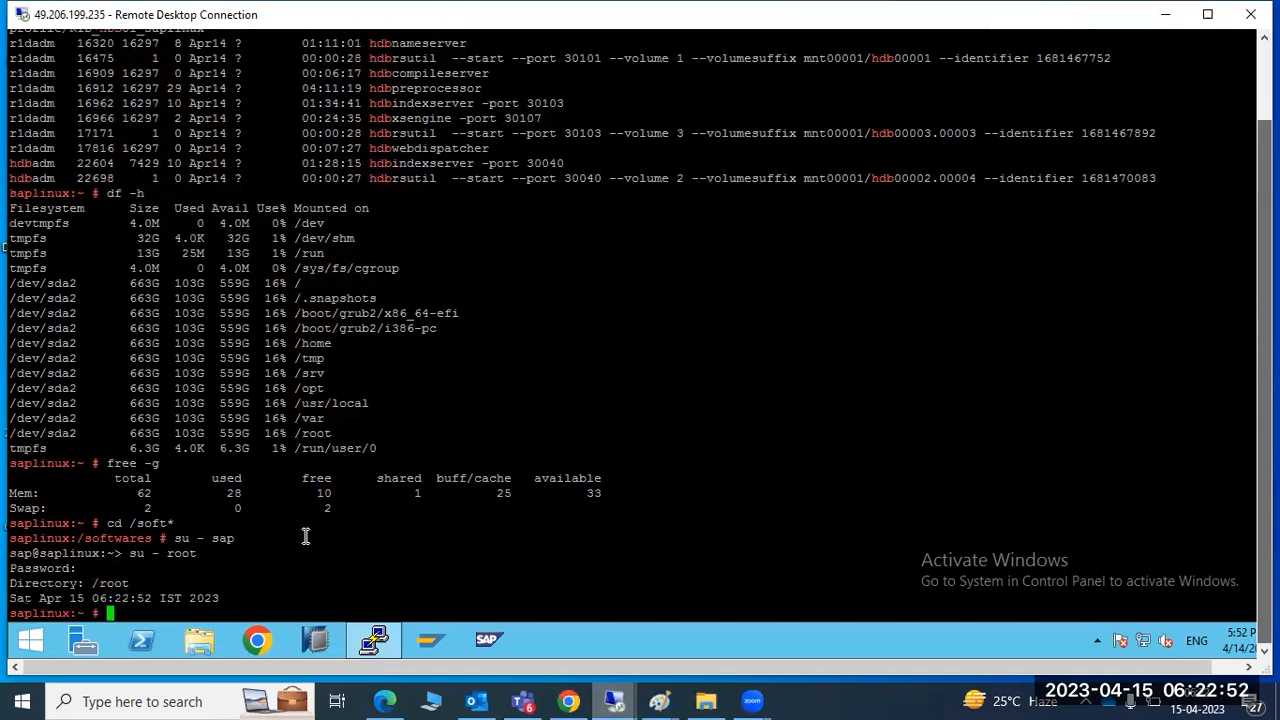
Exit back to the sap user and become root again with su - root
double_click(52, 612)
double_click(40, 538)
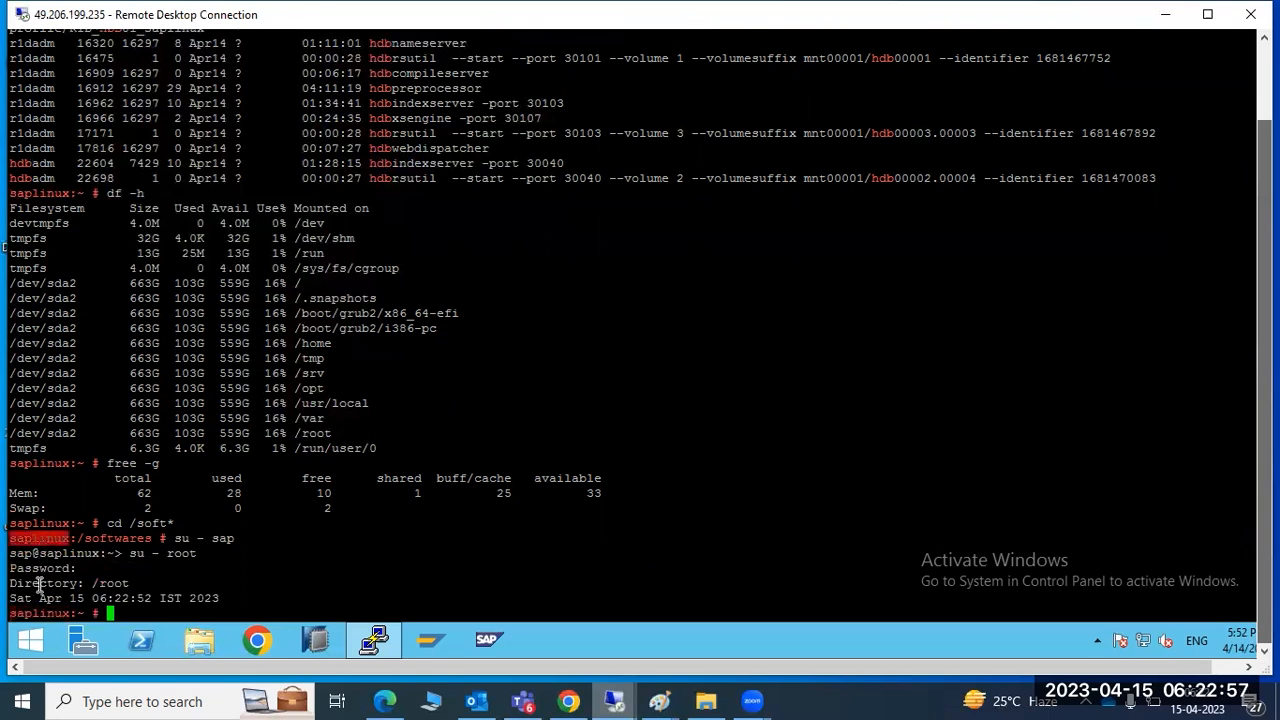
double_click(52, 613)
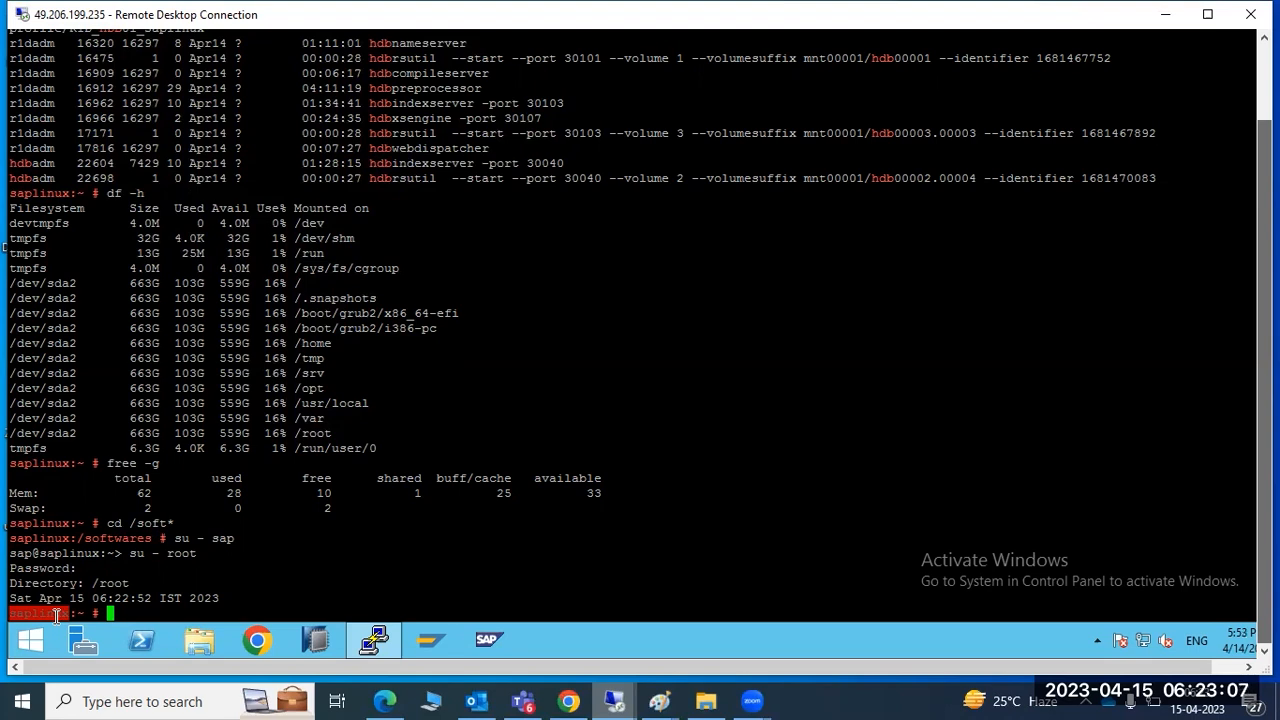
text(exit)
key(Return)
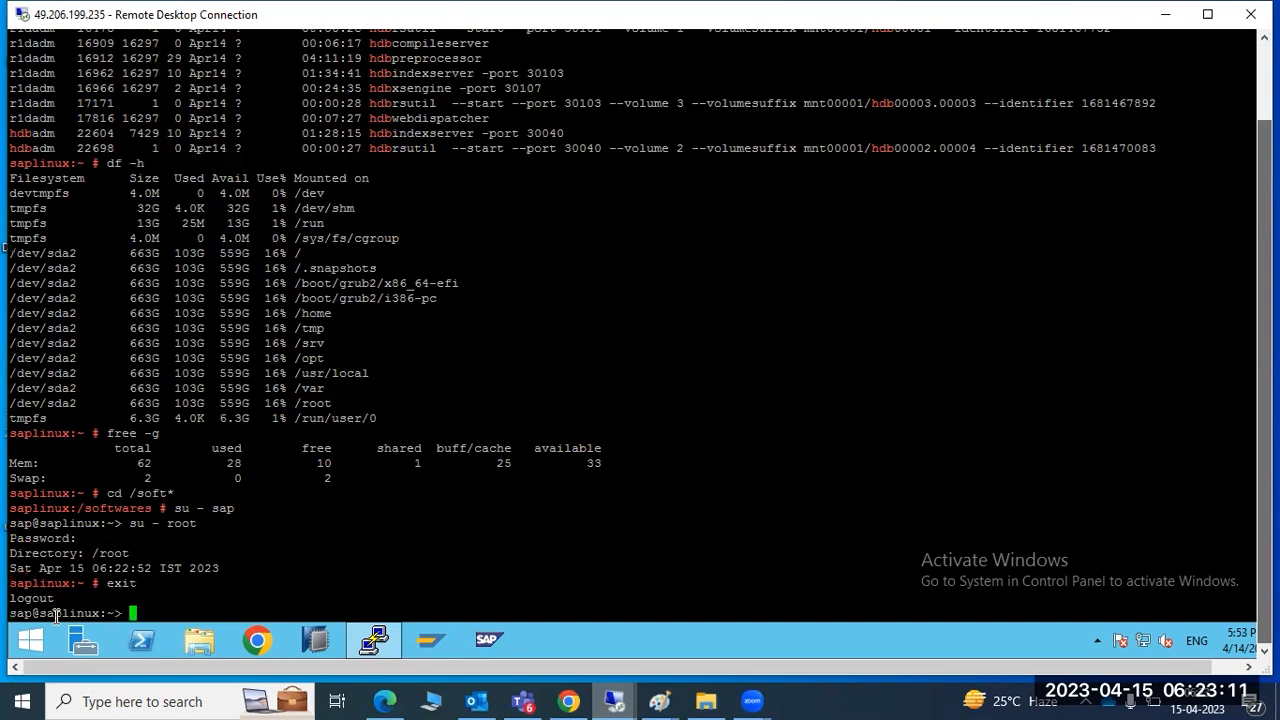
drag(10, 614, 75, 618)
text(su -)
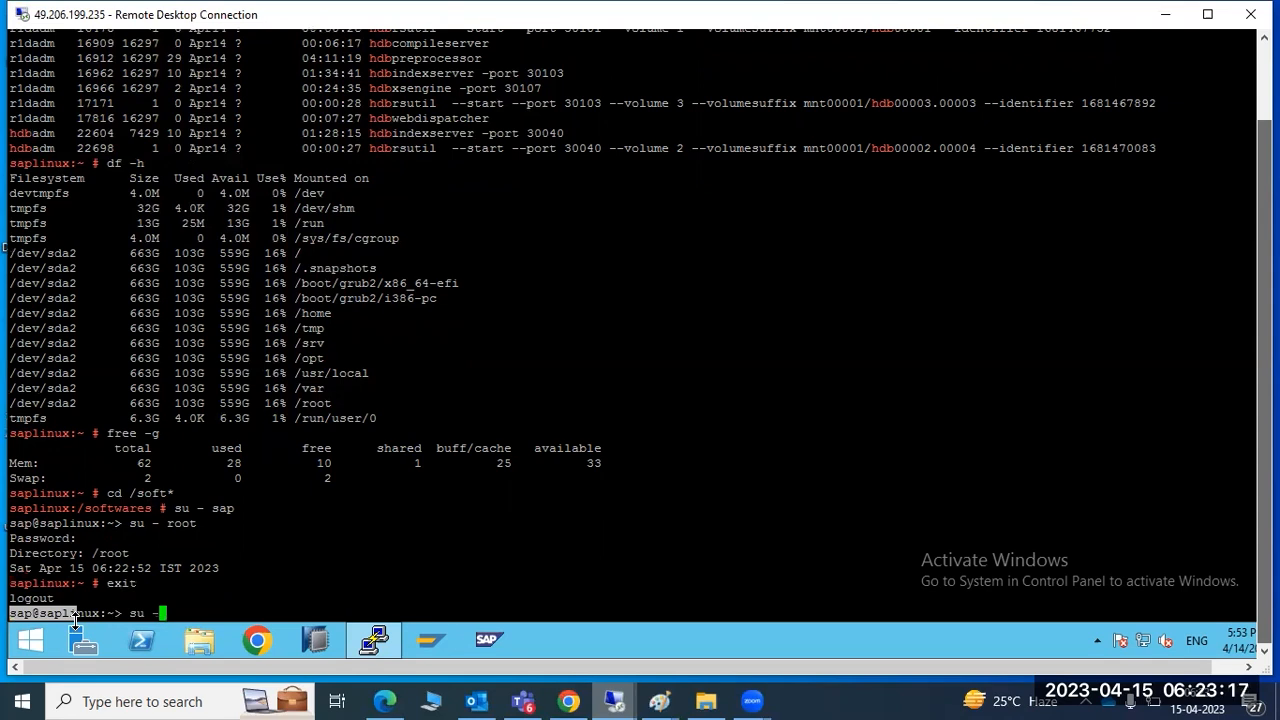
text( root)
key(Return)
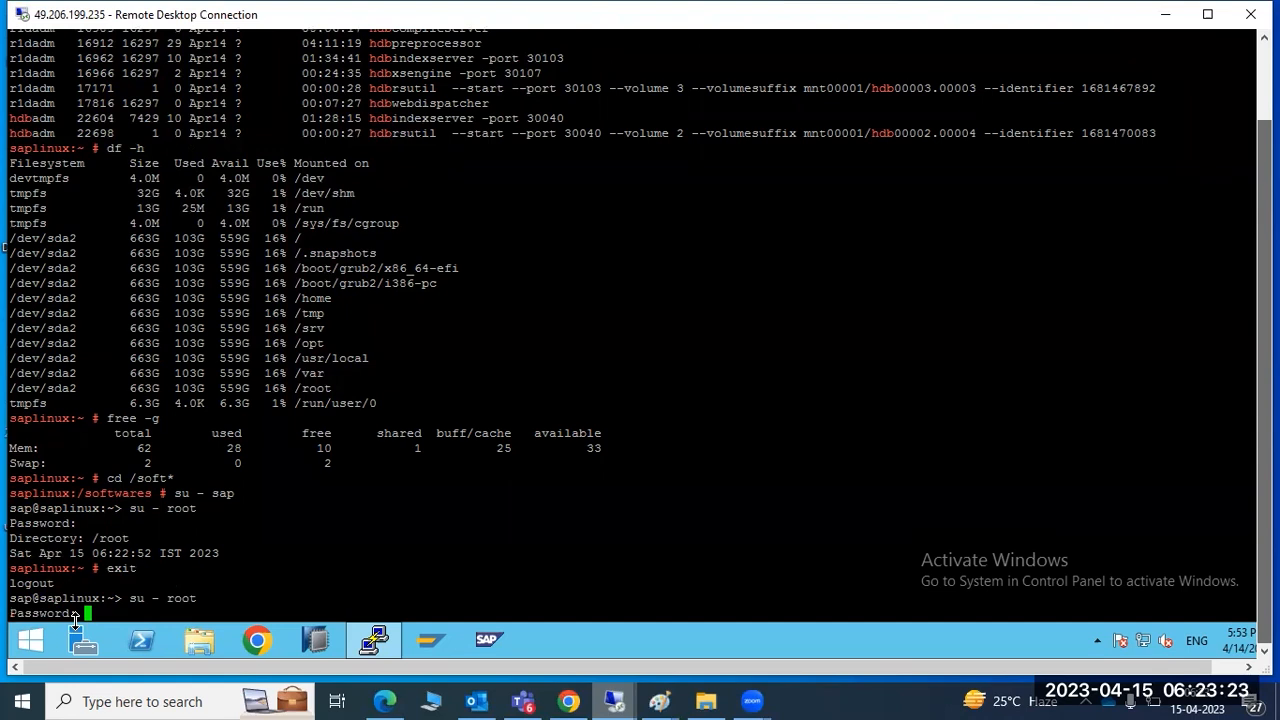
key(Return)
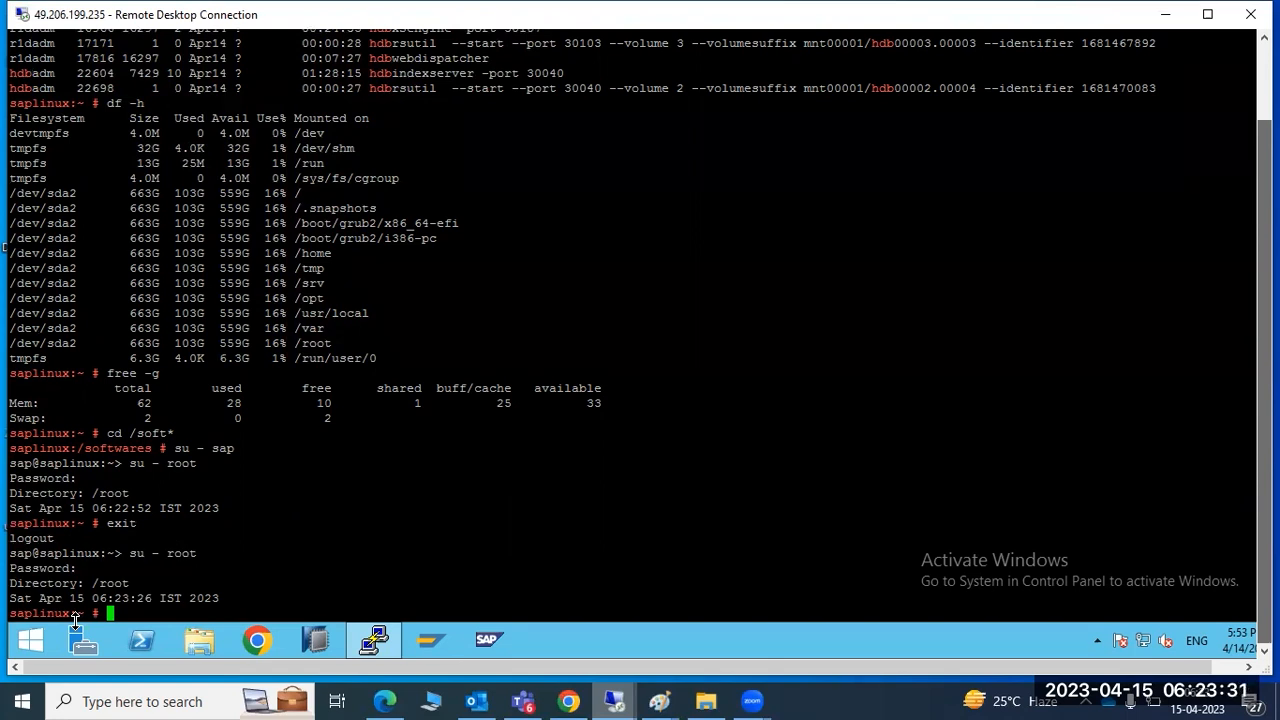
click(30, 640)
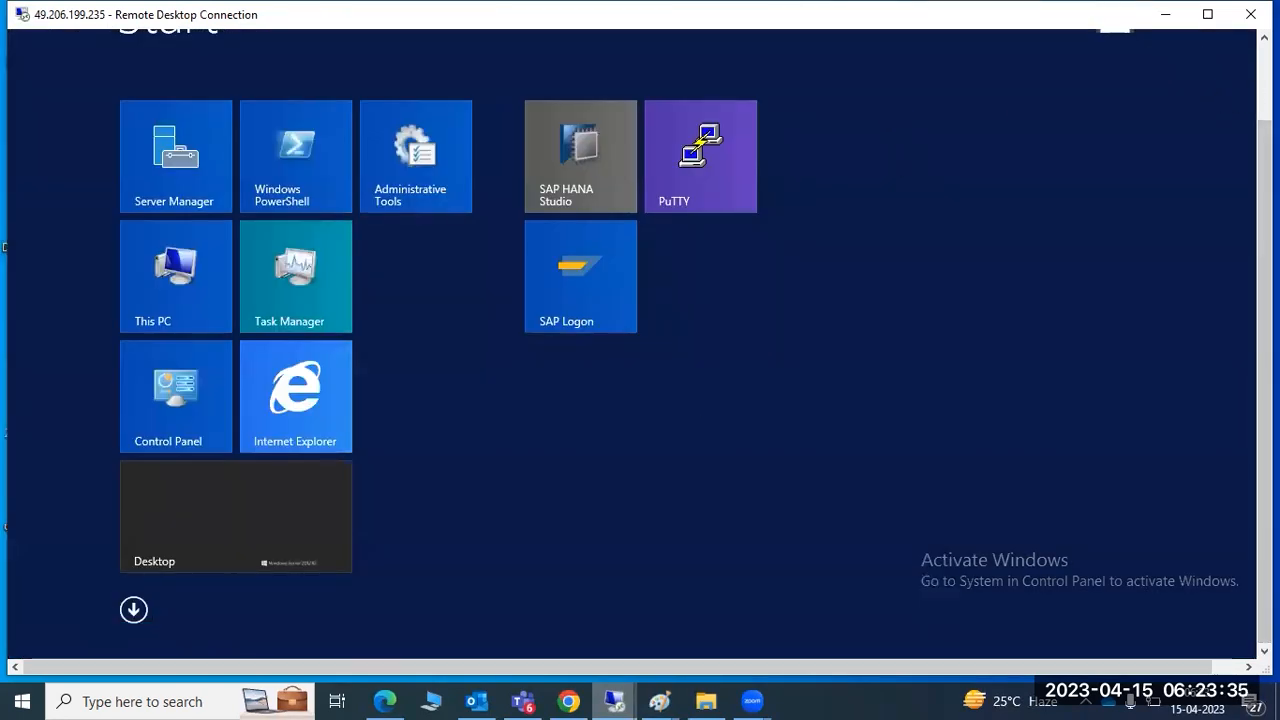
click(1169, 105)
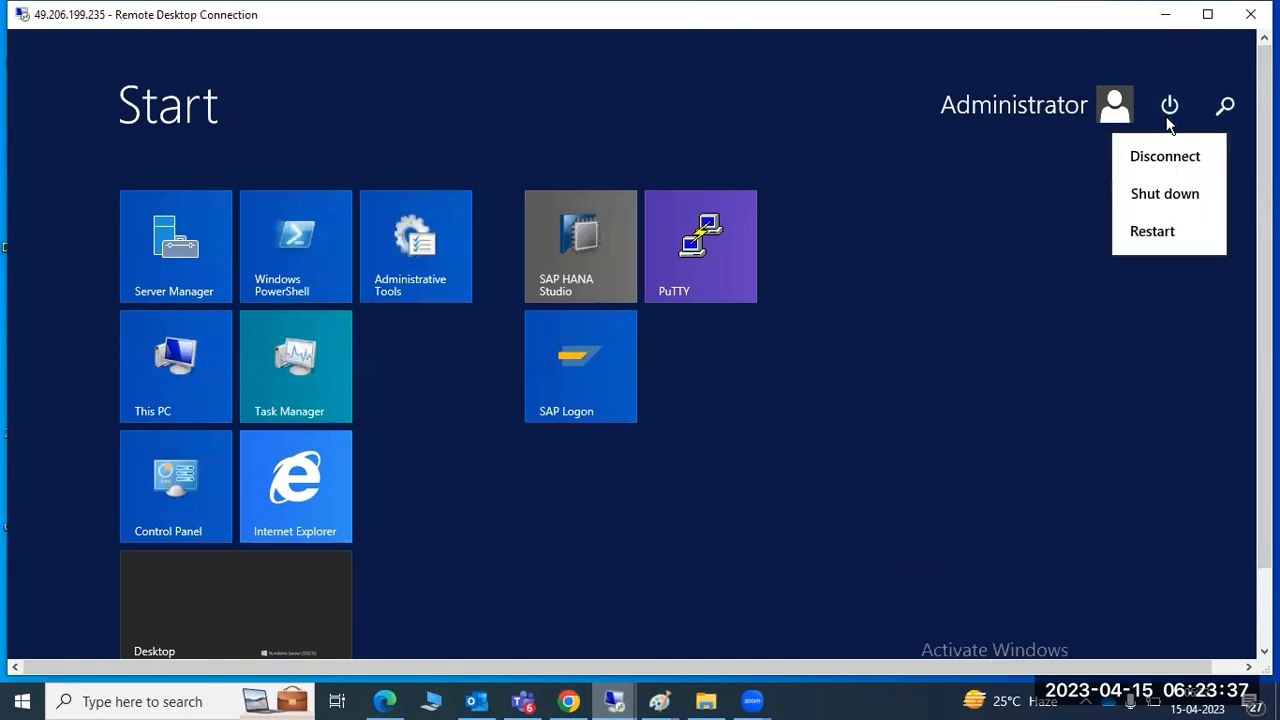
click(1070, 119)
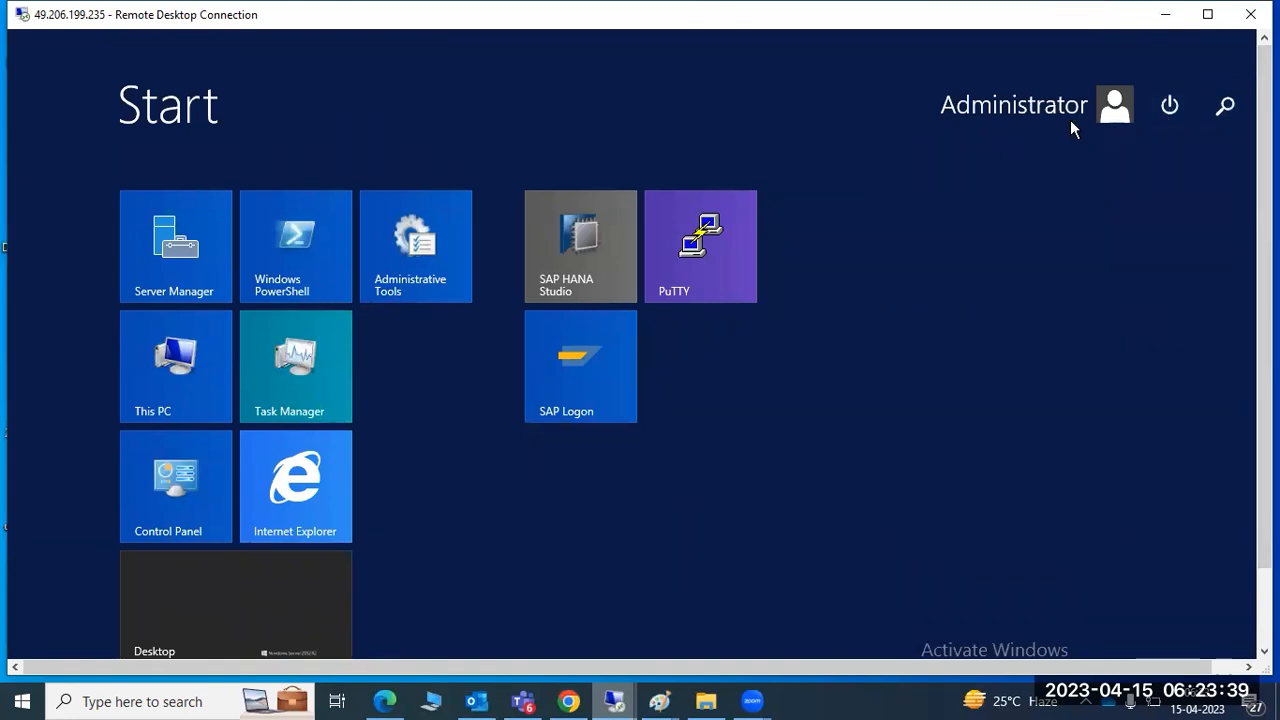
click(307, 592)
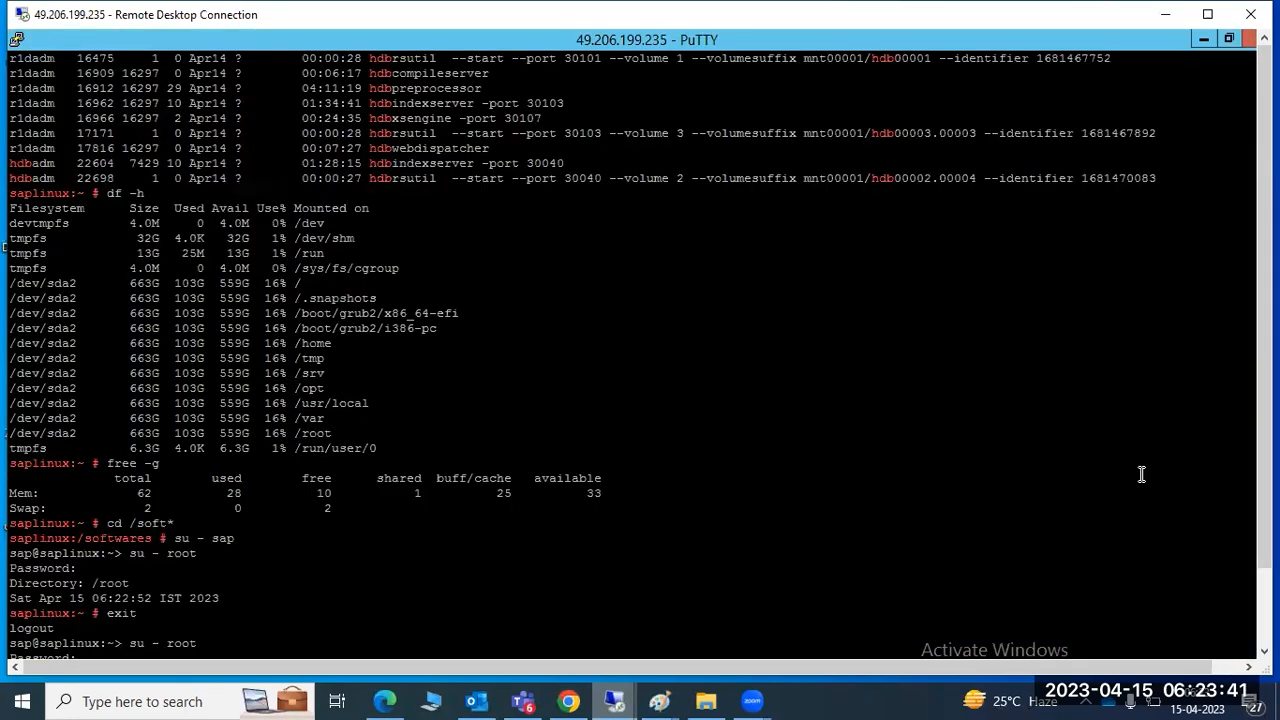
drag(1265, 449, 1265, 528)
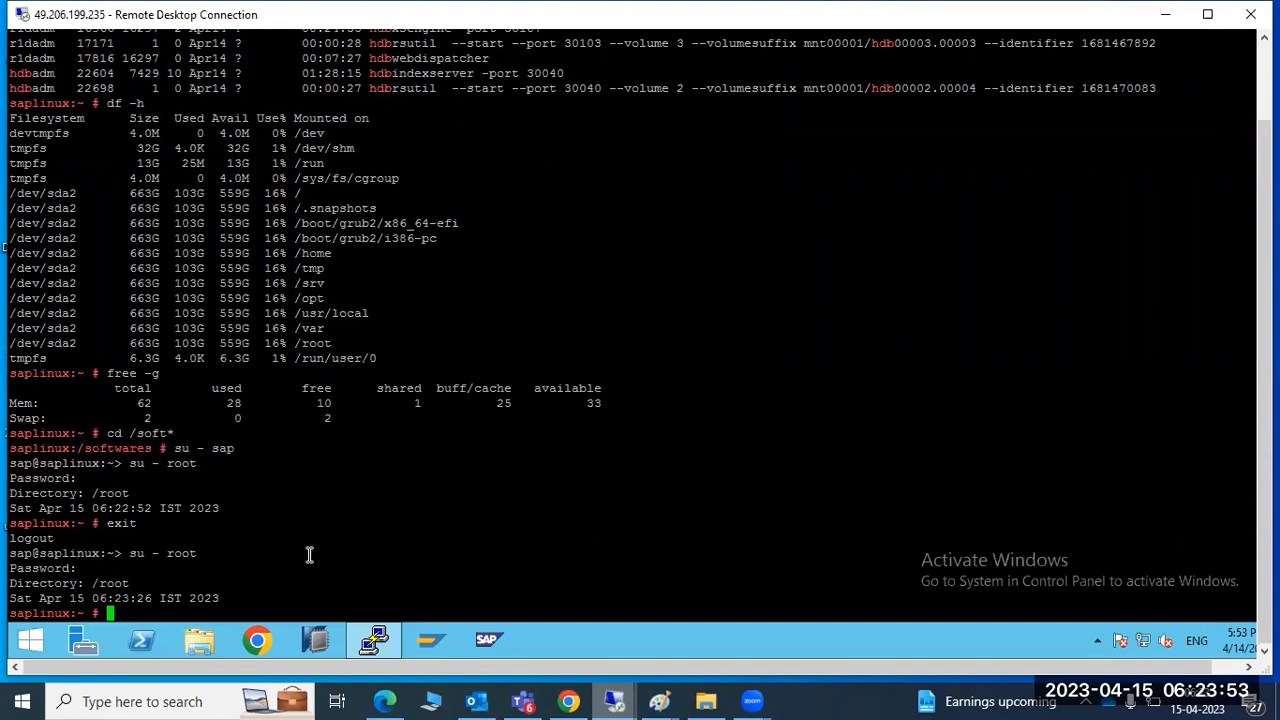
Enter /softwares/HDB_SERVER_LINUX_X86_64, listing each directory's contents with ls -ltr
text(cd /soft*)
key(Return)
text(ls -ltr)
key(Return)
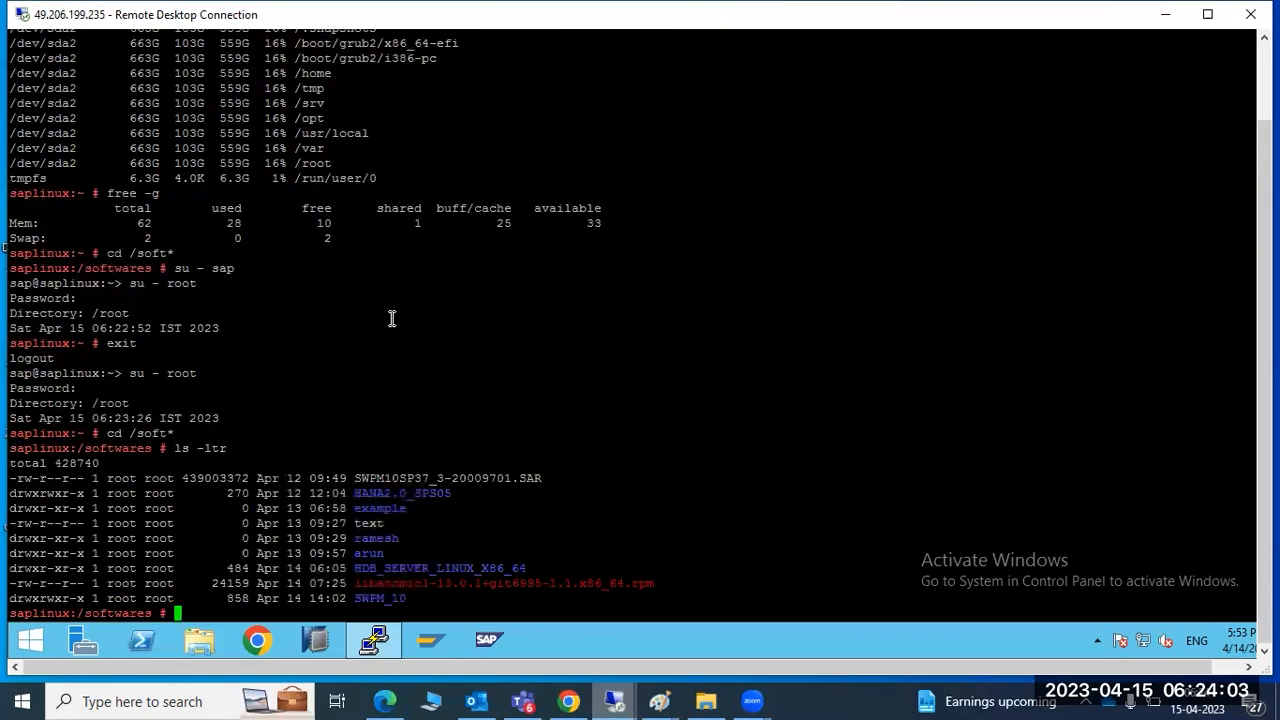
text(cd)
double_click(450, 568)
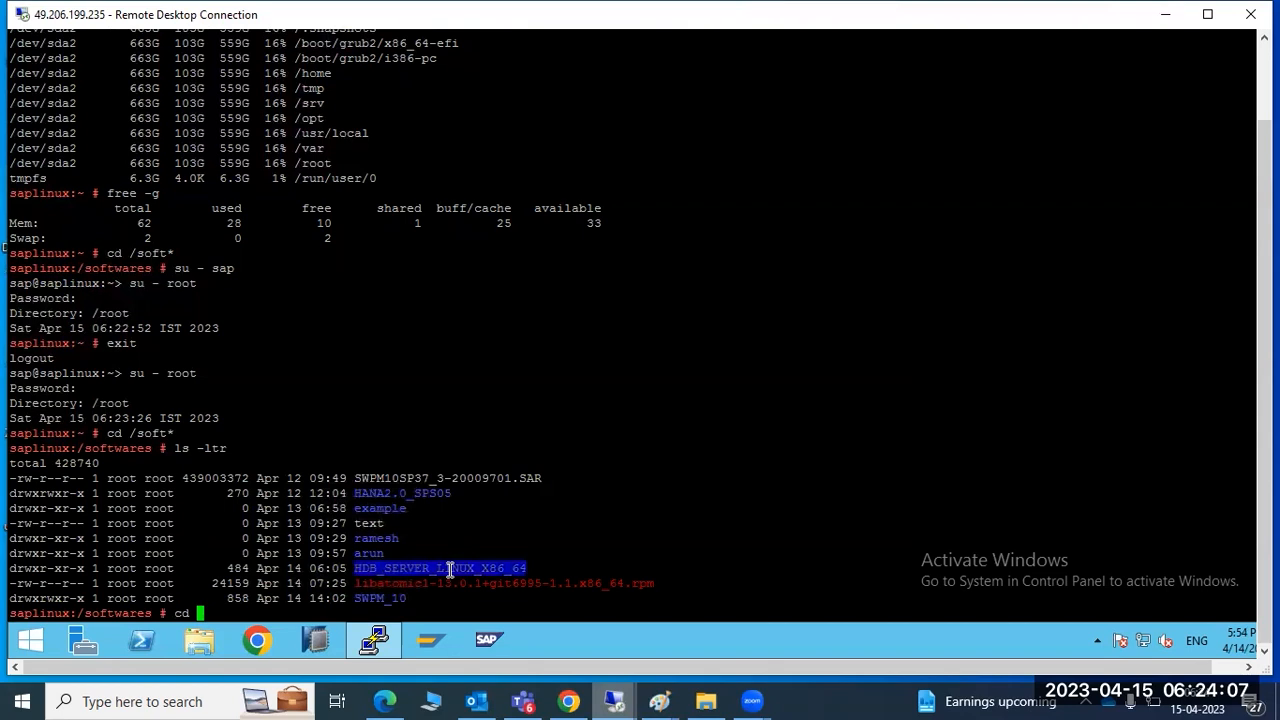
right_click(510, 502)
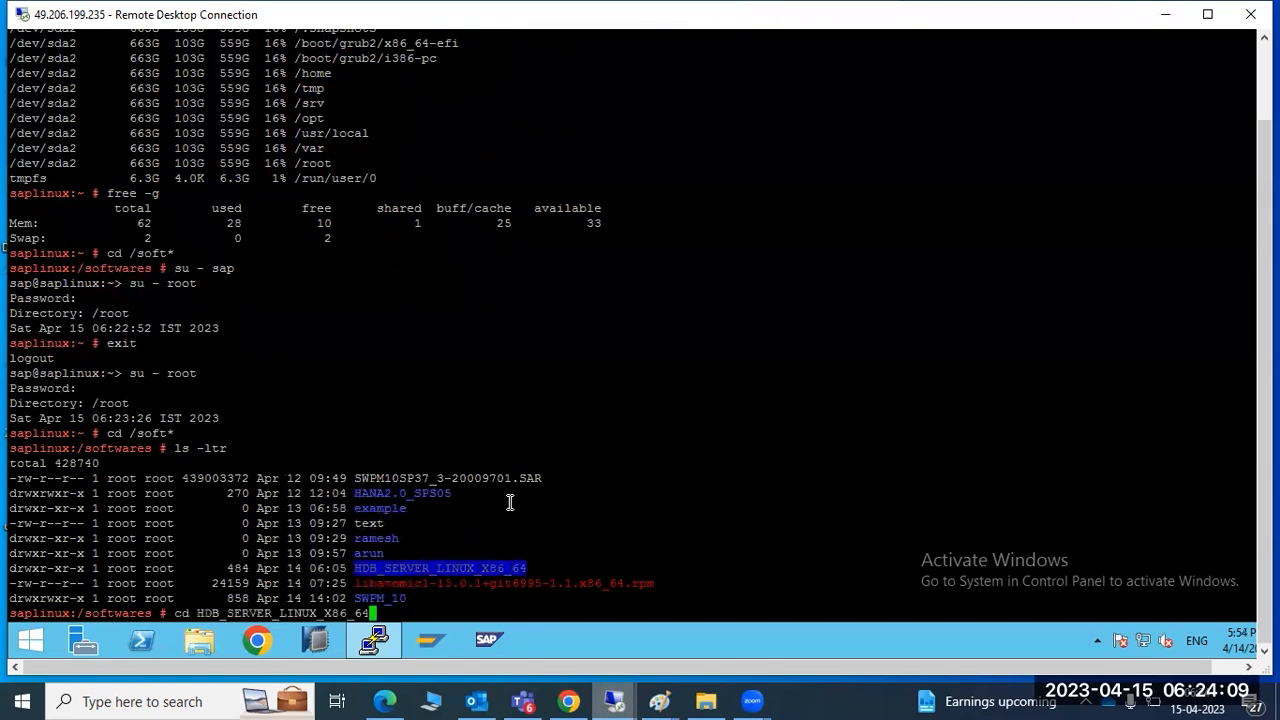
key(Return)
text(ls -ltr)
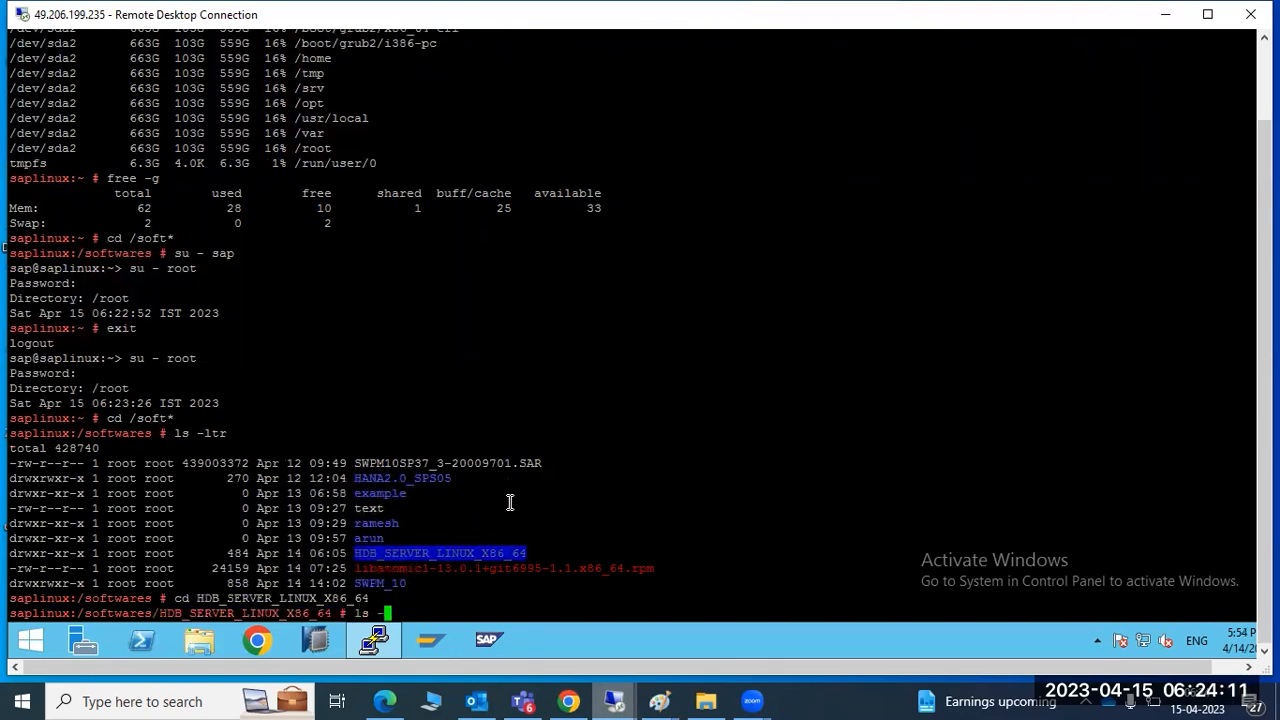
key(Return)
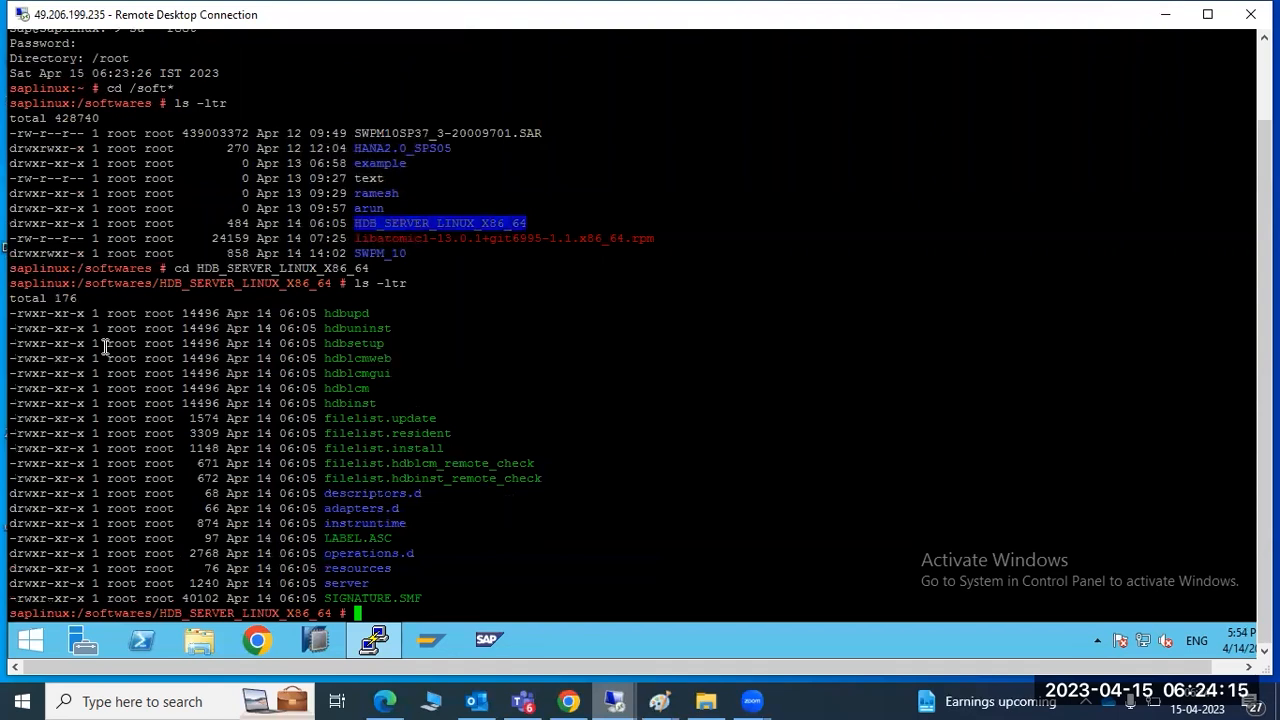
Launch the hdblcm lifecycle tool as ./hdblcm from the installer folder
drag(12, 312, 490, 430)
drag(372, 401, 258, 318)
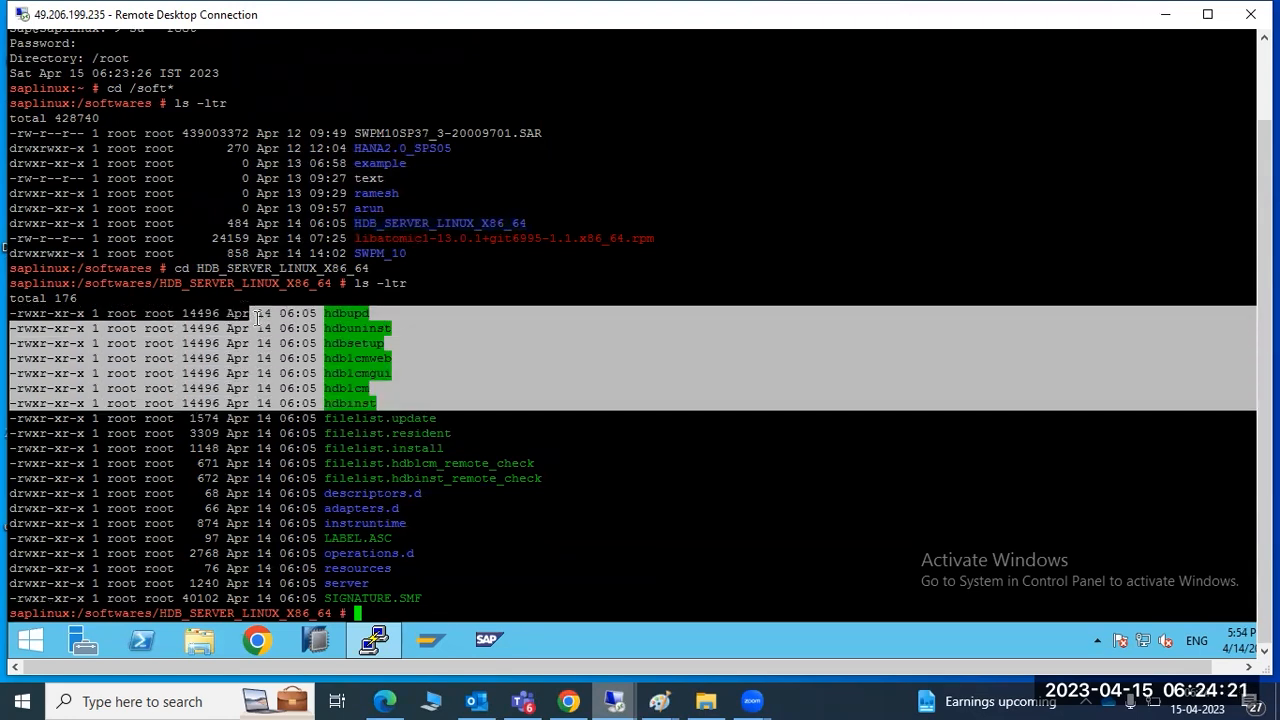
double_click(350, 373)
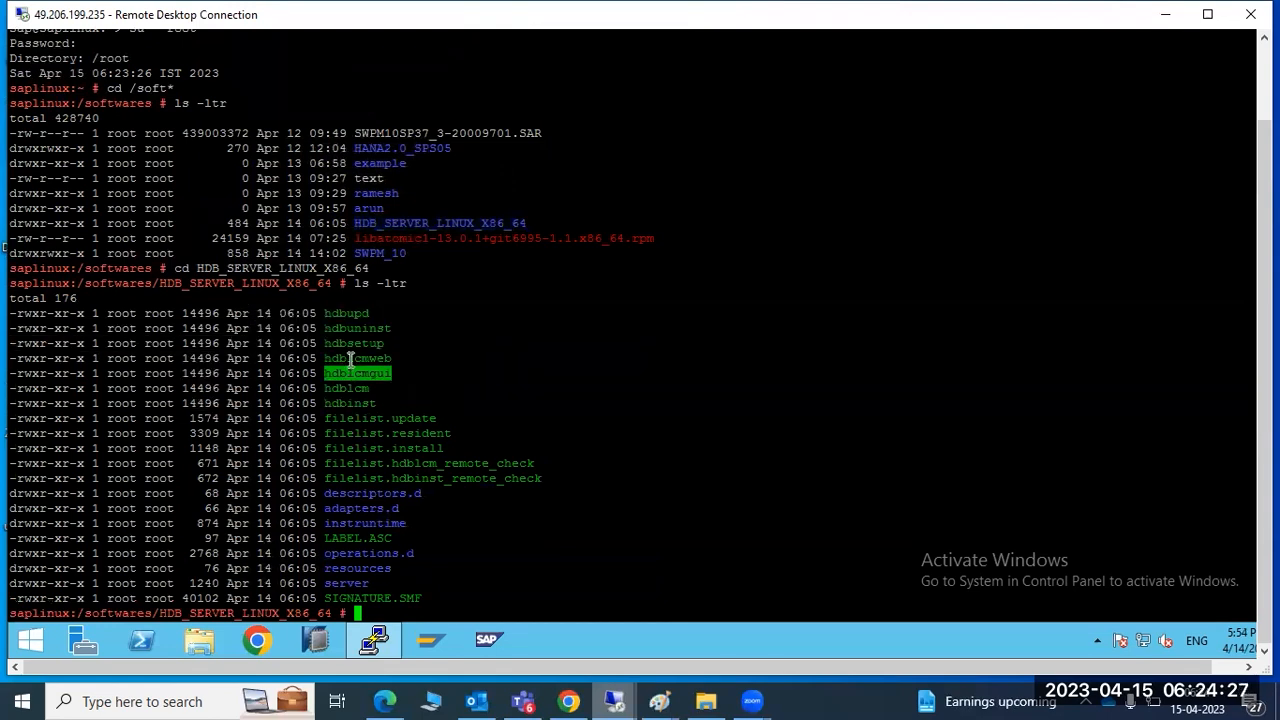
double_click(350, 358)
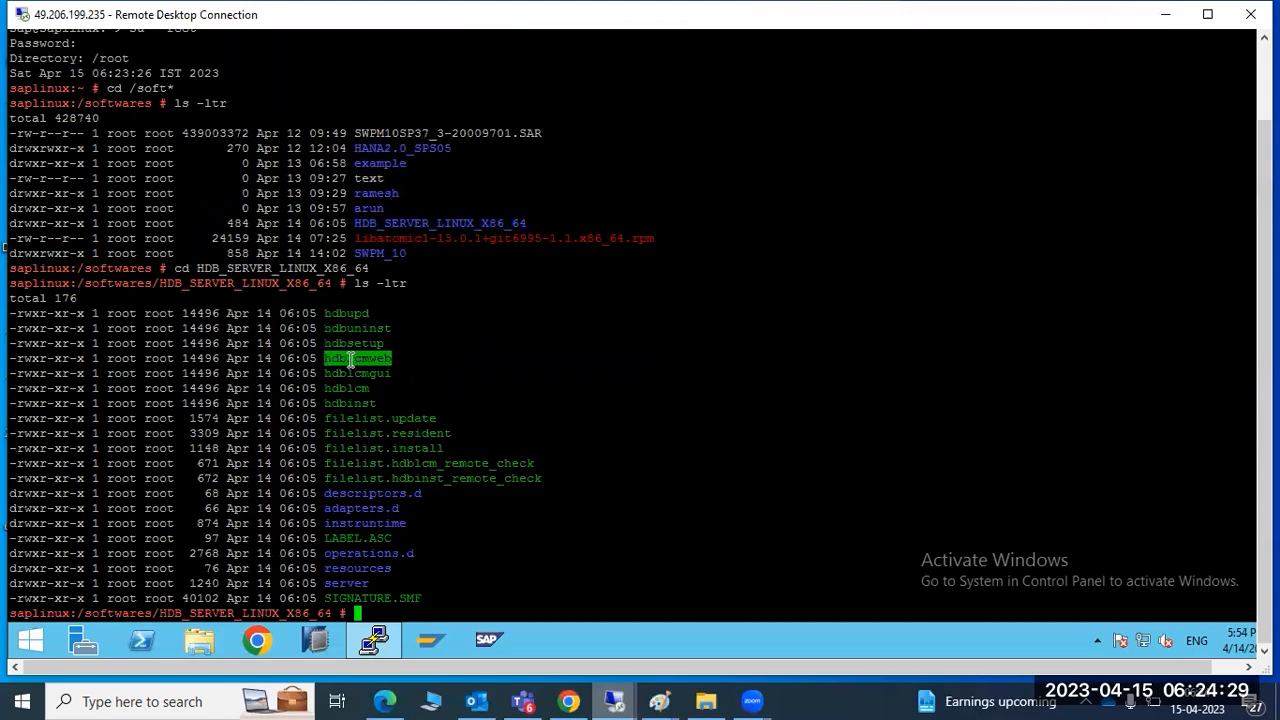
double_click(352, 388)
key(super+c)
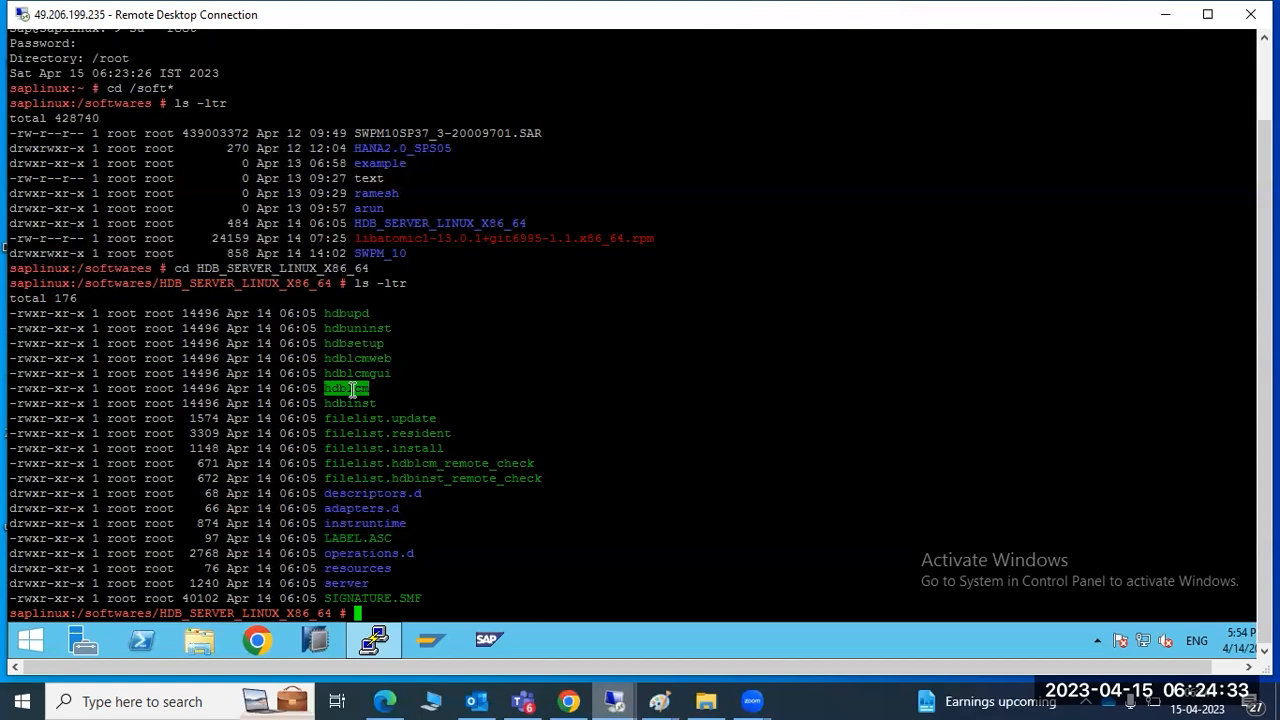
text(./)
right_click(410, 309)
key(Return)
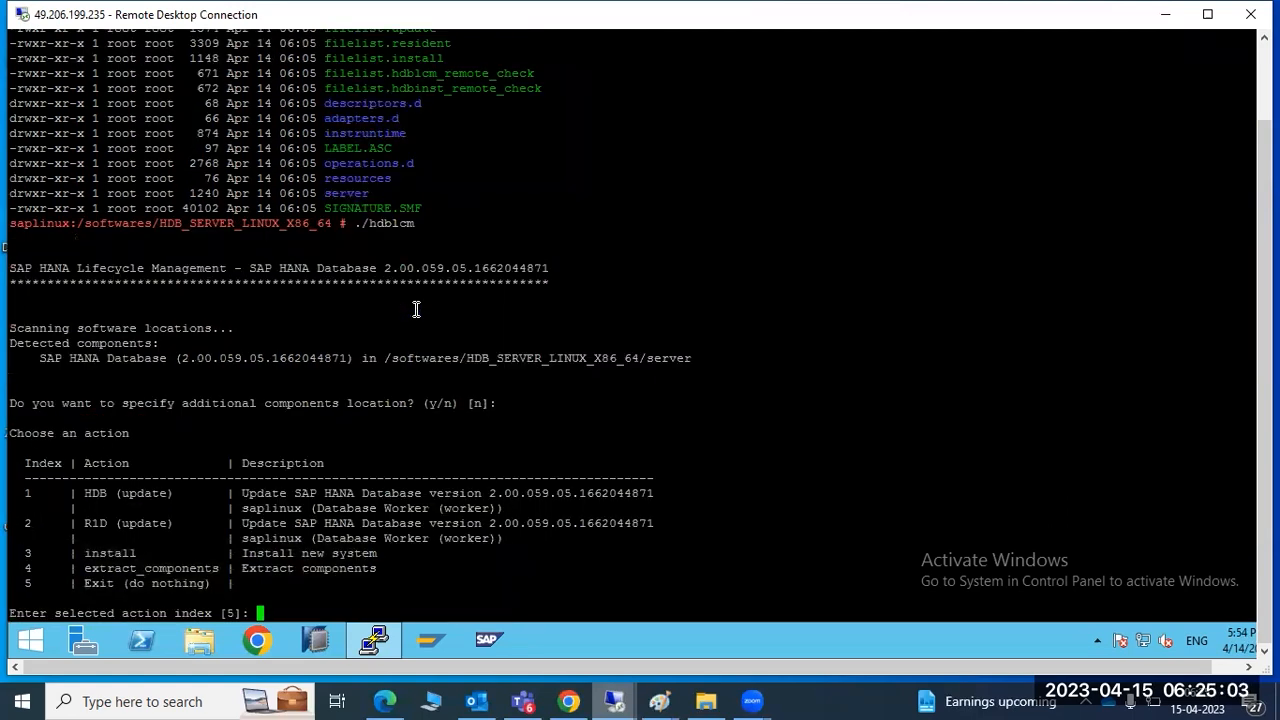
Choose action 3, install new system, in the hdblcm menu
drag(78, 522, 114, 494)
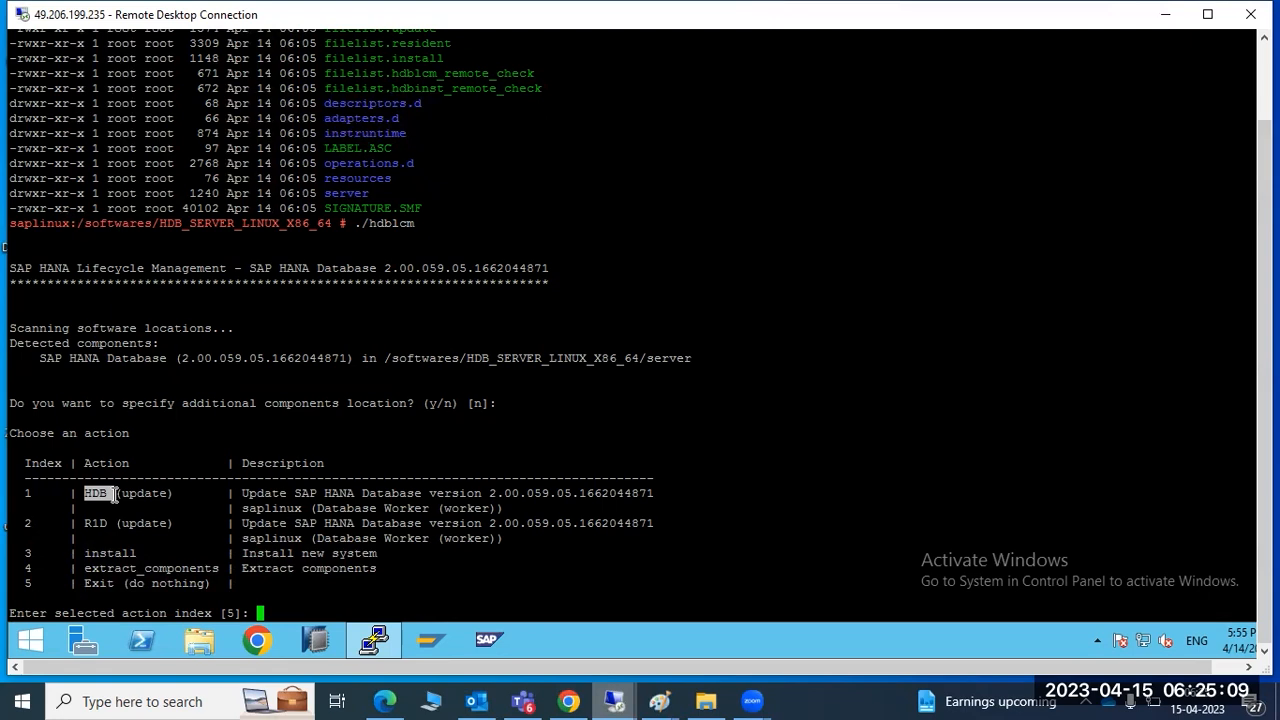
click(105, 557)
double_click(105, 557)
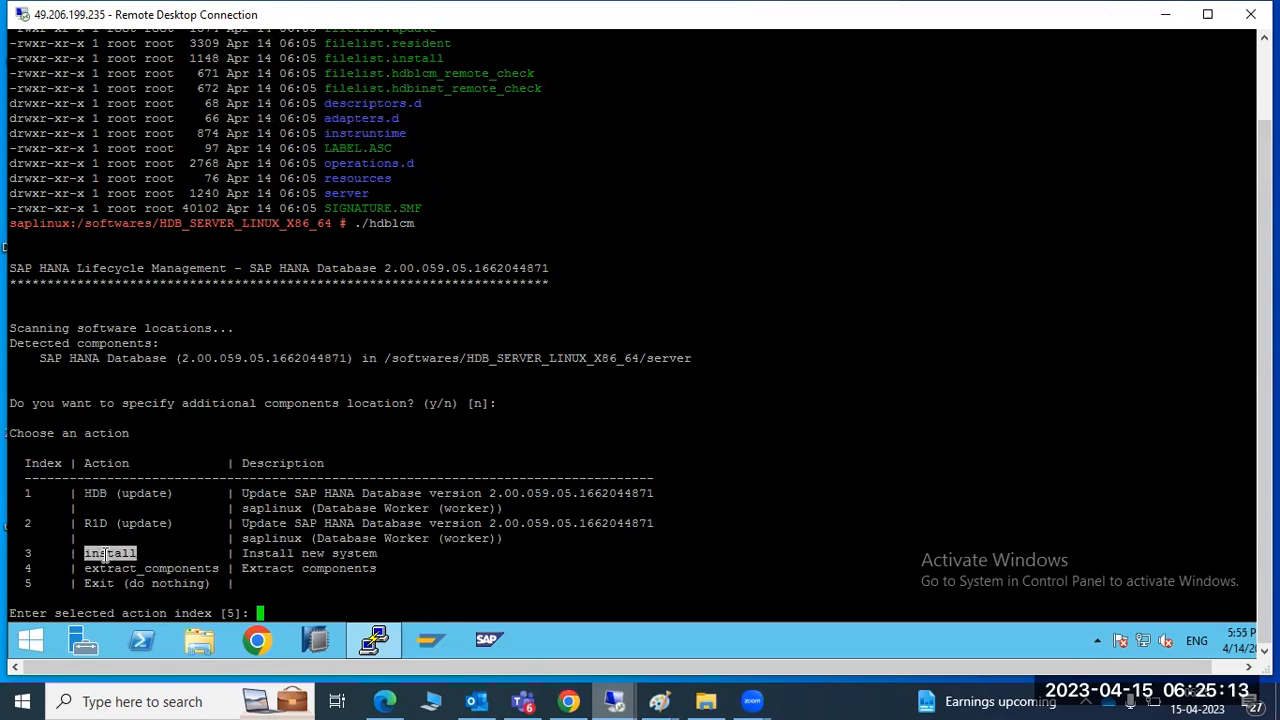
double_click(29, 552)
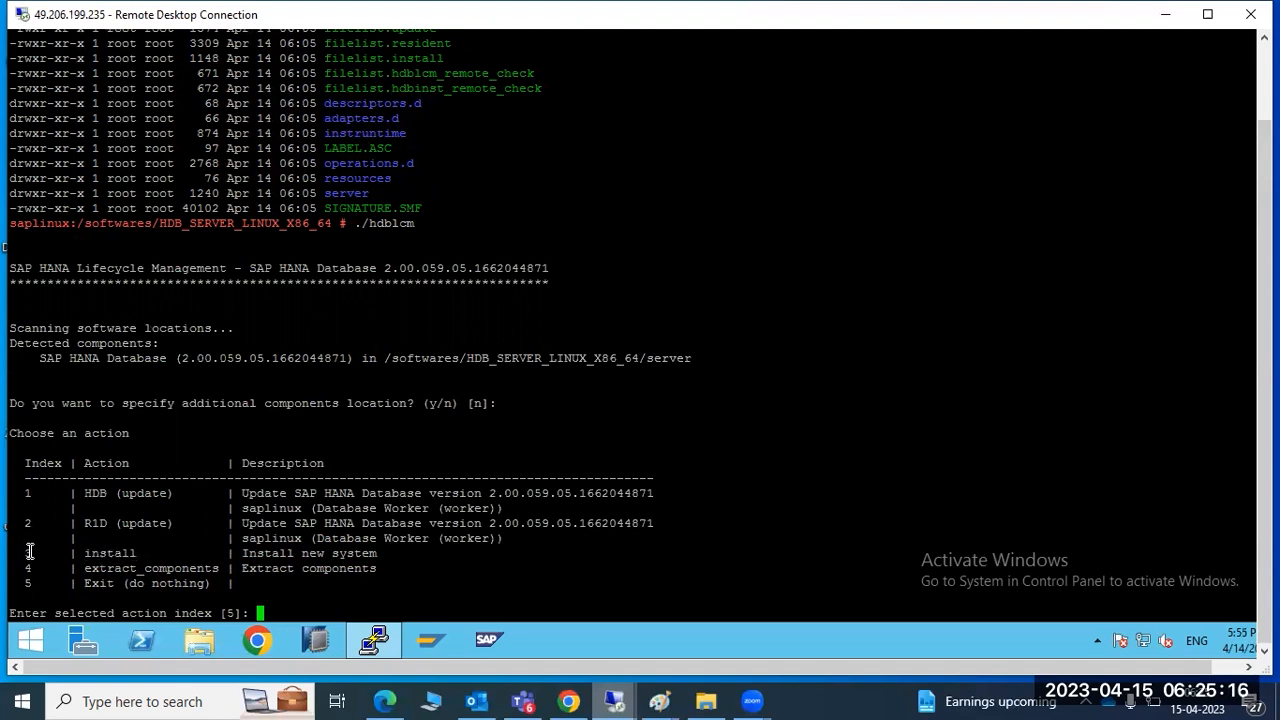
right_click(208, 500)
key(Return)
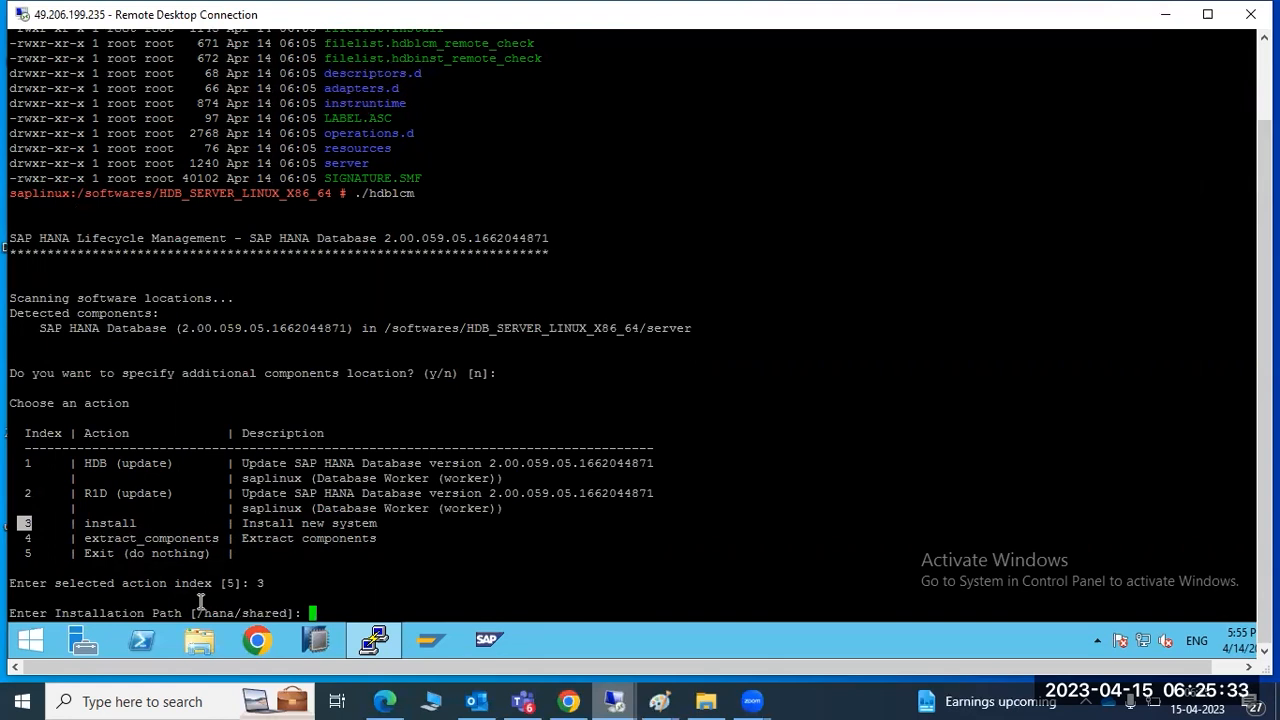
Set the installation path to /hana/shared and accept local host name saplinux
drag(189, 614, 297, 614)
key(super+c)
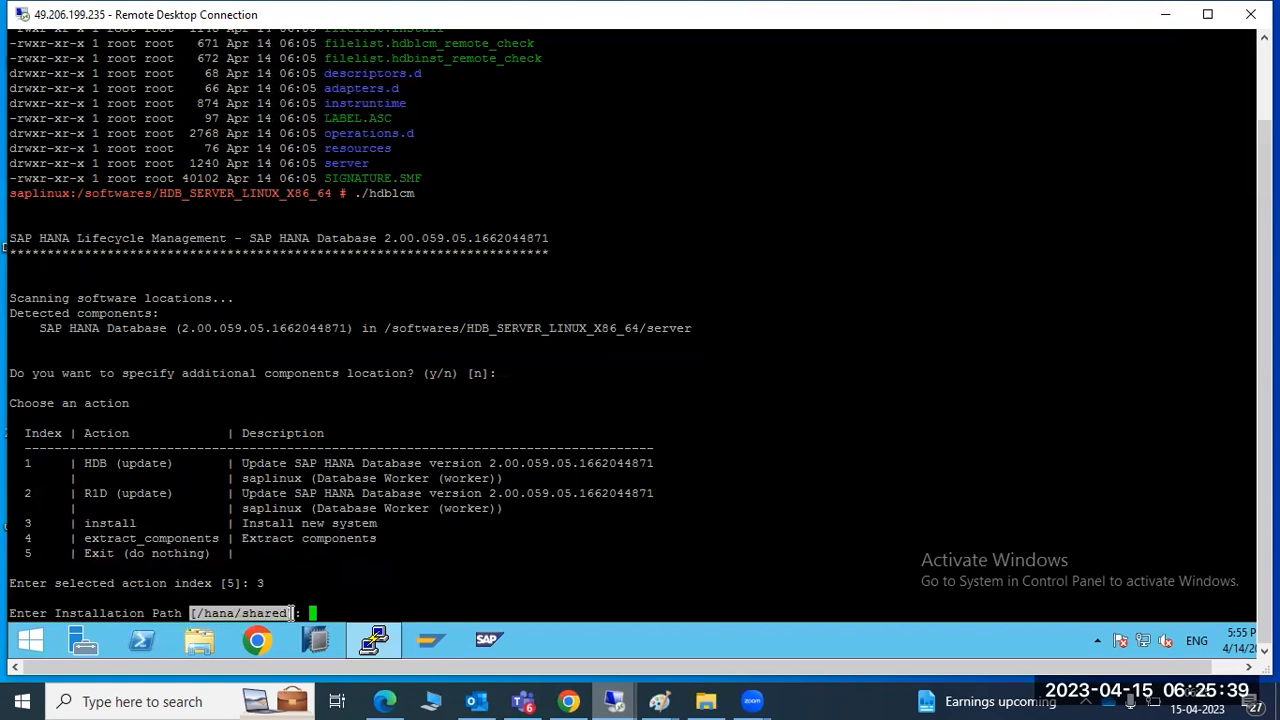
click(312, 613)
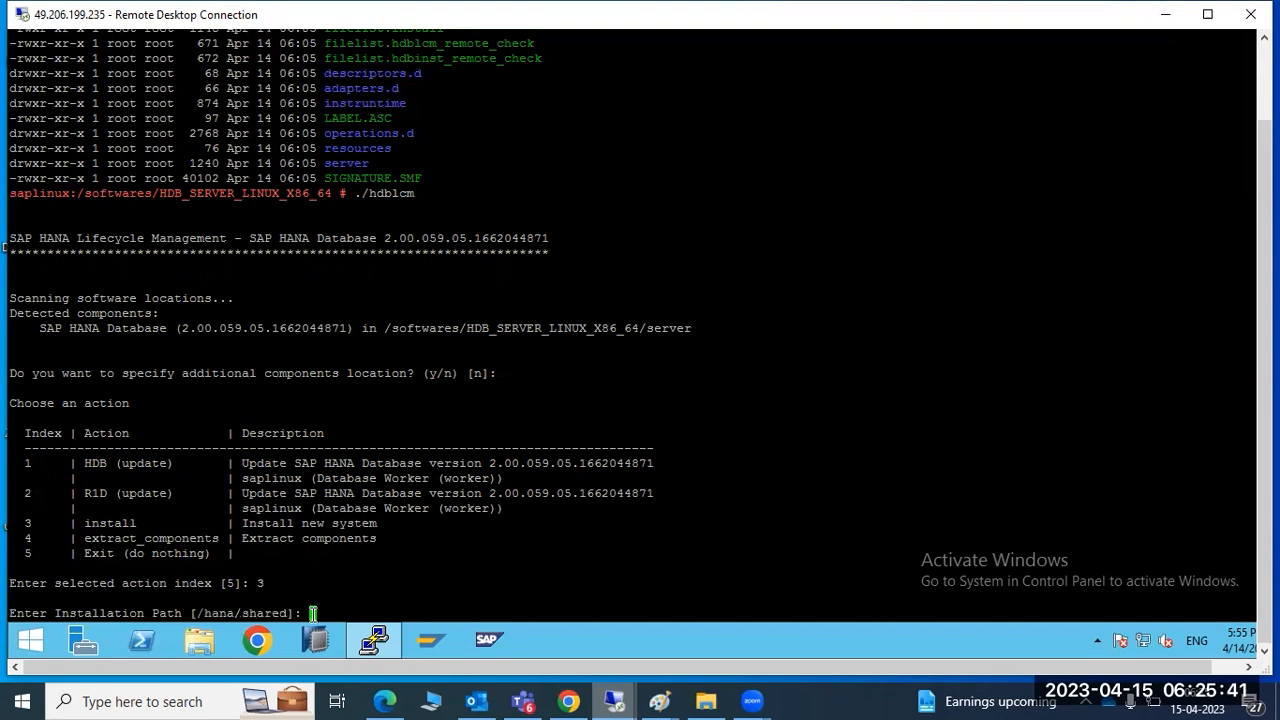
double_click(276, 613)
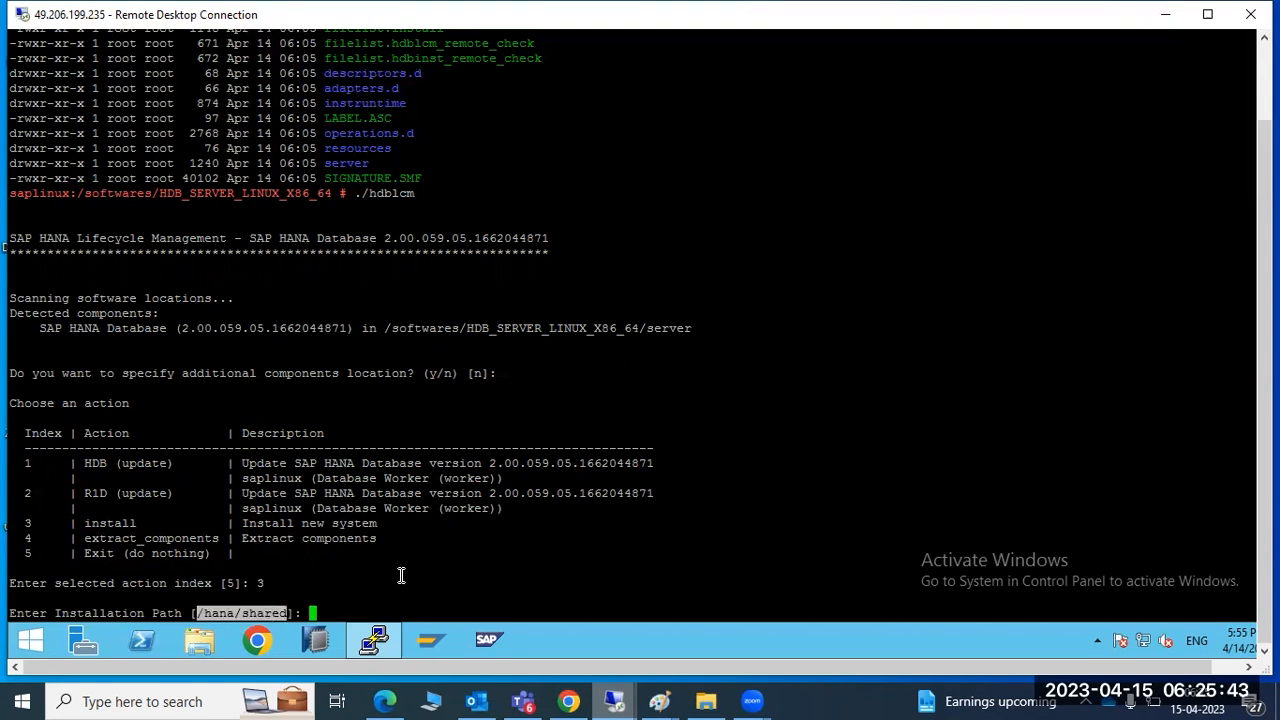
right_click(405, 572)
key(Return)
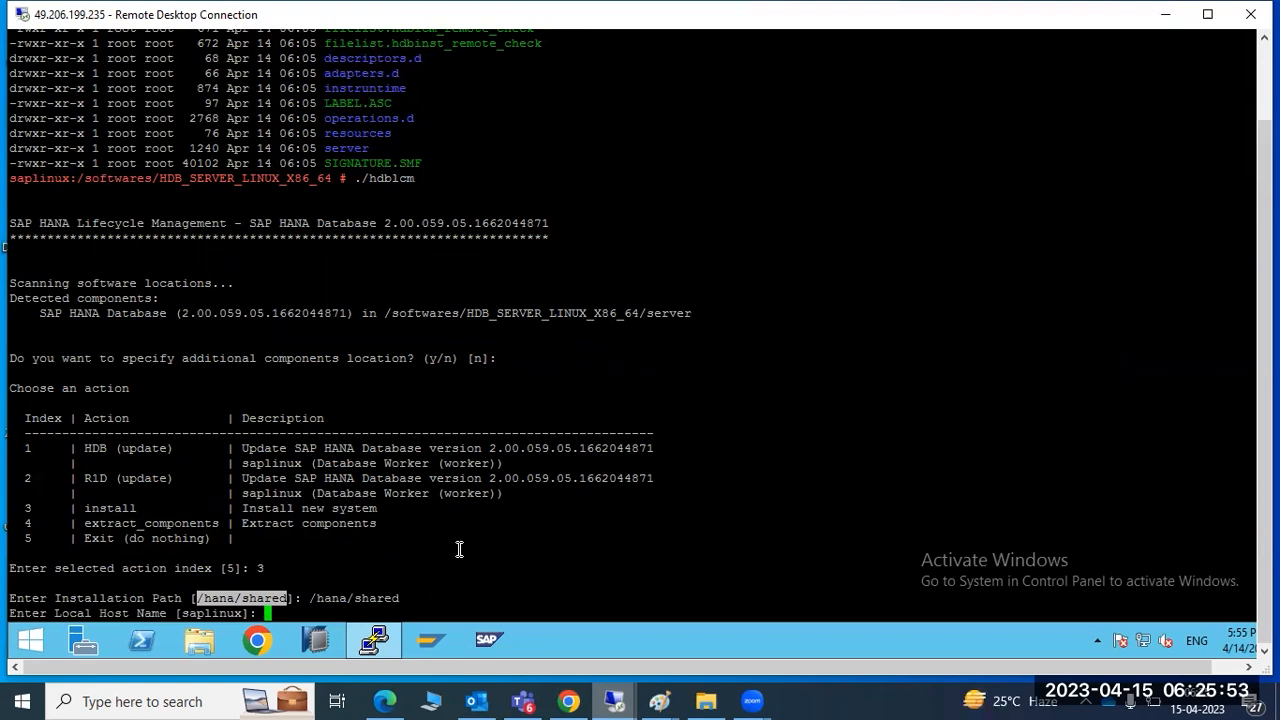
key(Return)
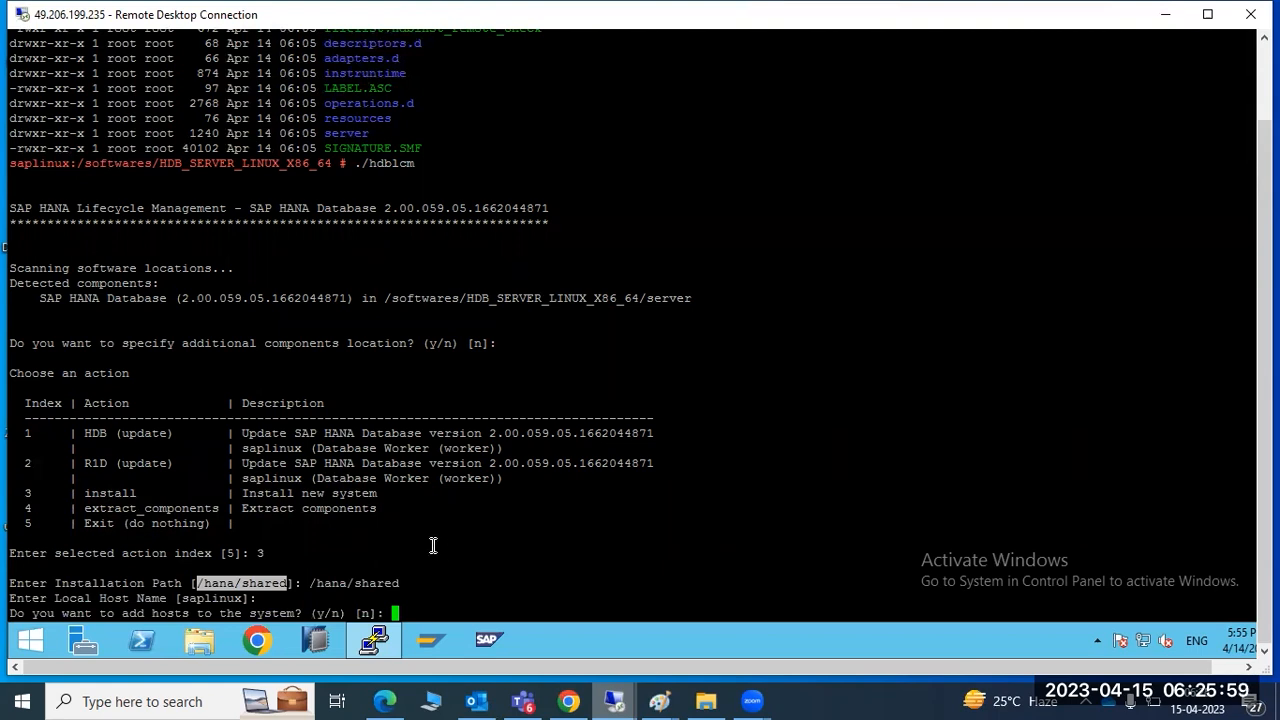
drag(138, 614, 236, 615)
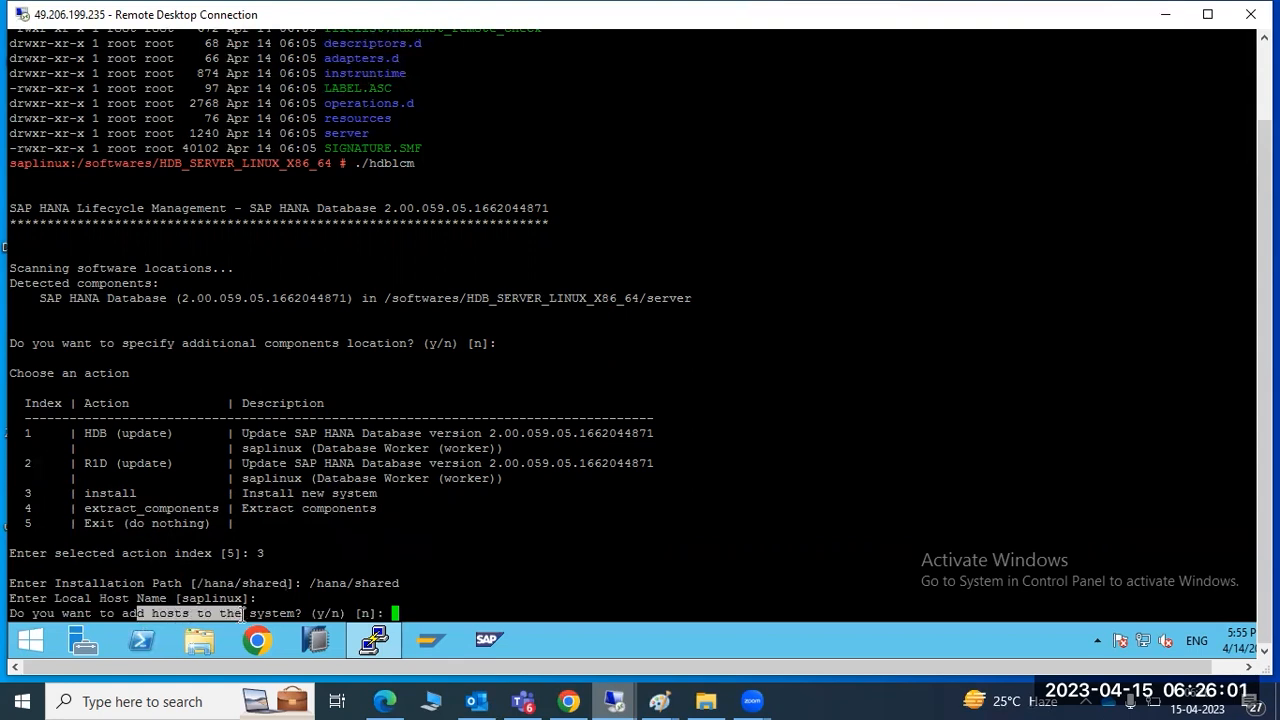
Switch to Paint and clear all earlier notes from the canvas
mouse_move(659, 701)
click(761, 634)
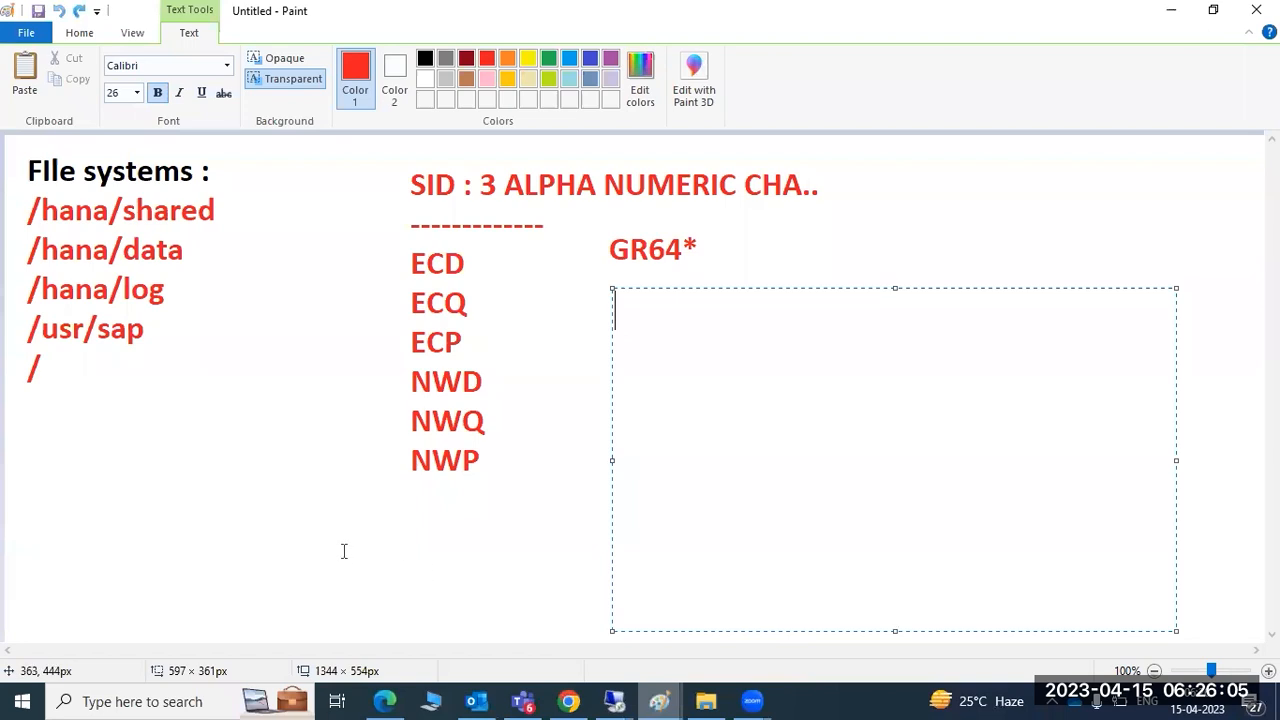
key(ctrl+z)
key(ctrl+z)
key(ctrl+z)
click(108, 152)
click(268, 284)
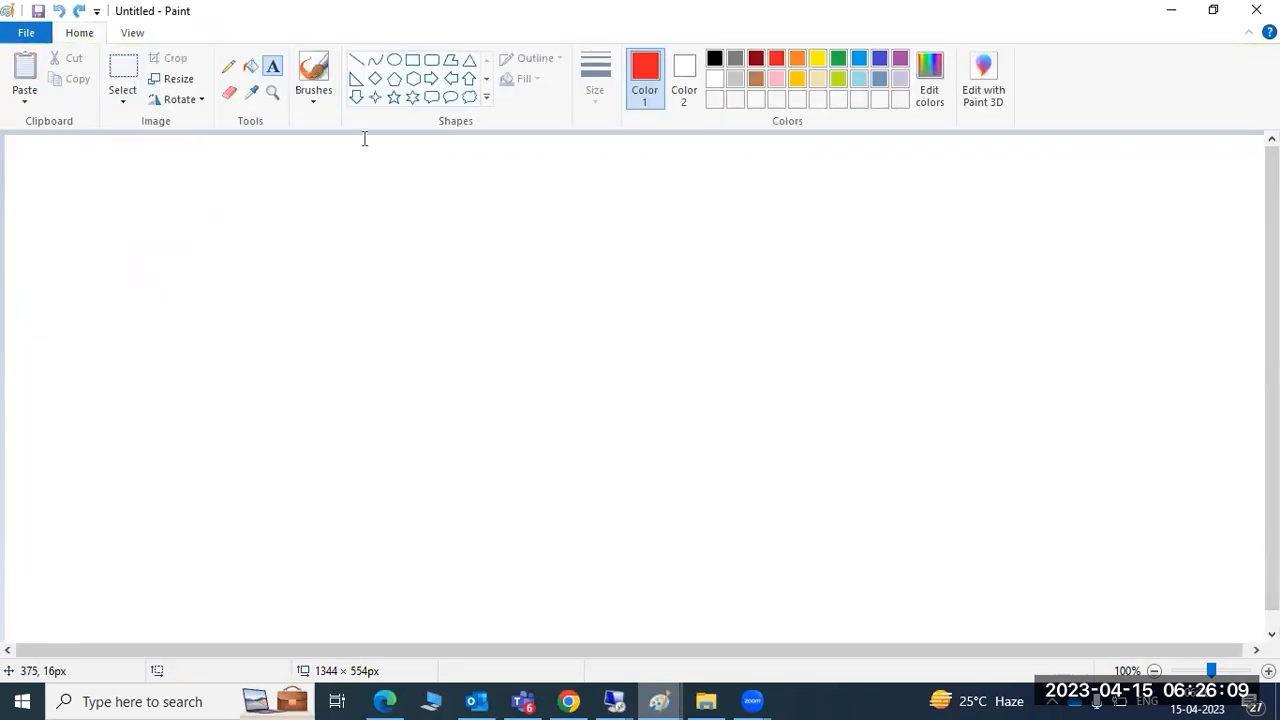
Sketch a rectangle with a rounded box labeled HANA, then undo it
click(412, 60)
drag(149, 226, 627, 523)
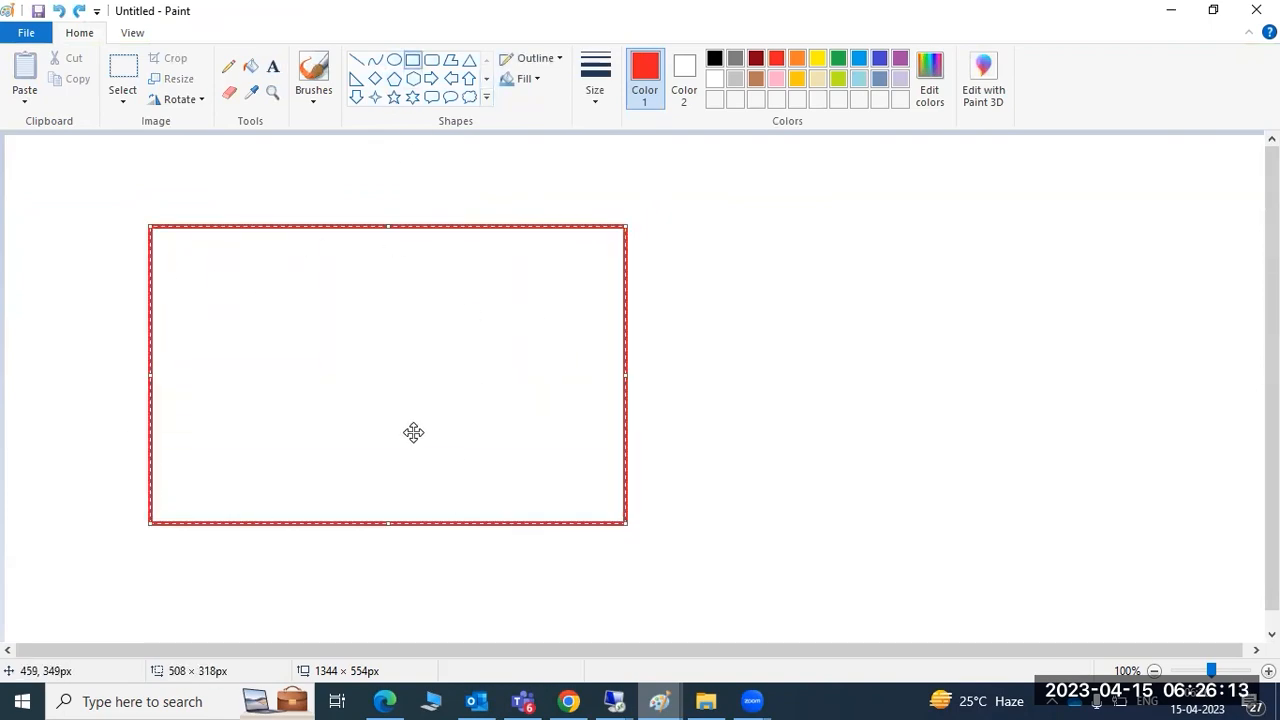
click(431, 60)
mouse_move(285, 379)
mouse_down()
mouse_move(415, 519)
mouse_move(449, 524)
mouse_up()
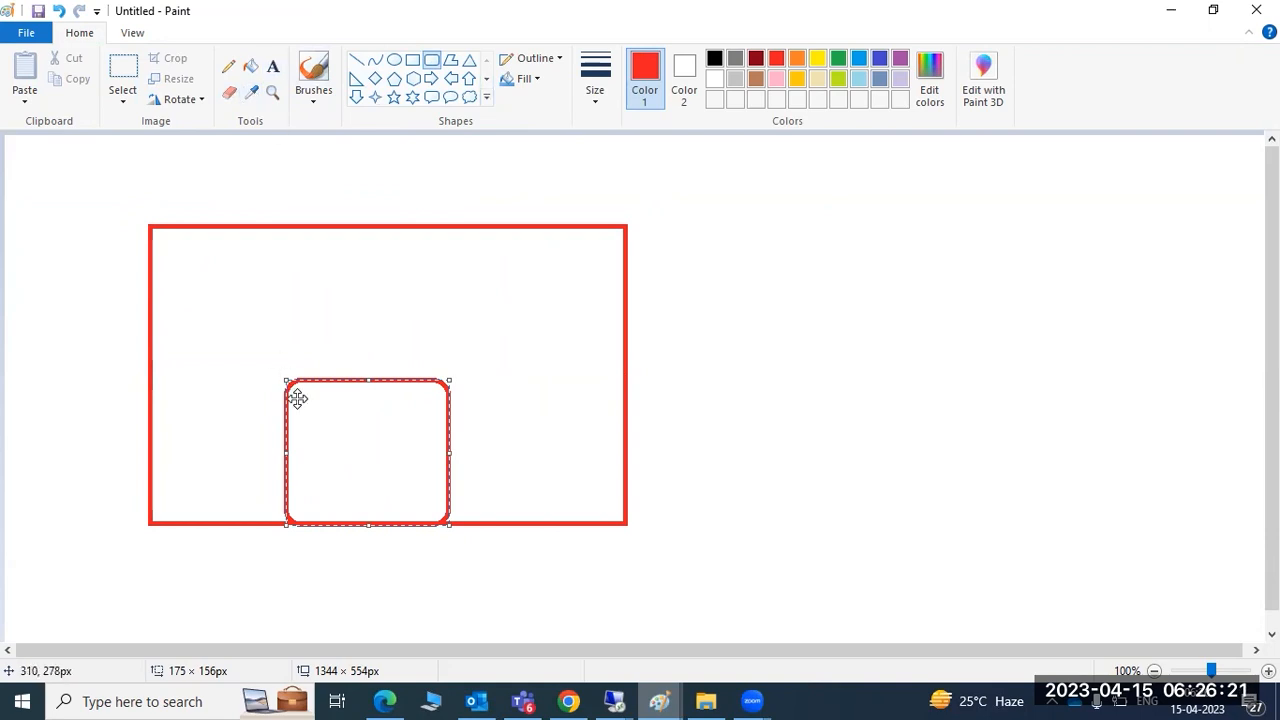
click(272, 66)
click(334, 446)
text(HANA)
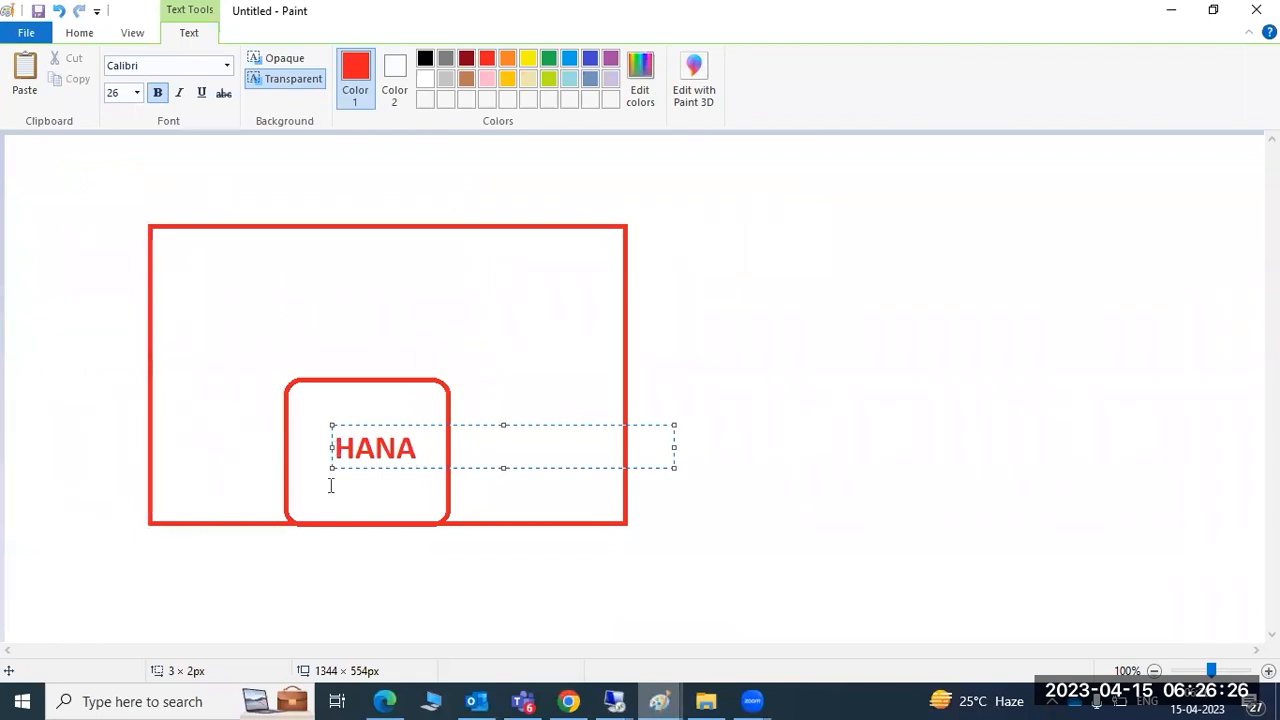
click(314, 604)
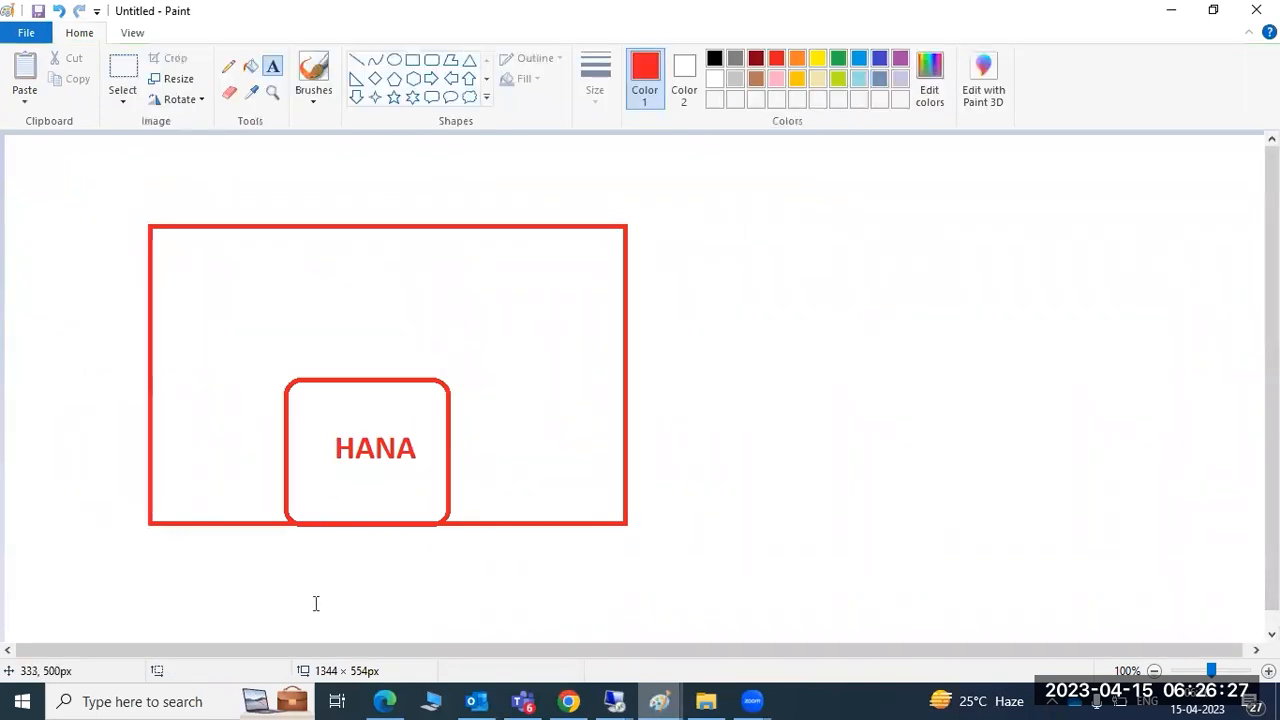
key(ctrl+z)
key(ctrl+z)
key(ctrl+z)
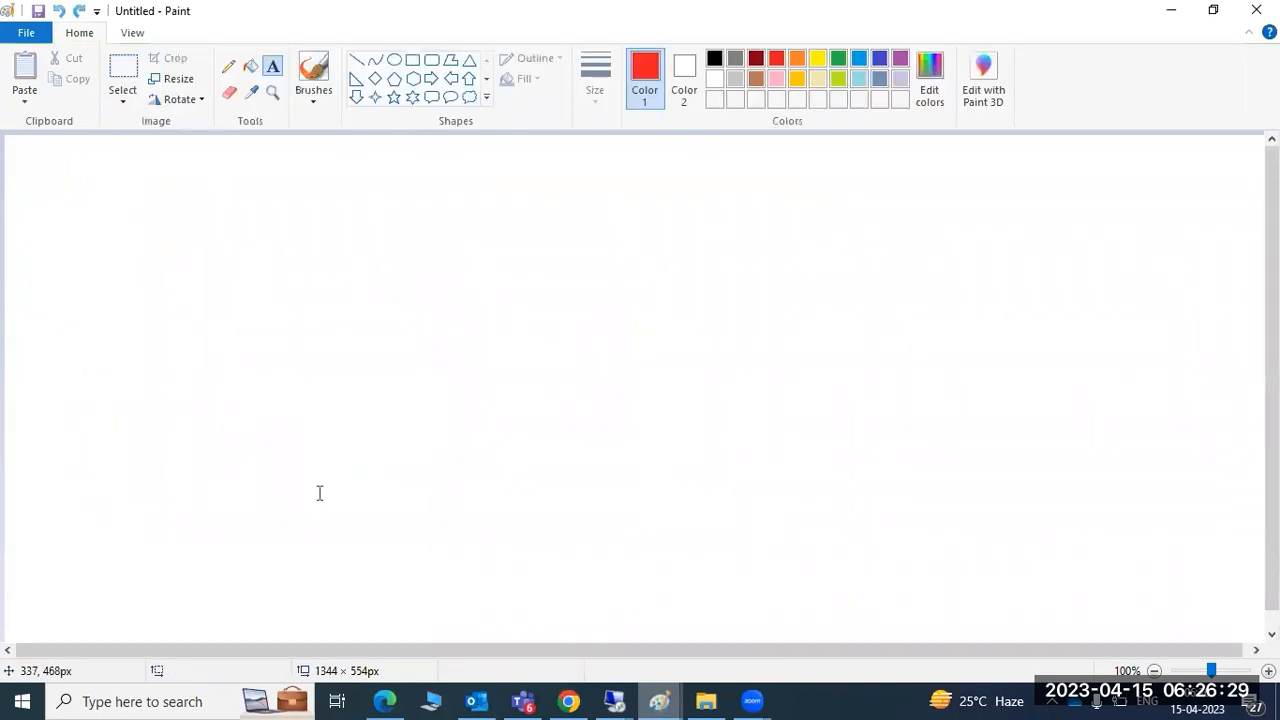
Draw two side-by-side red rectangles, each with a tiny mark inside
click(412, 60)
drag(157, 260, 420, 471)
drag(778, 256, 1036, 446)
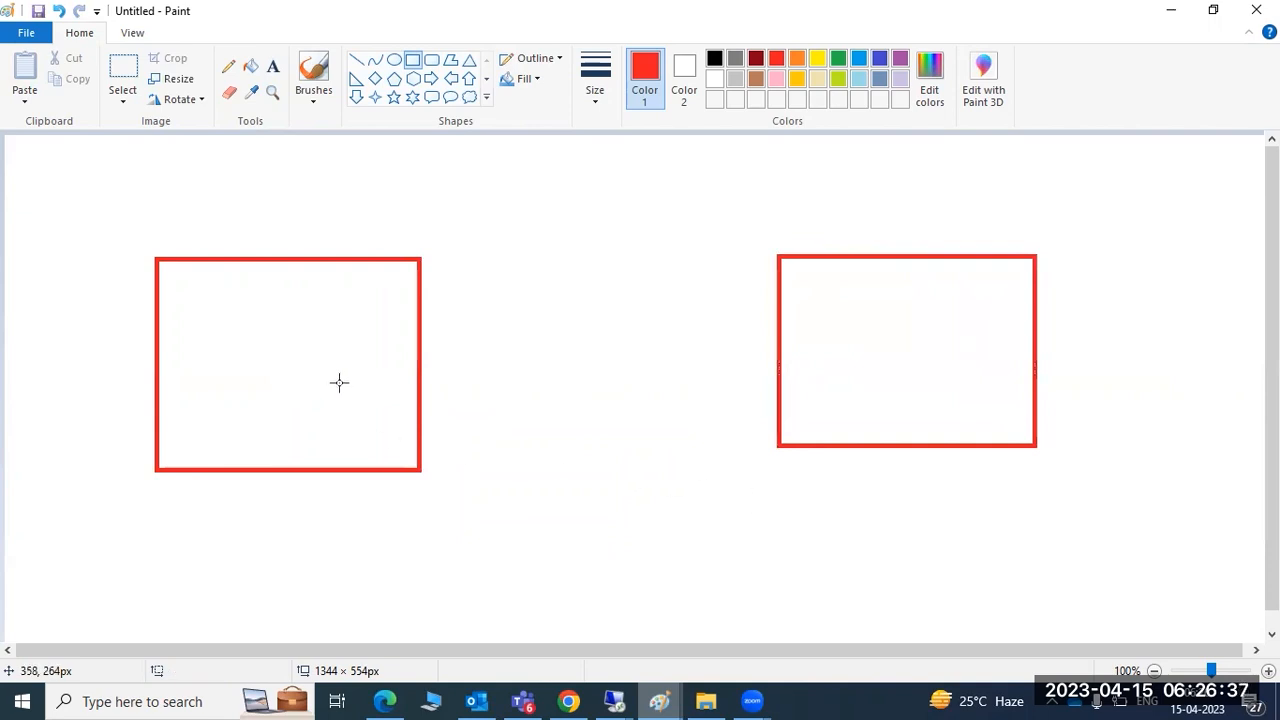
drag(271, 400, 279, 388)
drag(861, 380, 857, 369)
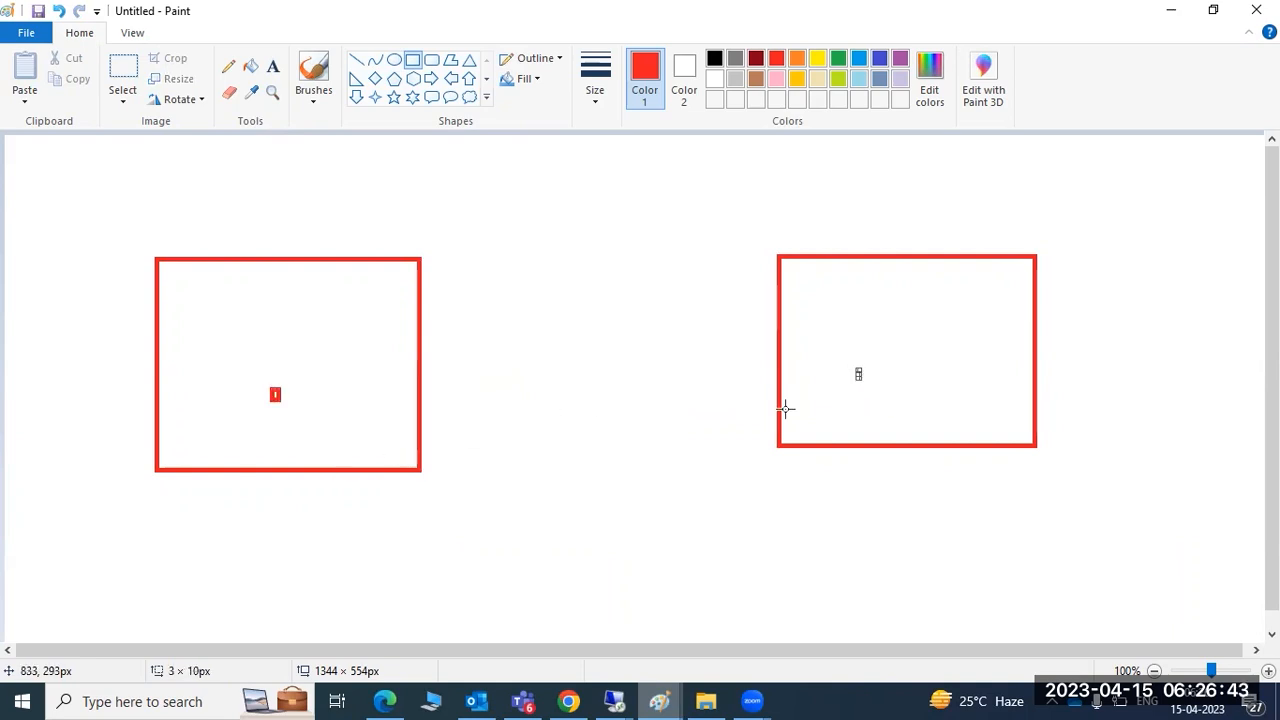
Back in the terminal, decline adding hosts and try HDB as the system ID
click(1172, 11)
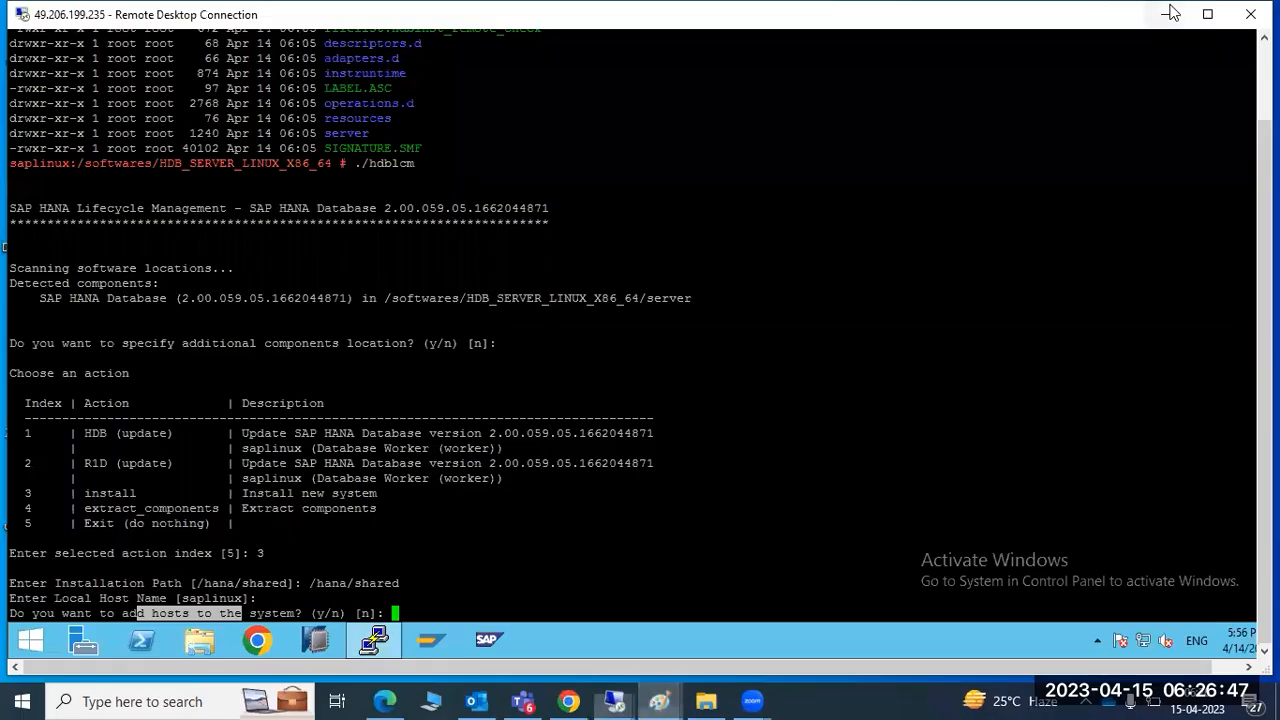
click(331, 524)
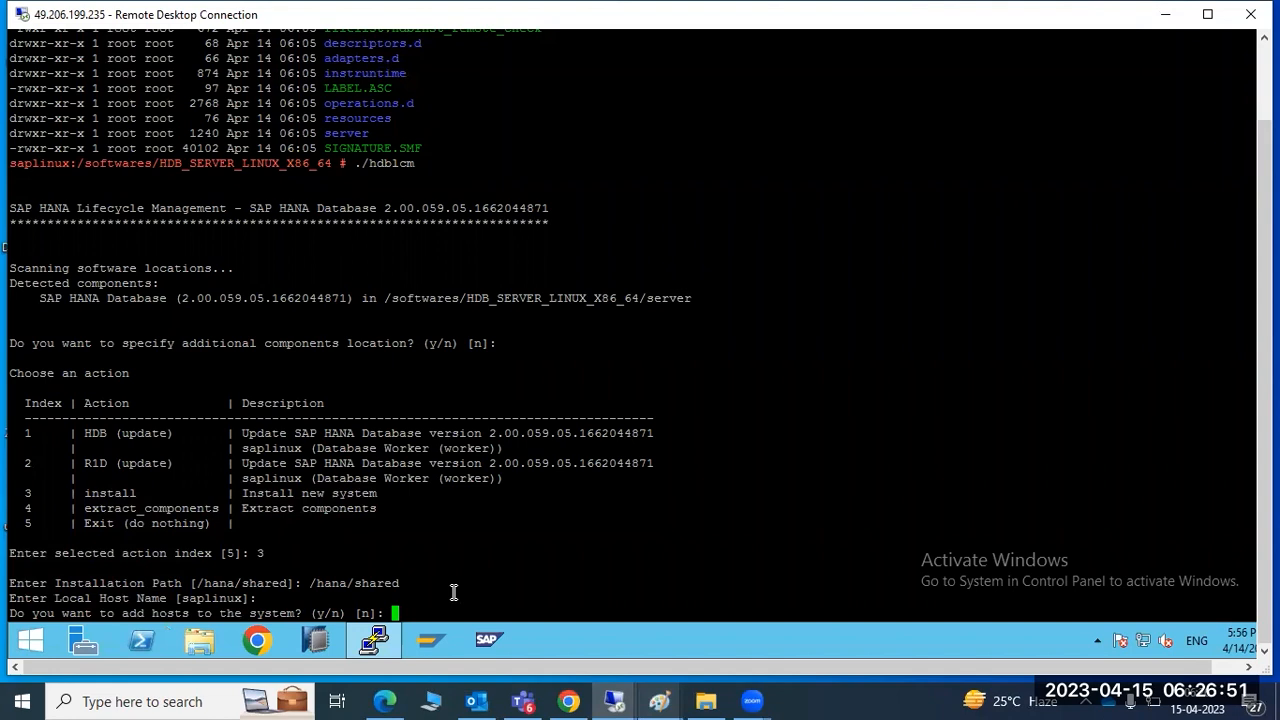
key(Return)
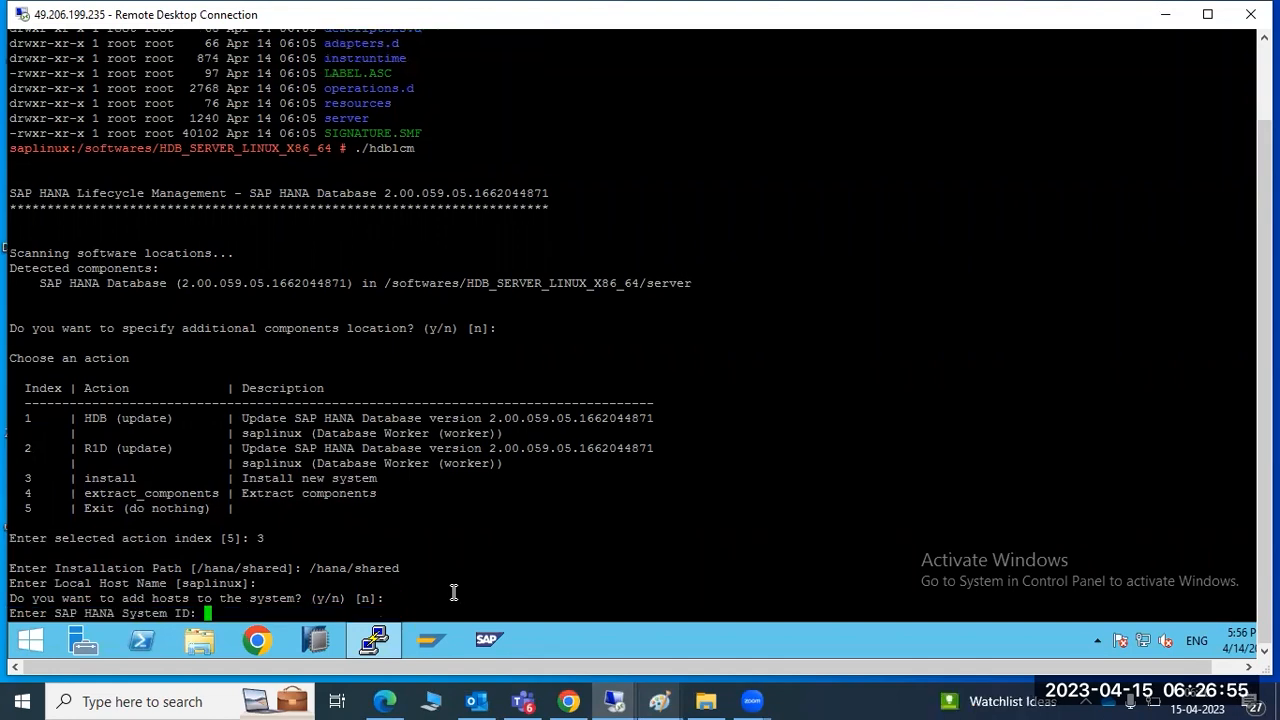
text(HDB)
key(Return)
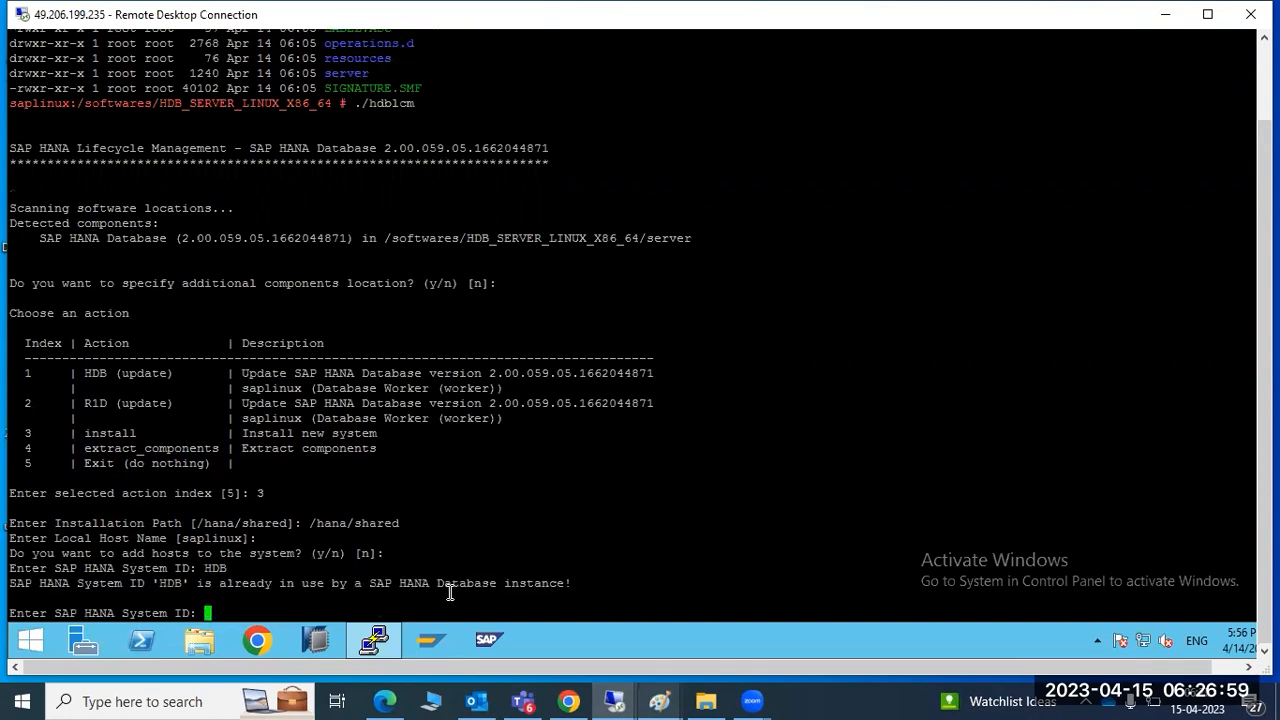
Replace the already-in-use SID HDB with H1D
drag(222, 583, 272, 598)
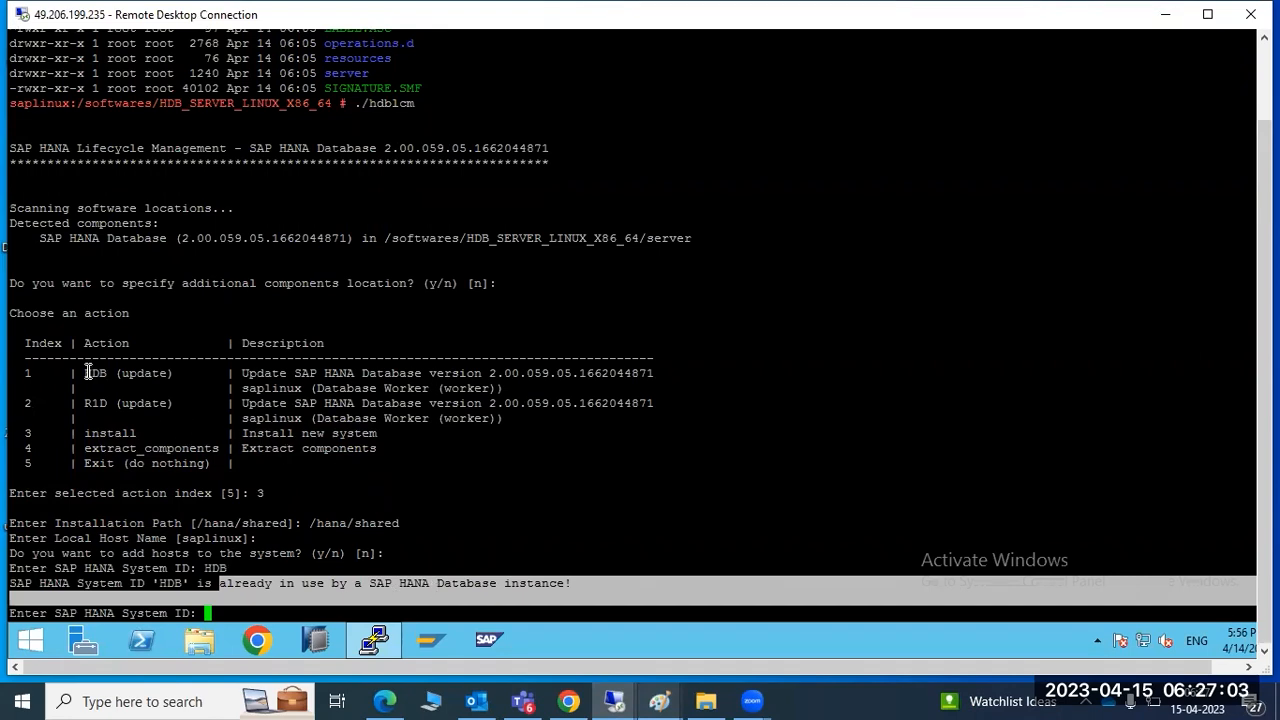
drag(85, 373, 119, 373)
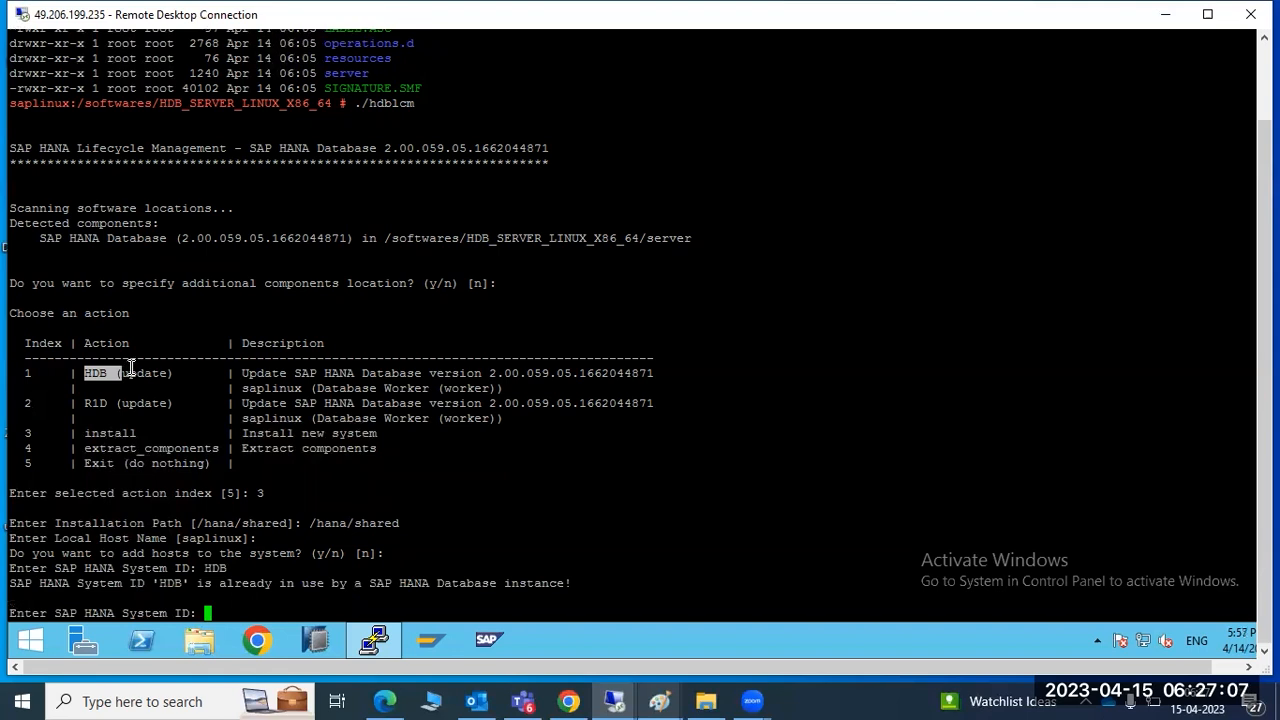
text(HND)
key(BackSpace)
key(BackSpace)
text(1D)
key(Return)
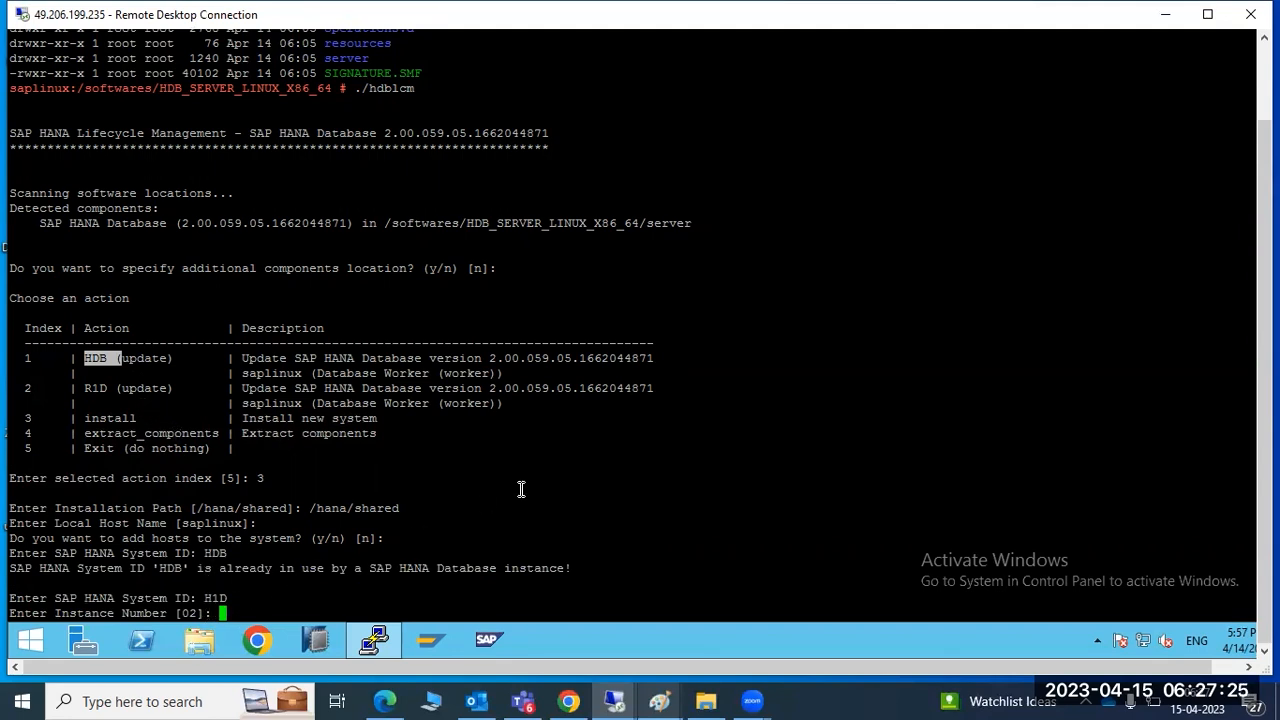
Set instance number 20, keep the default worker group, and choose test usage (2)
text(20)
key(Return)
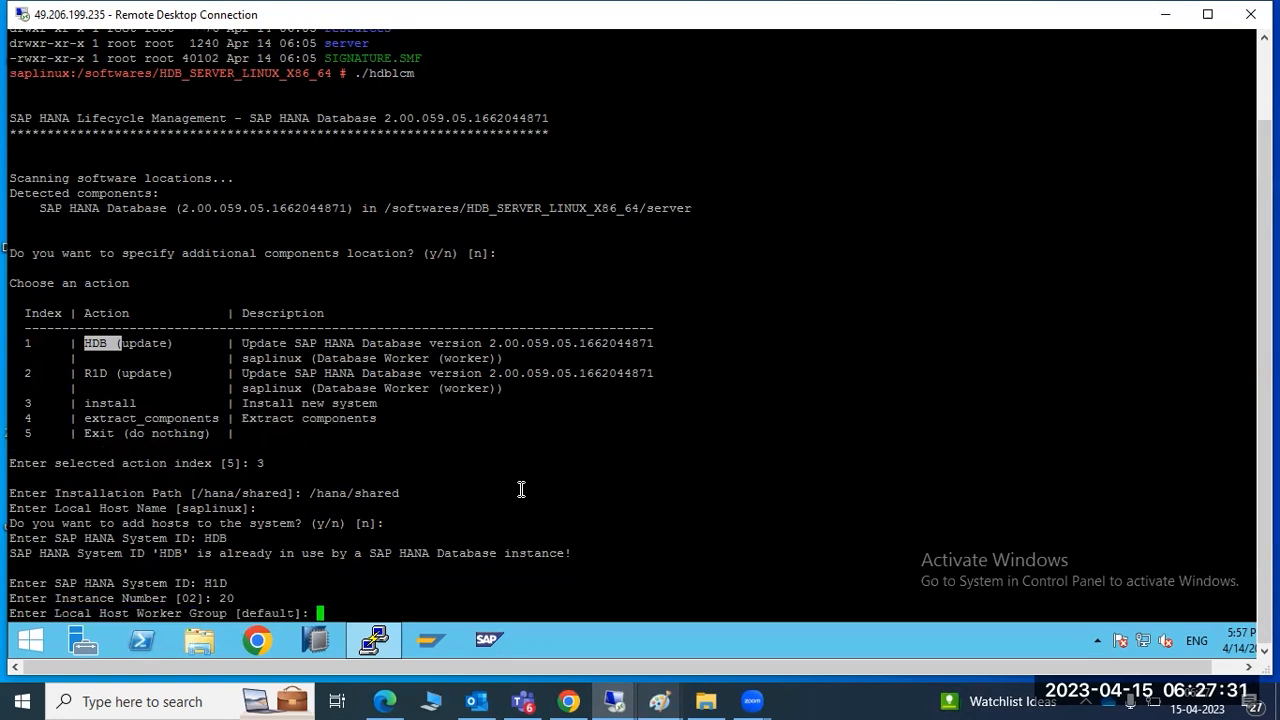
key(Return)
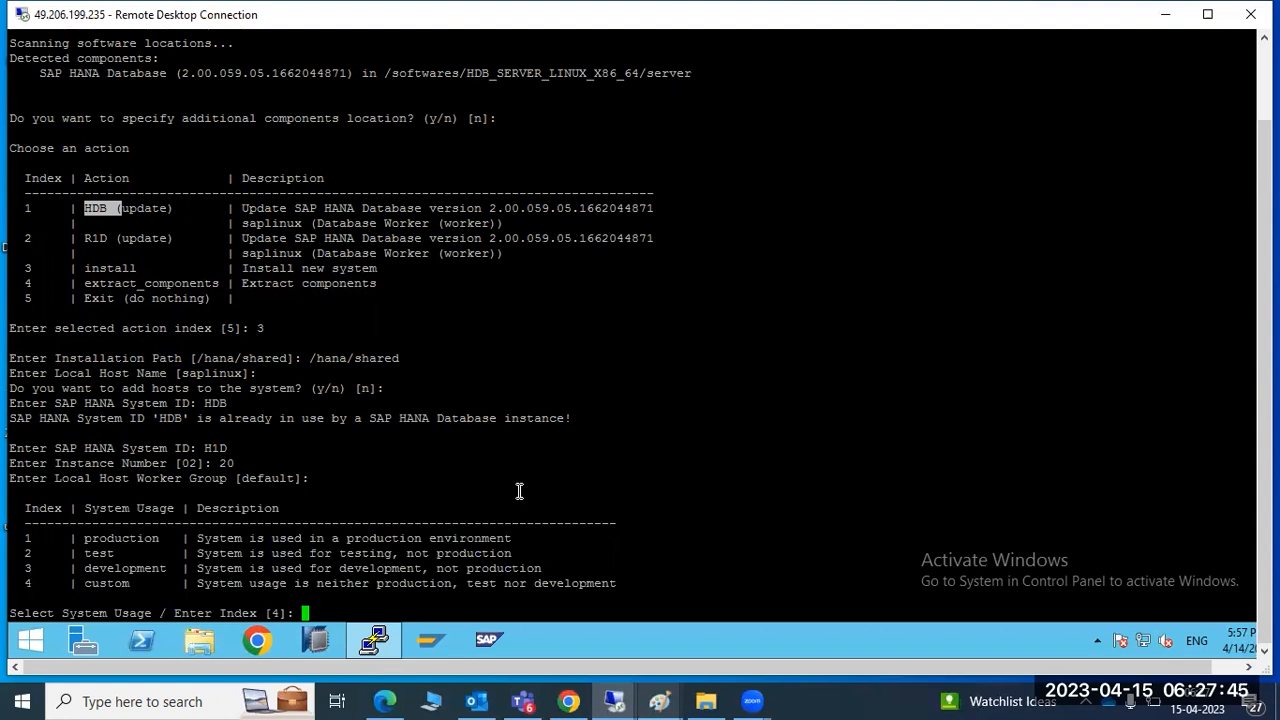
text(2)
key(Return)
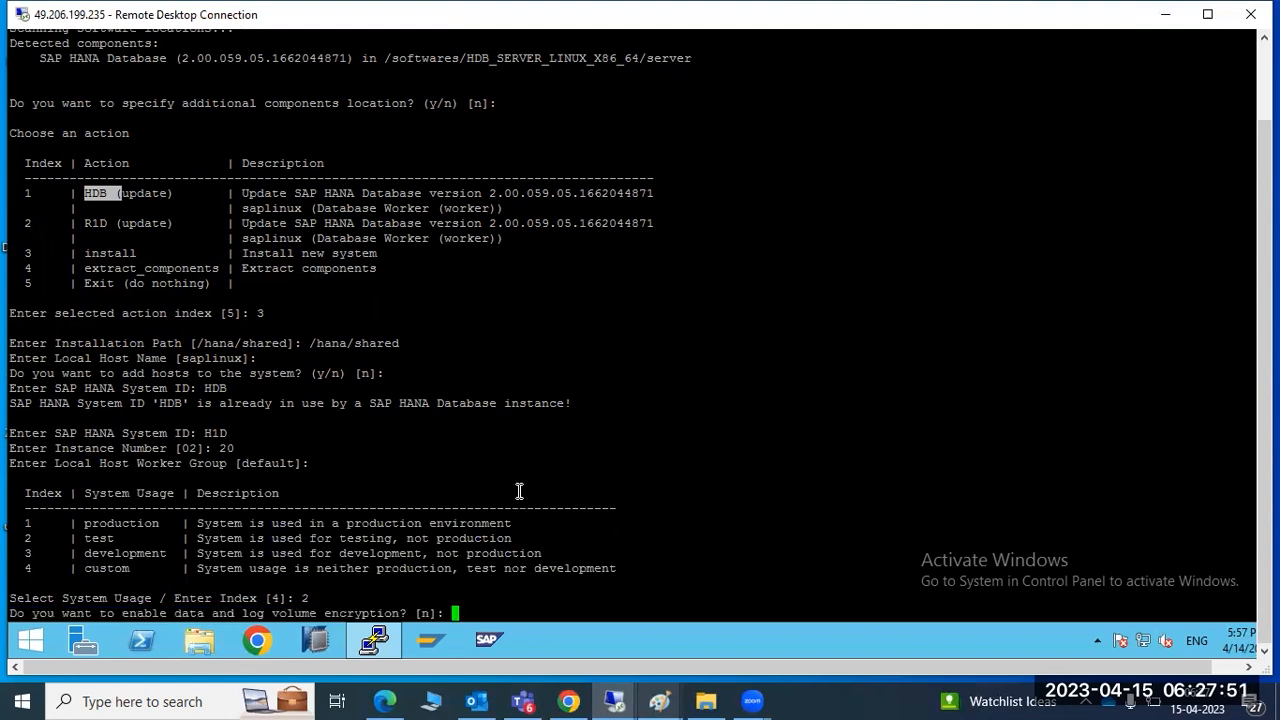
Skip volume encryption and keep default data/log locations, memory allocation and resource limits
key(Return)
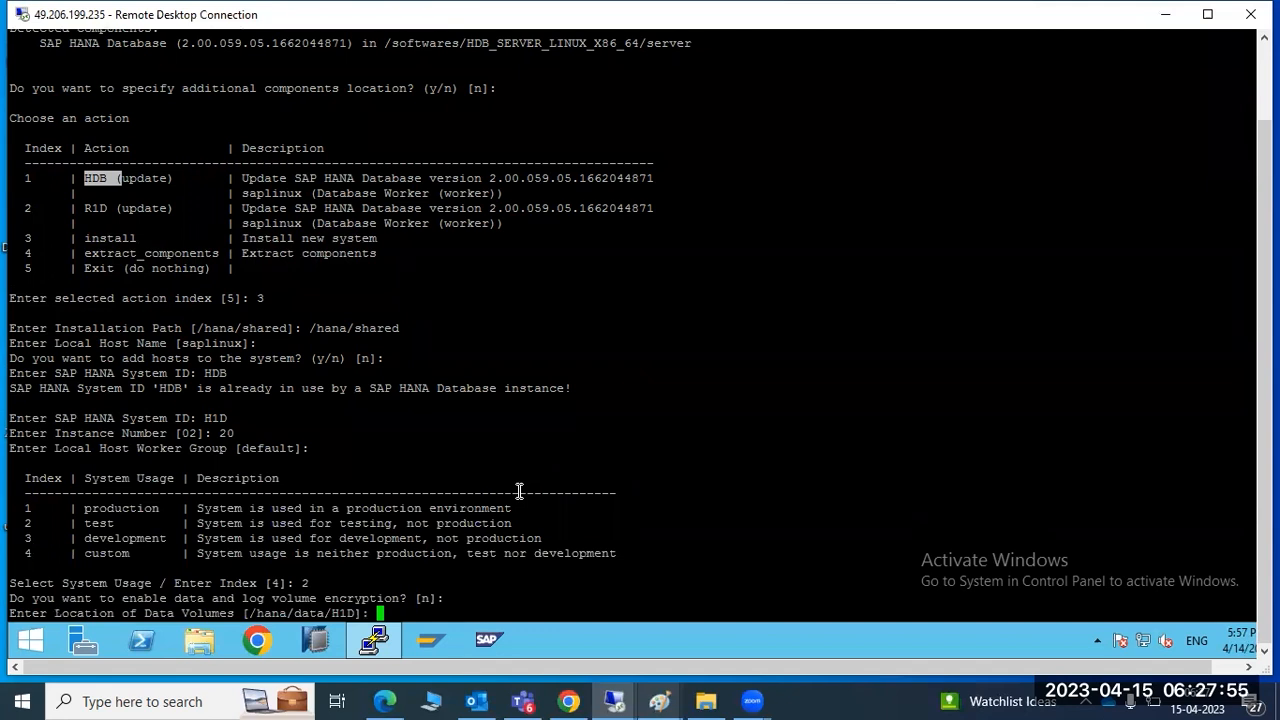
key(Return)
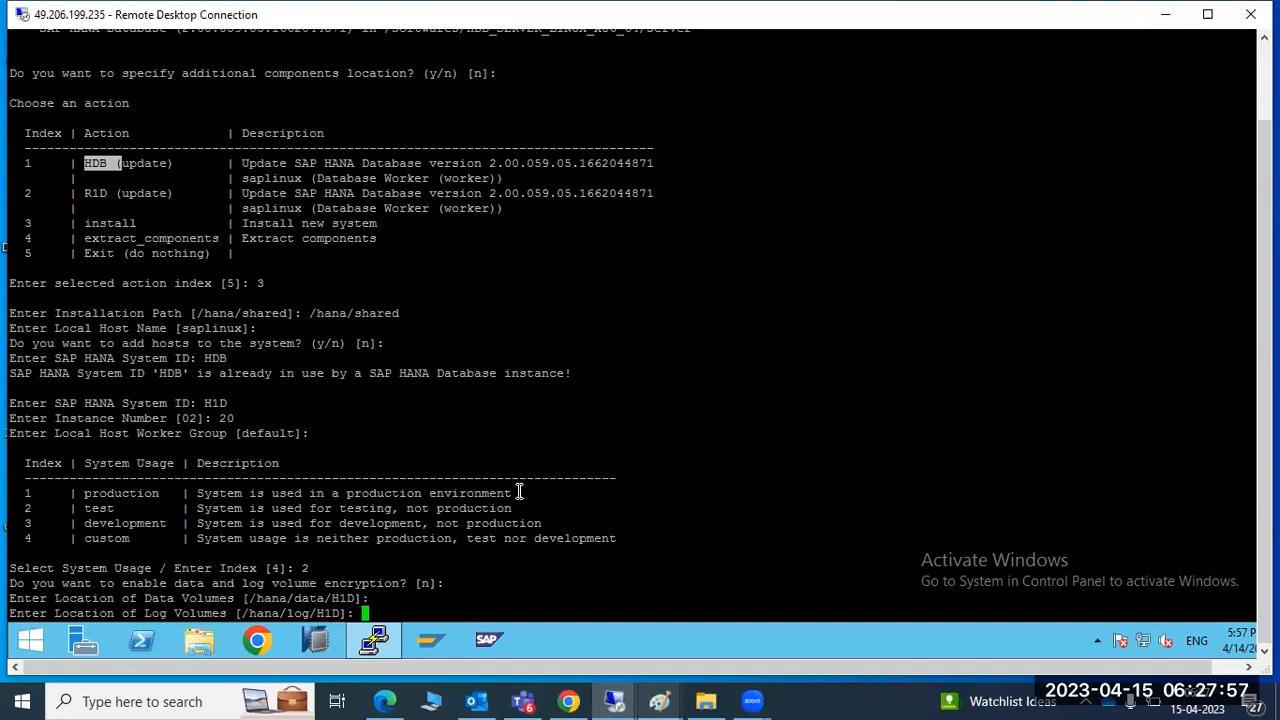
key(Return)
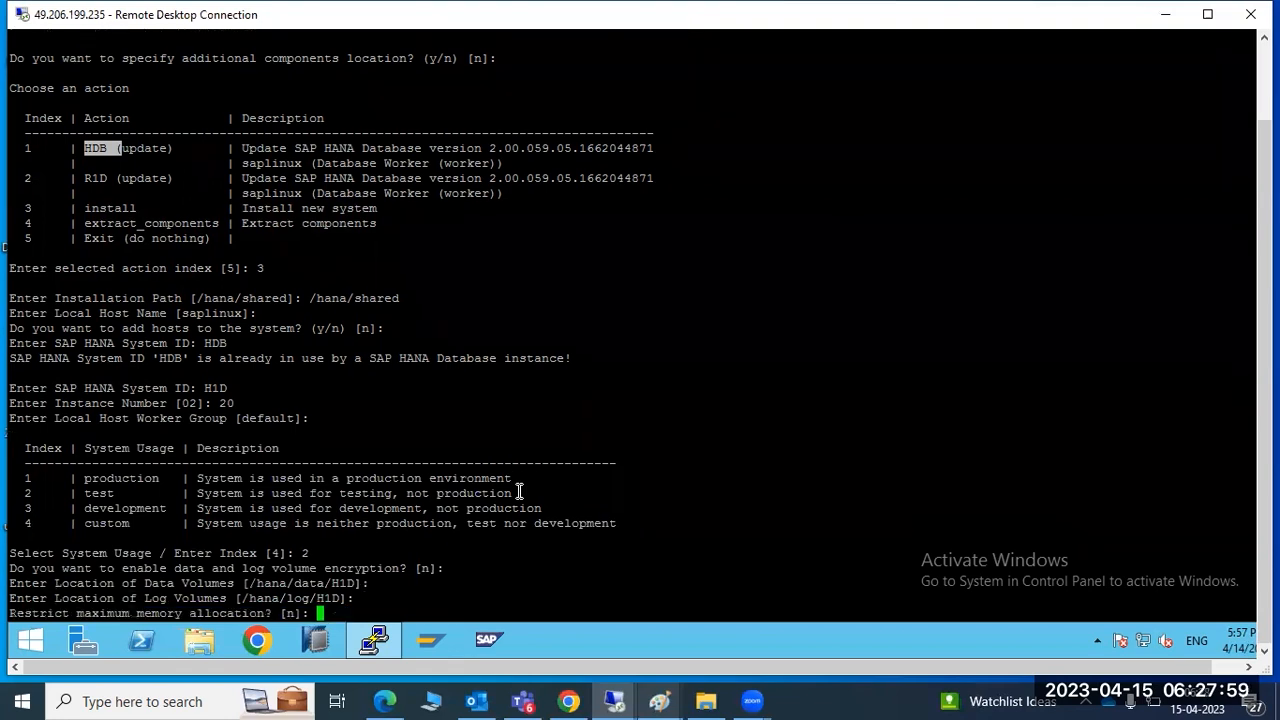
key(Return)
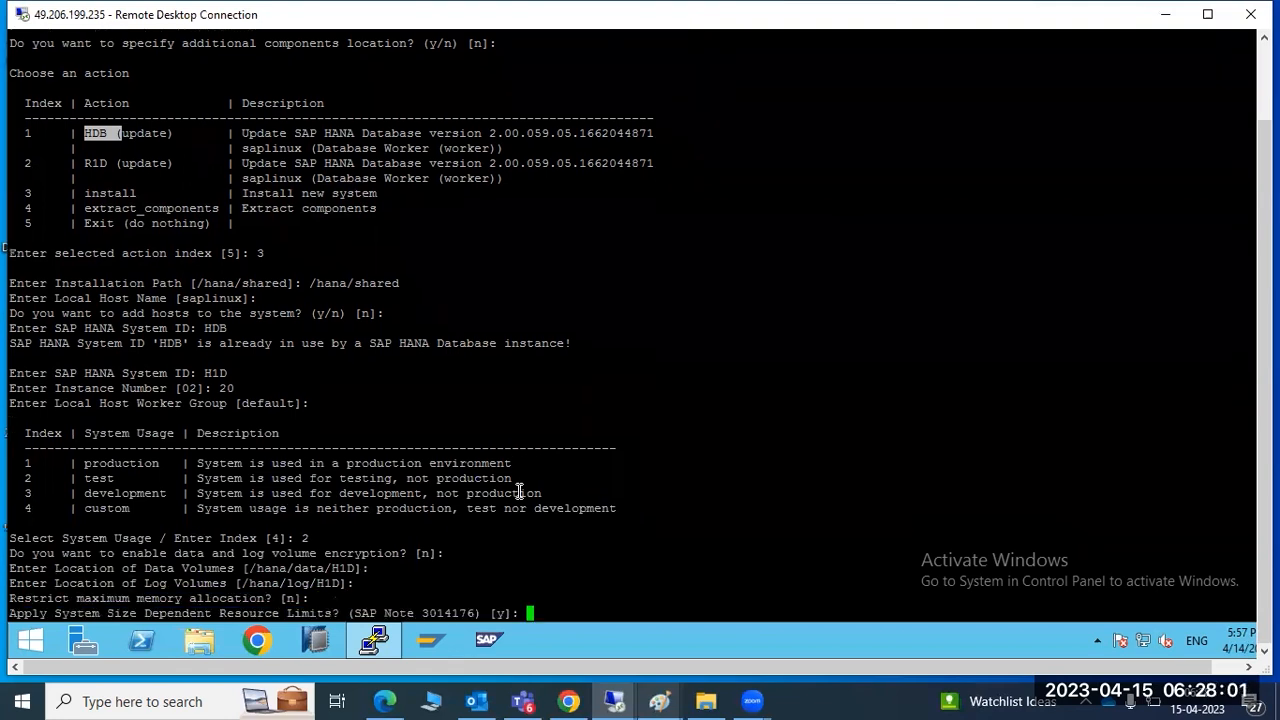
key(Return)
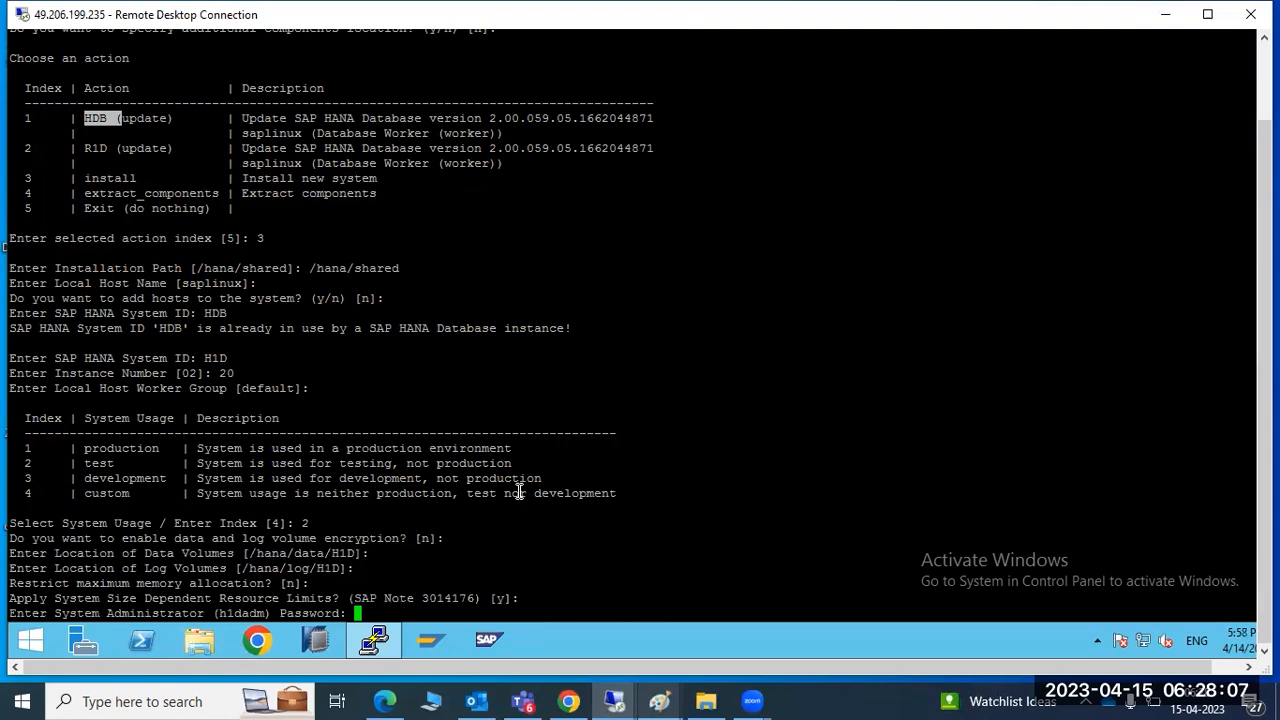
Enter and confirm the system administrator password
key(Return)
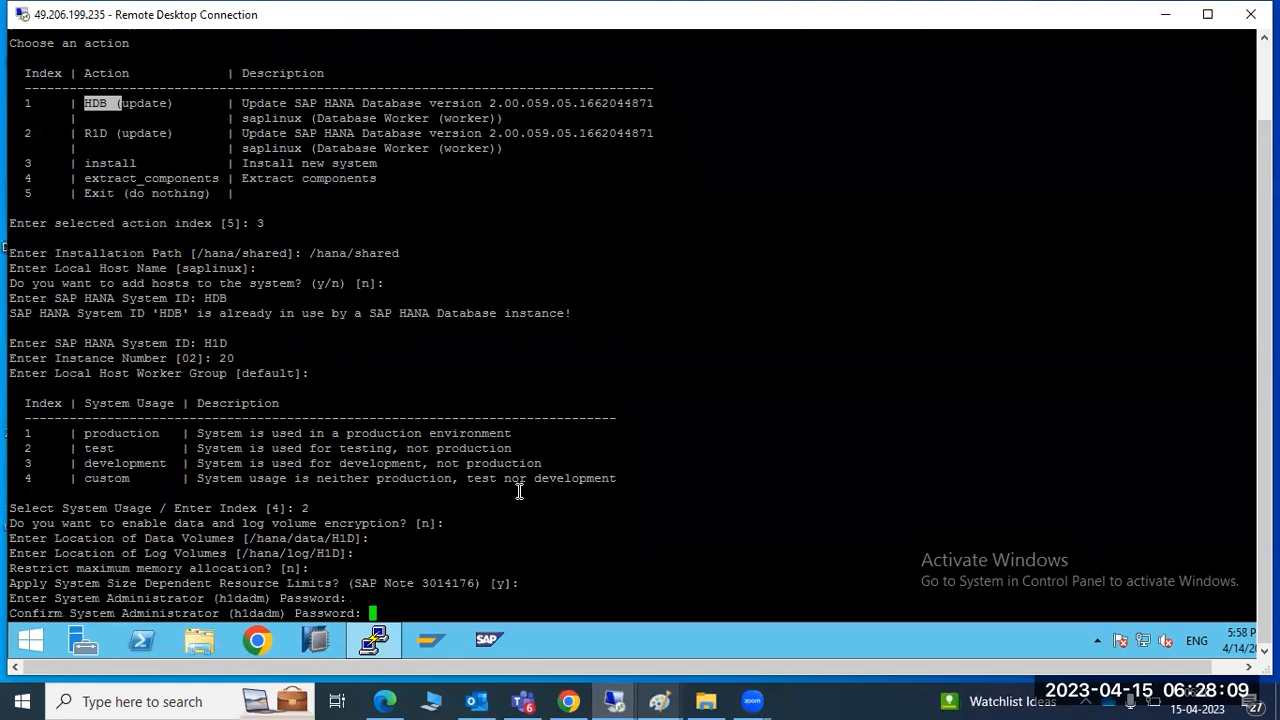
key(Return)
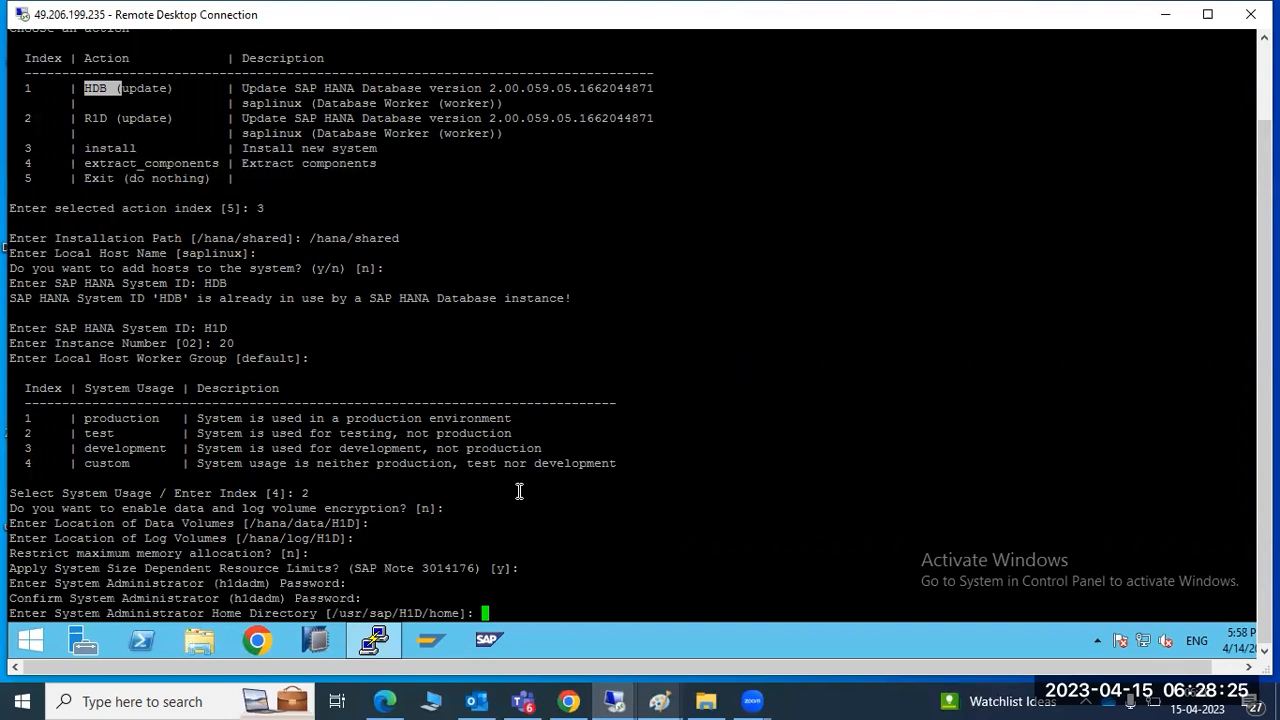
click(146, 580)
drag(146, 580, 250, 583)
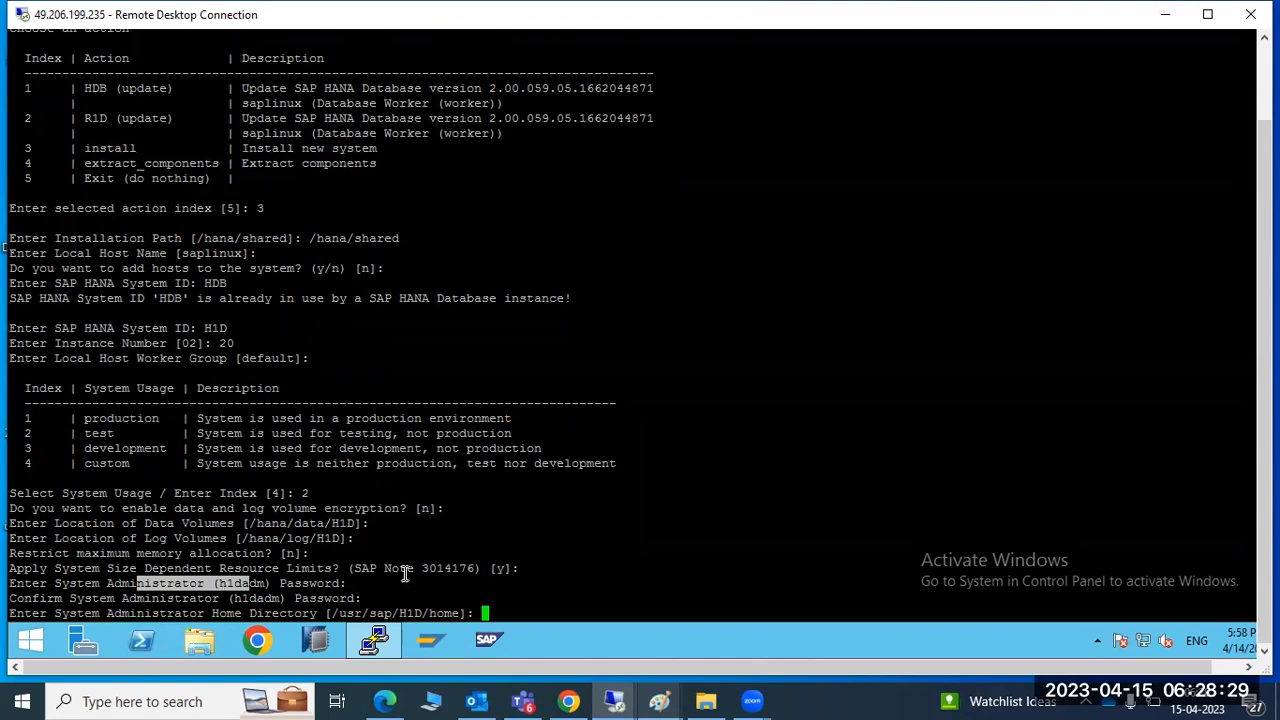
click(486, 611)
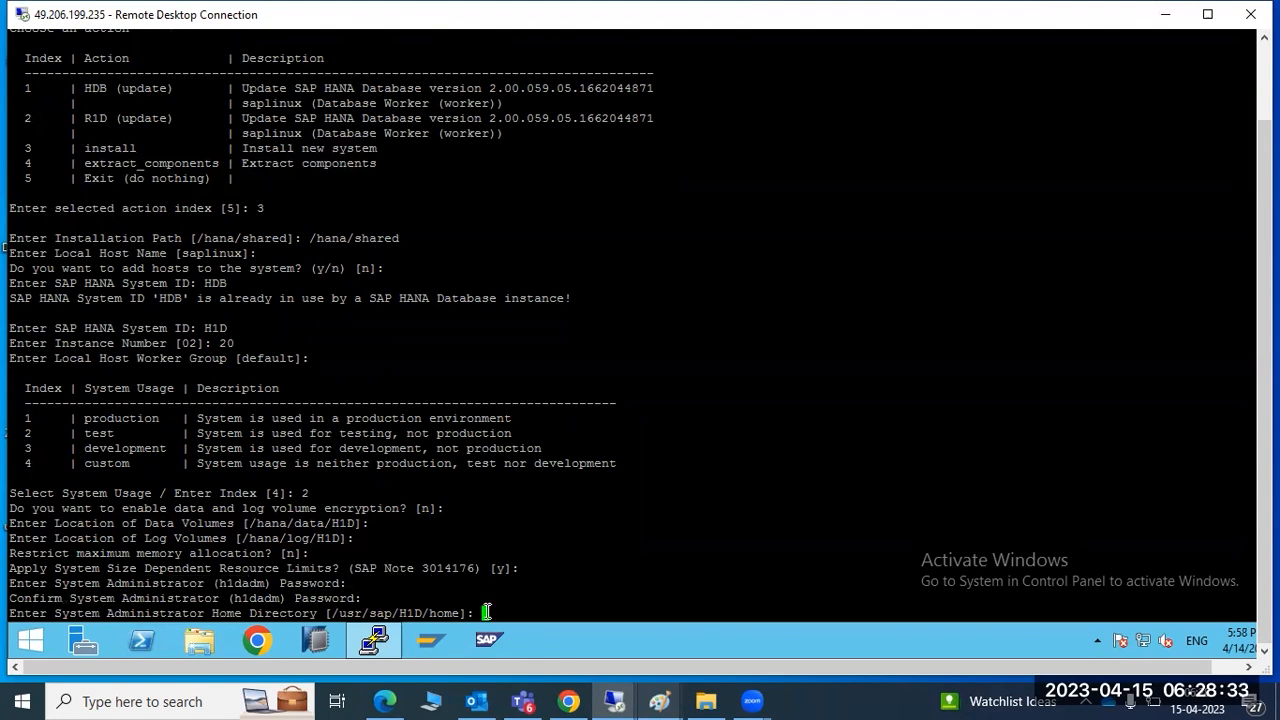
Accept default home directory, login shell and user ID 1004, set the SYSTEM password, keep no restart
double_click(377, 612)
drag(396, 610, 410, 612)
key(Return)
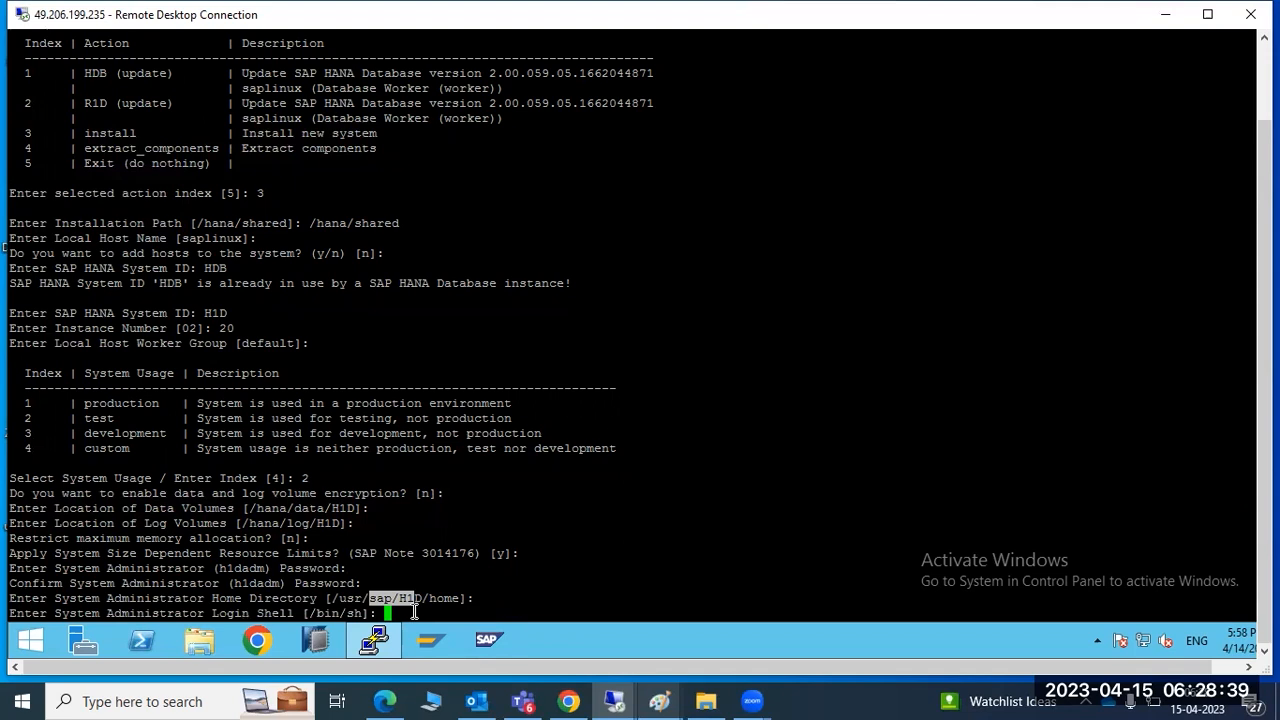
key(Return)
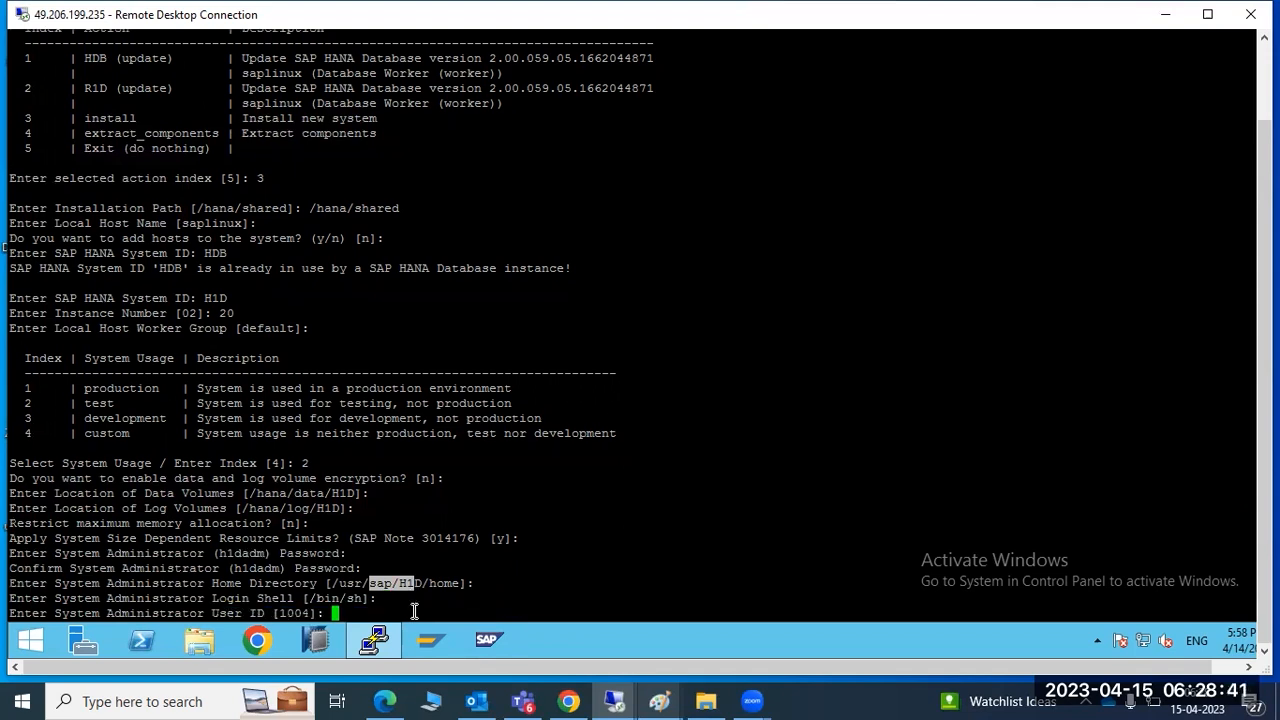
key(Return)
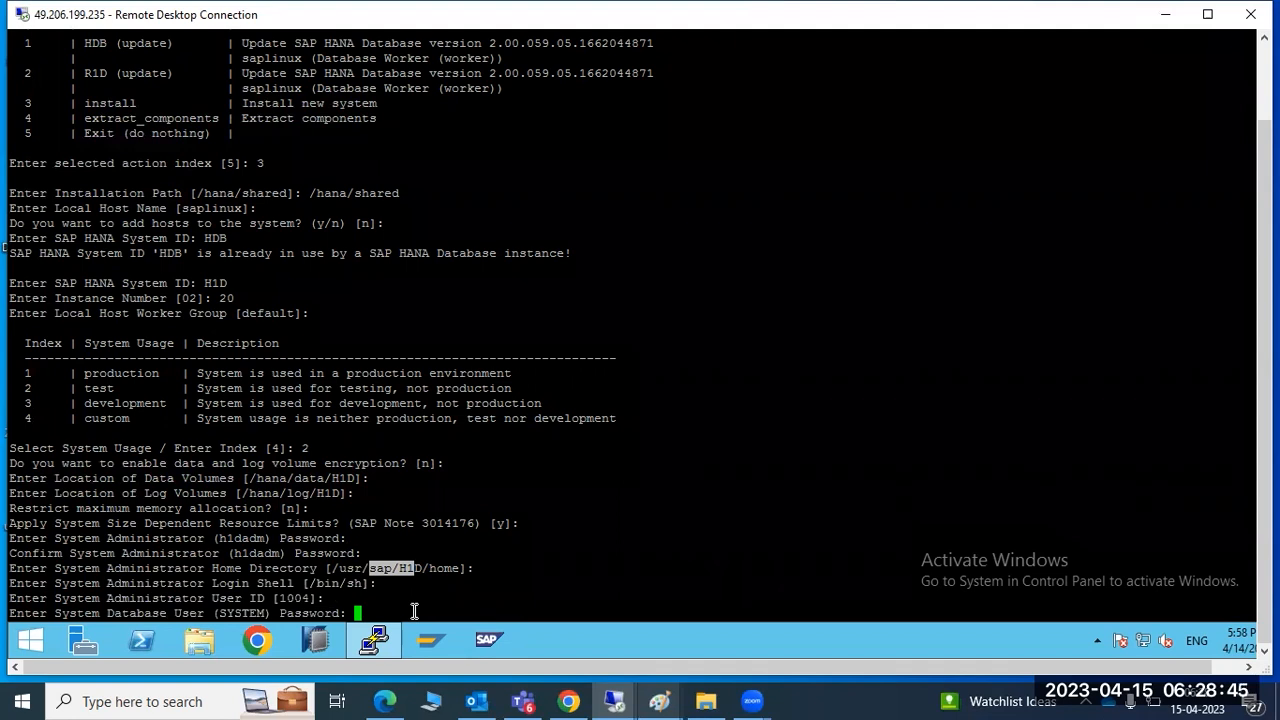
key(Return)
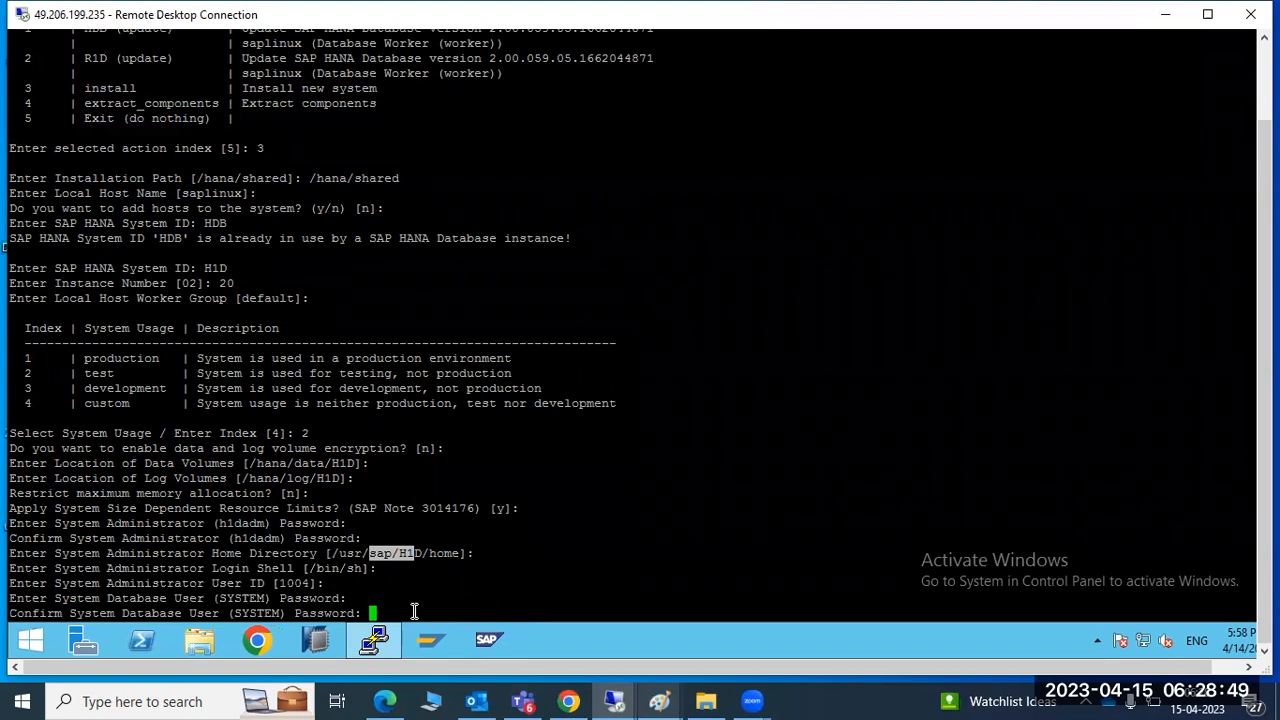
key(Return)
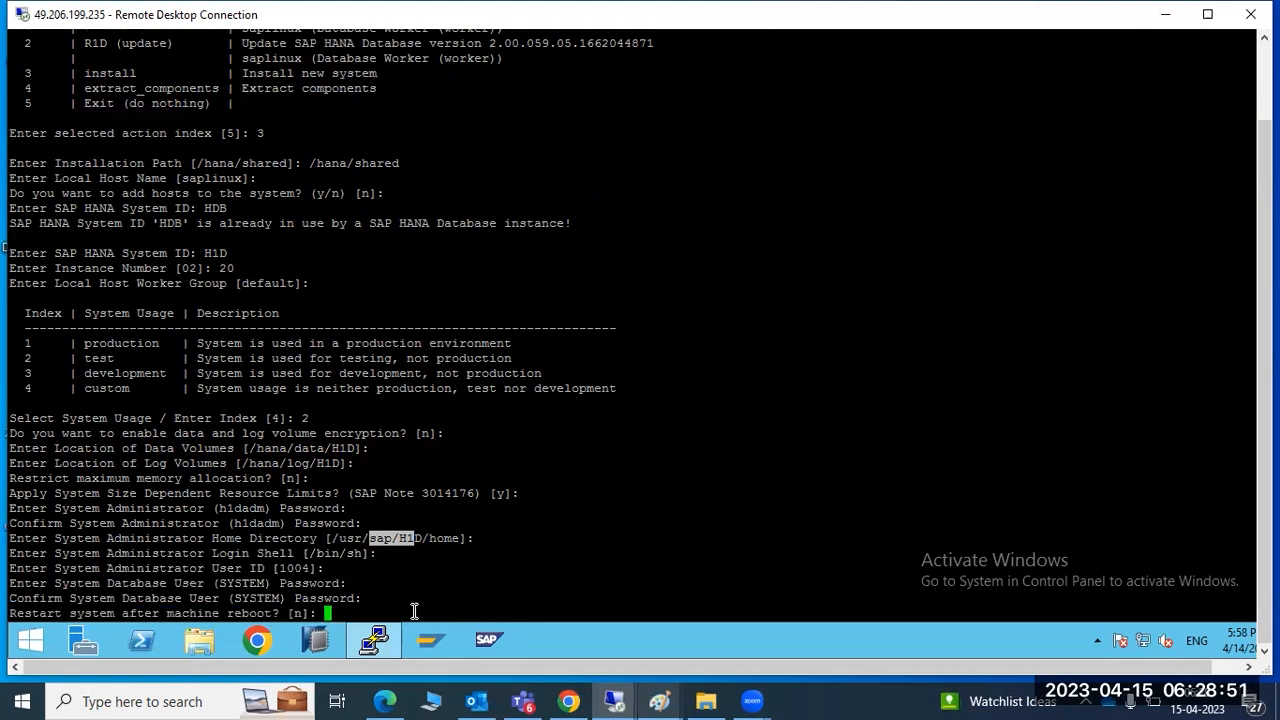
key(Return)
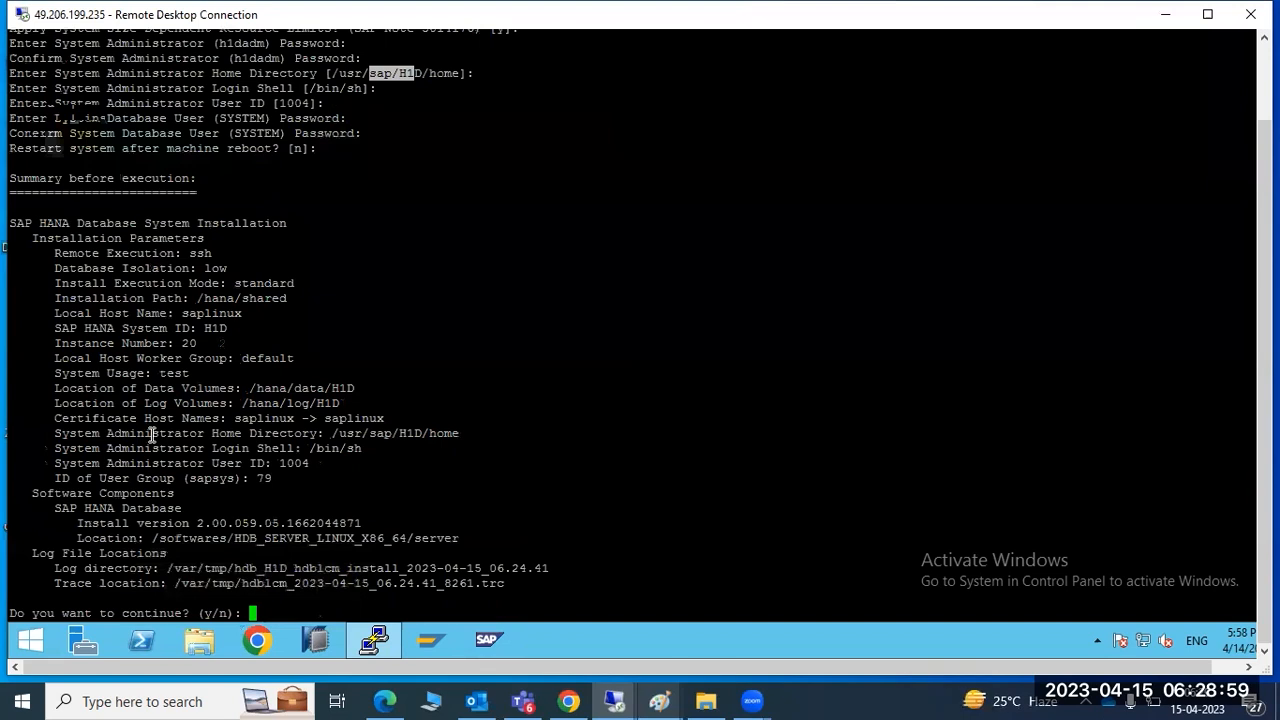
Review the installation summary, checking system ID H1D and instance number 20
scroll(118, 397, up, 10)
scroll(124, 393, up, 3)
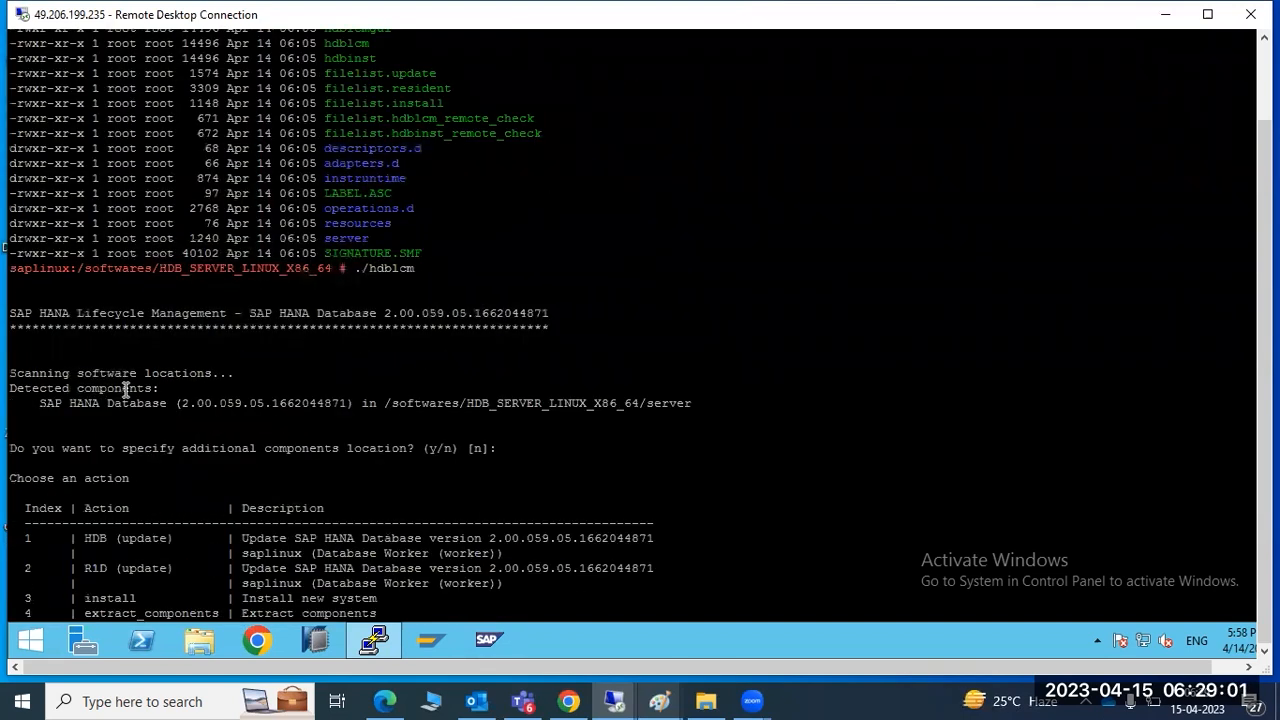
scroll(130, 387, down, 3)
scroll(129, 387, down, 7)
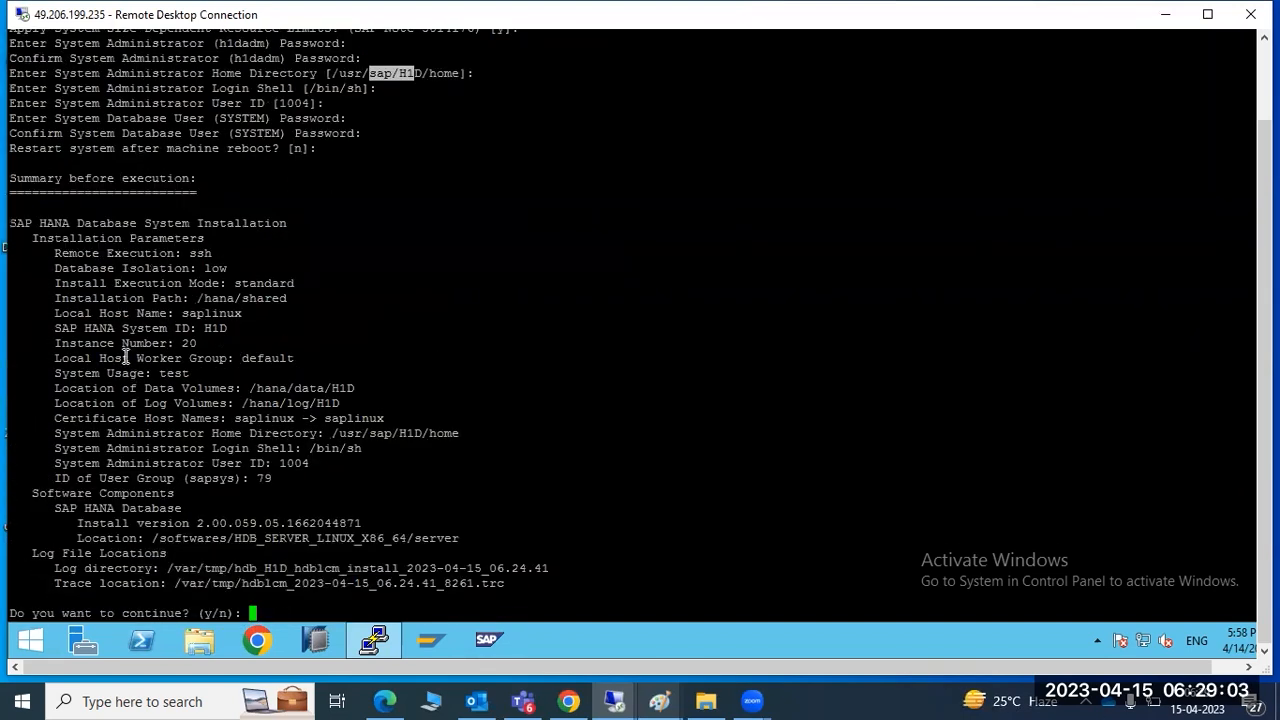
drag(19, 221, 249, 346)
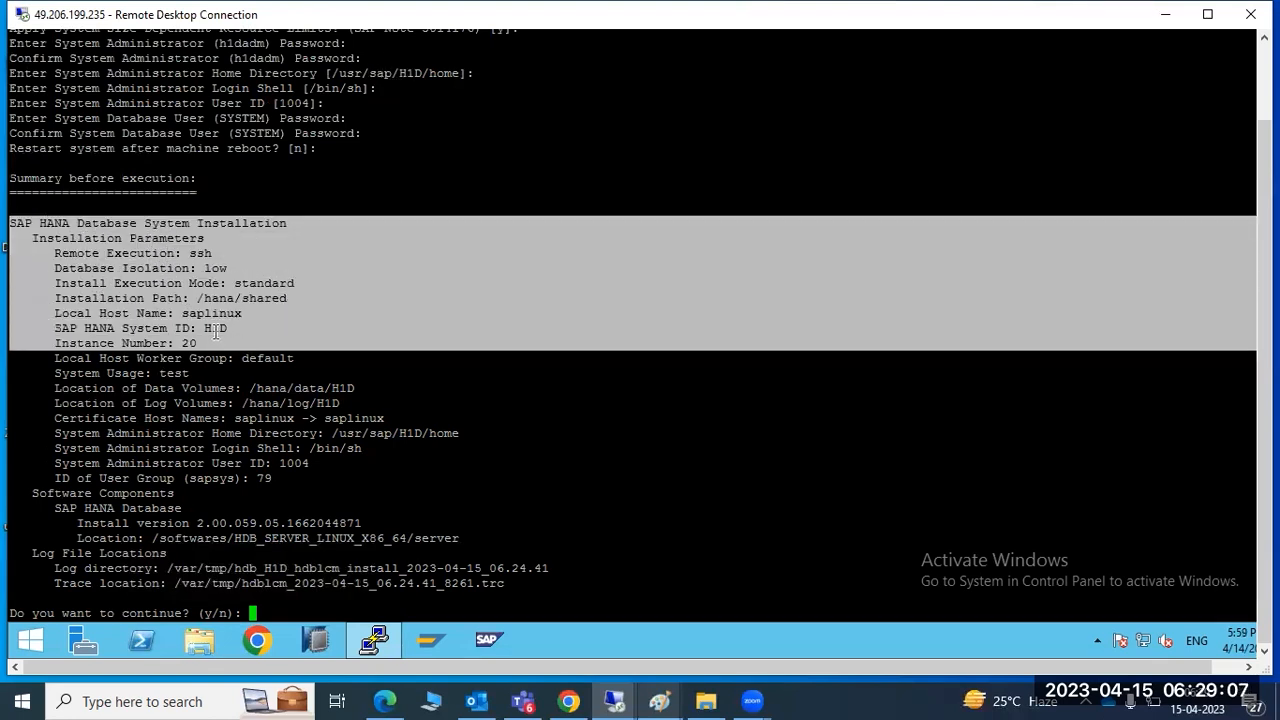
double_click(216, 330)
double_click(189, 343)
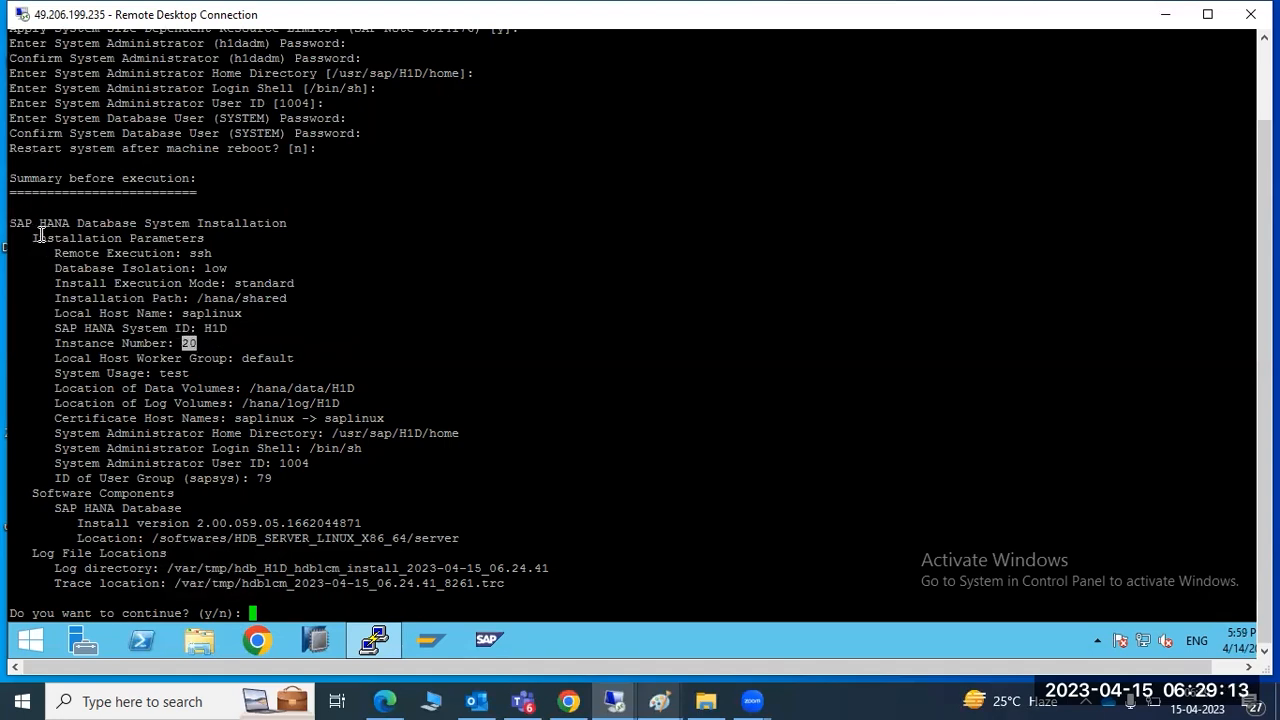
Answer n at the continue prompt to cancel the H1D installation
text(y)
key(BackSpace)
text(n)
key(Return)
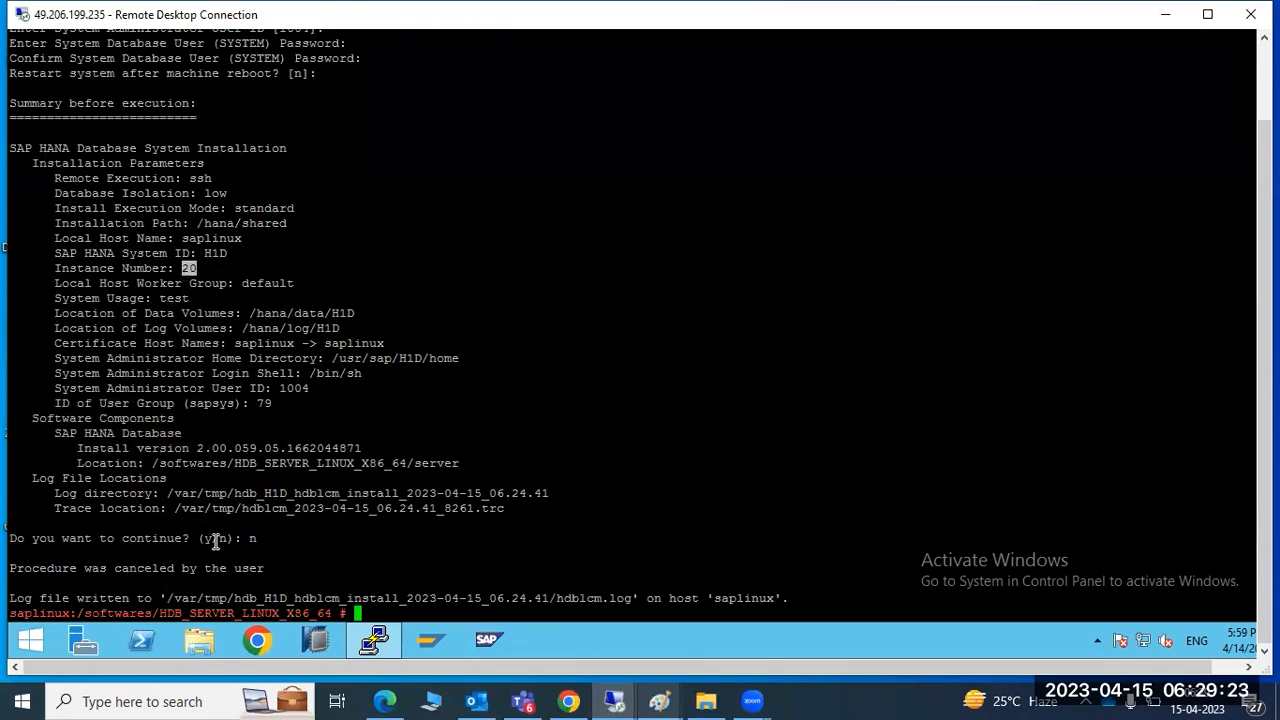
click(254, 538)
drag(255, 538, 259, 540)
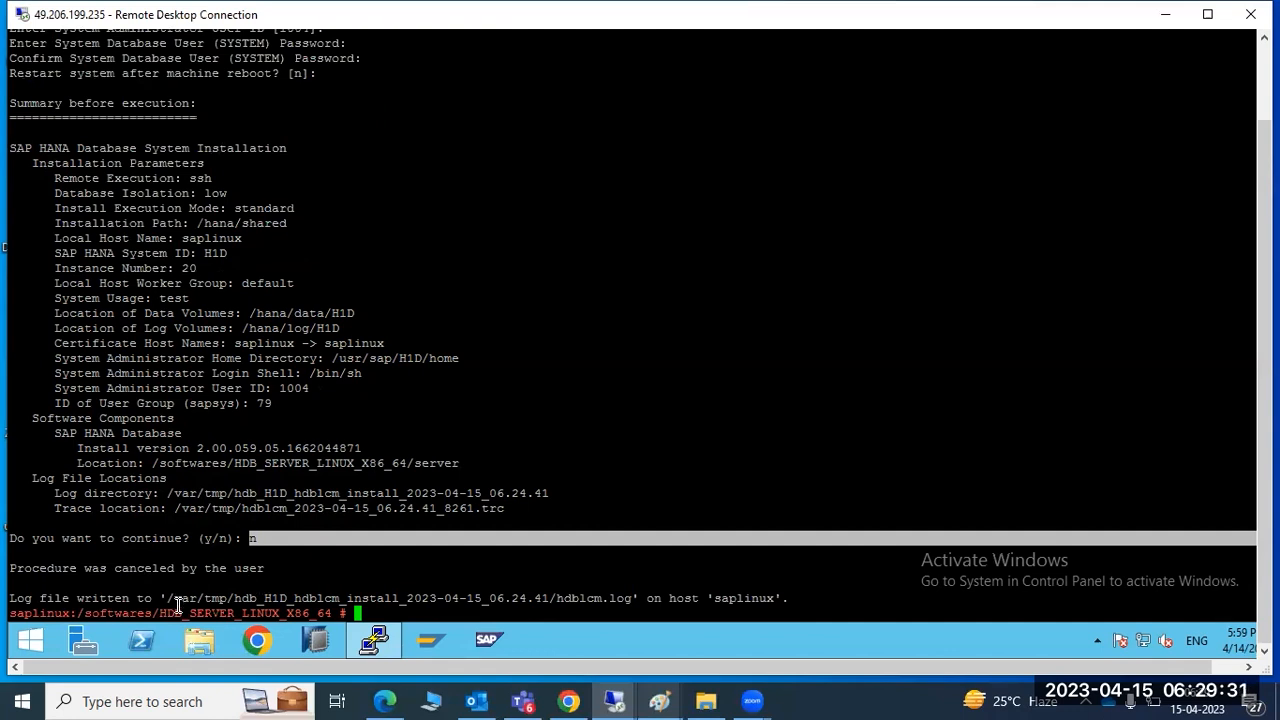
drag(168, 598, 224, 597)
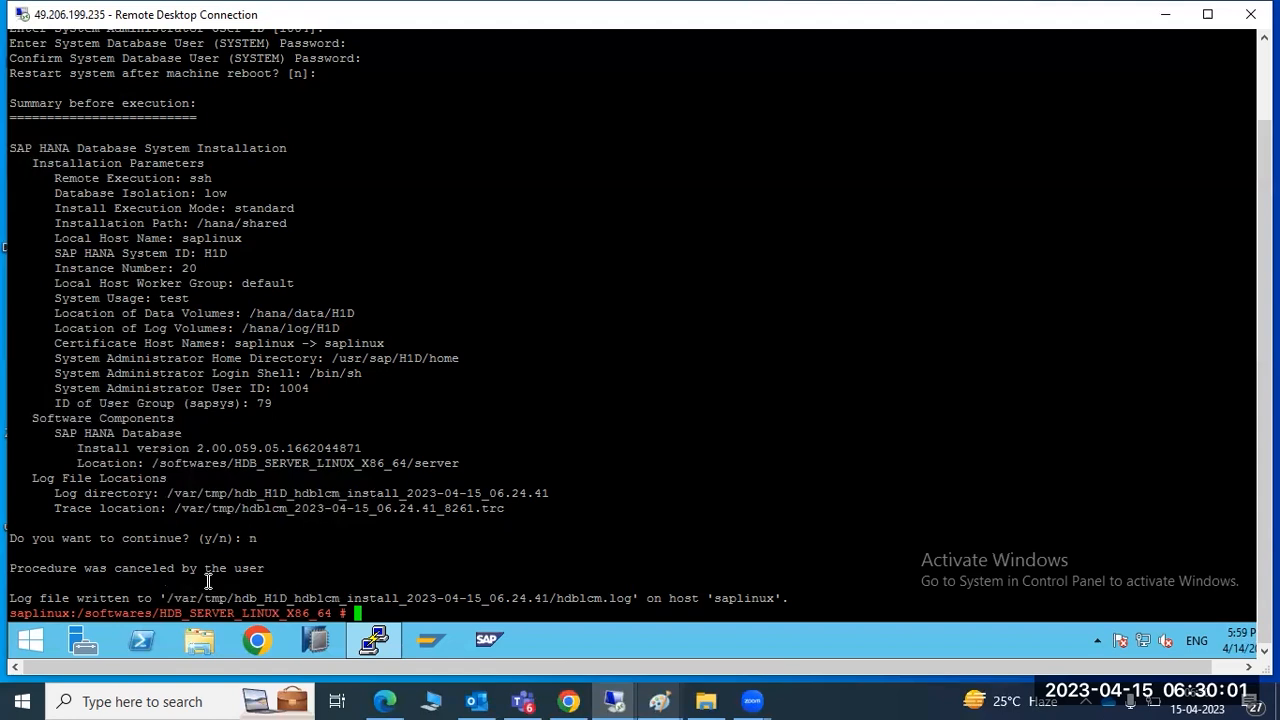
double_click(217, 598)
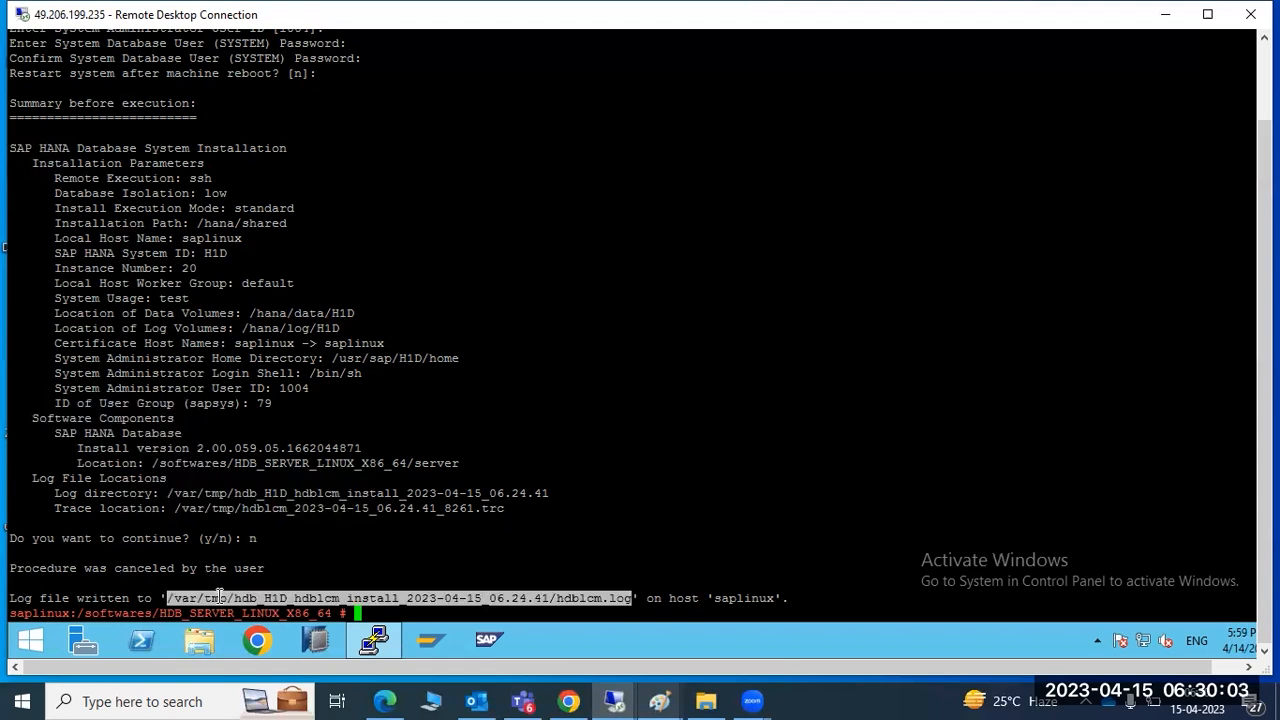
scroll(214, 594, up, 20)
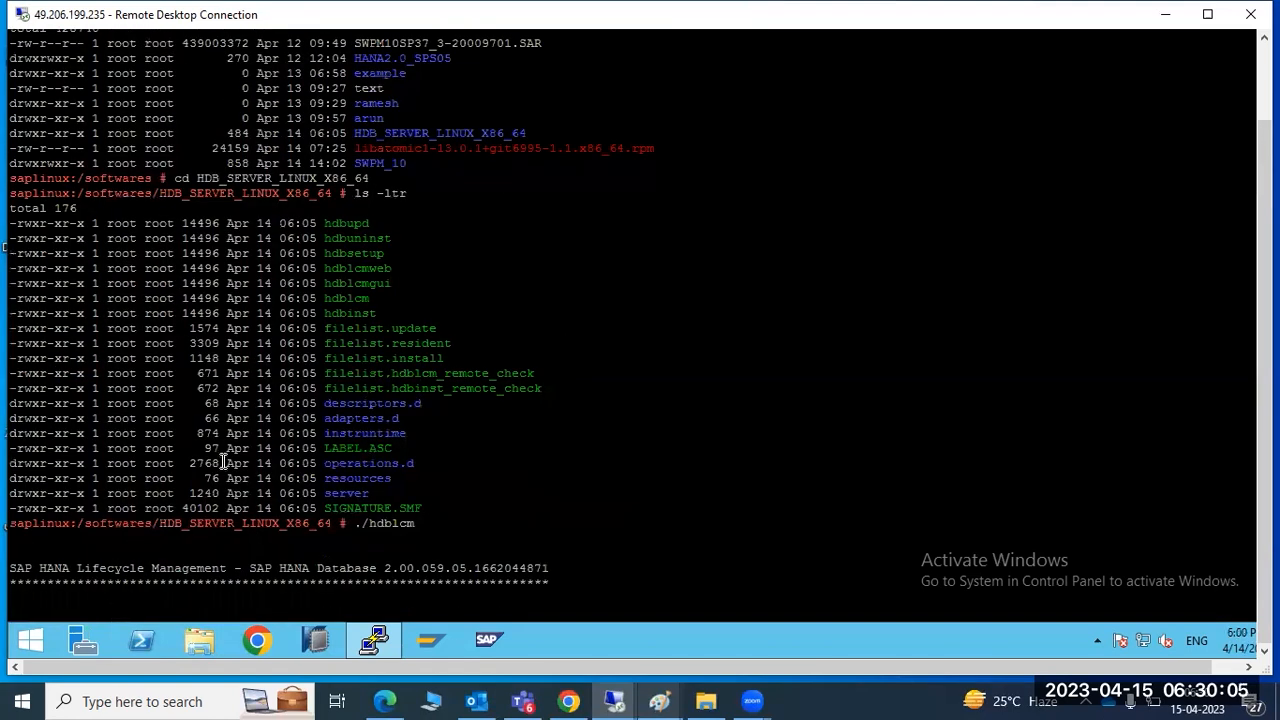
scroll(224, 462, down, 20)
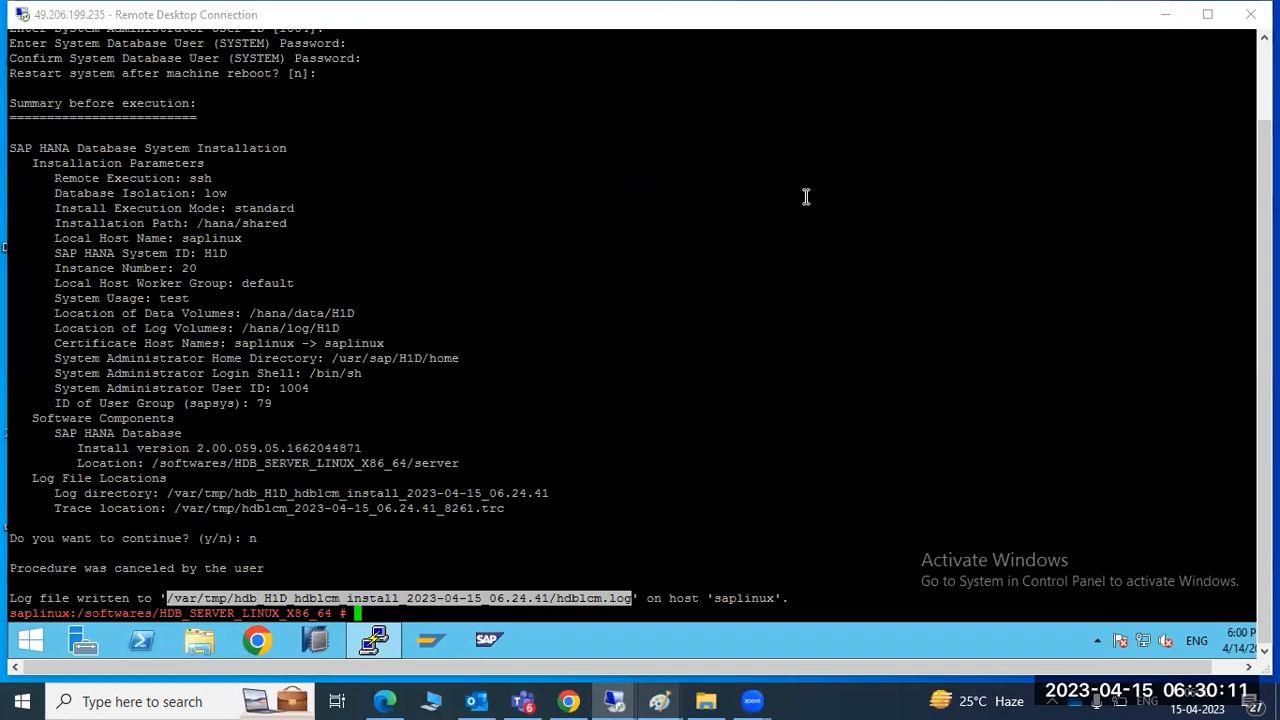
click(628, 402)
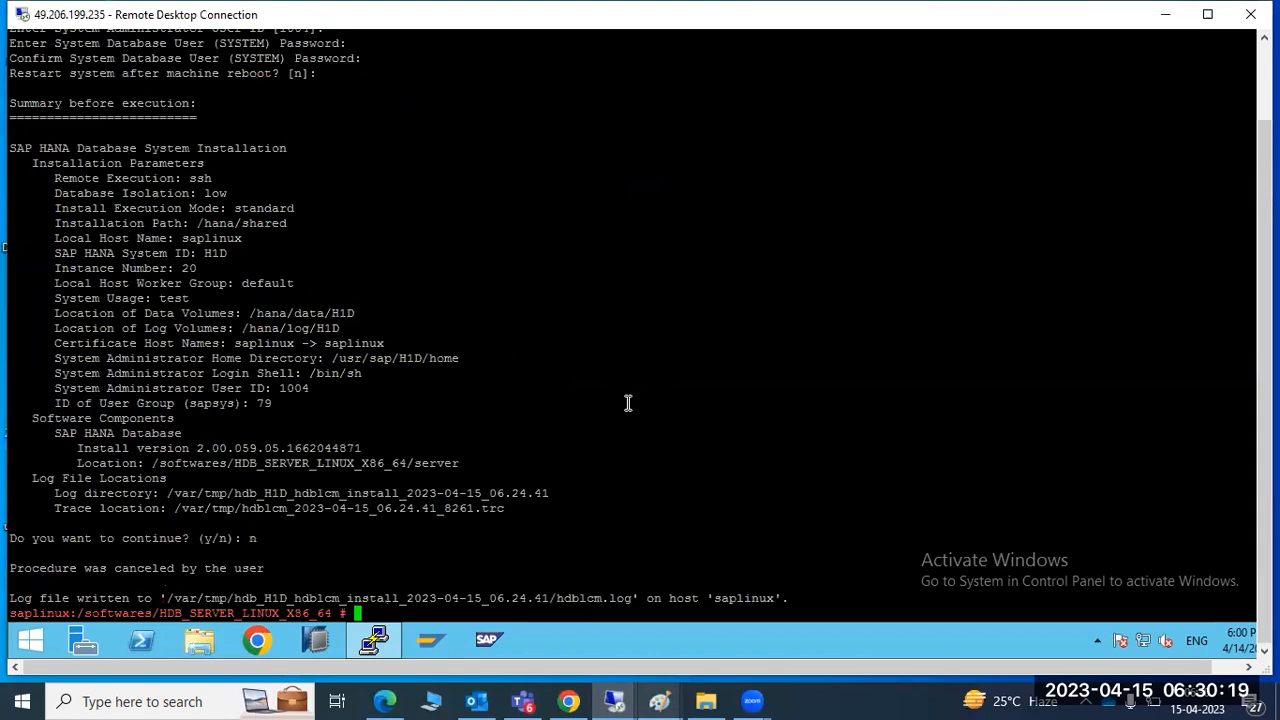
drag(44, 598, 228, 598)
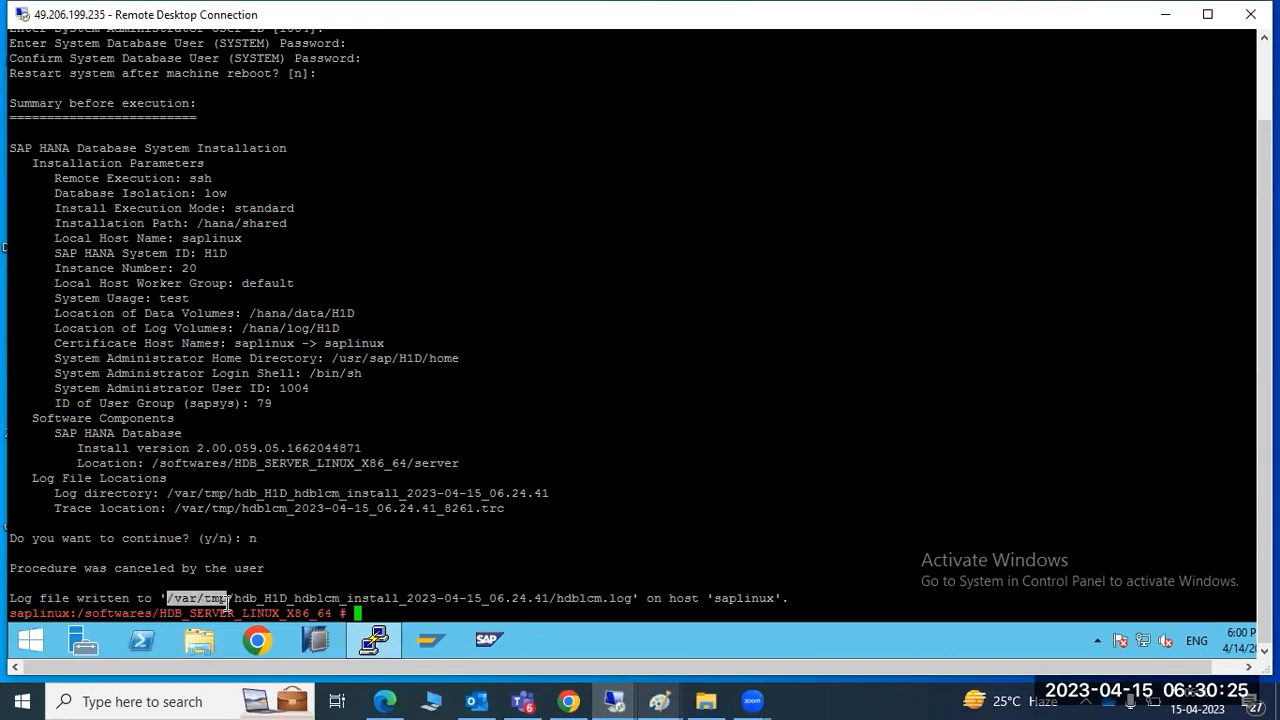
drag(233, 598, 660, 598)
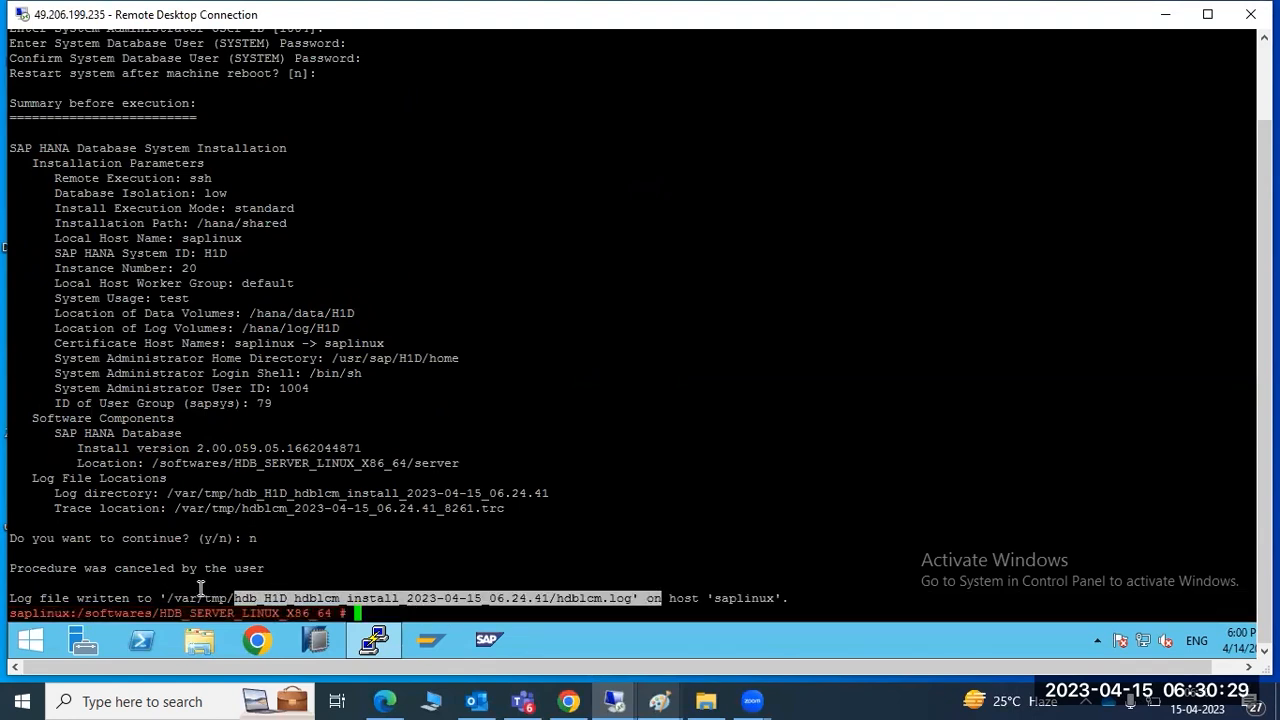
drag(166, 598, 234, 598)
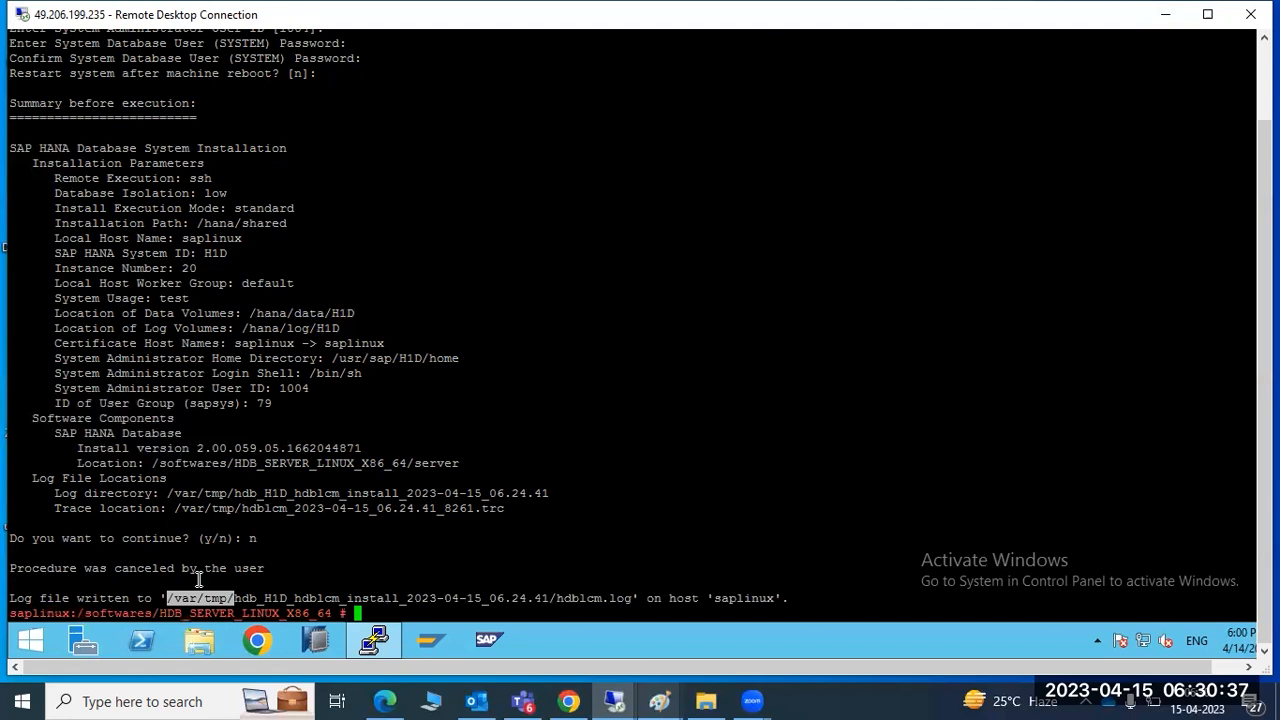
double_click(484, 598)
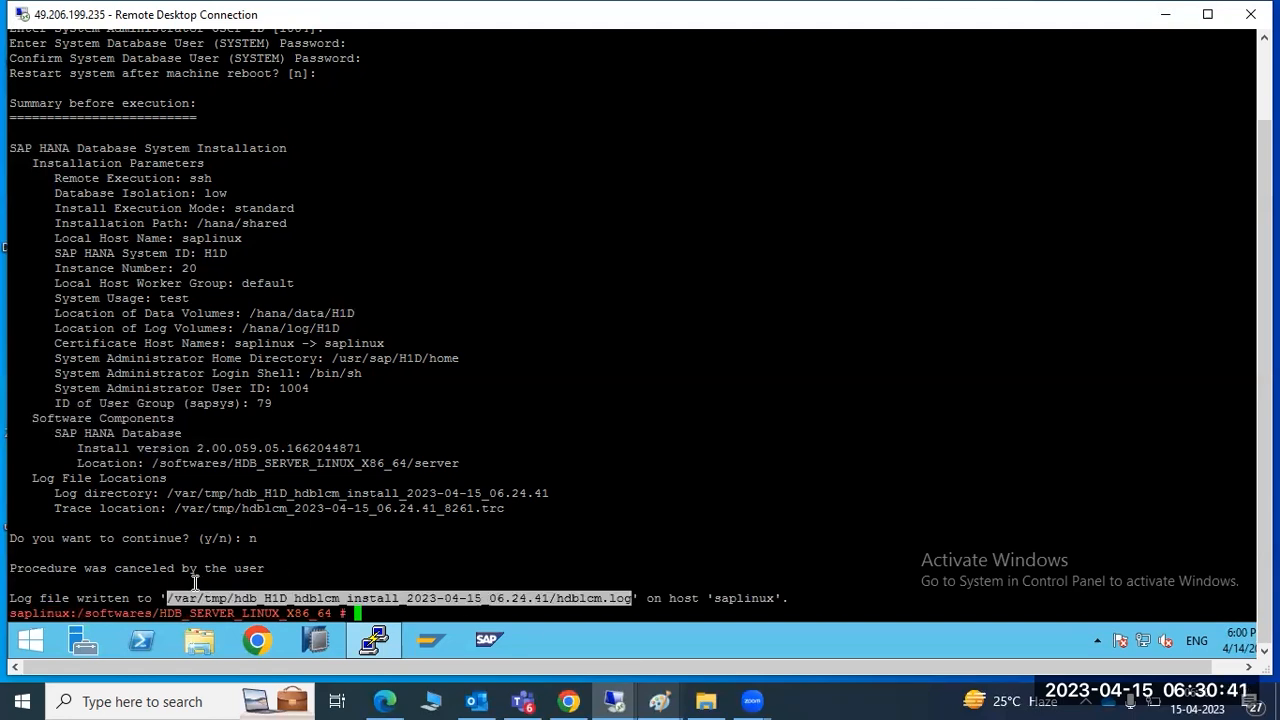
click(249, 597)
drag(235, 598, 343, 593)
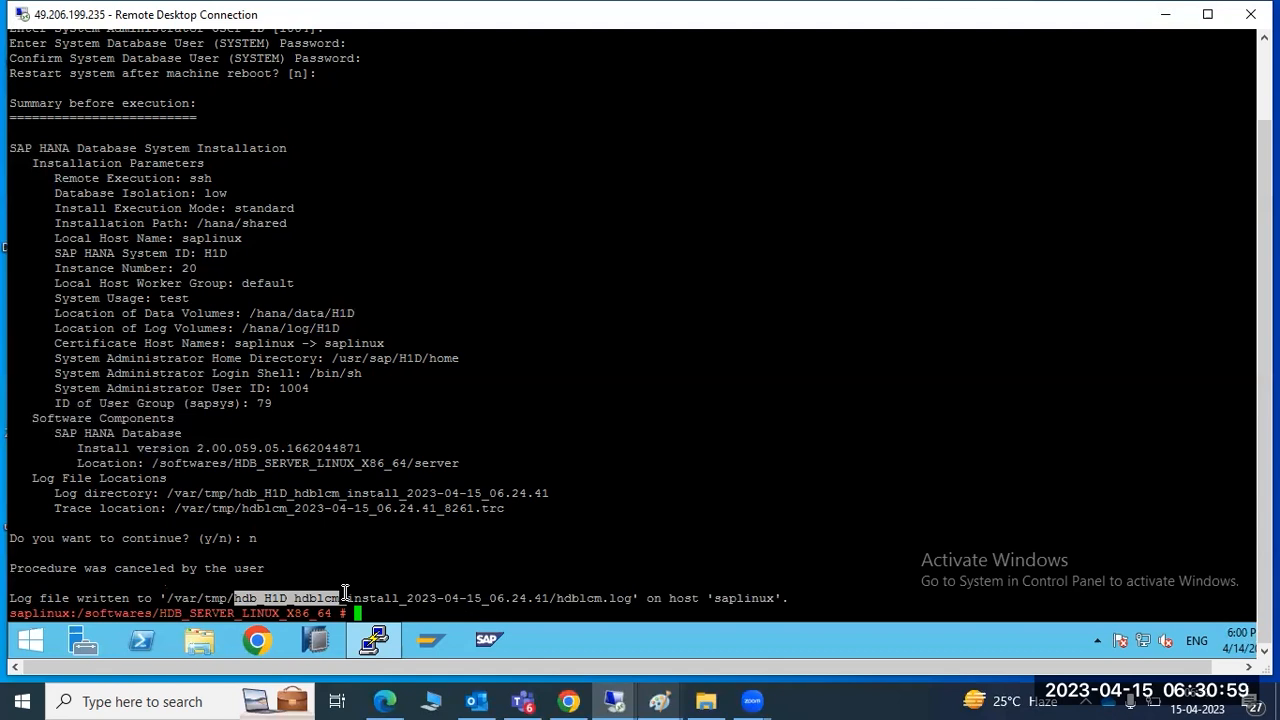
click(450, 565)
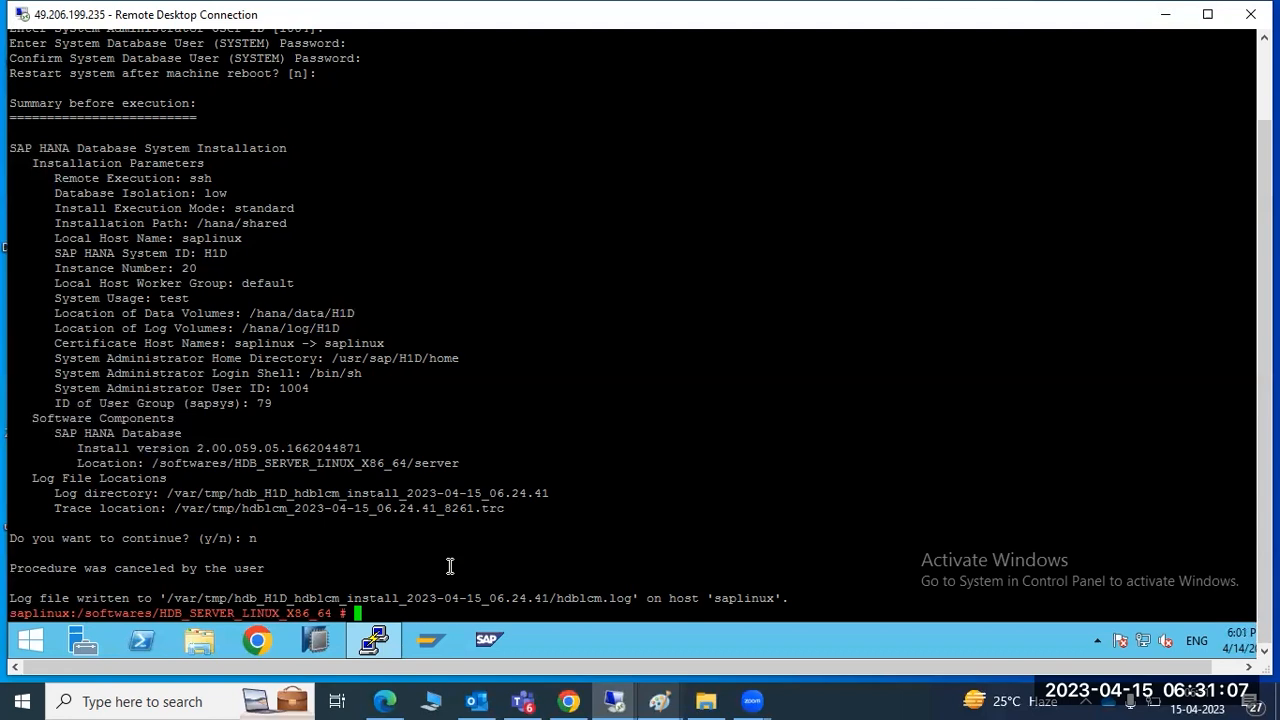
Switch to the hdbadm user with su - hdbadm
text(su - hdbadm)
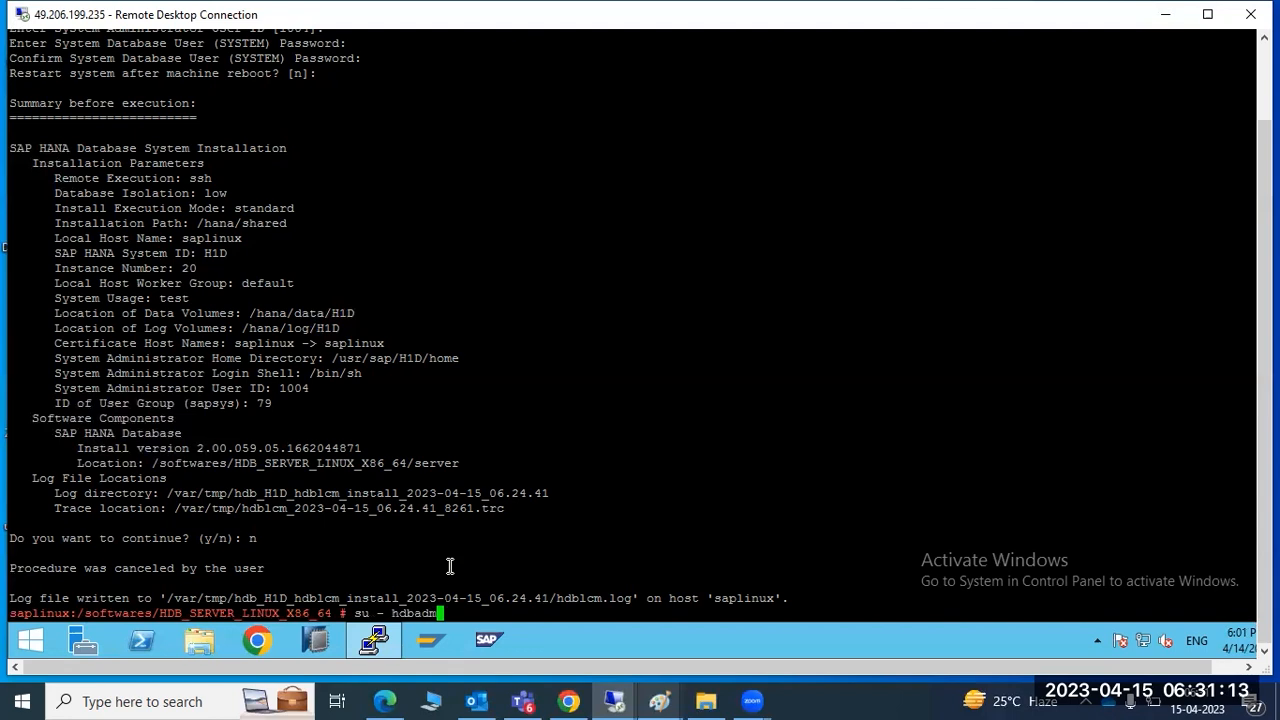
key(Return)
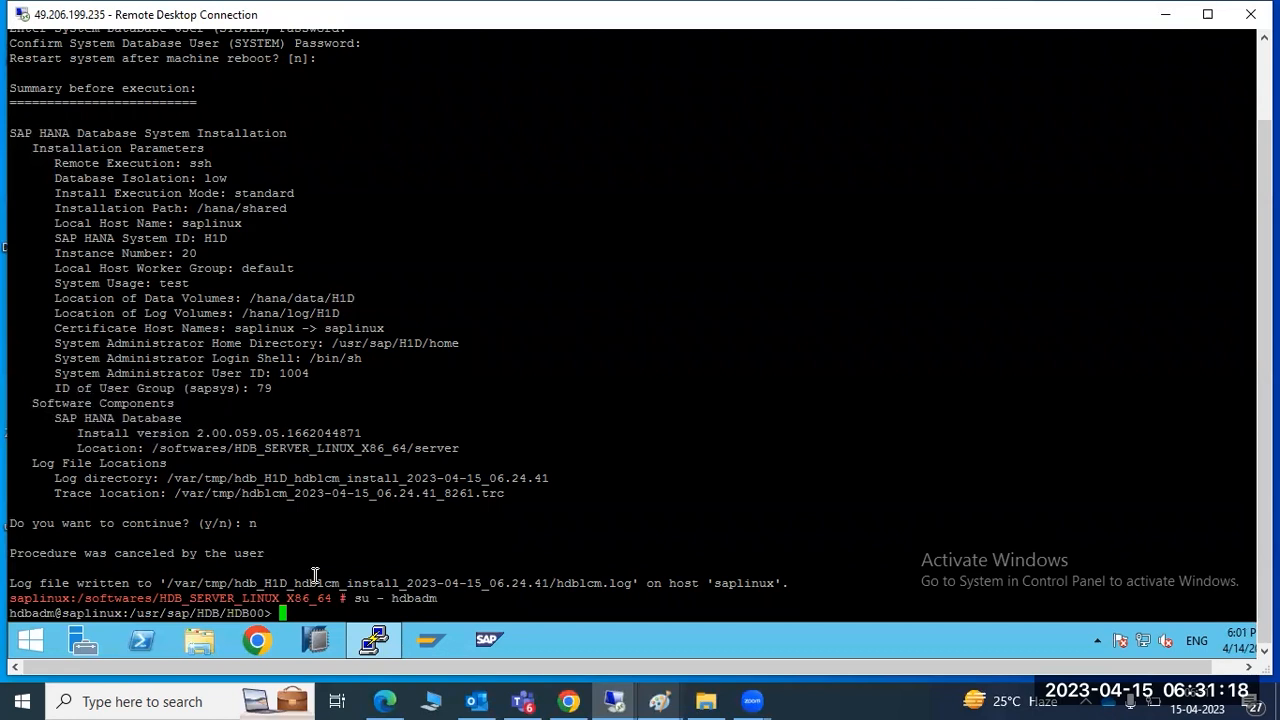
double_click(30, 611)
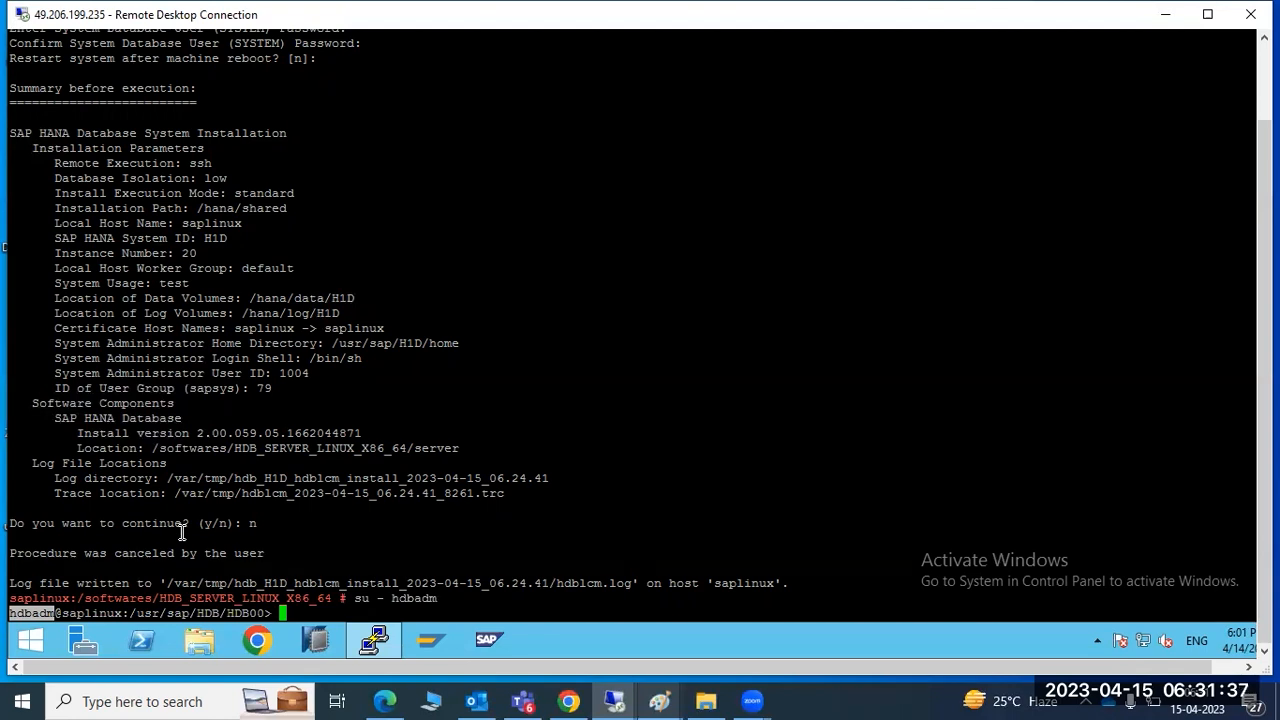
Bring up the open Paint windows from the taskbar
mouse_move(302, 698)
click(537, 373)
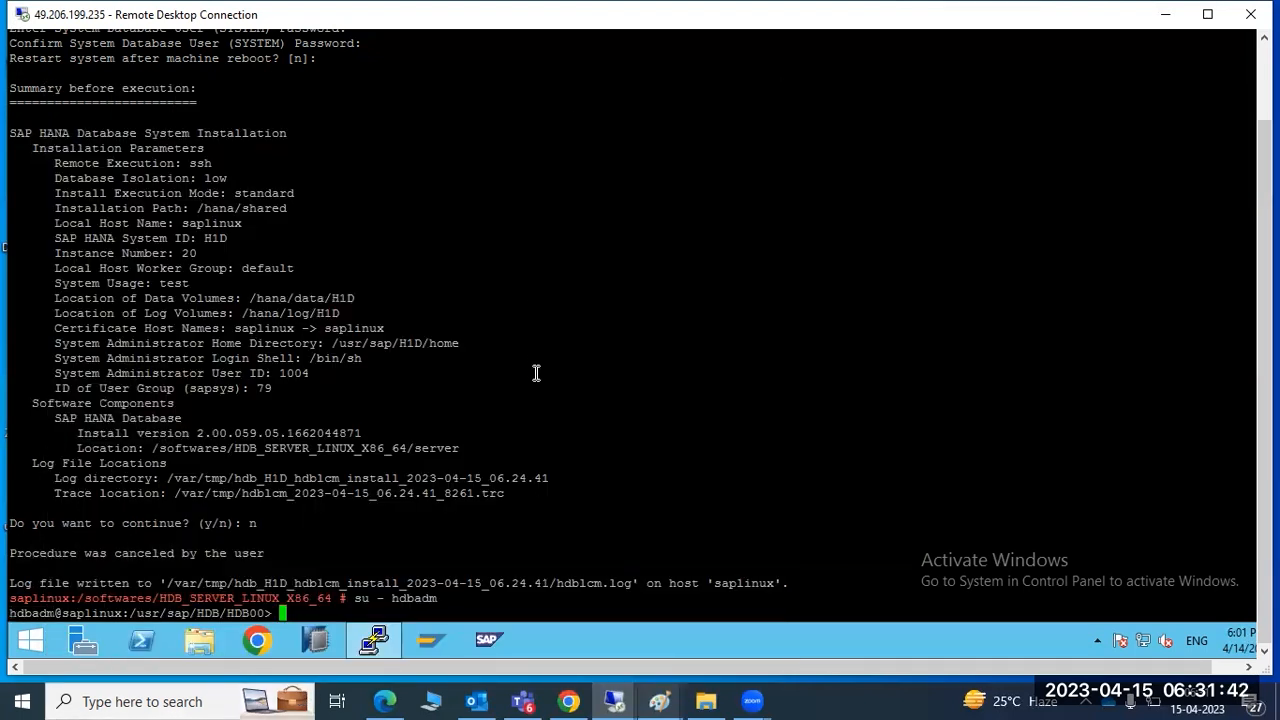
click(668, 694)
Undo the two red rectangles in Paint and place a text box across the canvas
click(746, 598)
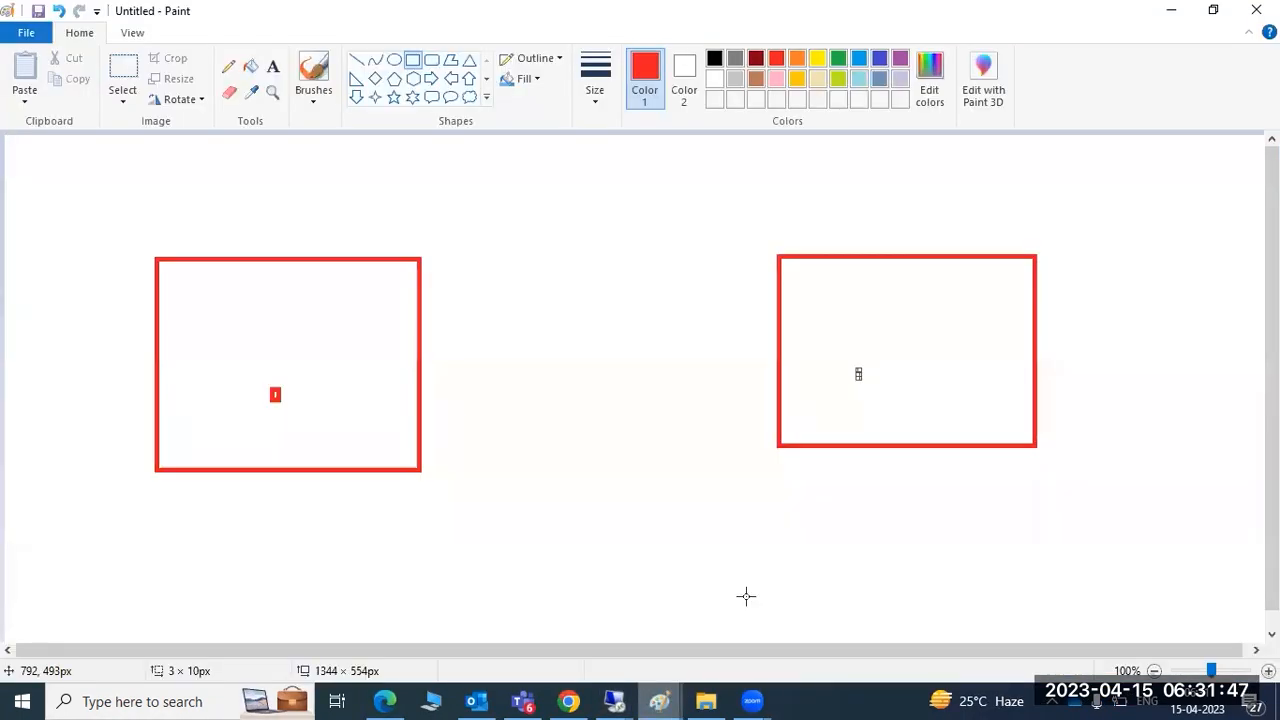
key(ctrl+z)
key(ctrl+z)
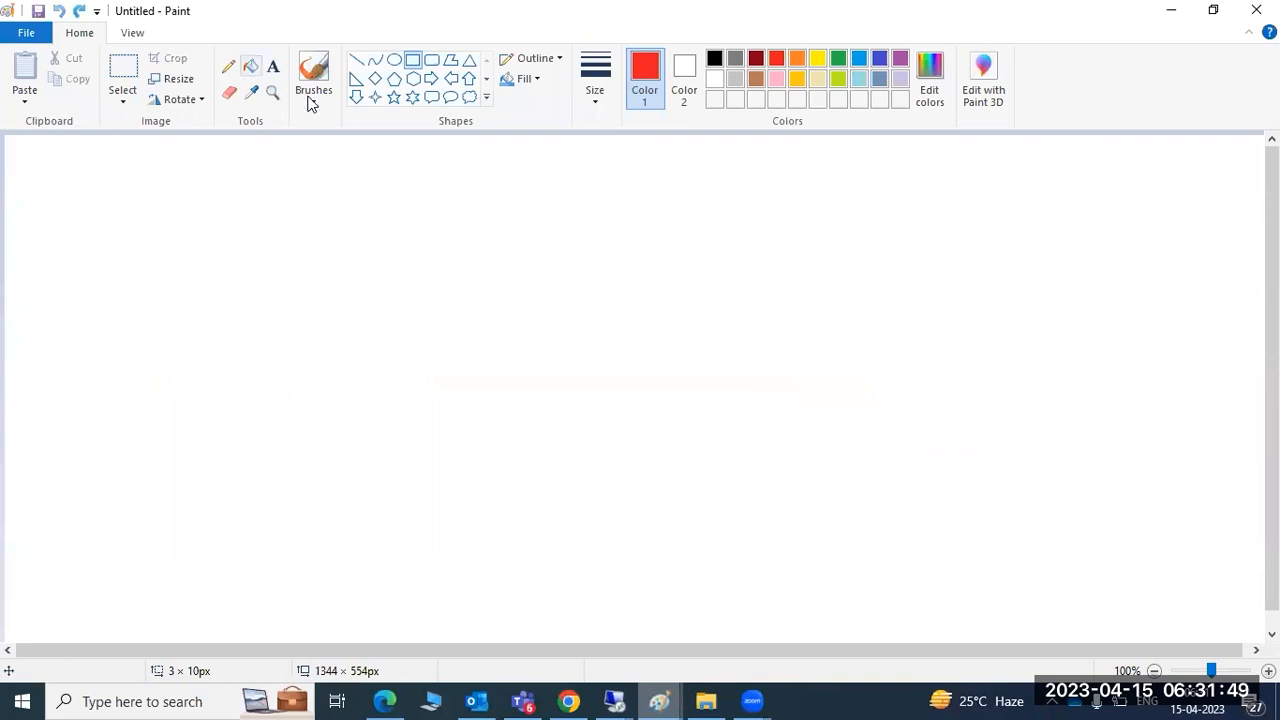
click(273, 66)
drag(43, 153, 1225, 628)
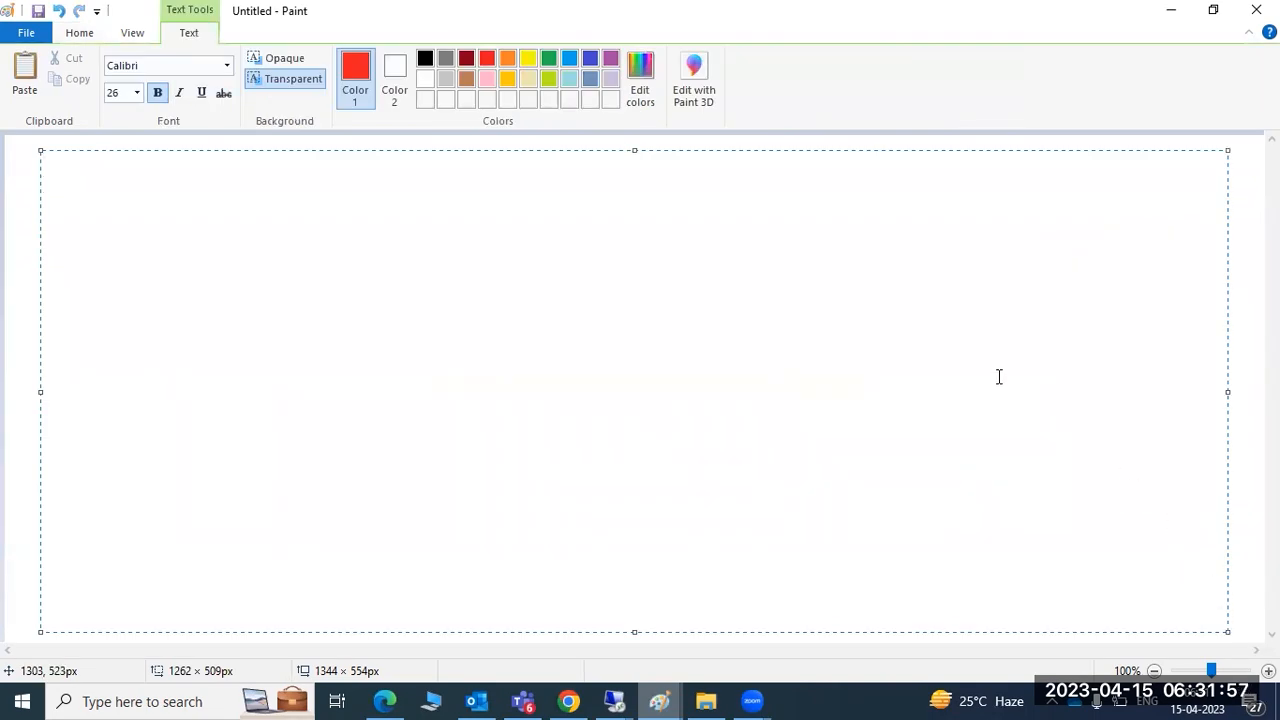
Write the note 'HDB info ----status of the services' and minimize Paint
text(HDB info ----status p)
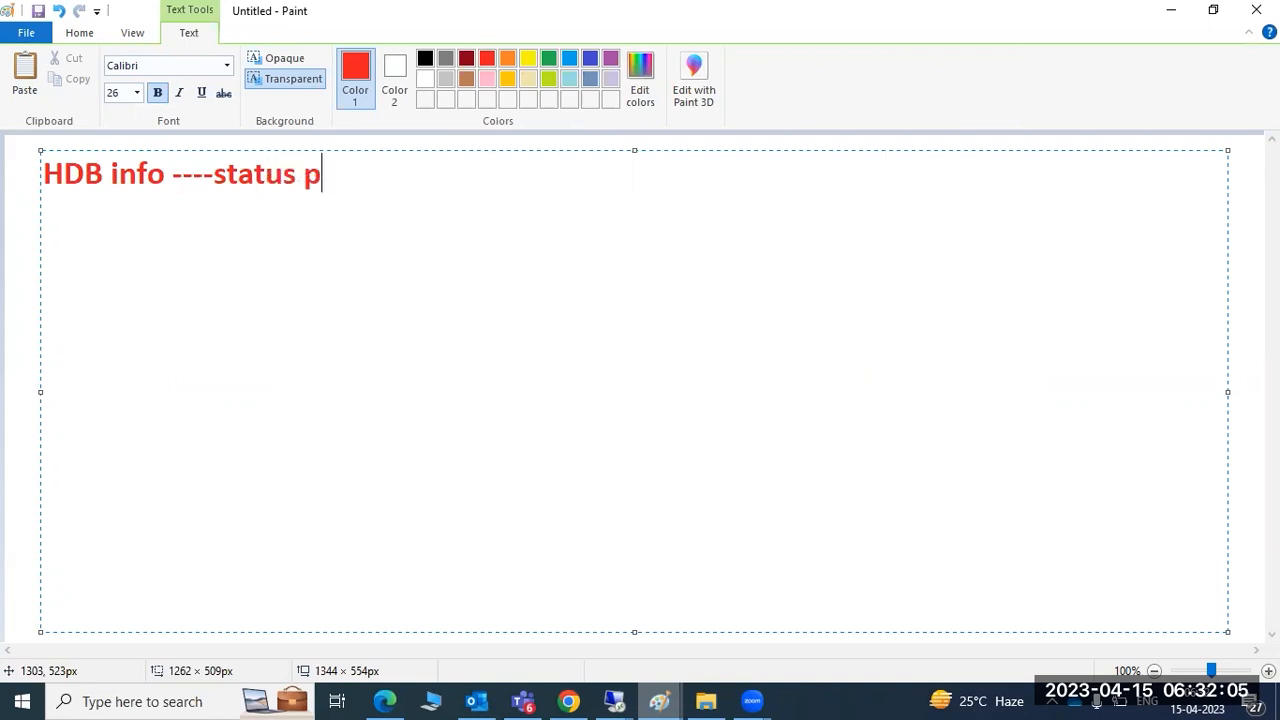
key(BackSpace)
text(of the services)
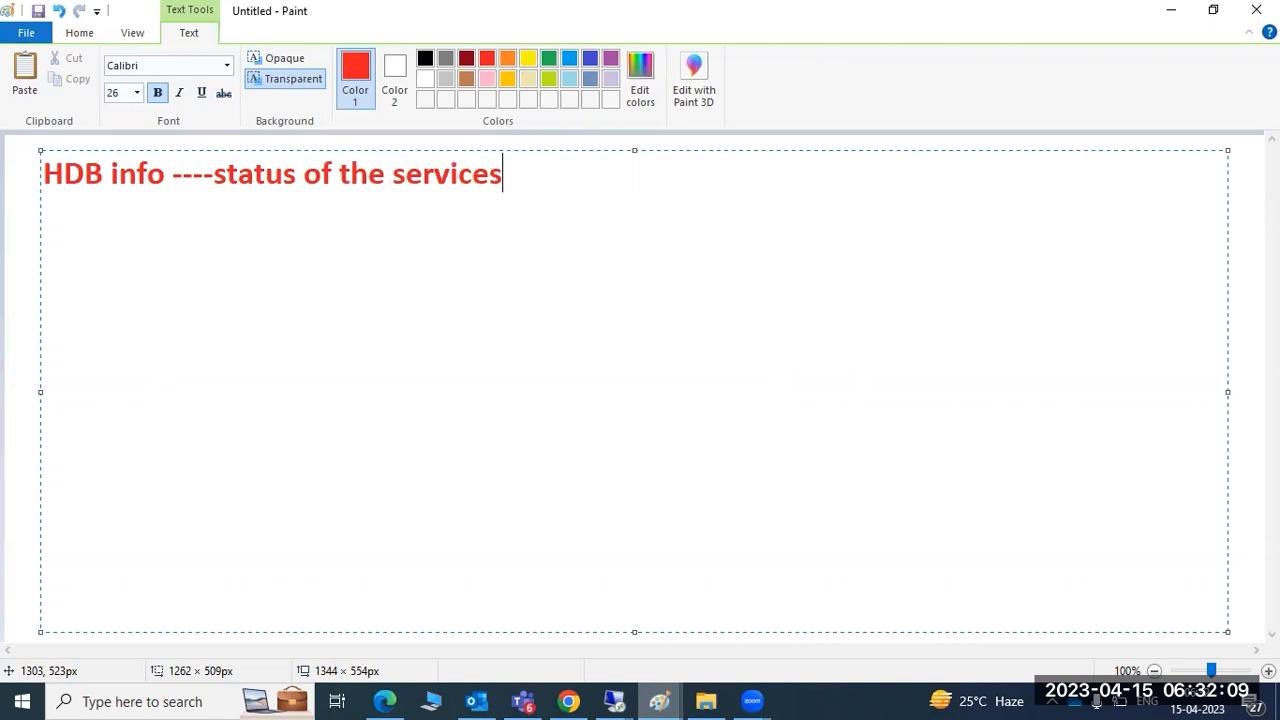
click(1170, 11)
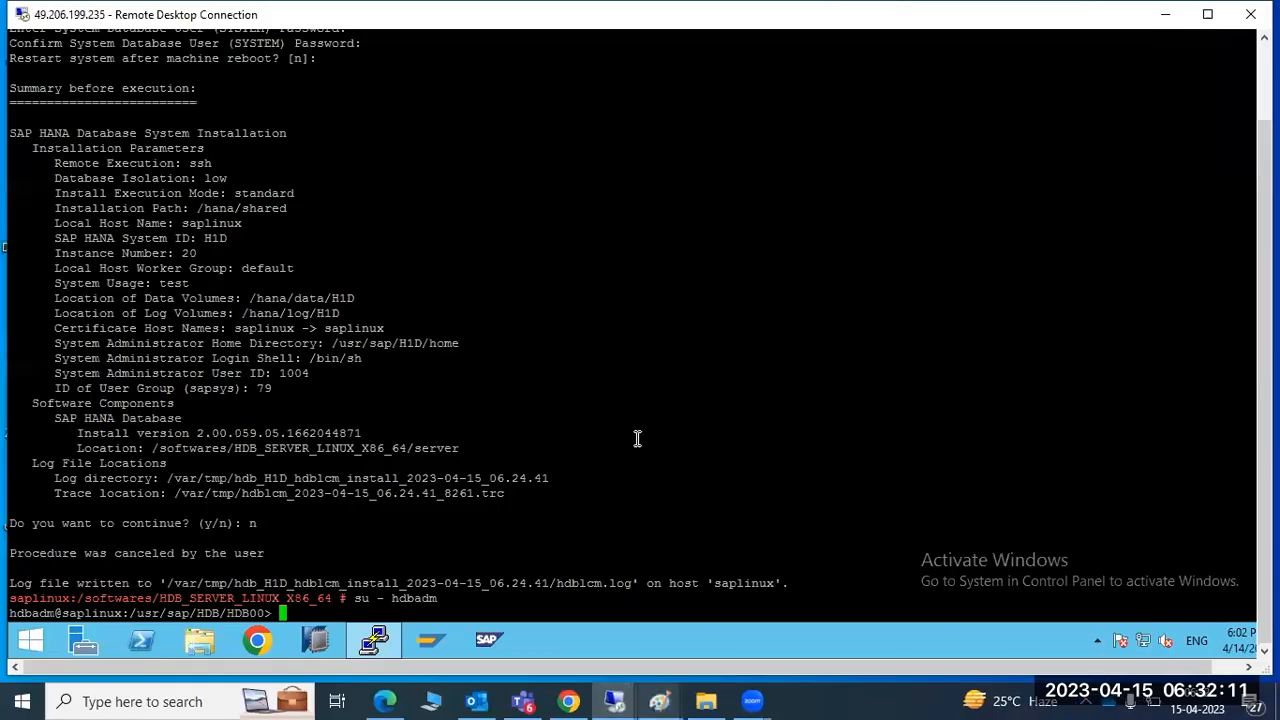
Run HDB info and mark the hdbindexserver, port 30040 and hdbpreprocessor entries
text(HDB info)
key(Return)
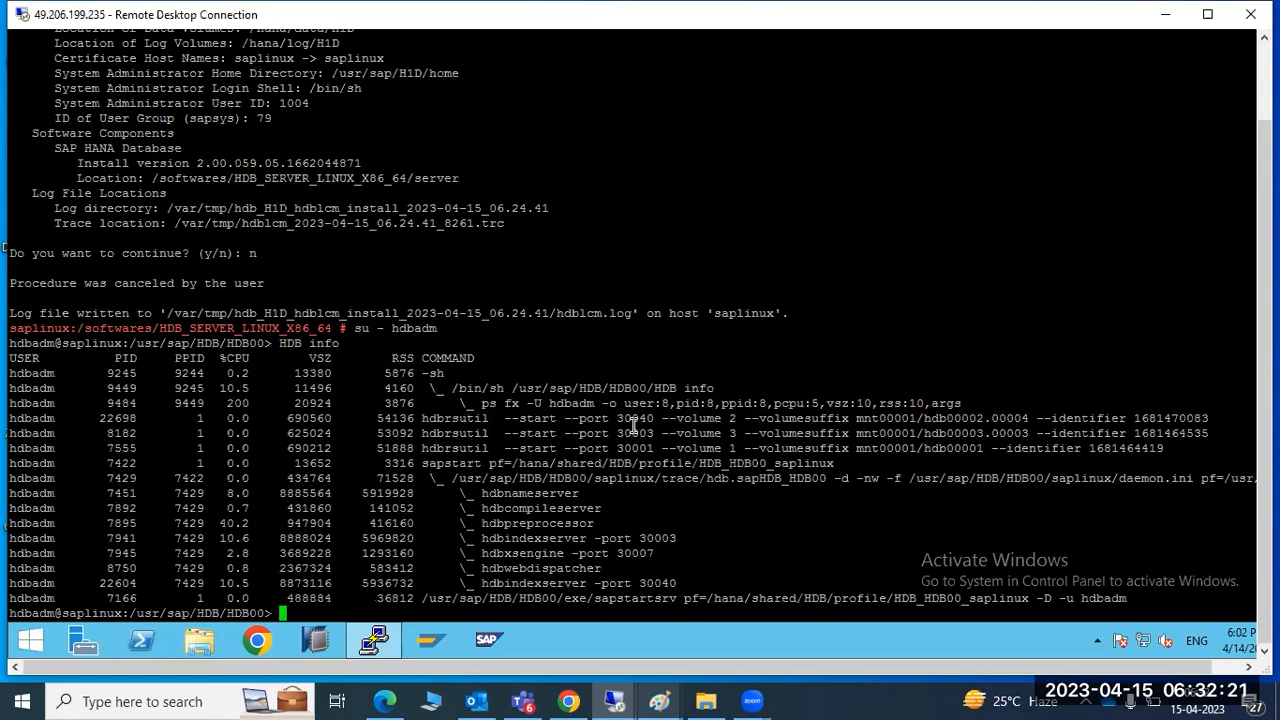
drag(516, 583, 527, 538)
drag(640, 584, 655, 585)
drag(512, 524, 535, 493)
Mark the trace path, the daemon.ini path and the nameserver and compileserver services
mouse_move(626, 478)
mouse_down()
mouse_move(814, 481)
mouse_move(1168, 440)
mouse_move(1146, 471)
mouse_up()
click(1142, 471)
double_click(1142, 471)
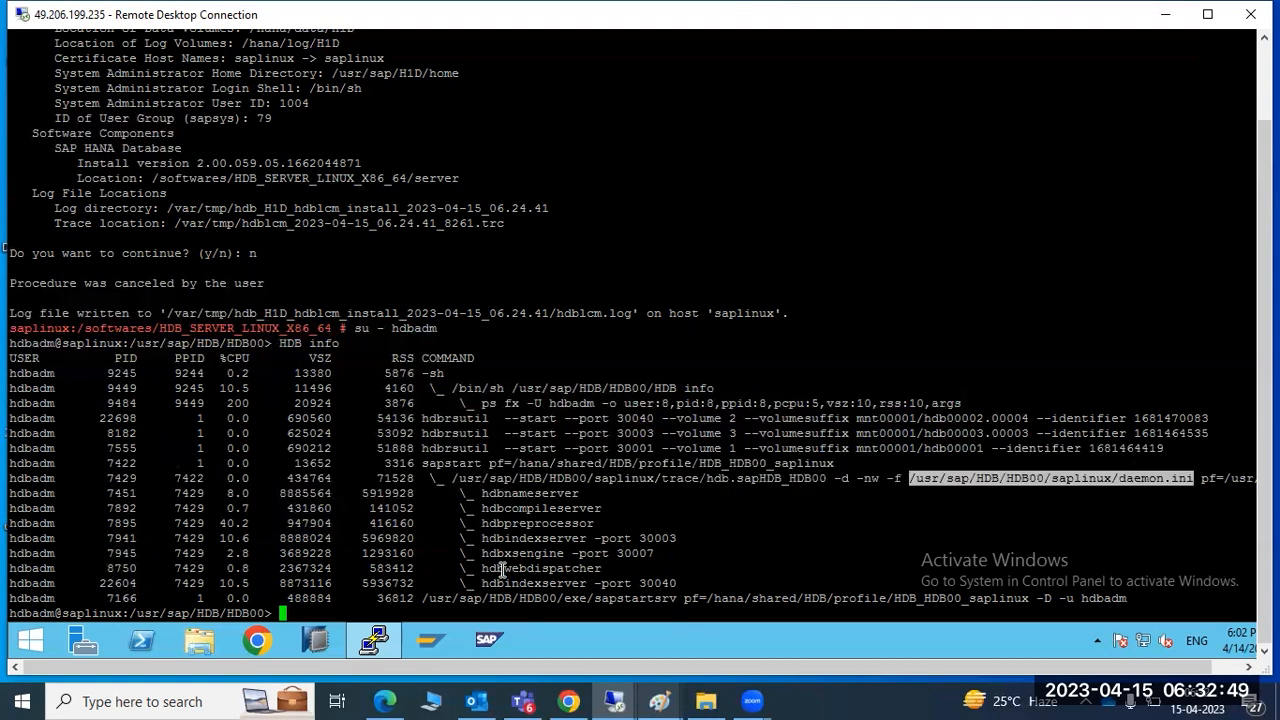
drag(432, 478, 548, 480)
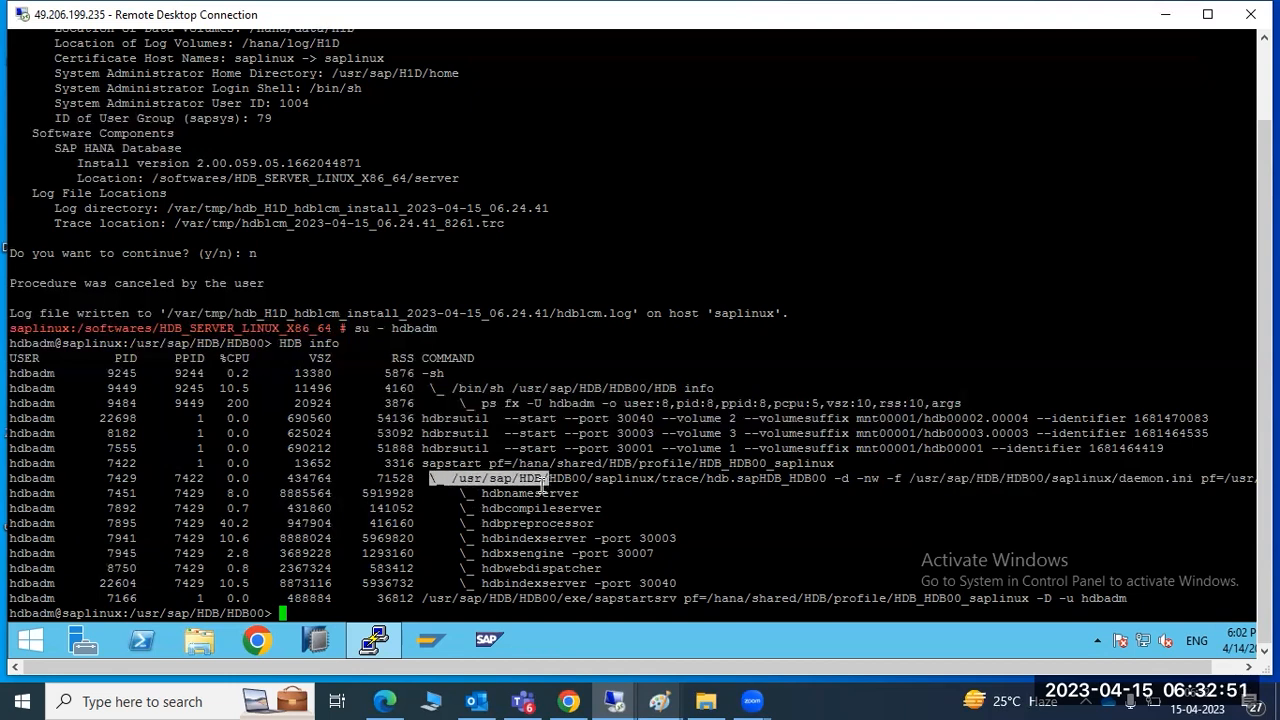
drag(458, 496, 508, 523)
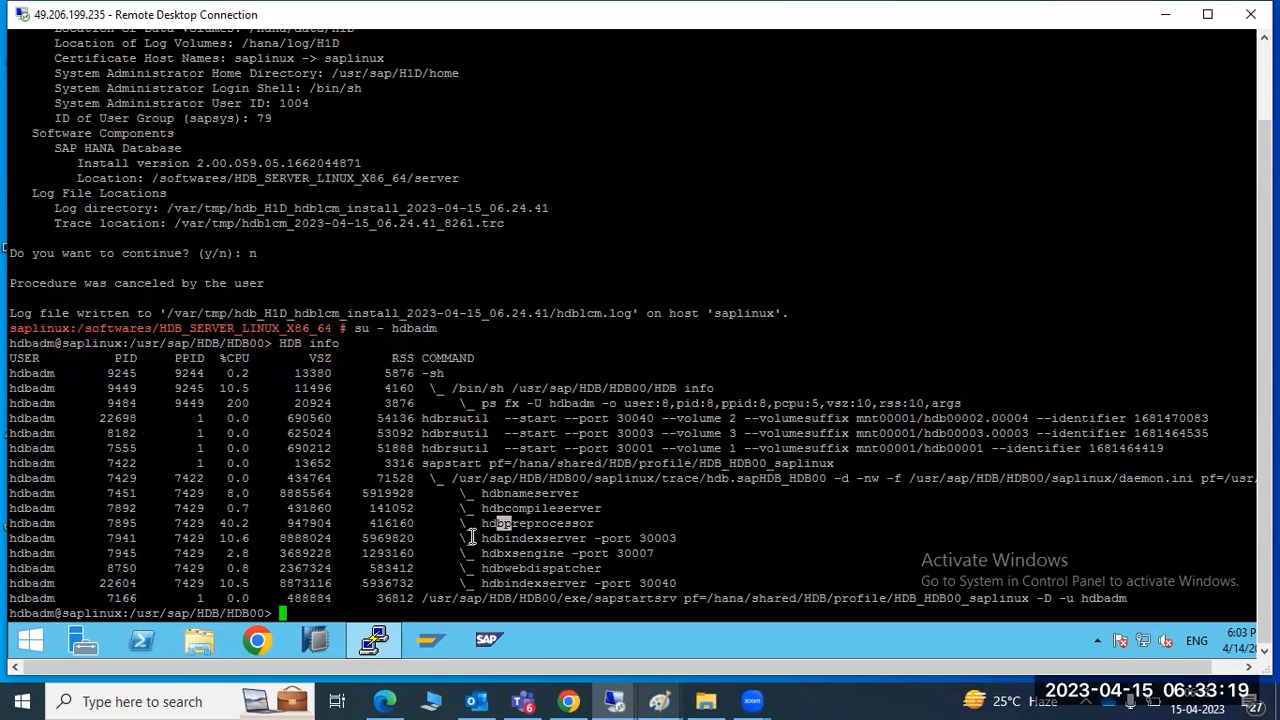
Log out of hdbadm and try switching to h1adm, then retry as h1dadm
text(exit)
key(Return)
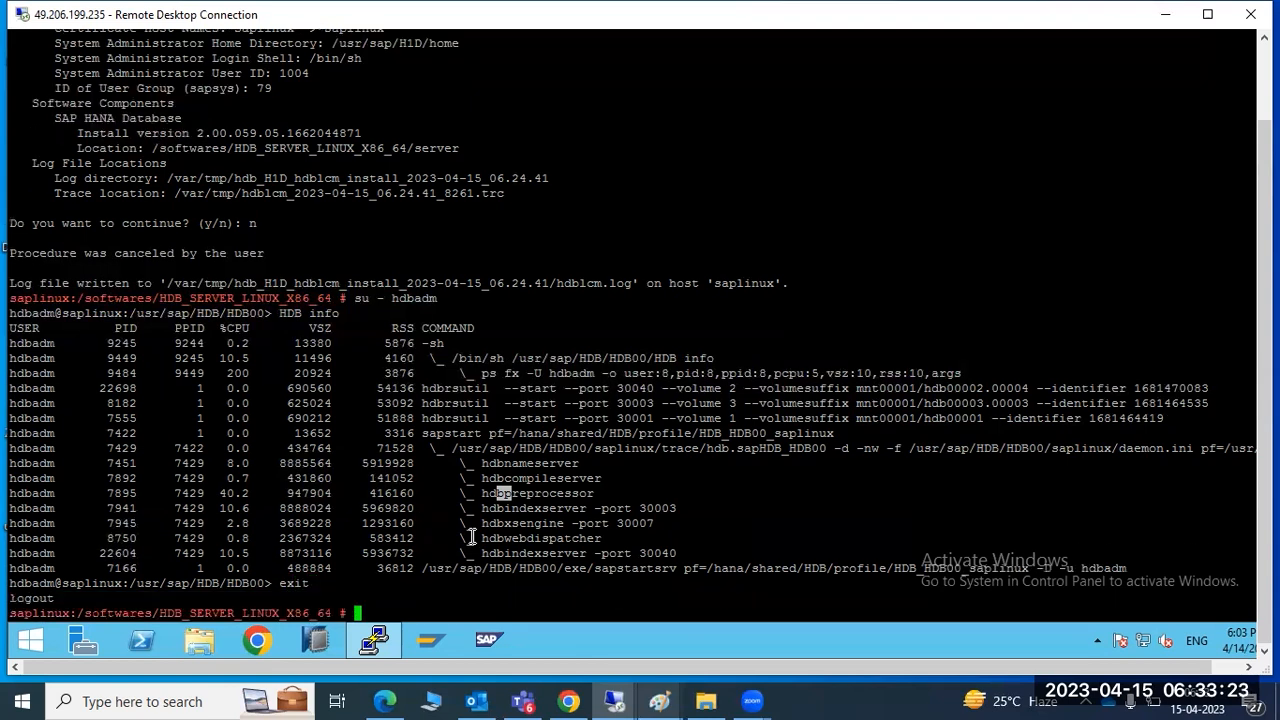
text(su - h1adm)
key(Return)
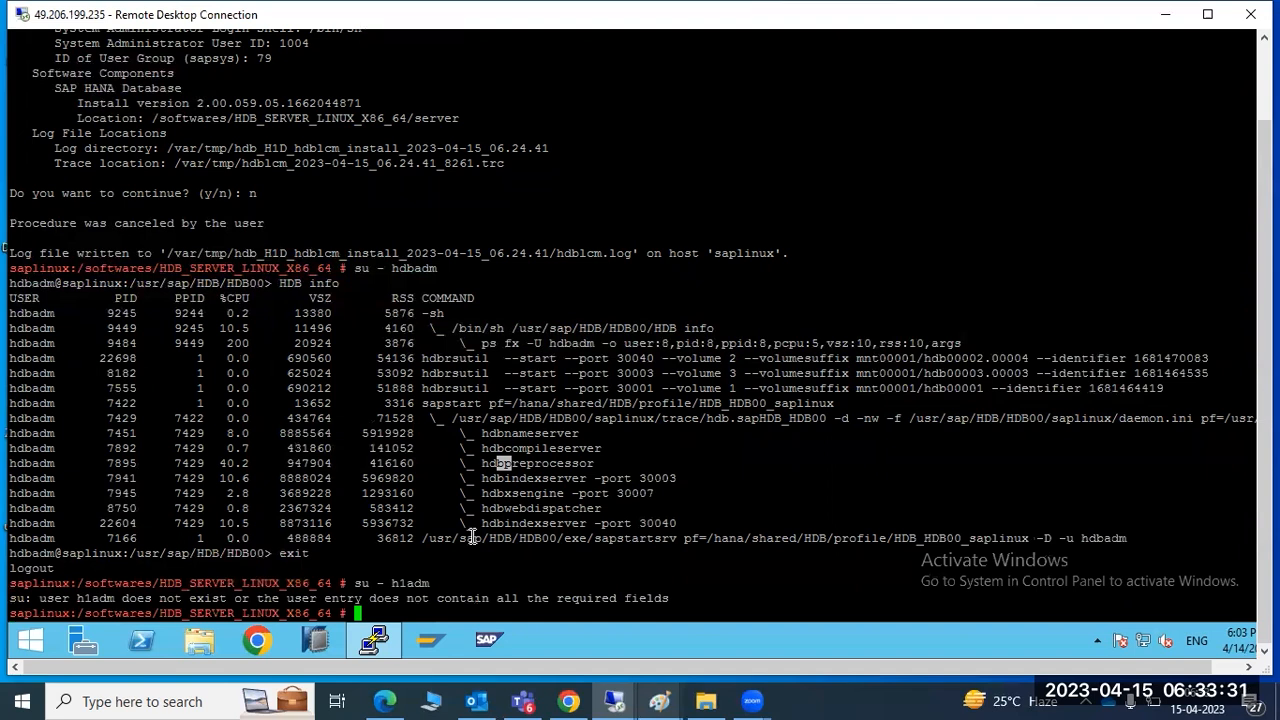
key(Up)
key(BackSpace)
key(BackSpace)
key(BackSpace)
text(dadm)
key(Return)
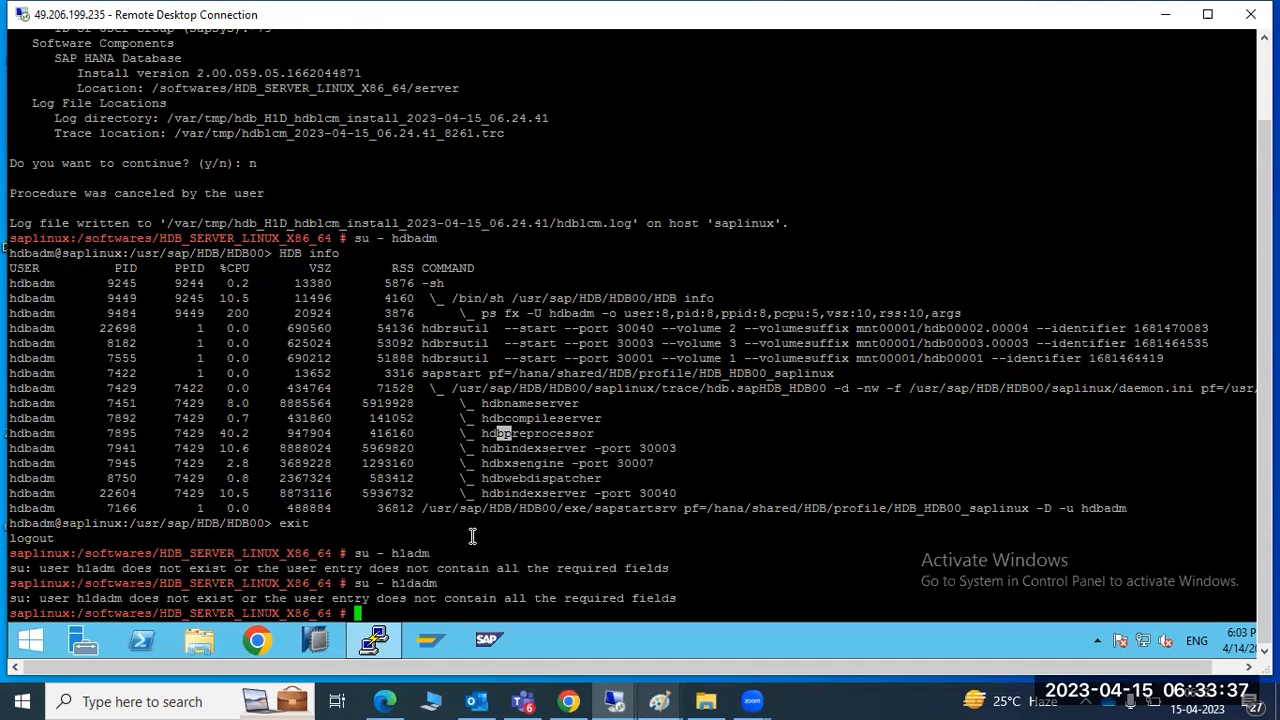
List hdb processes with ps -ef | grep -i hdb and mark the R1D entries
text(ps -ef | gre p-i)
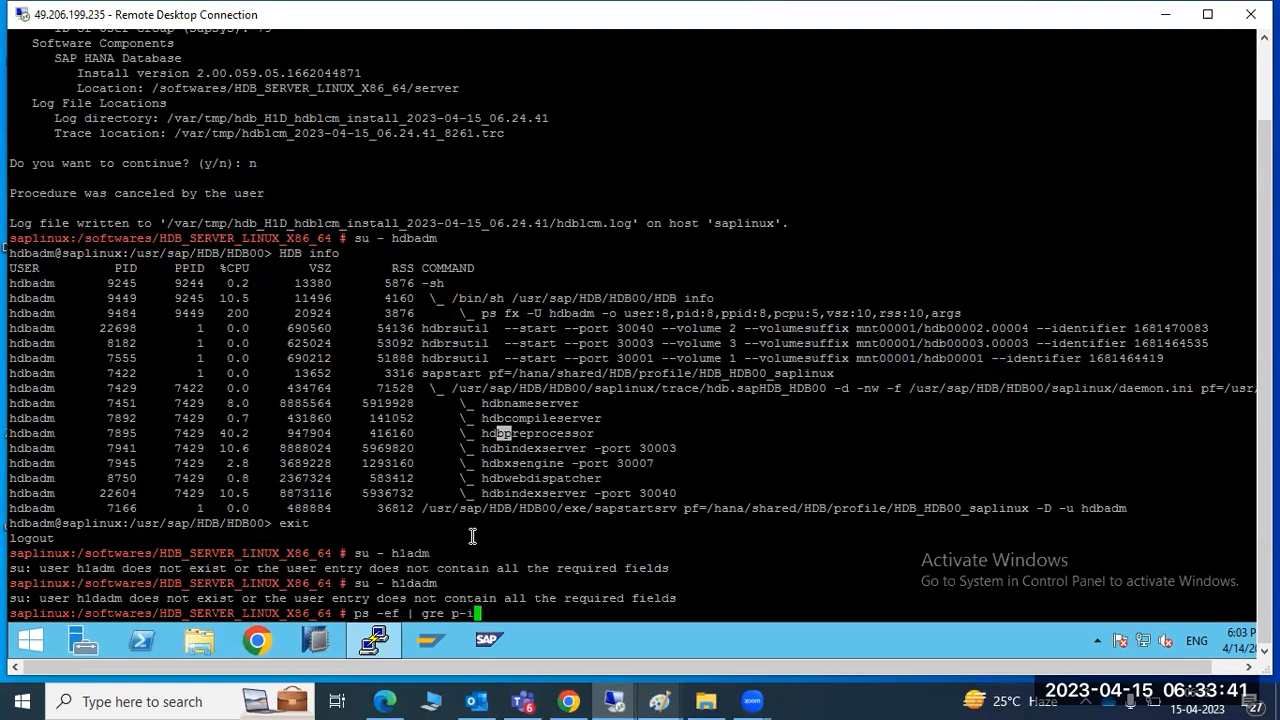
key(BackSpace)
key(BackSpace)
text(p -i hdb)
key(Return)
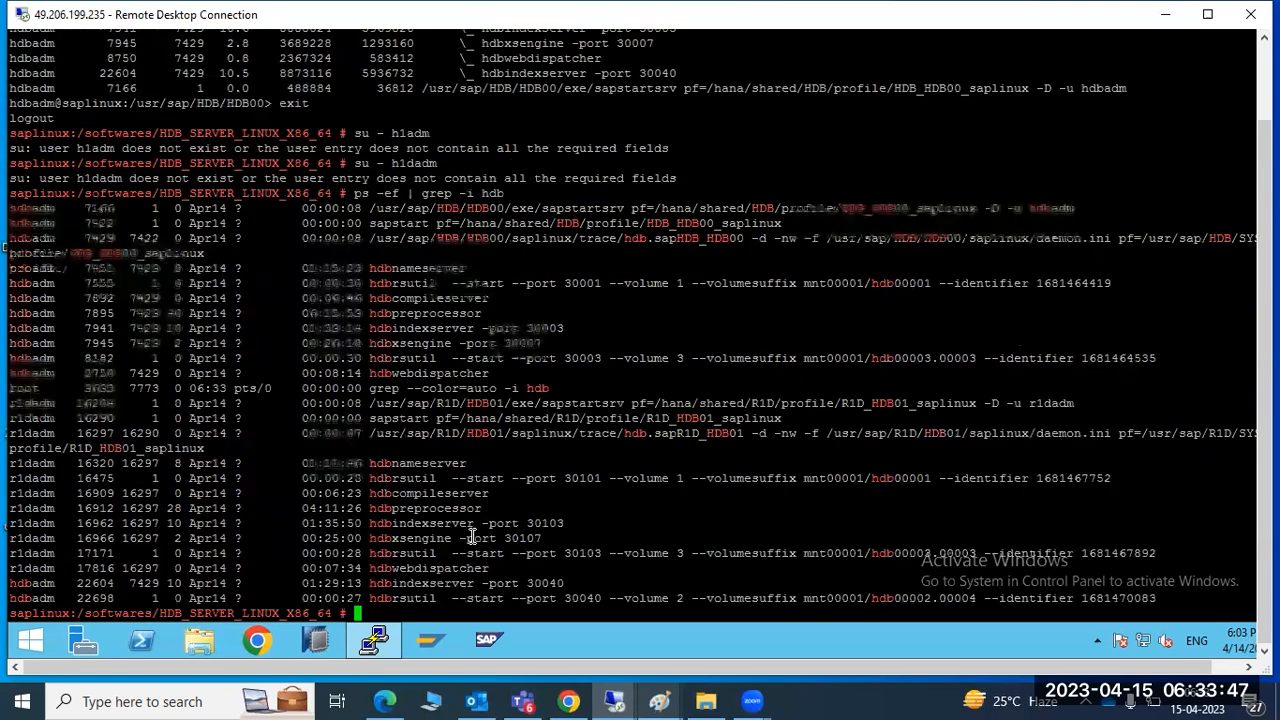
drag(475, 538, 474, 553)
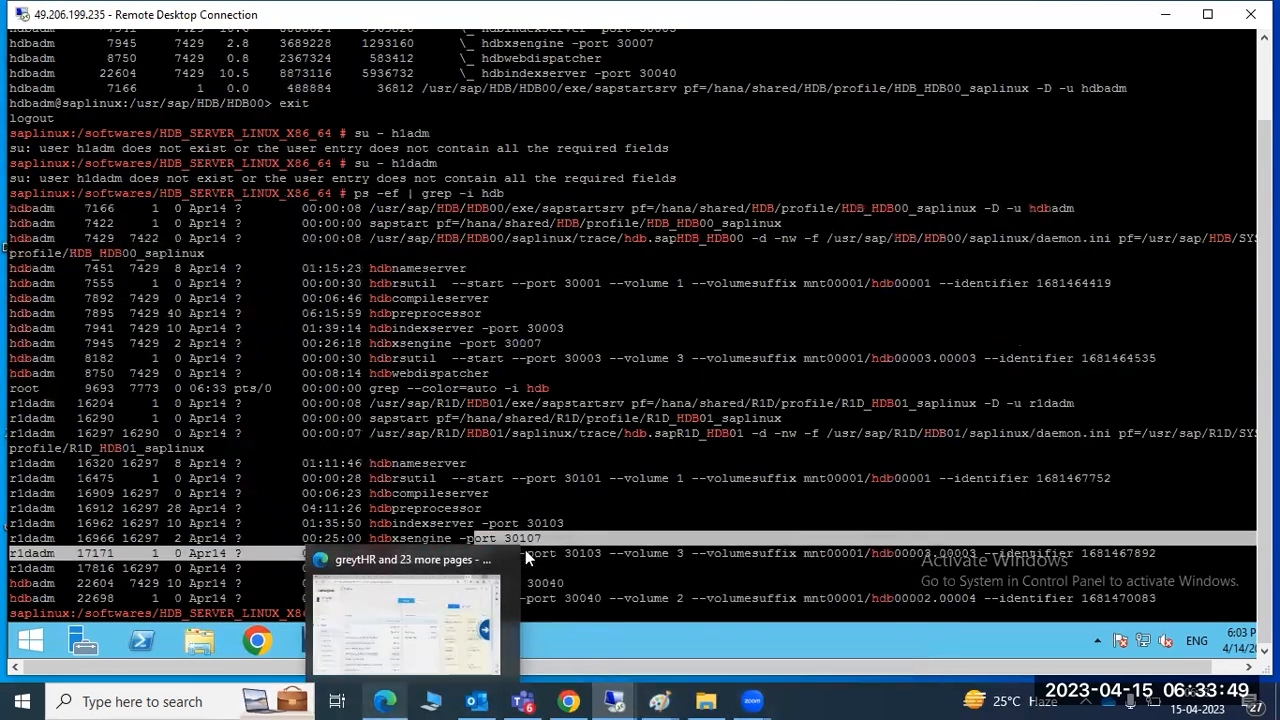
click(24, 511)
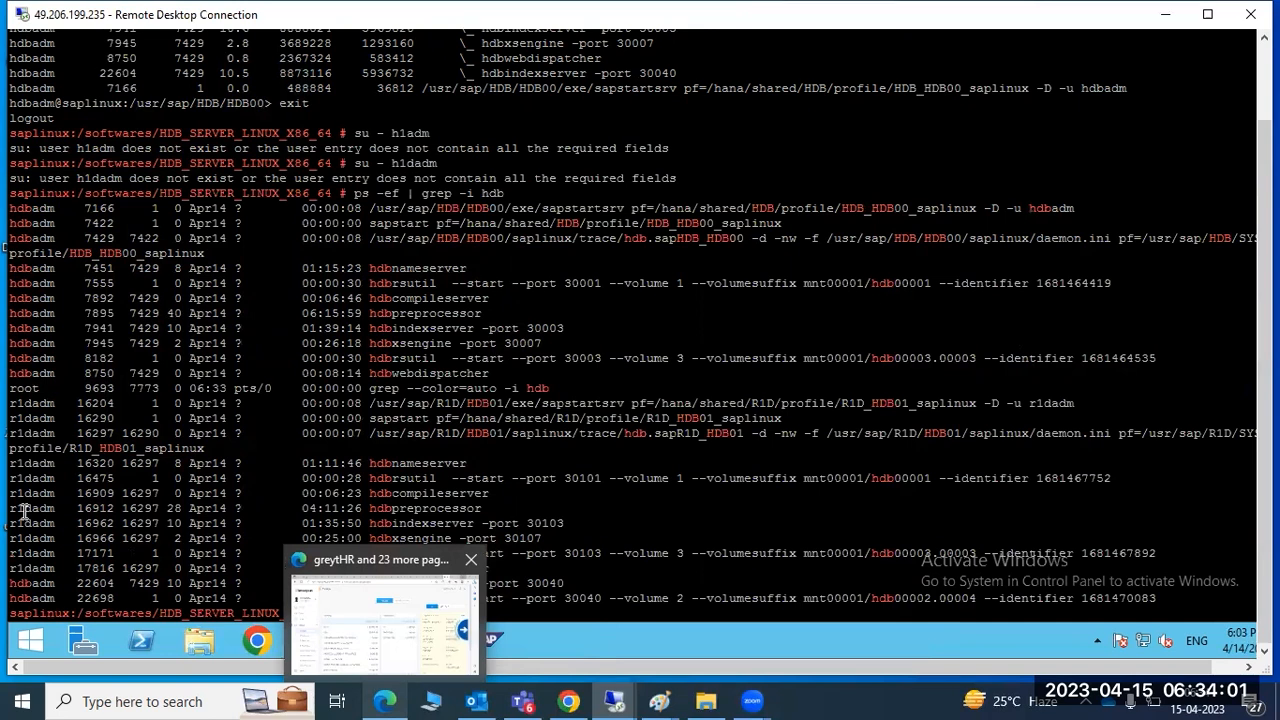
double_click(30, 523)
Close the payroll page tab in the browser and minimize it
click(387, 700)
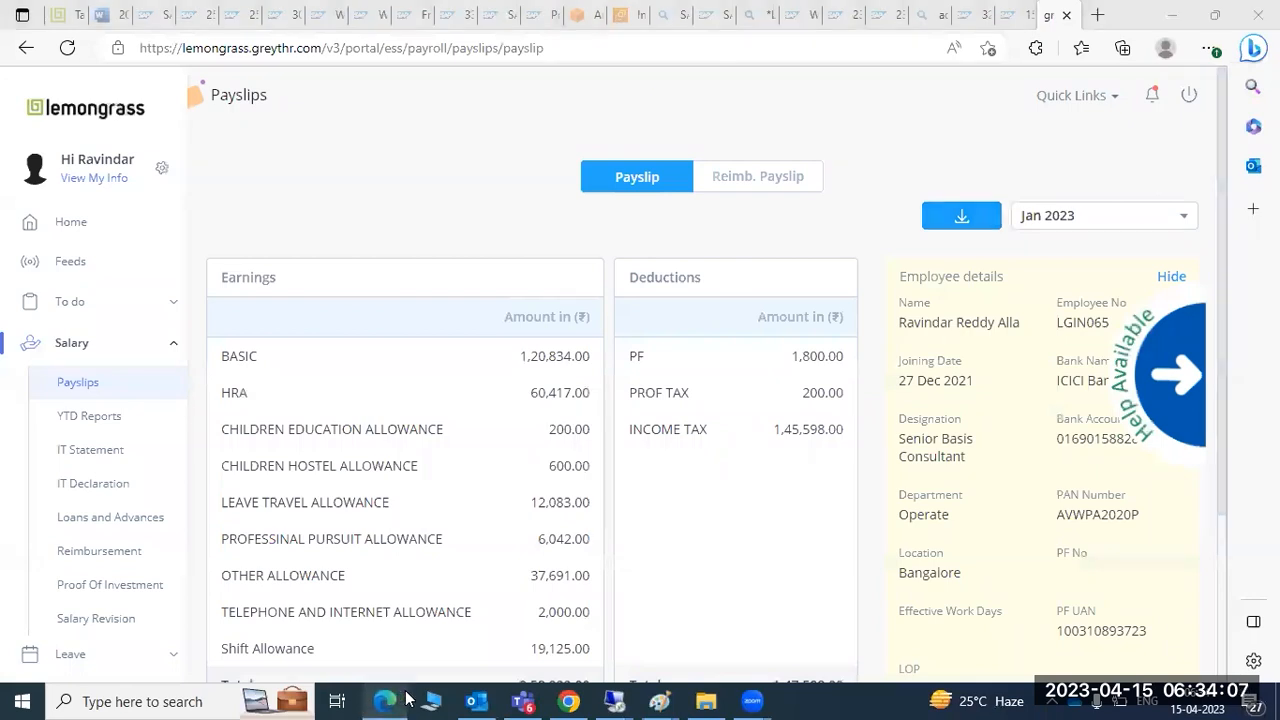
click(1066, 15)
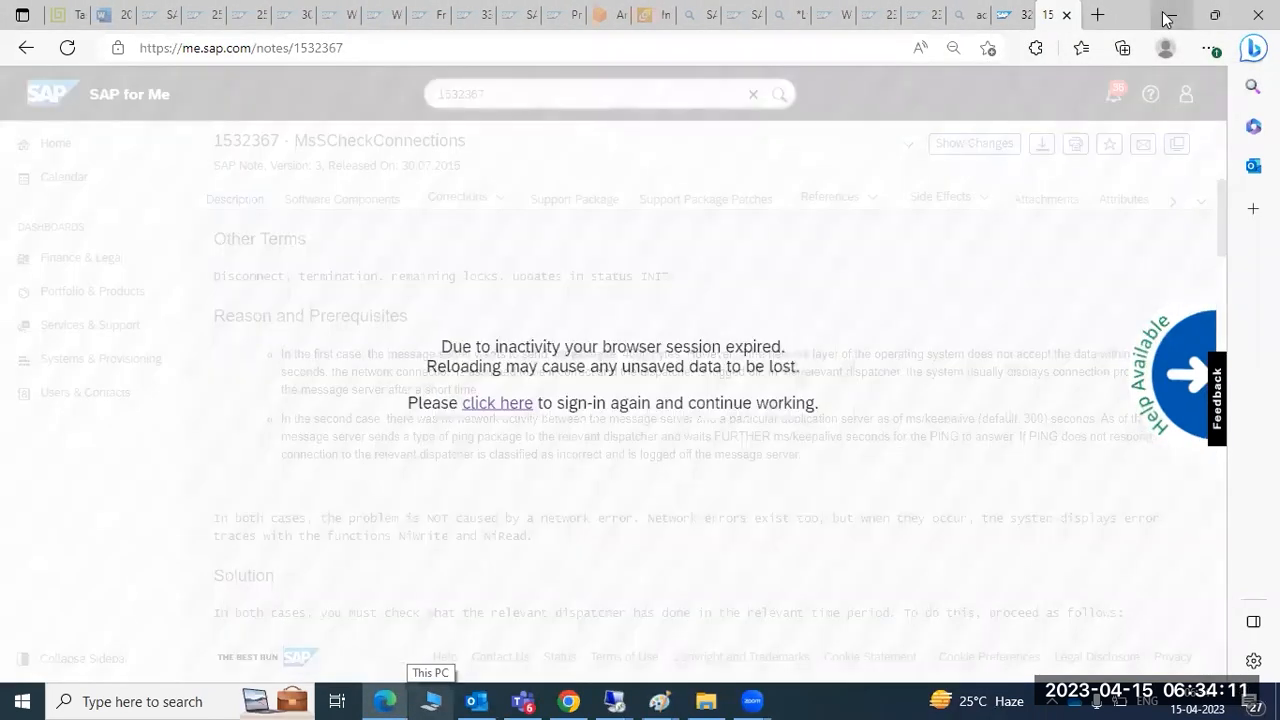
click(1166, 16)
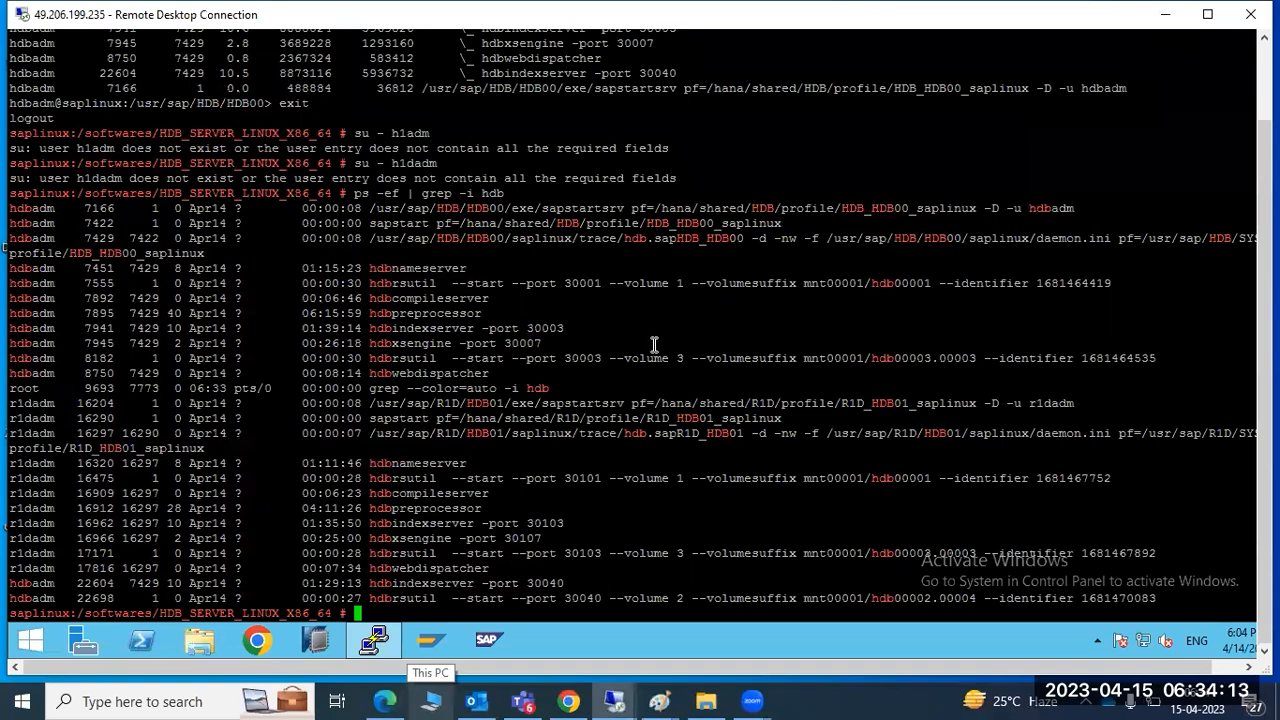
Switch to the r1dadm user with su - r1dadm and run HDB info
text(su - r1dadm)
key(Return)
text(HDB info)
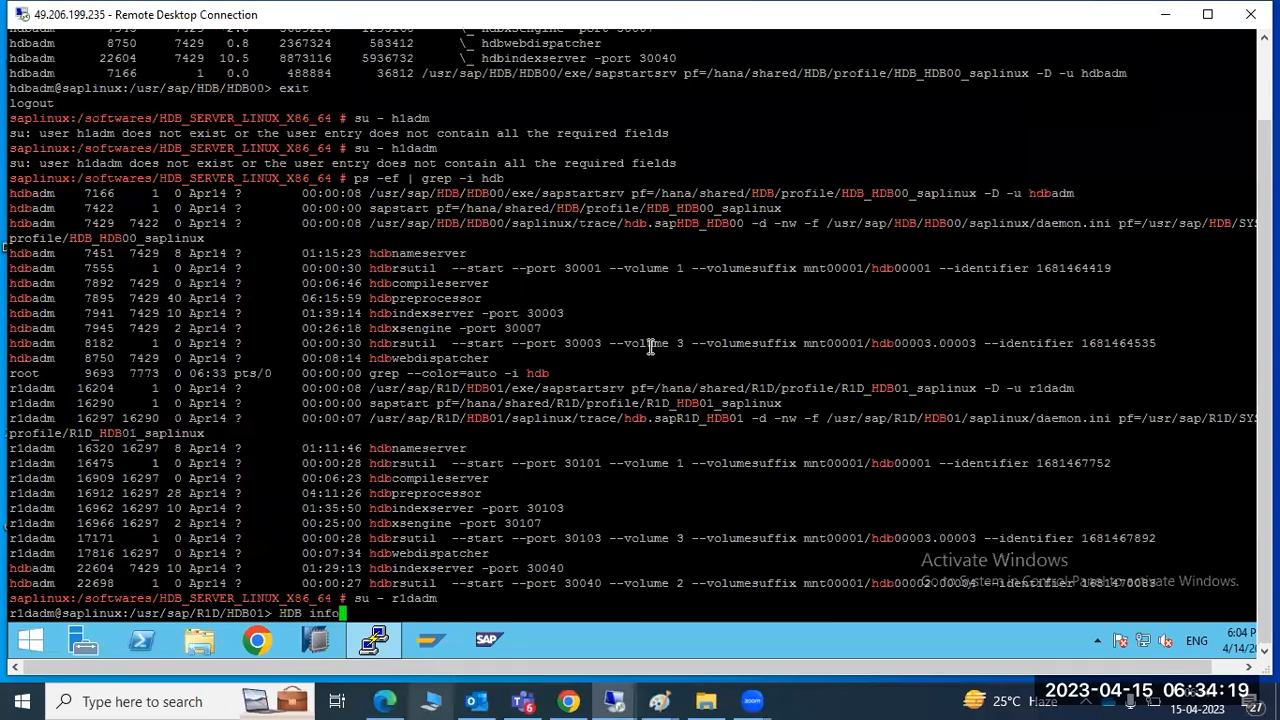
key(Return)
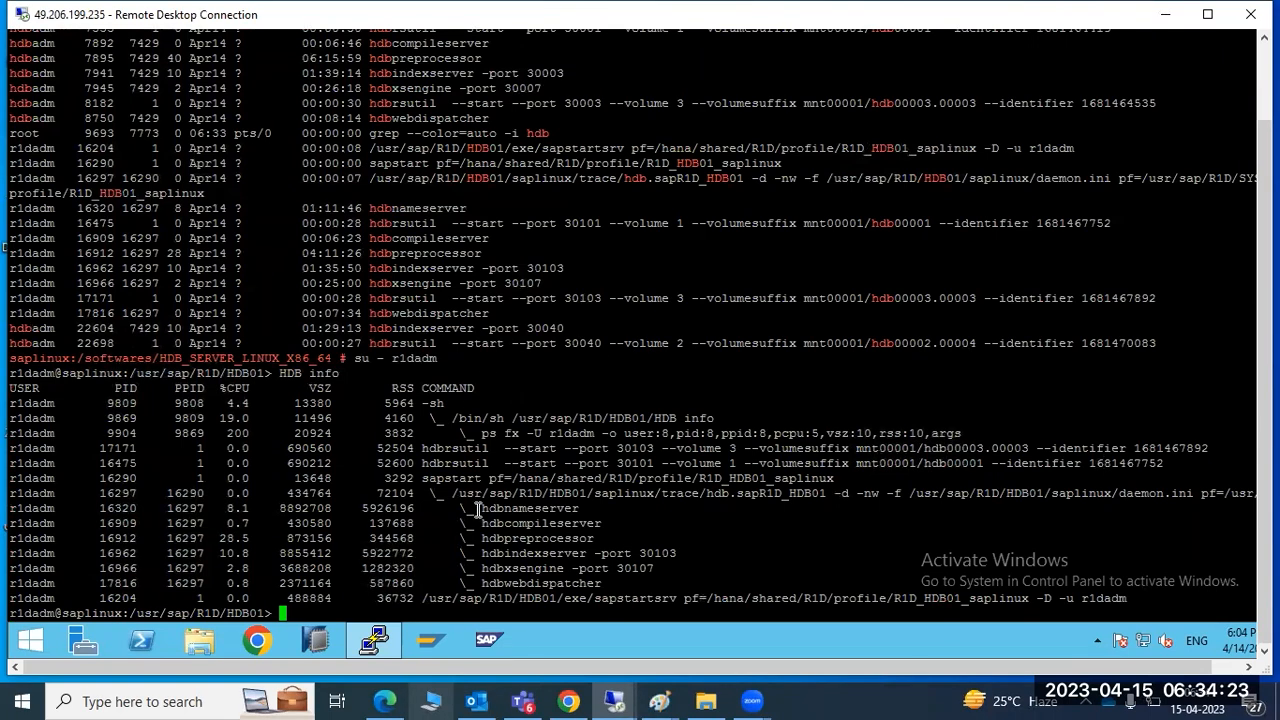
Mark the index server and the R1D service rows in the HDB info output
drag(491, 553, 520, 540)
click(527, 540)
drag(440, 433, 605, 580)
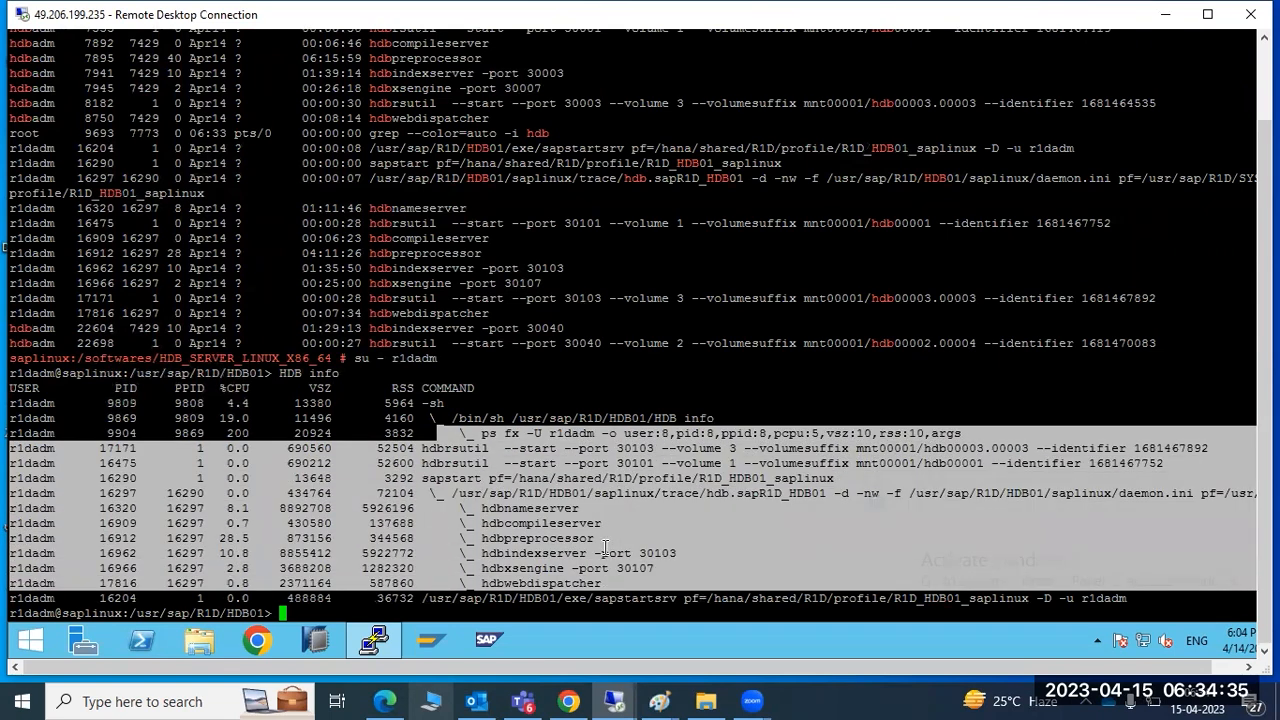
drag(617, 598, 508, 520)
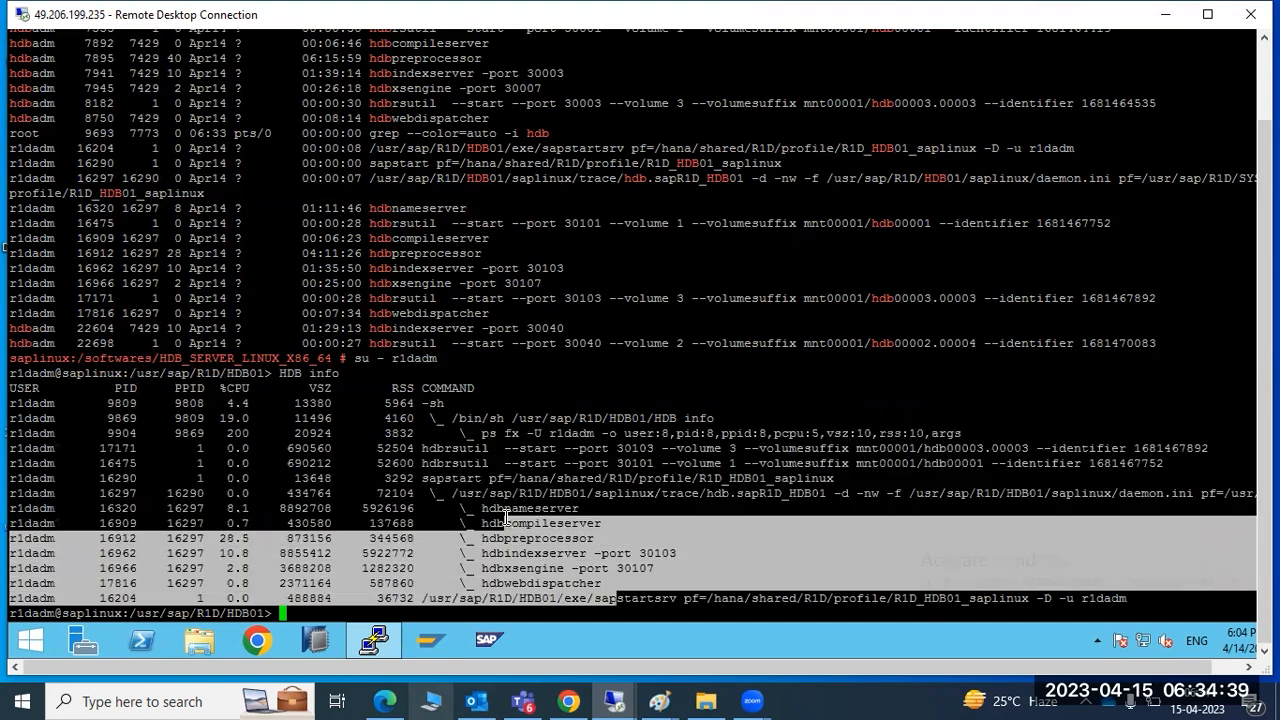
Add 'HDB stop ---to stop the DB' and 'HDB start - to start the DB' beneath the HDB info note
mouse_move(659, 701)
click(641, 647)
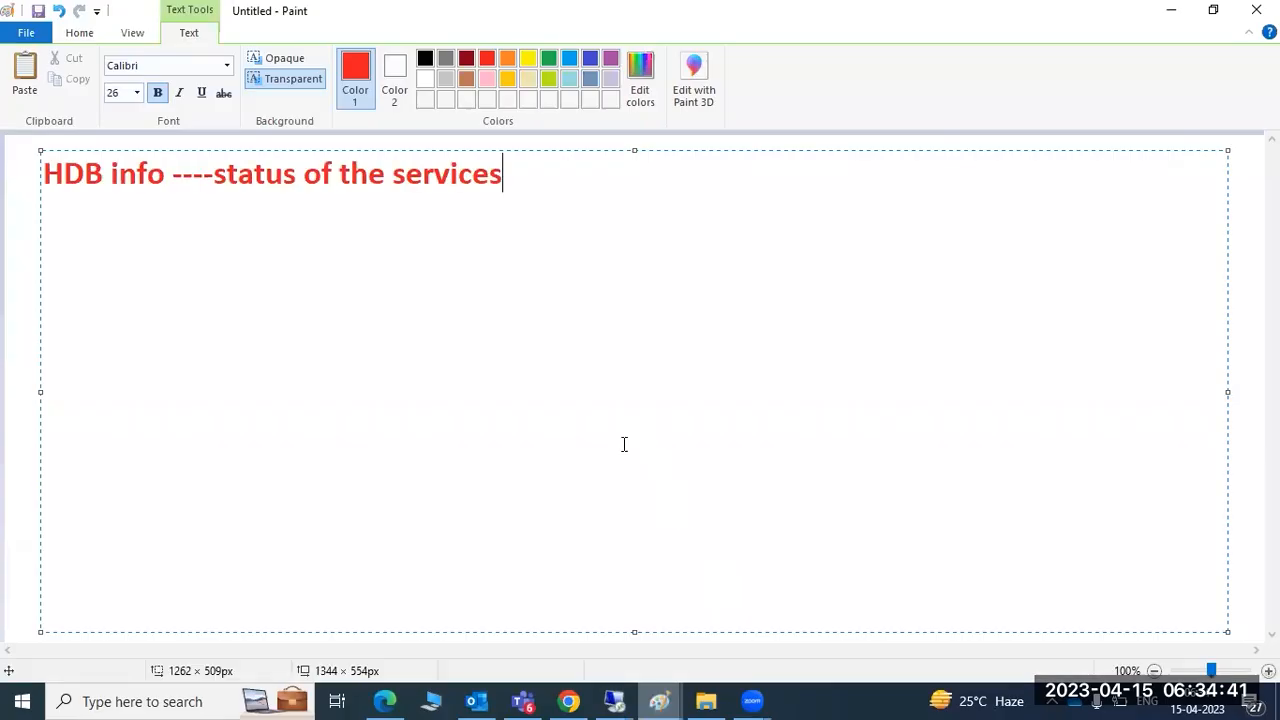
key(Return)
text(HDB)
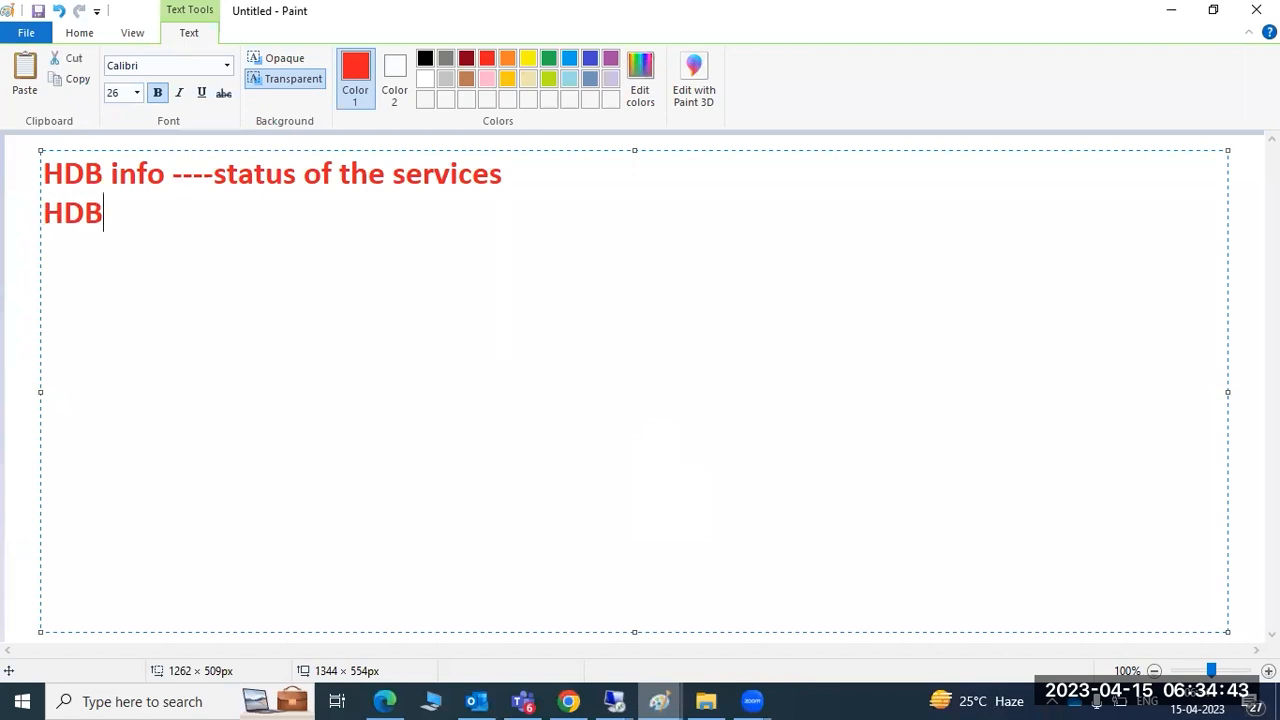
text( stop -)
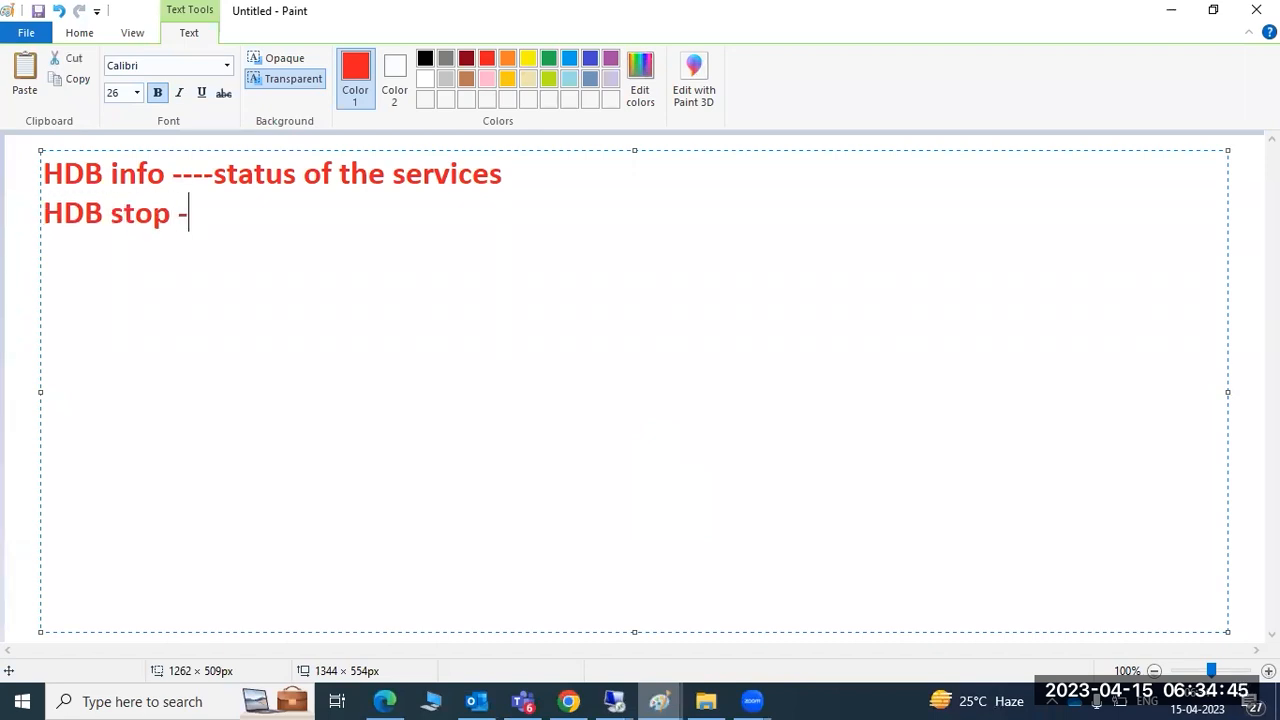
text(--to stop th)
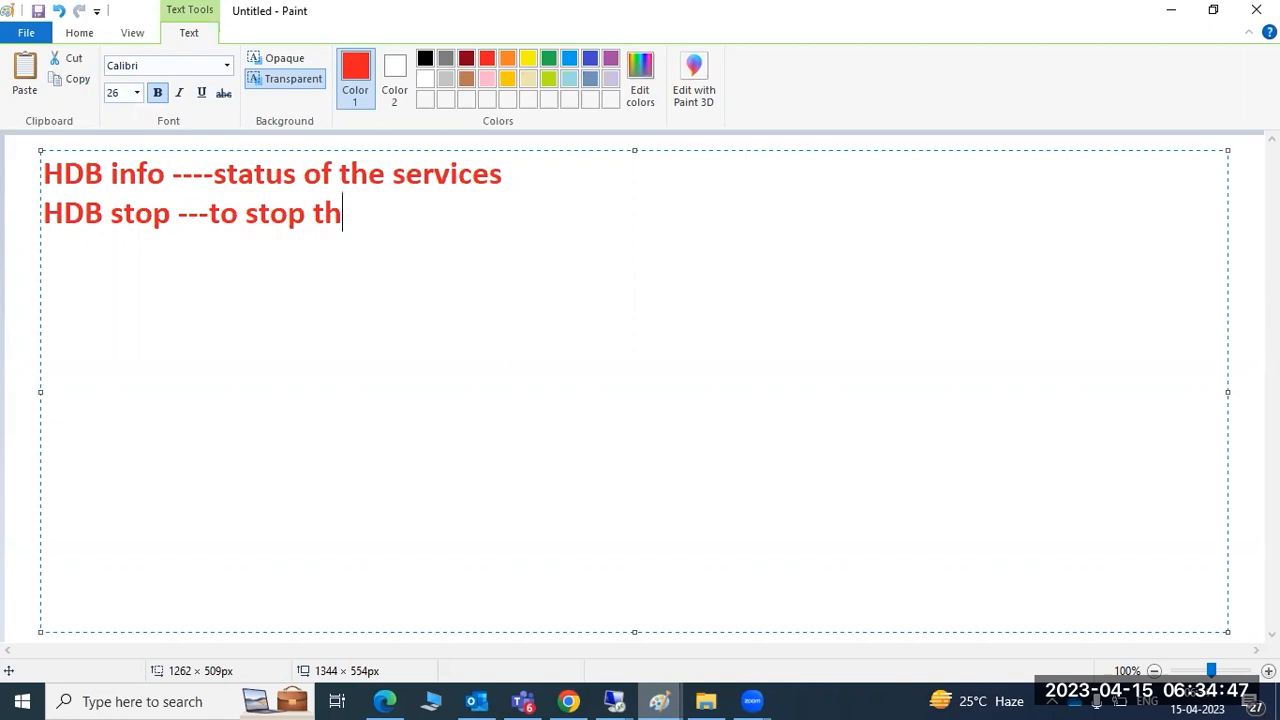
text(e DB servi)
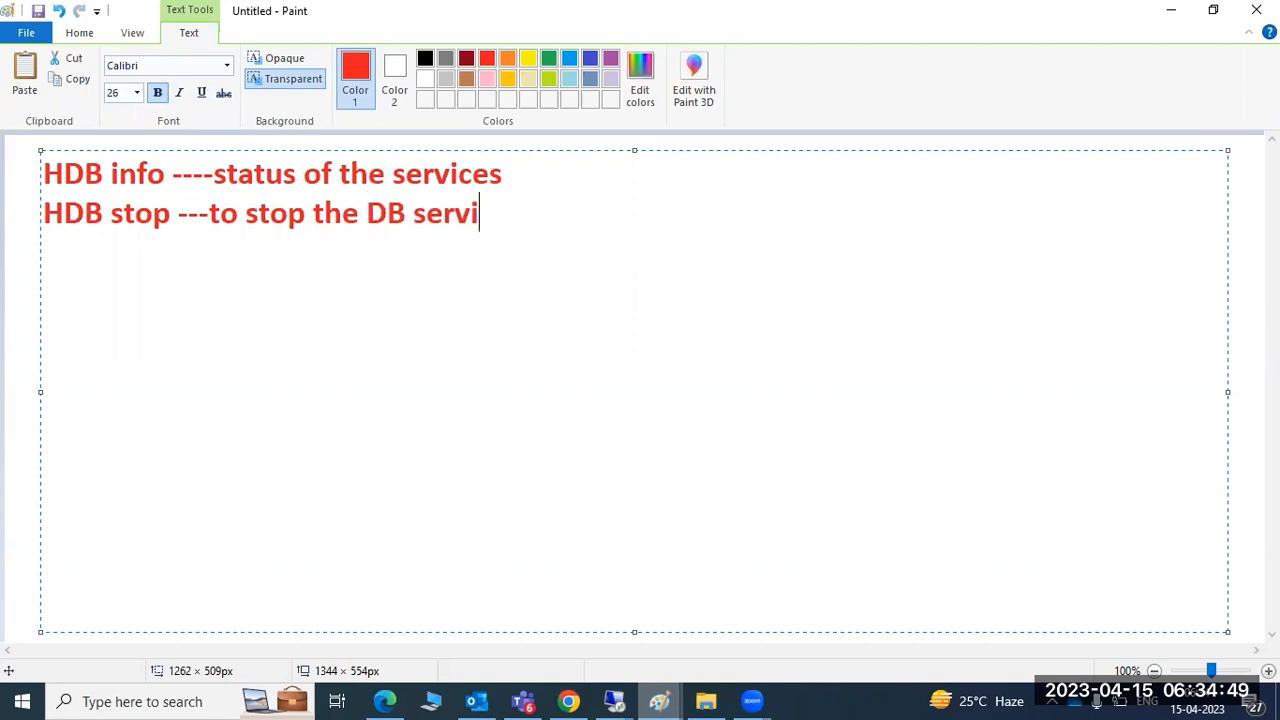
text(ces HDB)
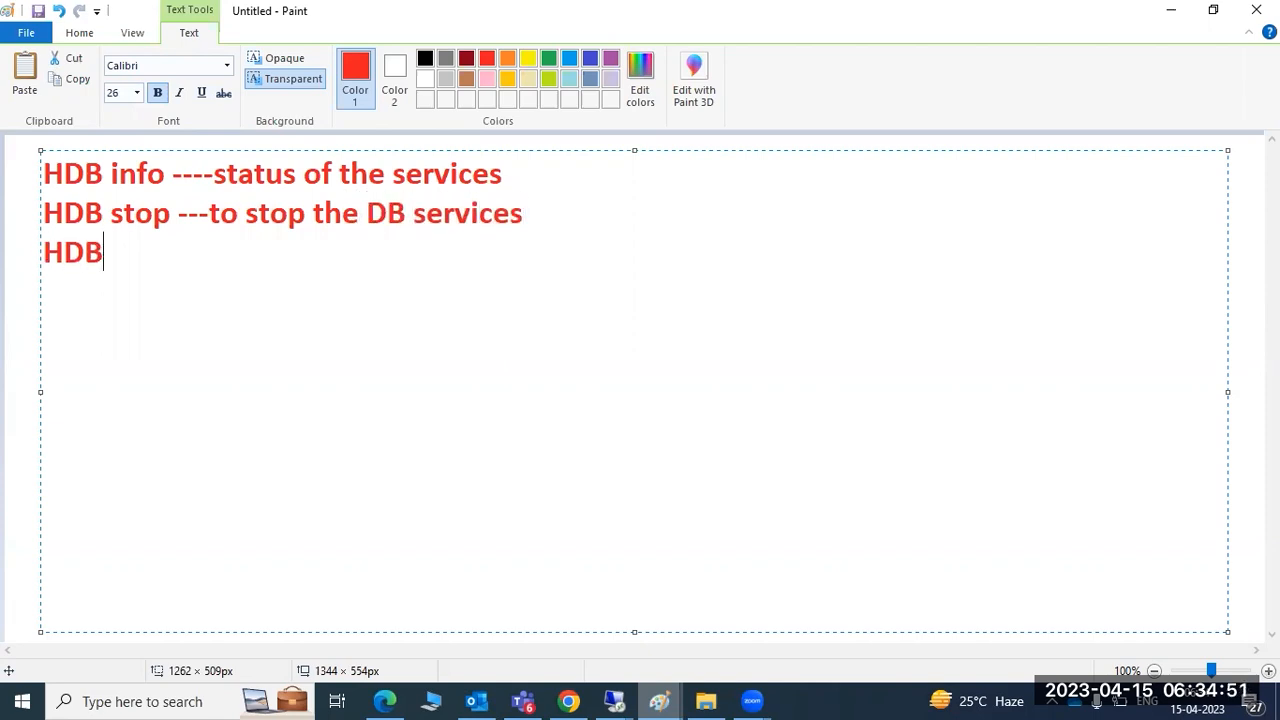
text( start - to)
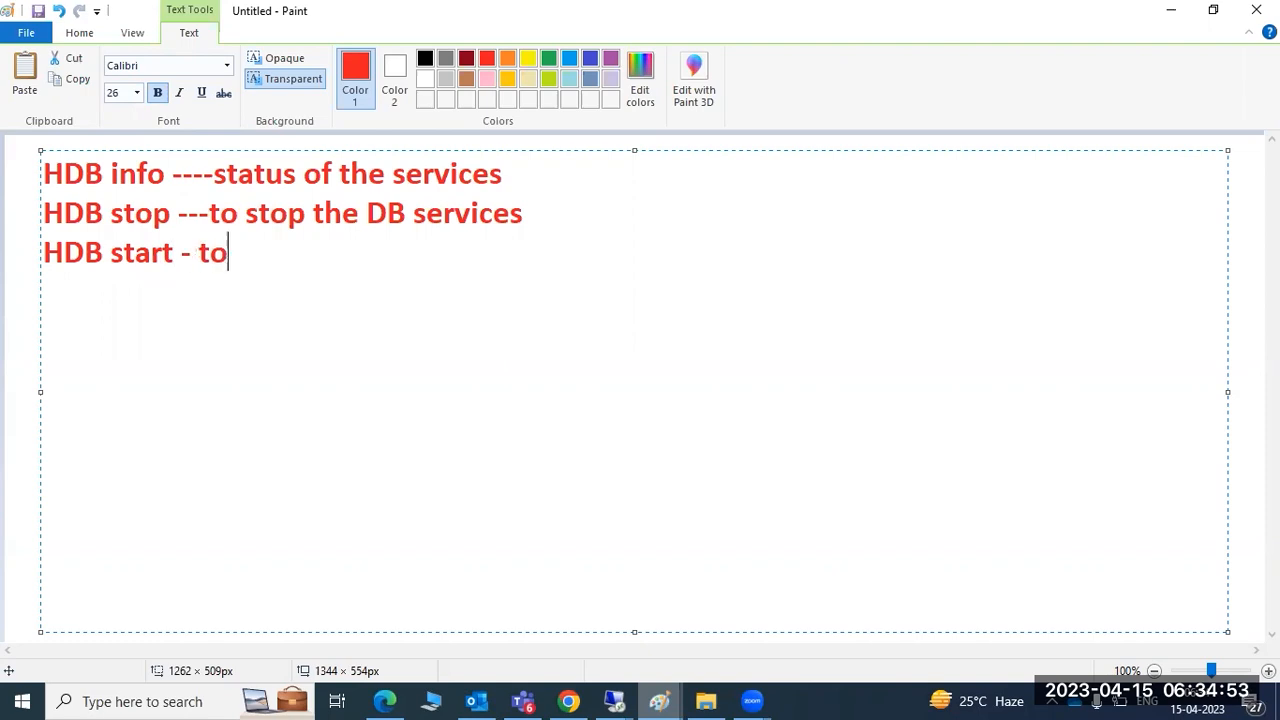
text( start the DB se)
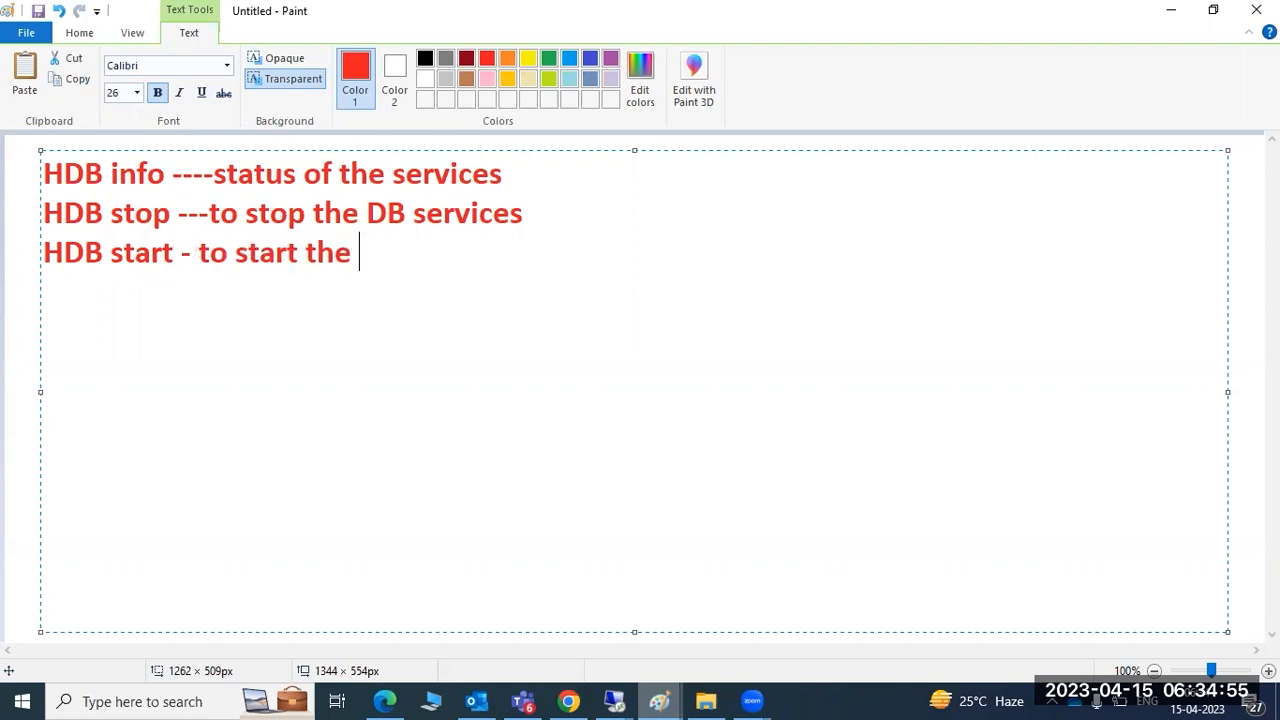
key(BackSpace)
key(BackSpace)
key(BackSpace)
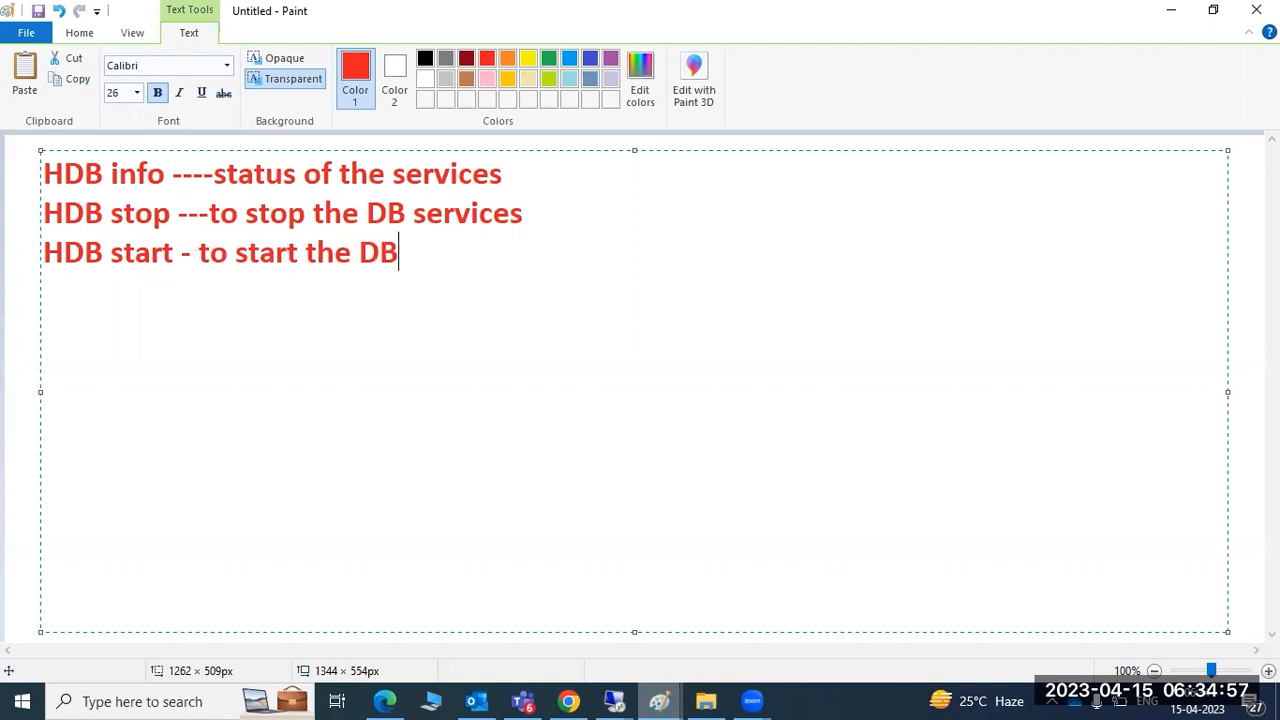
key(Delete)
key(Delete)
key(Delete)
key(Delete)
key(Delete)
key(Delete)
key(Delete)
key(Delete)
key(Delete)
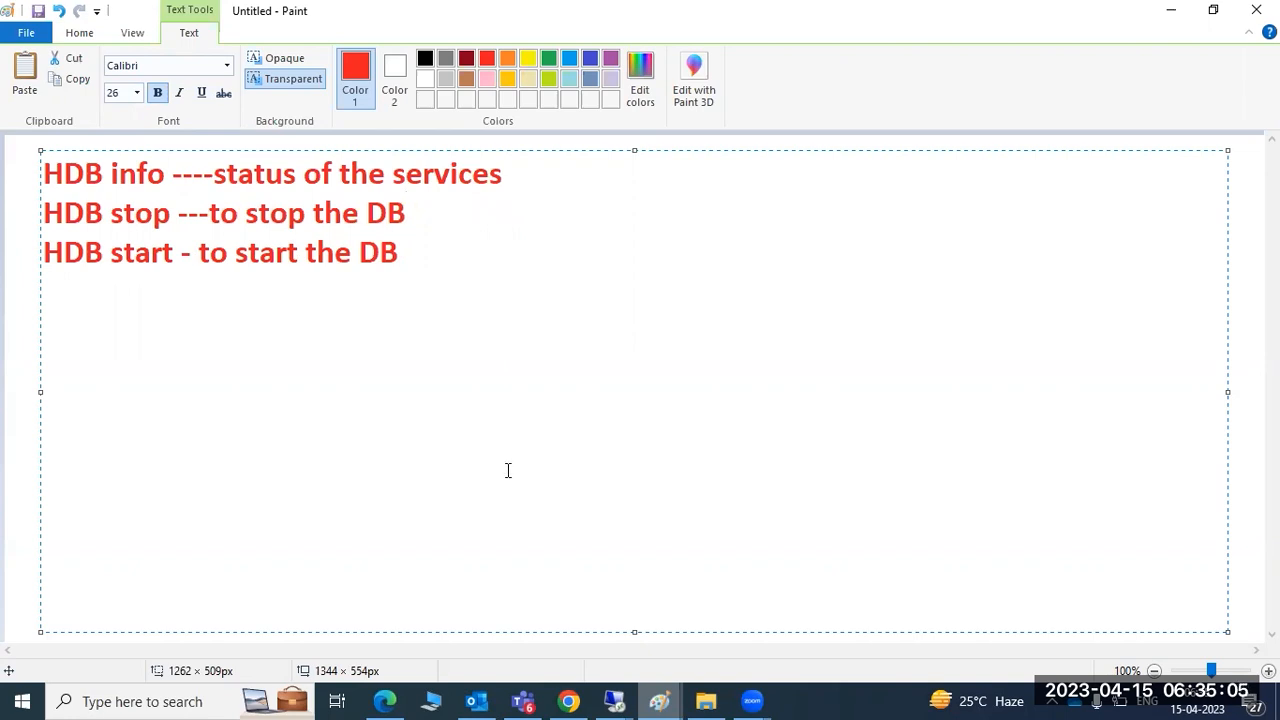
Cancel the half-typed HDB command and check memory with free -g
mouse_move(624, 698)
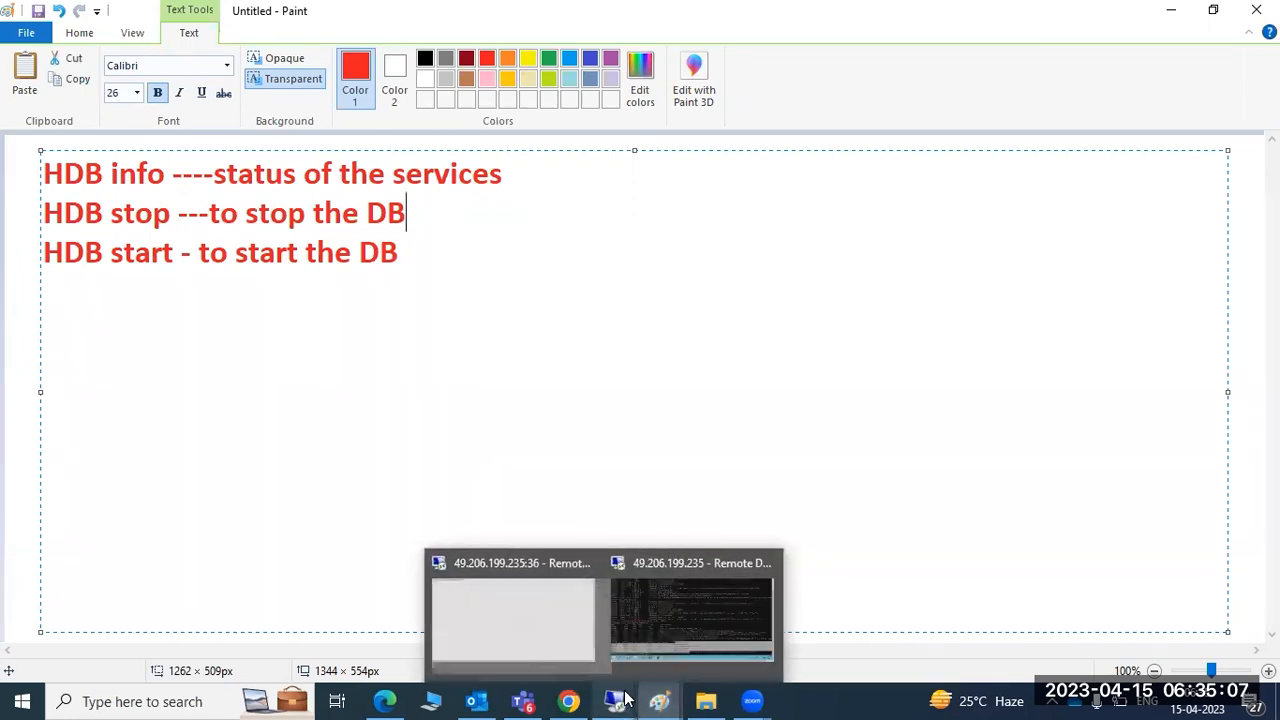
click(673, 563)
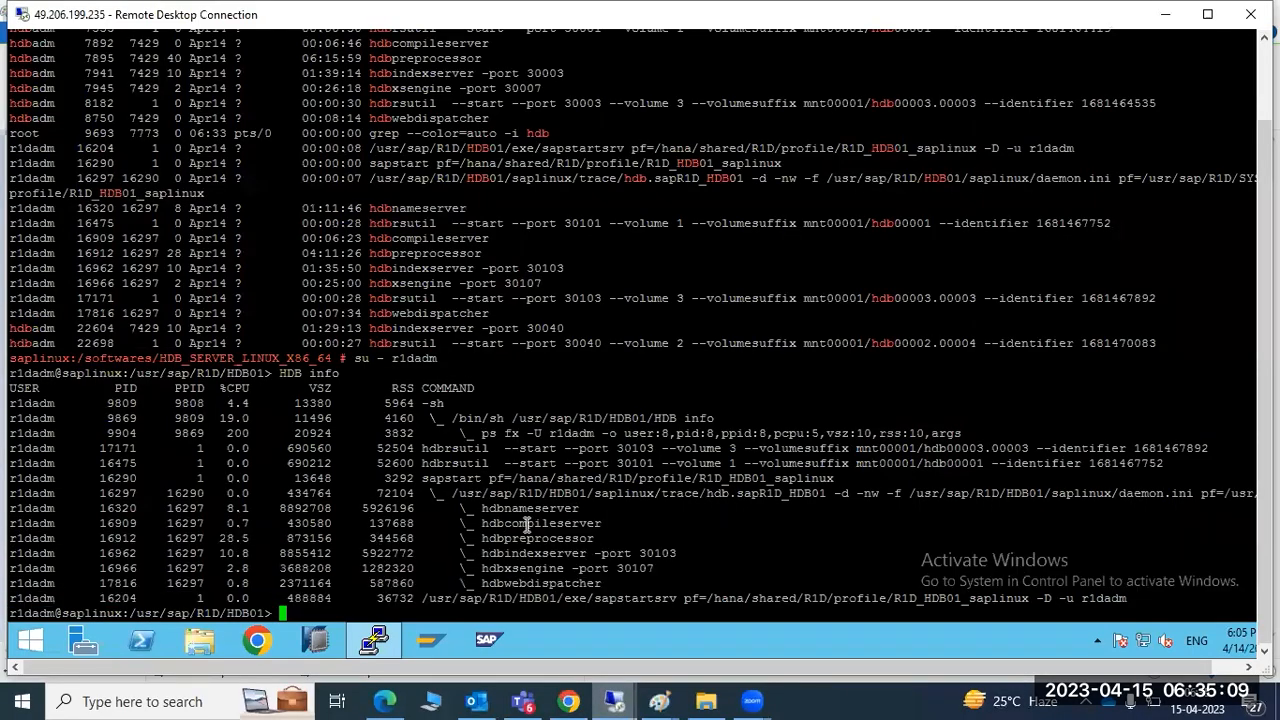
text(HDB ^C)
key(ctrl+c)
text(f)
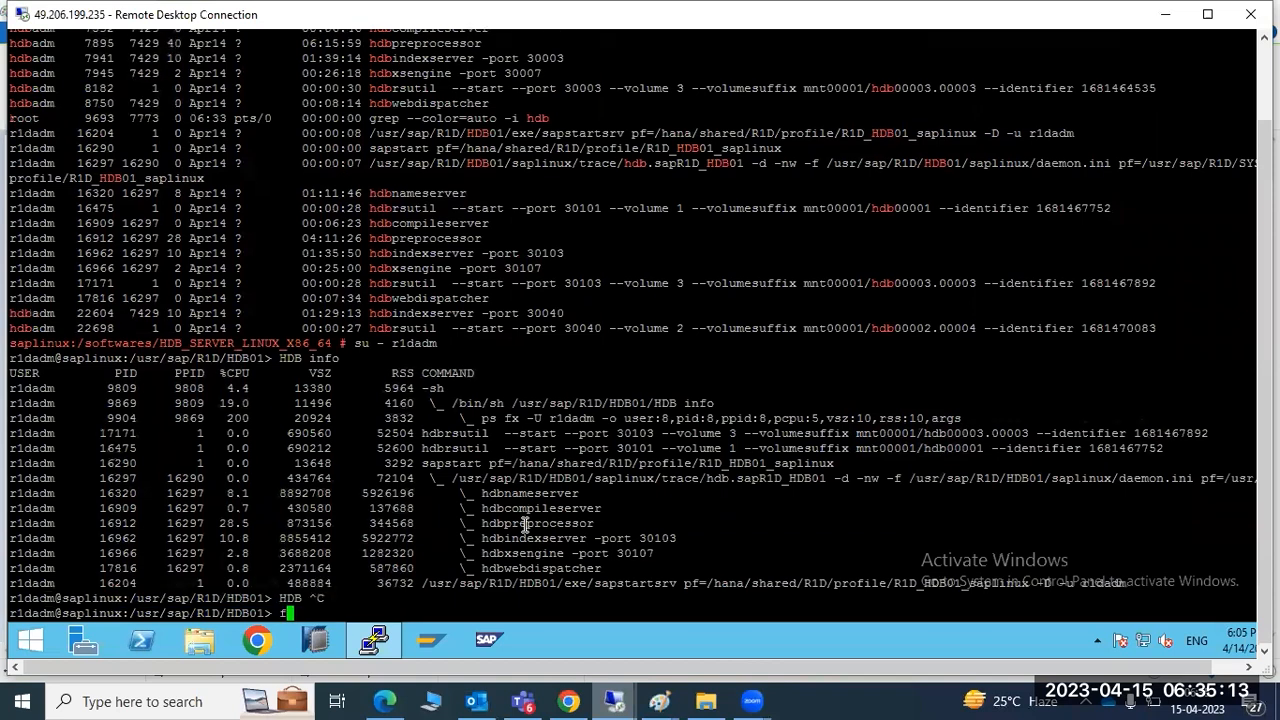
text(ree -g)
key(Return)
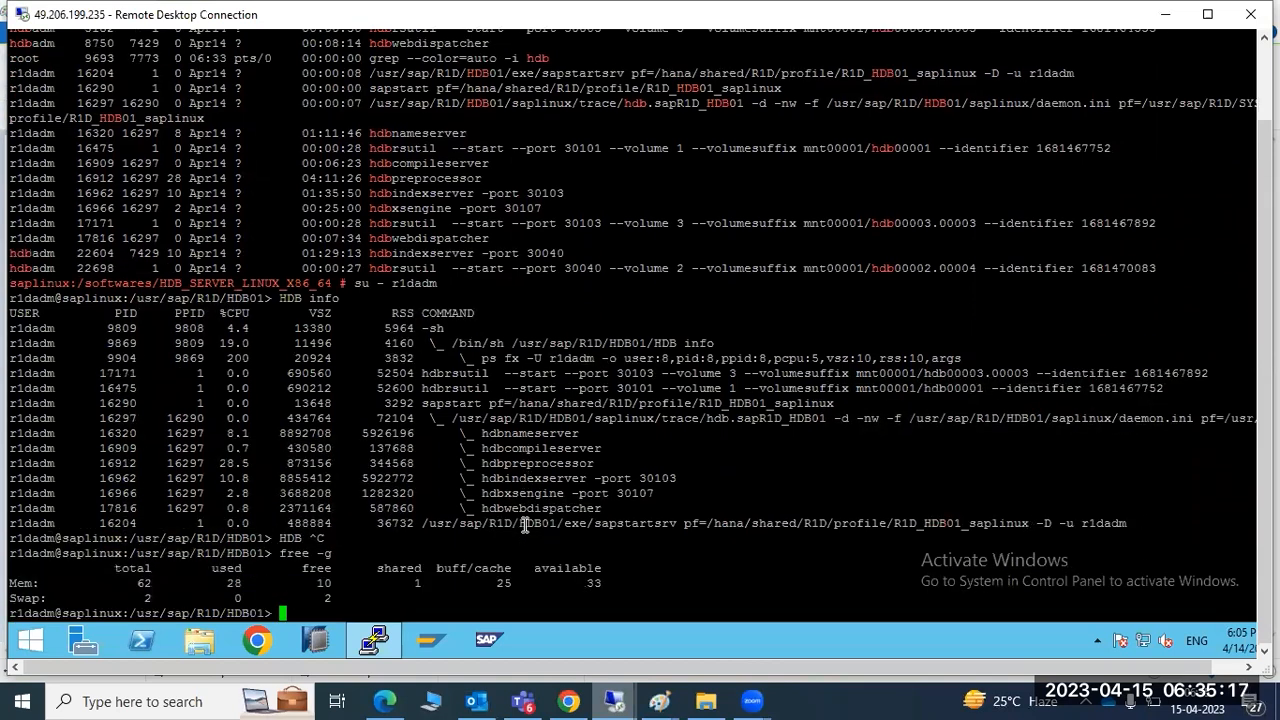
Print the server date and highlight the time and the 28 GB used value
text(date)
key(Return)
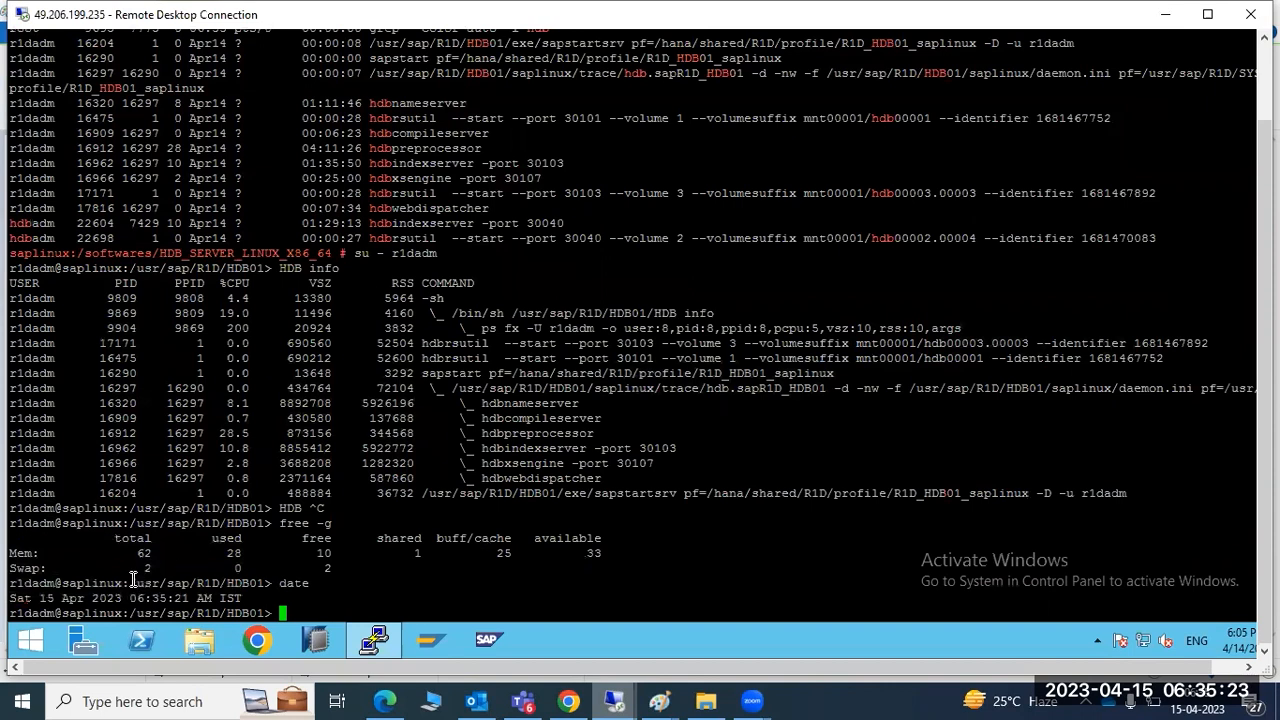
drag(122, 597, 163, 593)
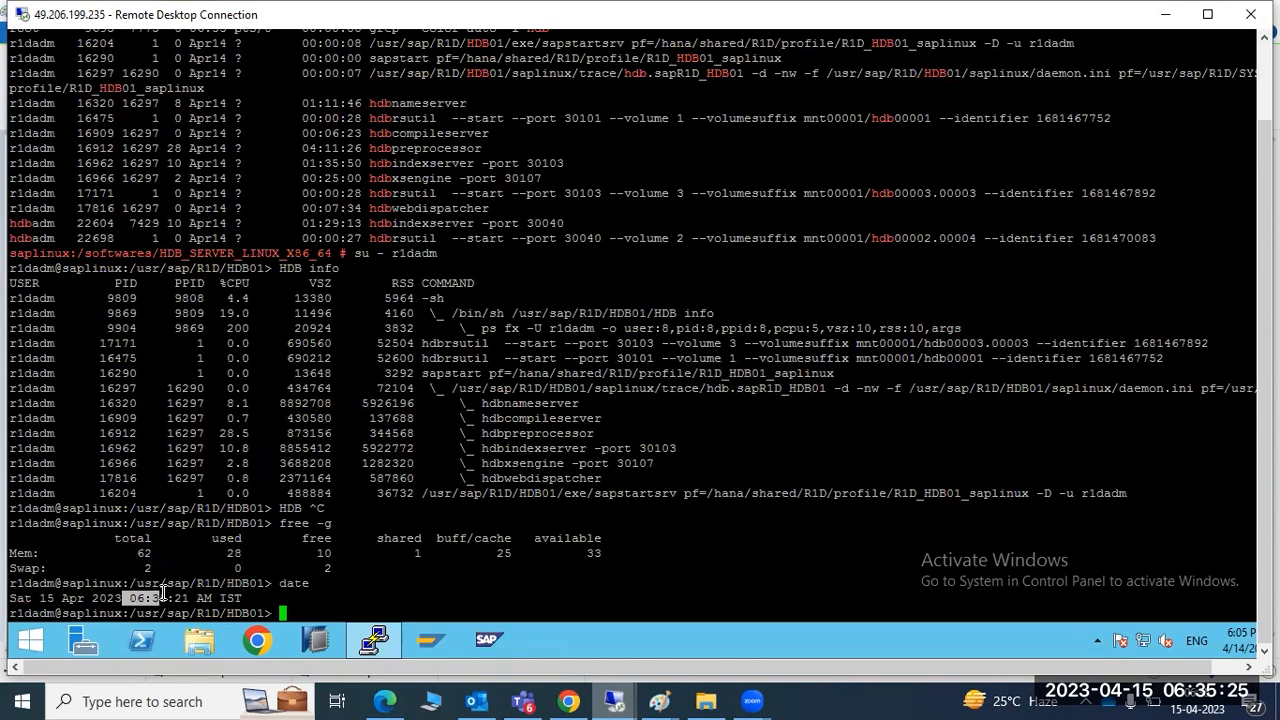
double_click(233, 553)
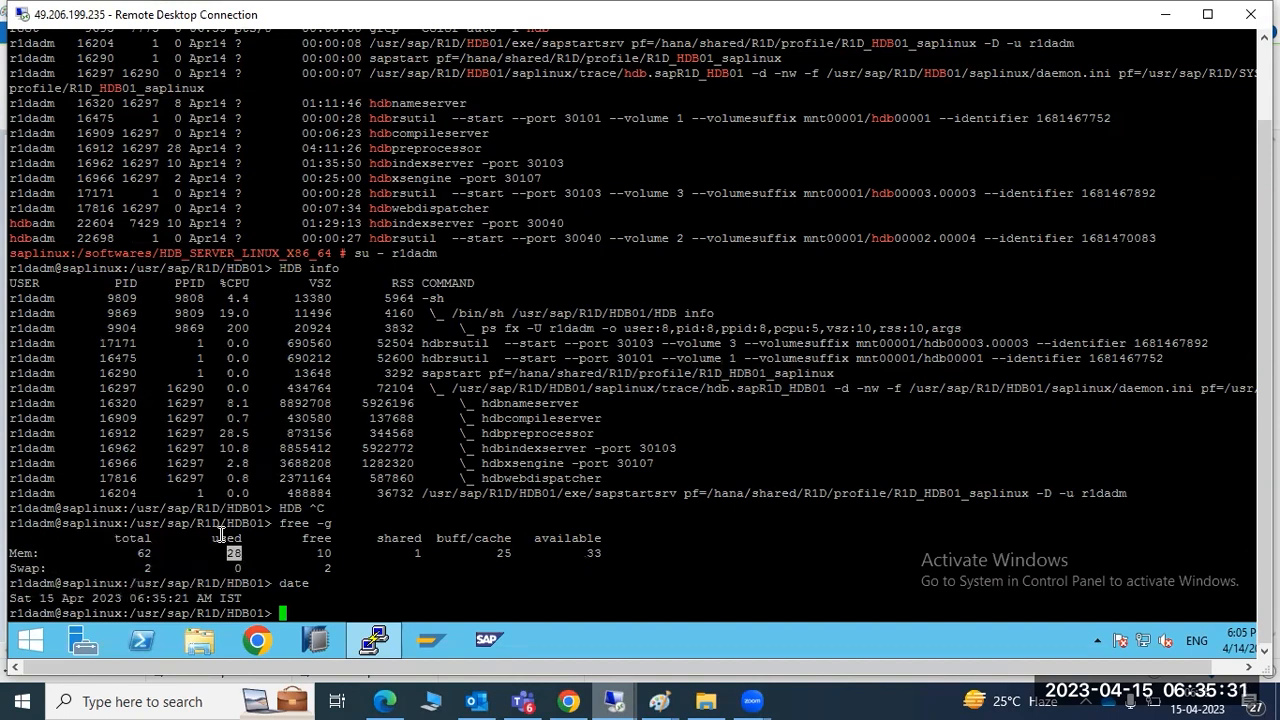
Run HDB stop to shut down R1D, then highlight the 28 GB used memory value
text(HDB stop)
key(Return)
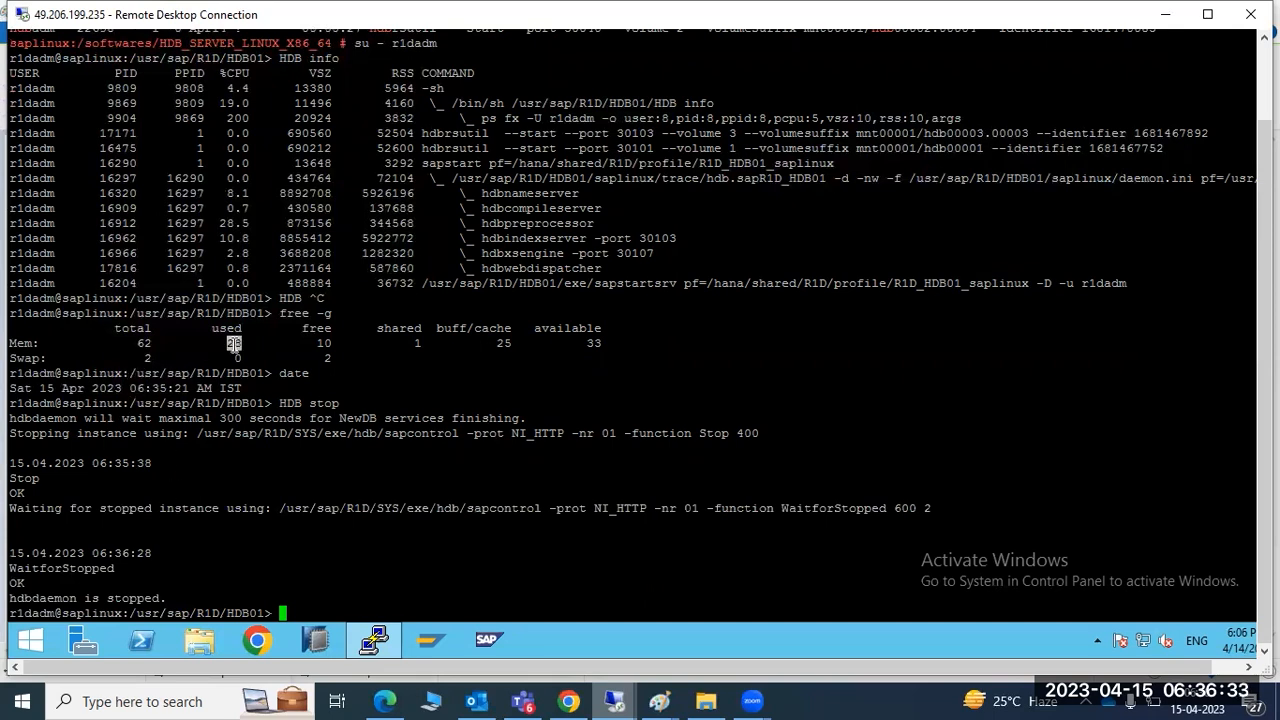
click(240, 345)
drag(10, 345, 240, 343)
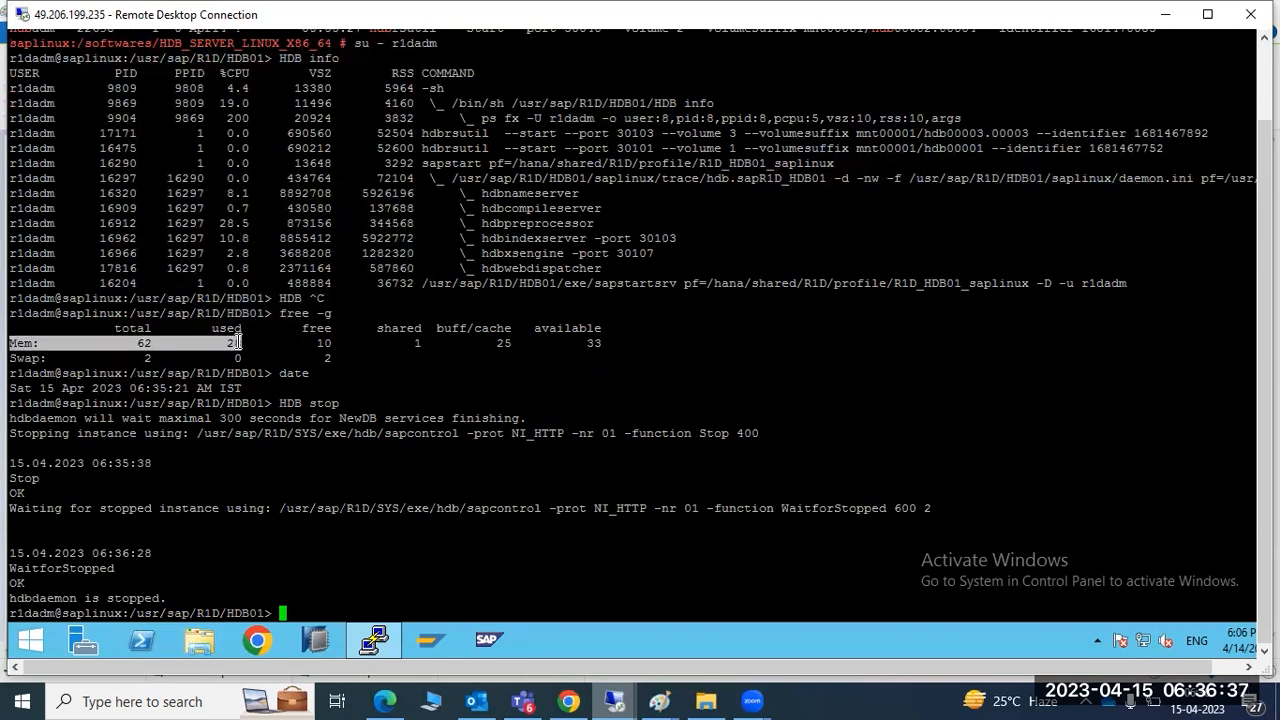
click(240, 343)
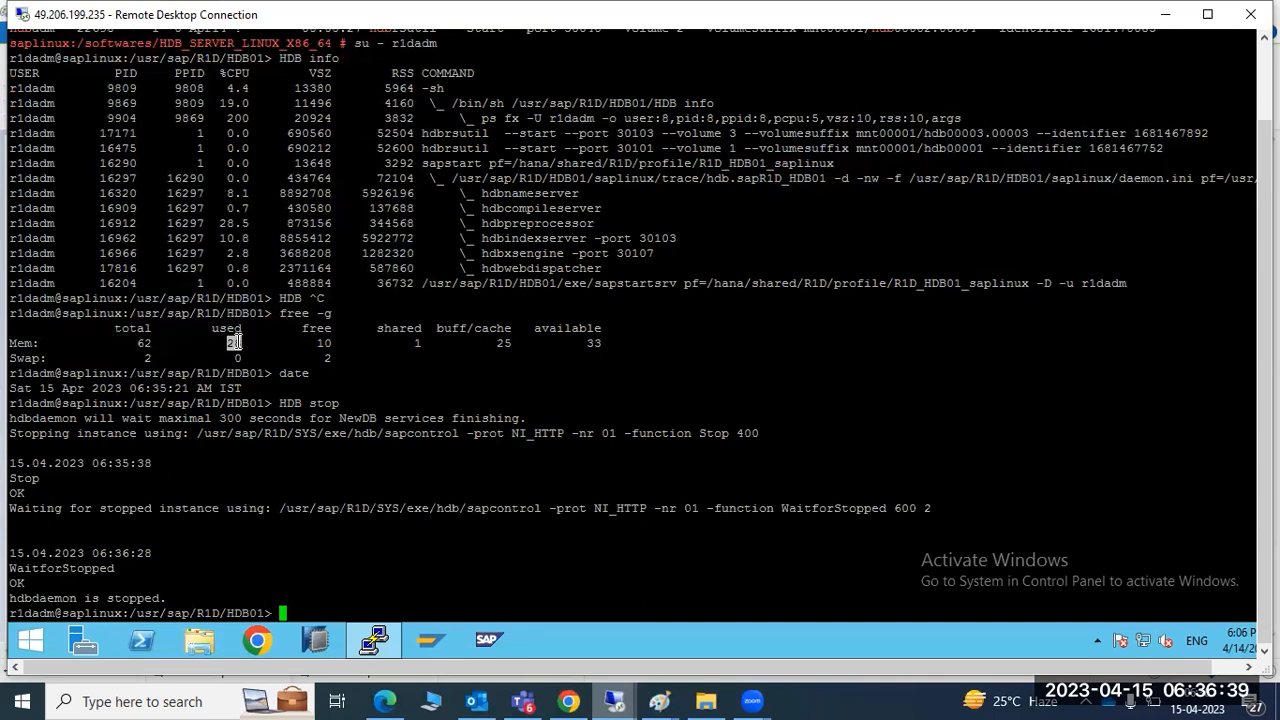
double_click(234, 343)
Rerun free -g and date after the stop, showing 18 GB used
text(date)
key(Up)
key(Up)
key(Up)
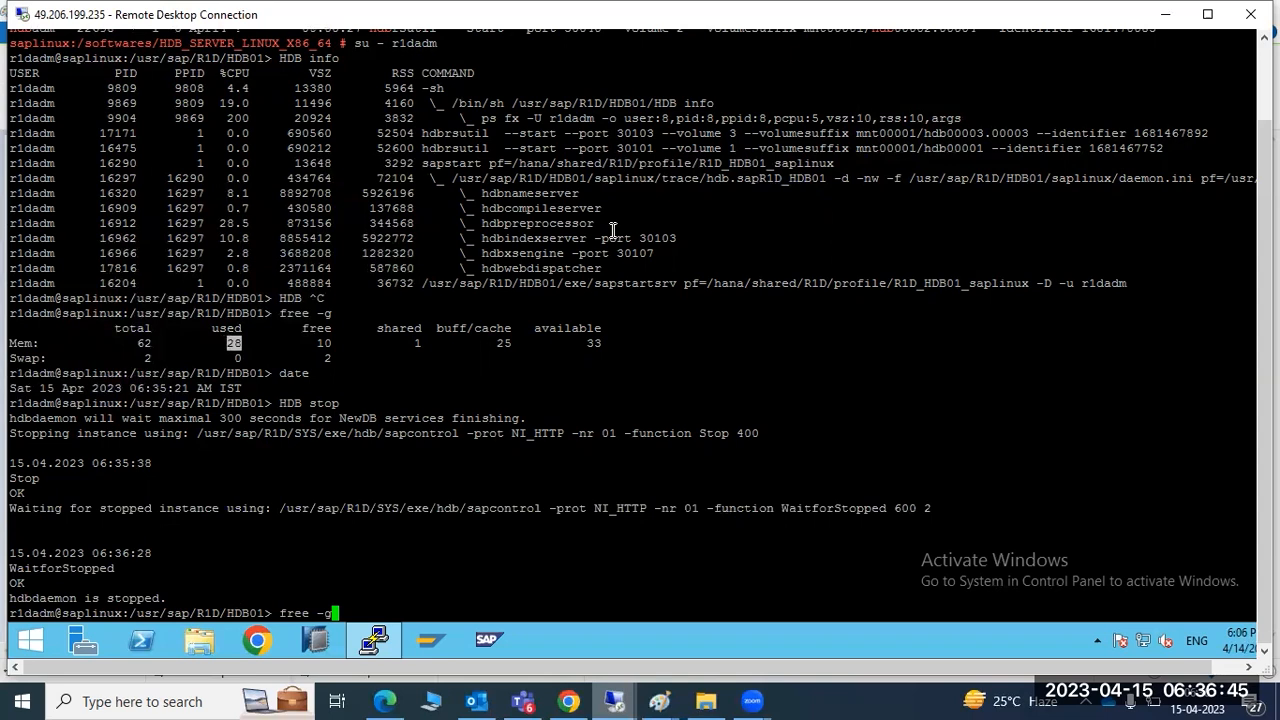
key(Return)
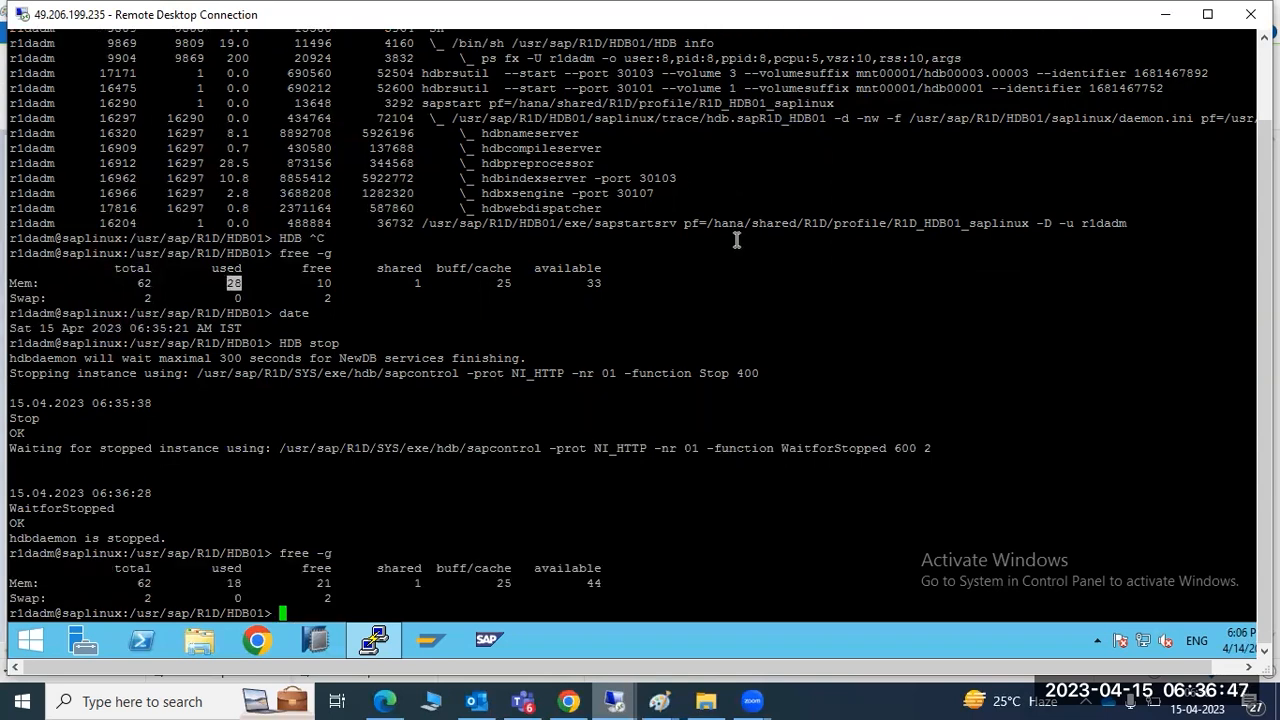
text(date)
key(Return)
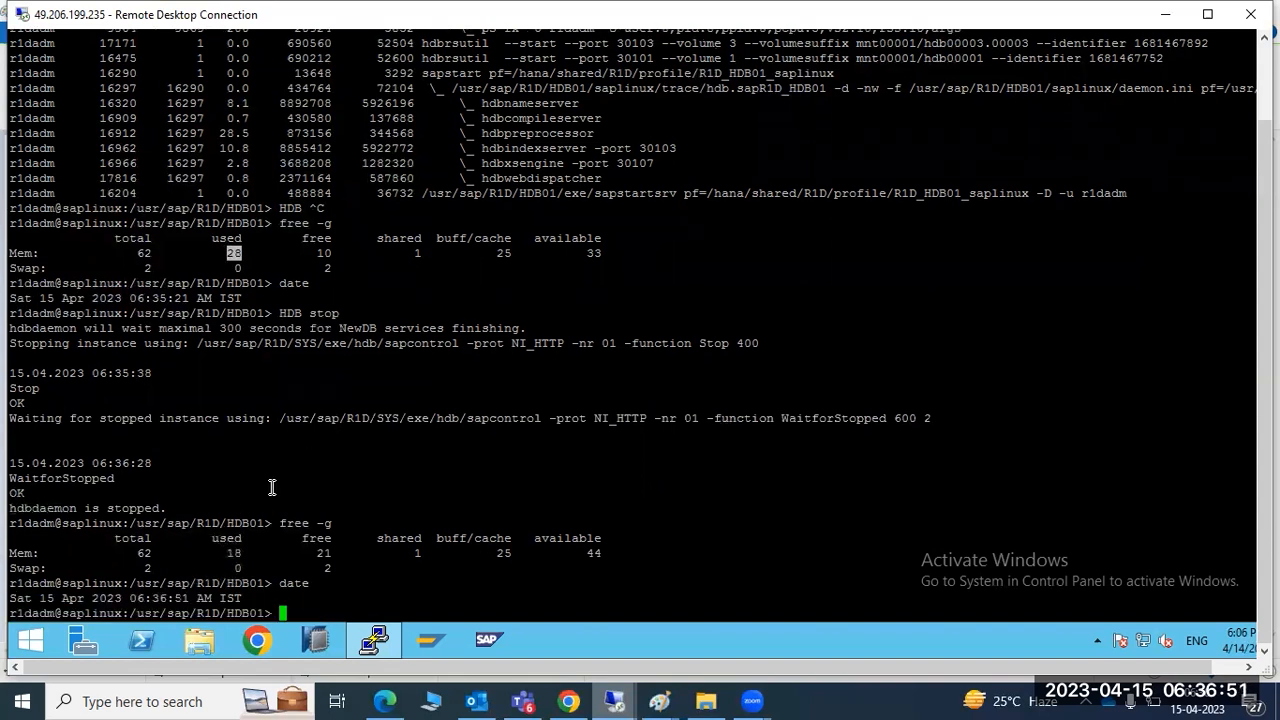
Highlight the new 18 GB and earlier 28 GB used values to compare memory
drag(219, 553, 241, 556)
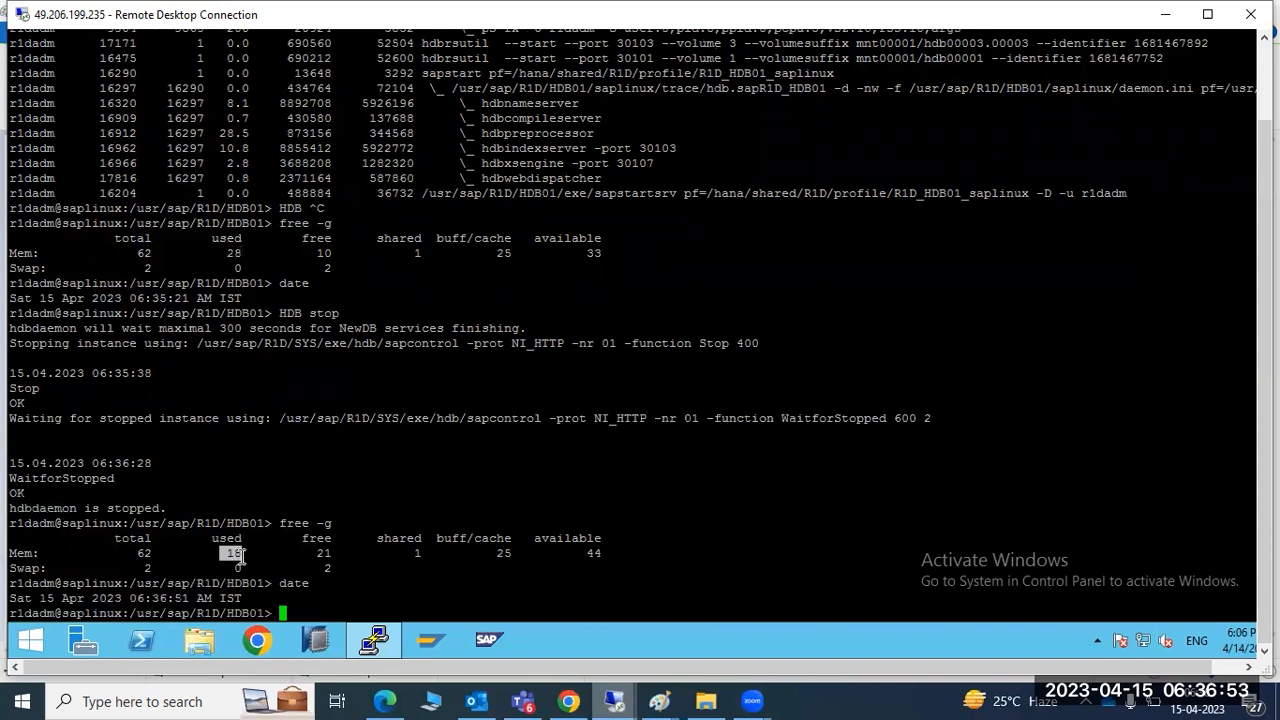
drag(227, 253, 237, 254)
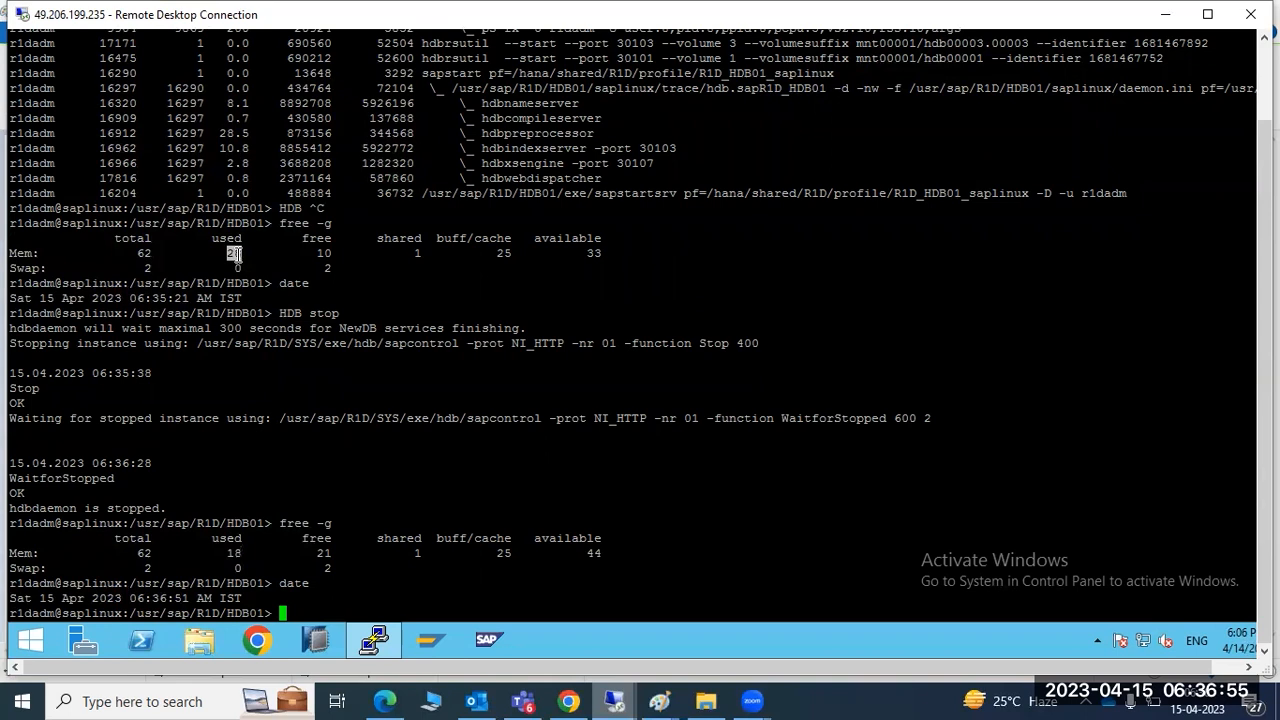
drag(226, 554, 242, 554)
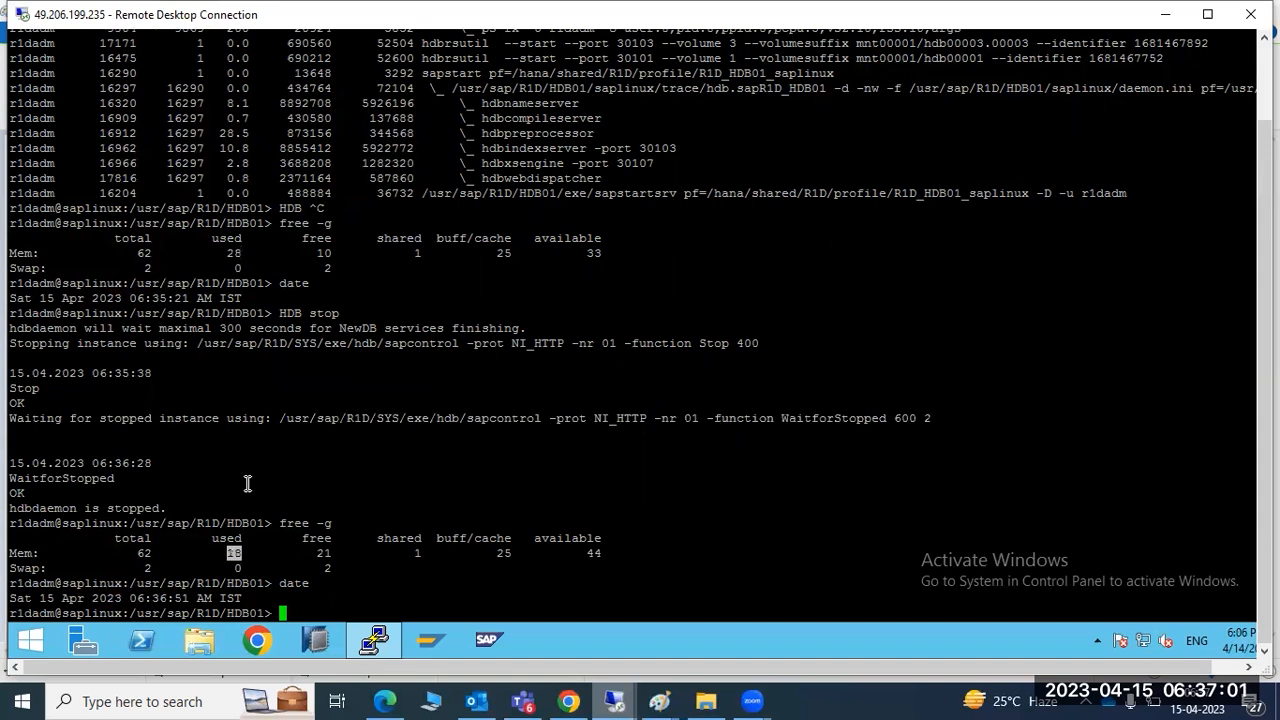
drag(280, 316, 340, 314)
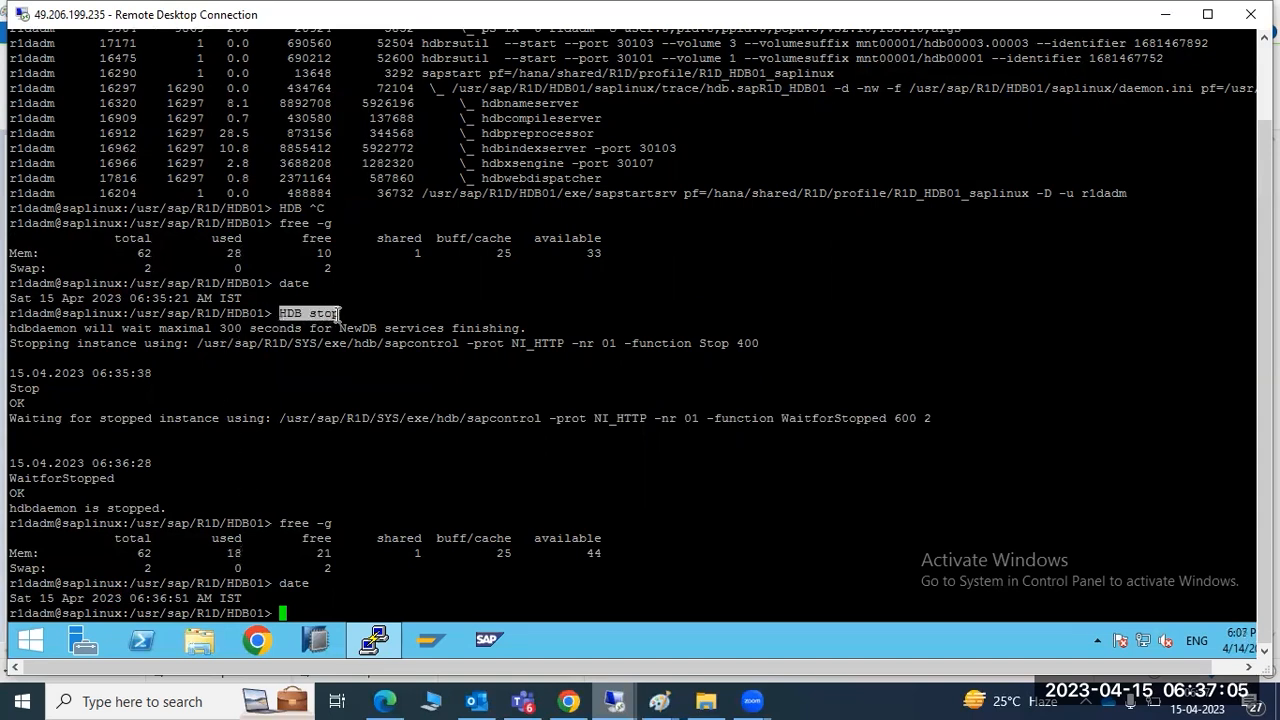
double_click(231, 552)
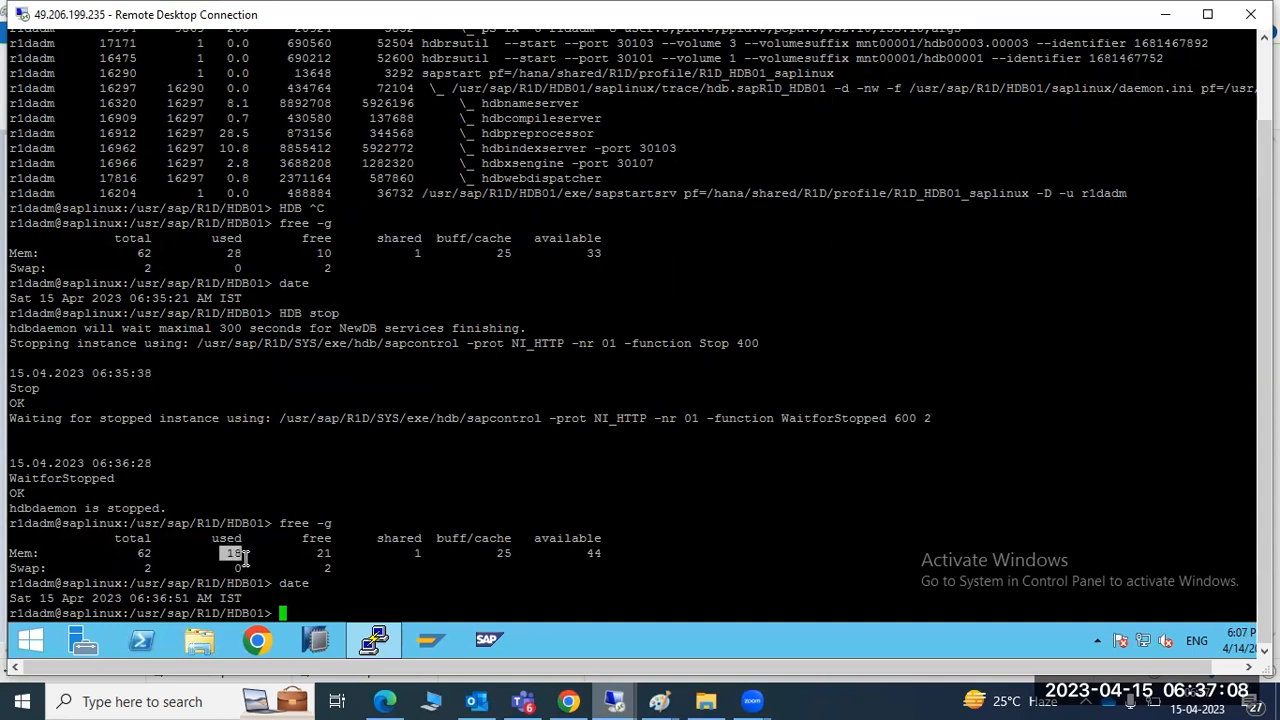
double_click(234, 253)
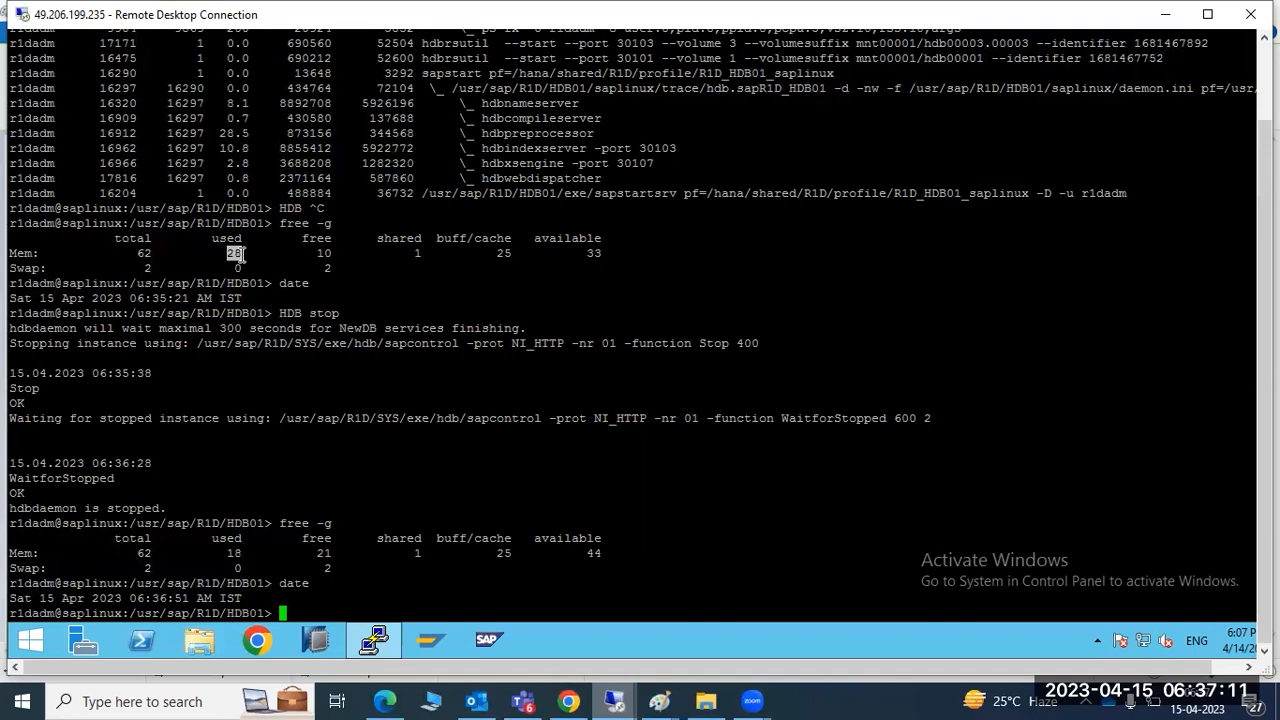
double_click(232, 553)
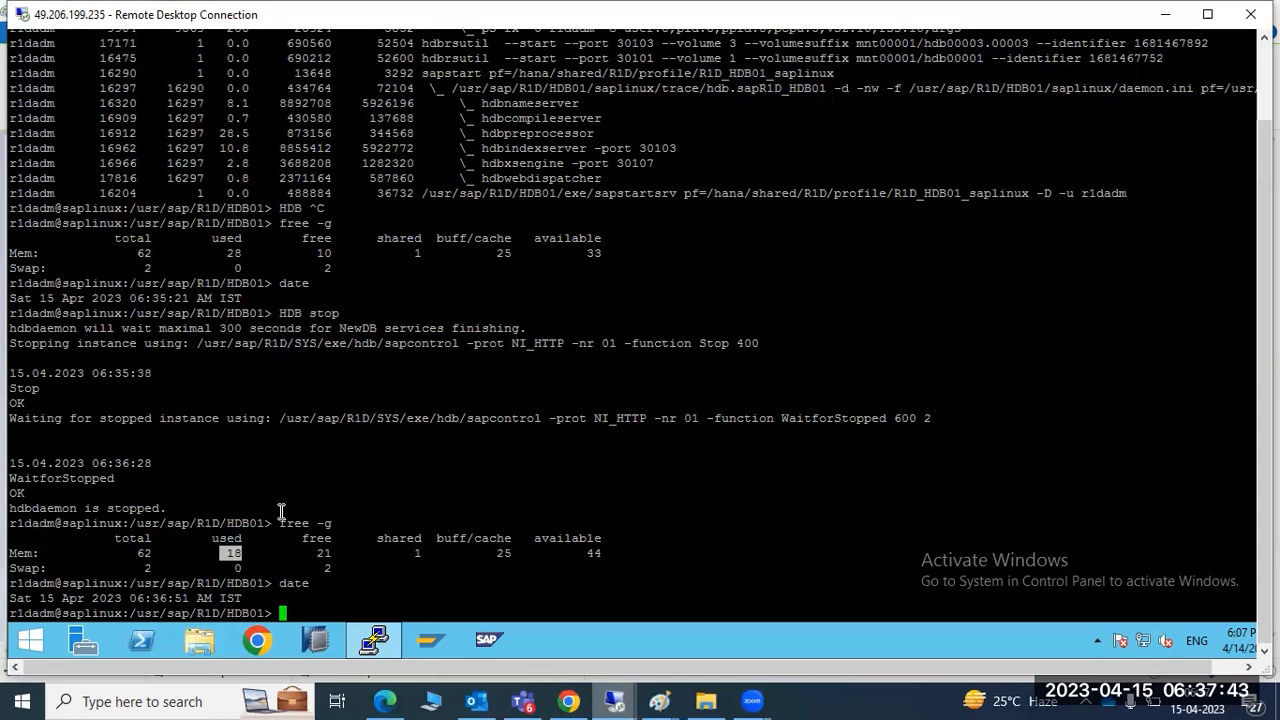
Run HDB info to see the remaining services and highlight the pre-stop service list
text(HDB info)
key(Return)
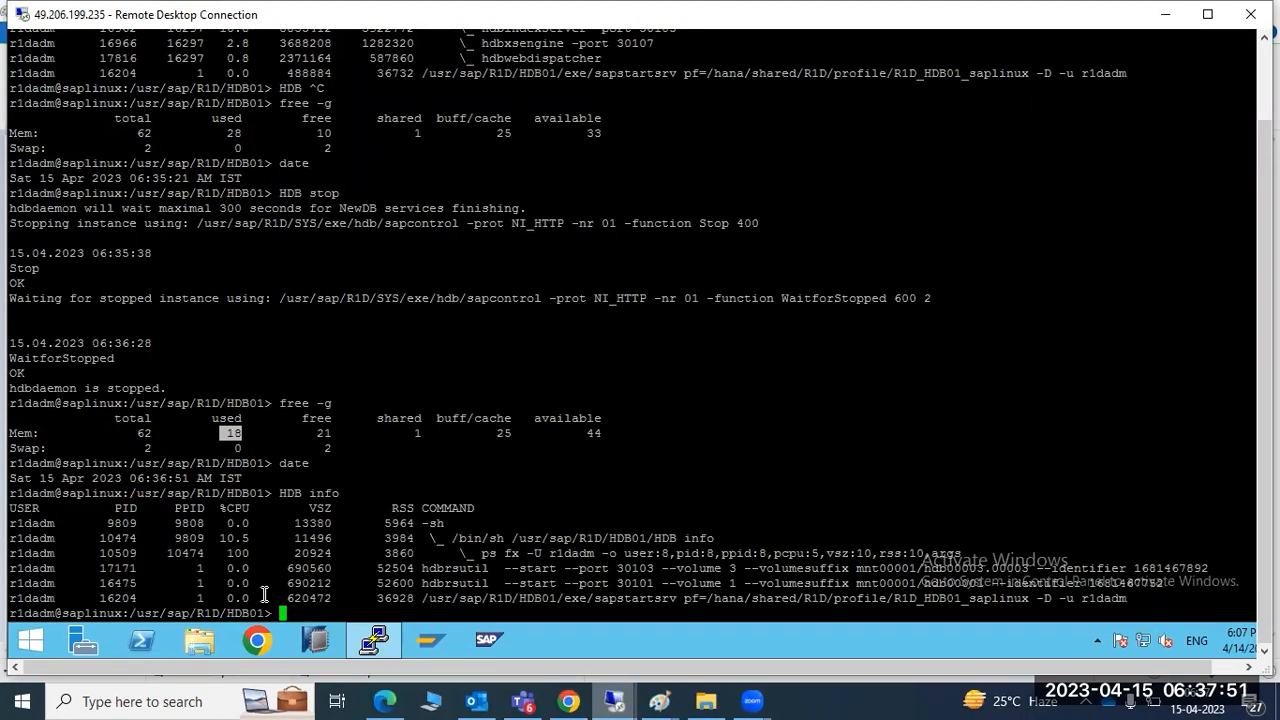
scroll(270, 584, up, 7)
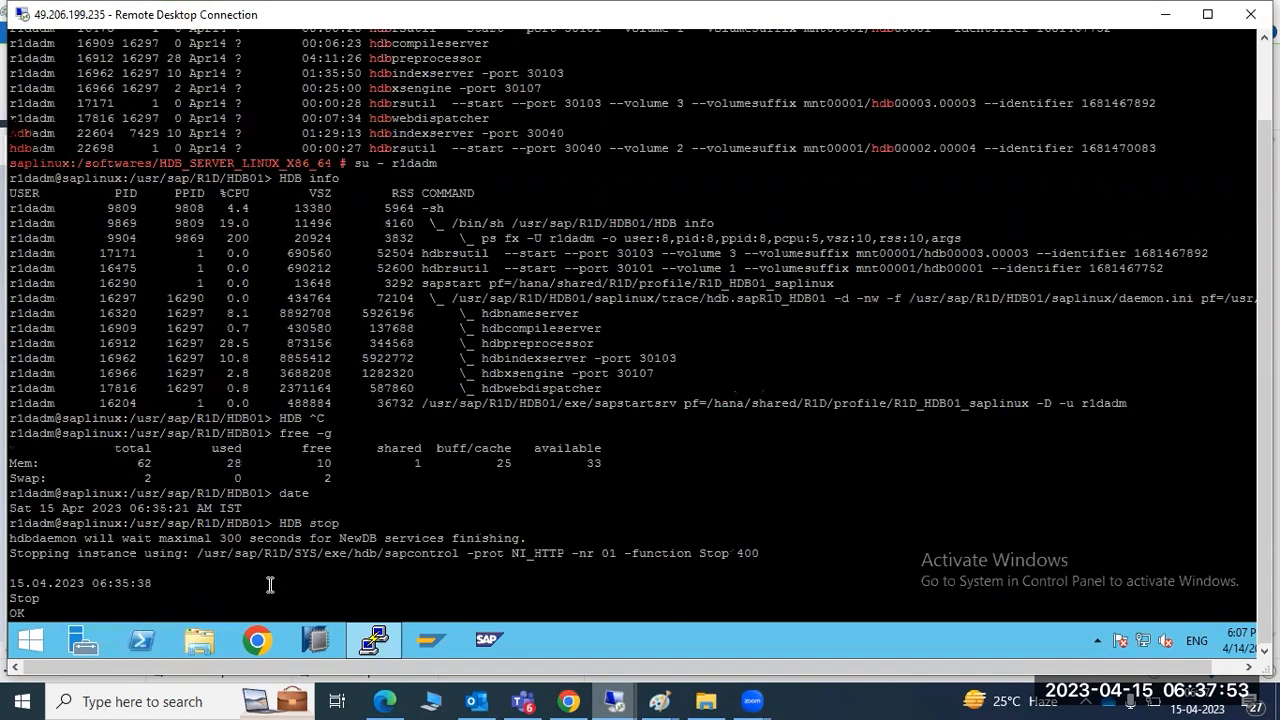
scroll(270, 584, down, 7)
scroll(270, 584, up, 7)
drag(272, 180, 339, 180)
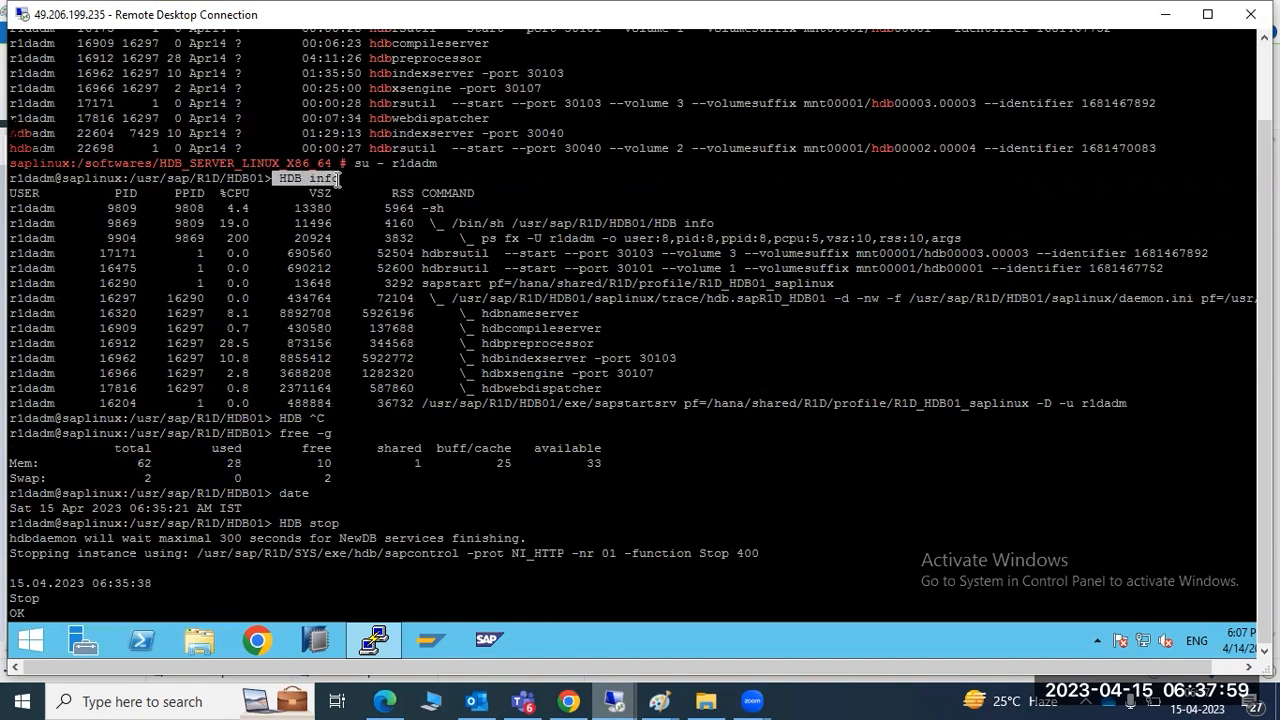
click(338, 180)
drag(479, 313, 622, 386)
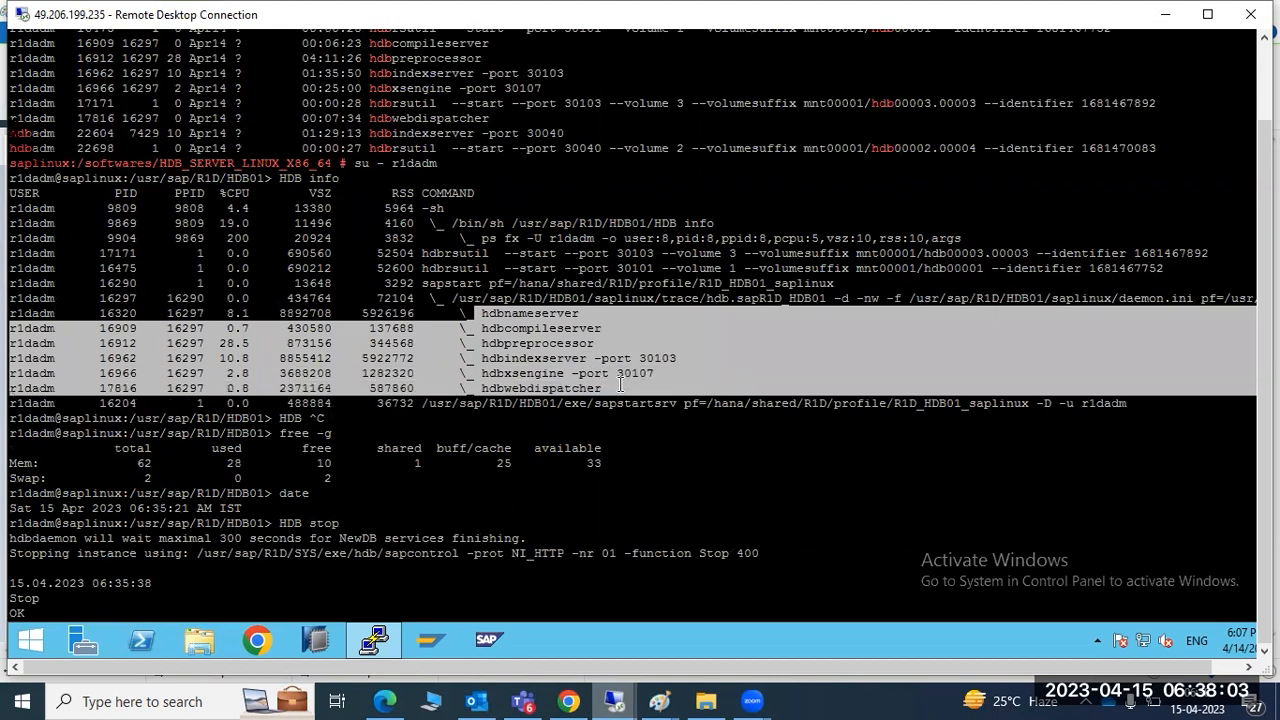
double_click(620, 386)
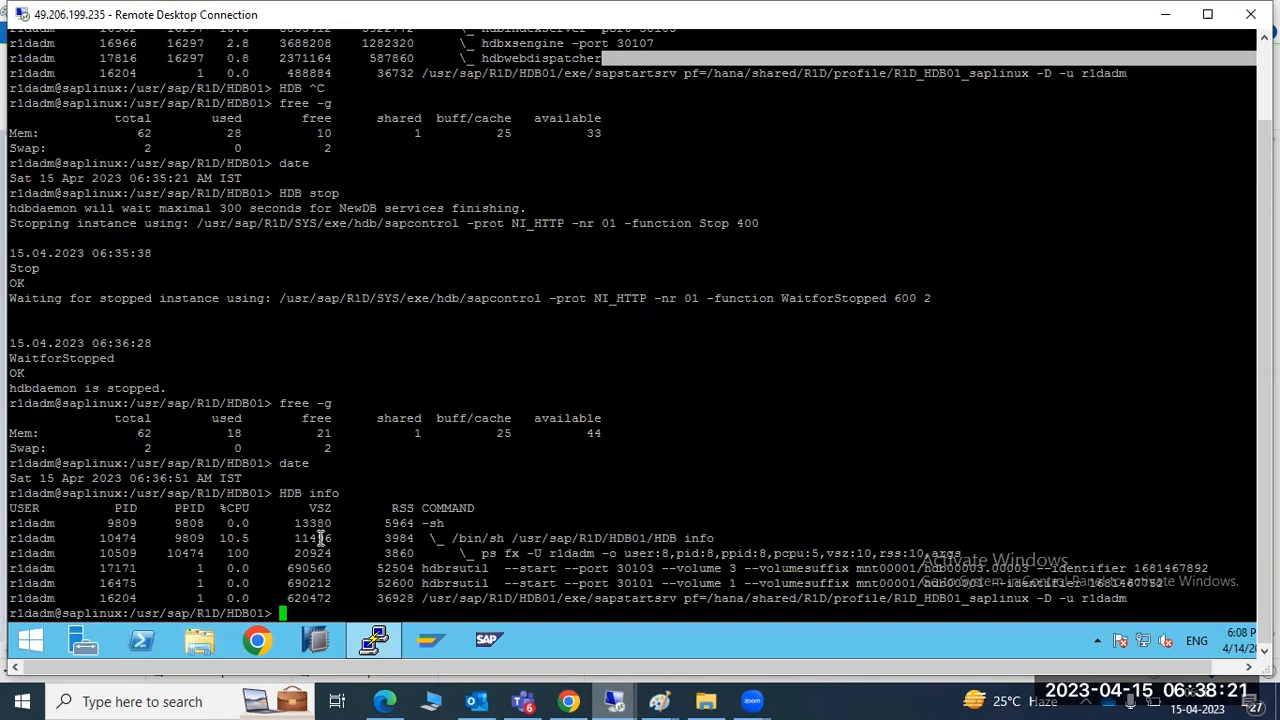
Highlight the nameserver through xsengine rows from before the stop for comparison
scroll(330, 480, up, 10)
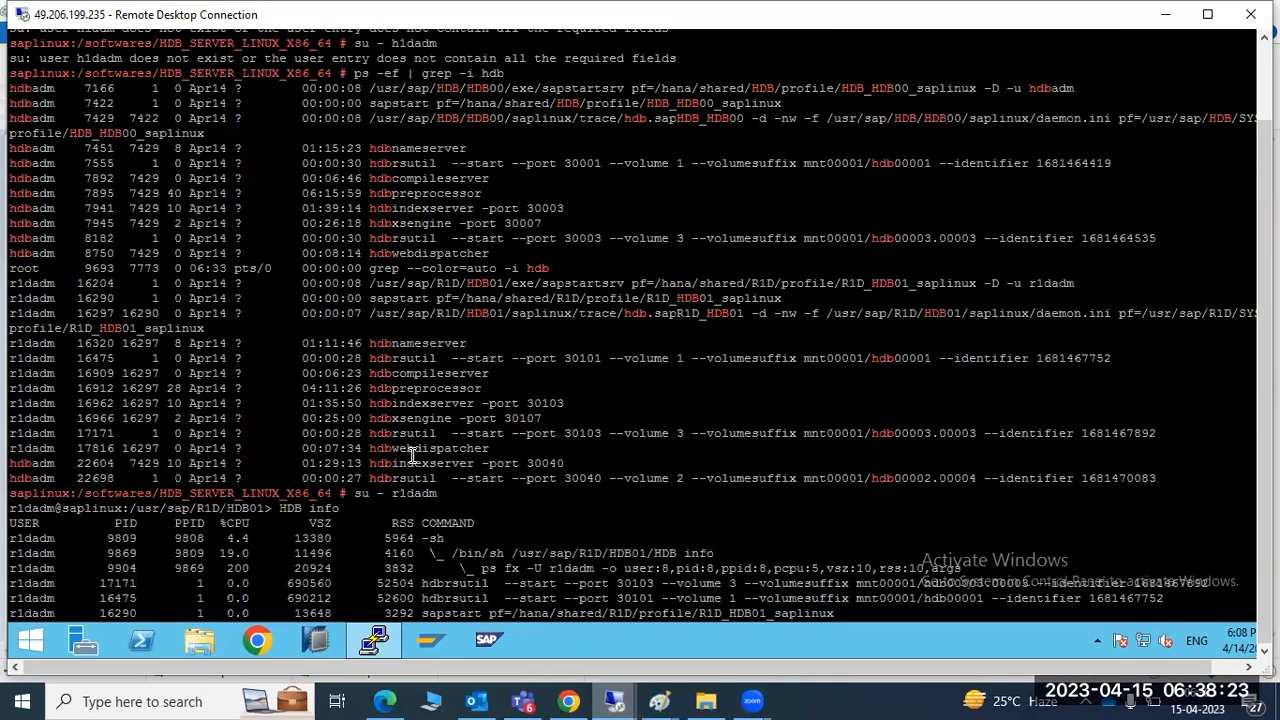
scroll(412, 455, down, 10)
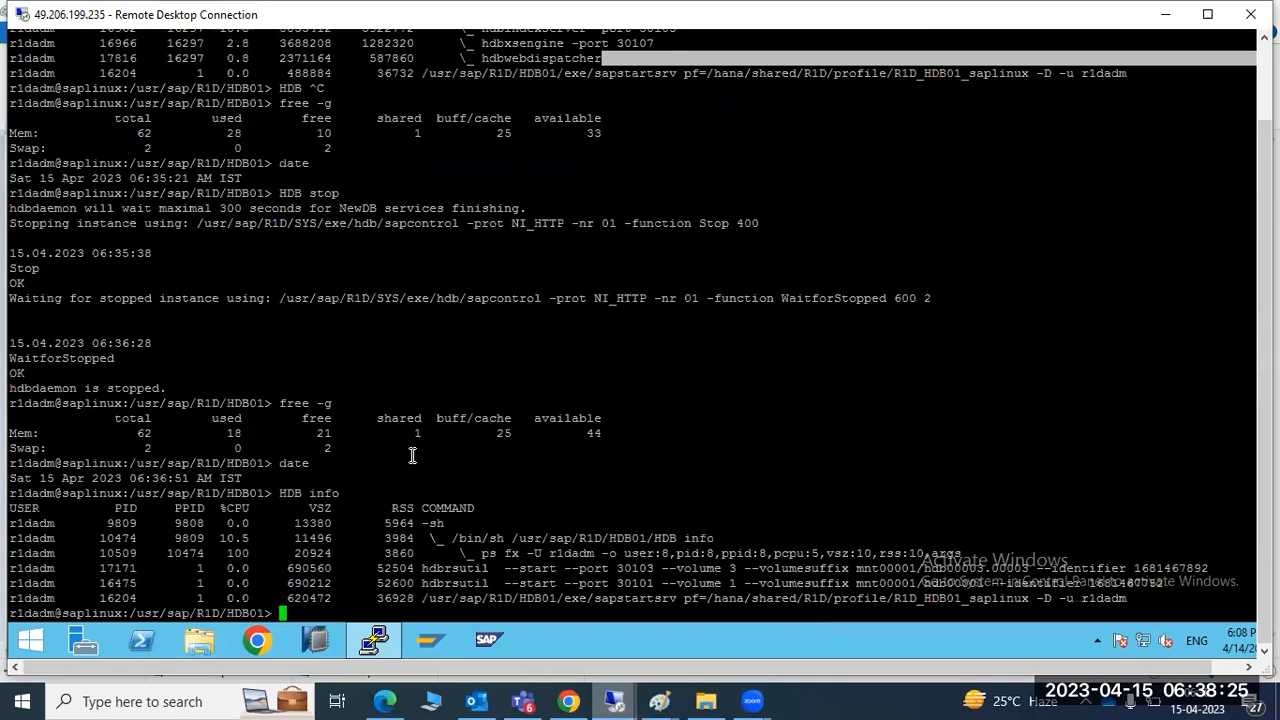
scroll(412, 455, up, 10)
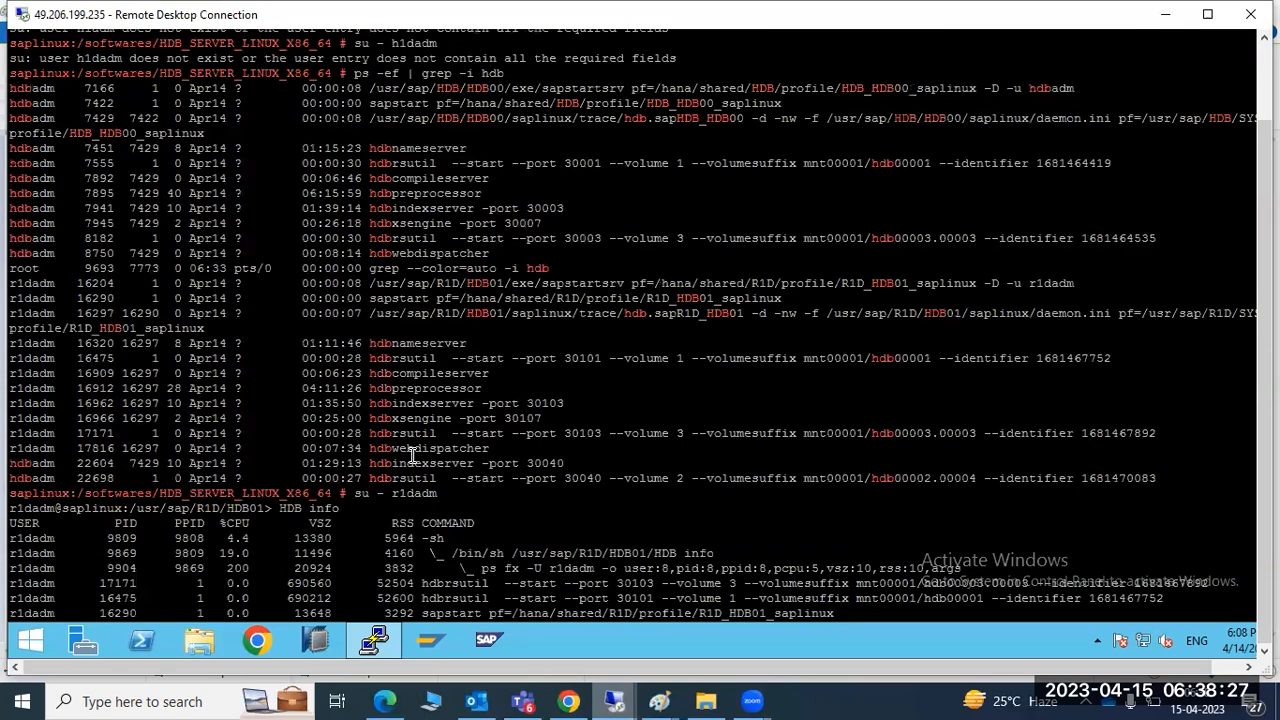
scroll(412, 455, down, 10)
drag(592, 402, 12, 316)
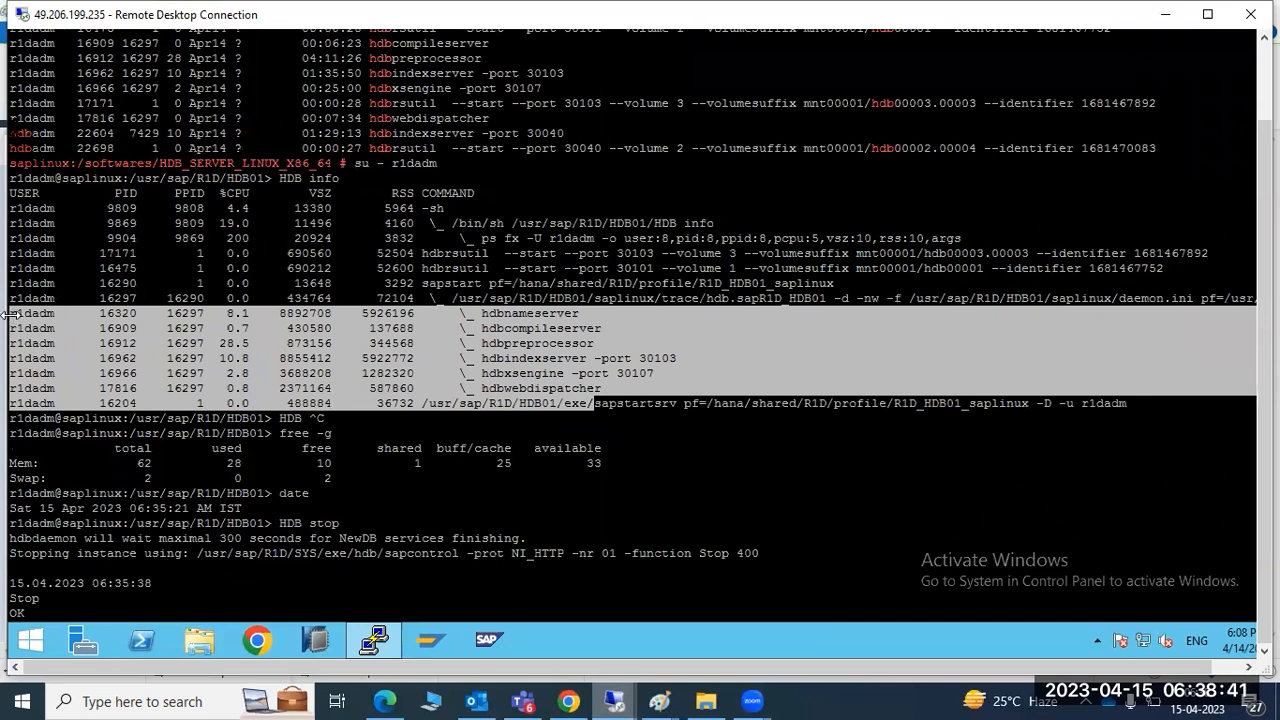
click(14, 316)
drag(14, 316, 550, 373)
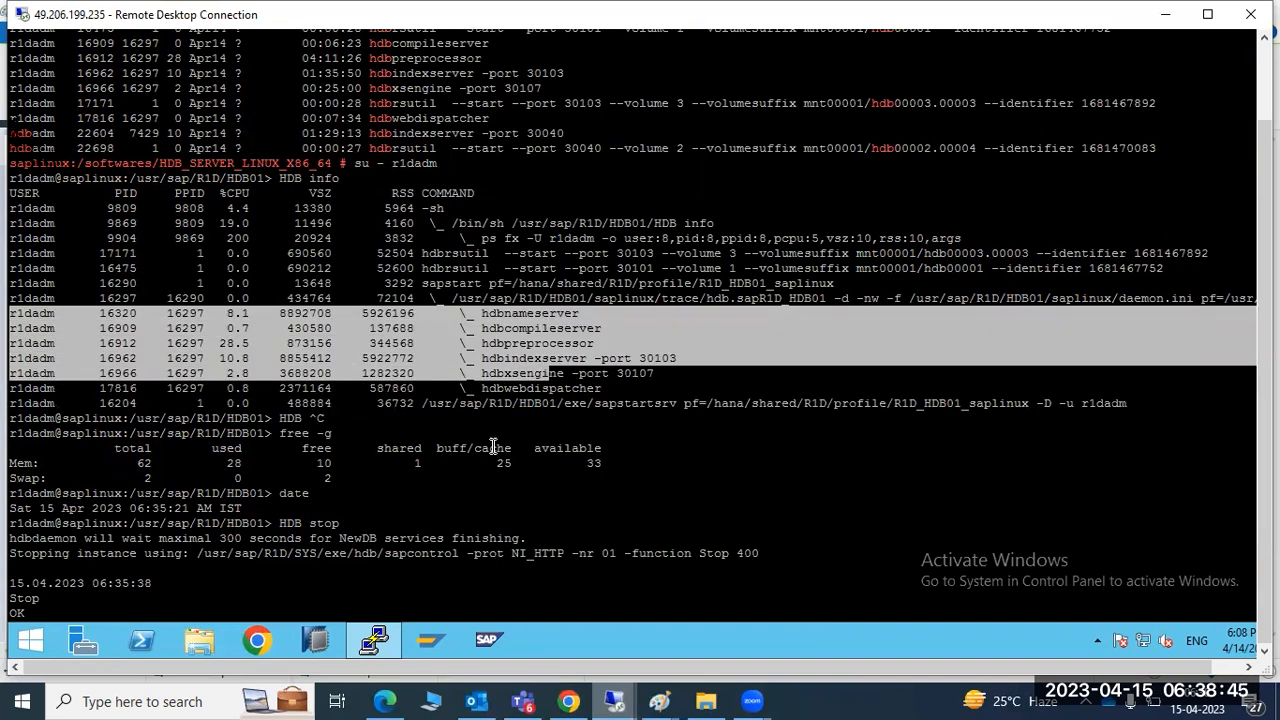
scroll(493, 446, down, 7)
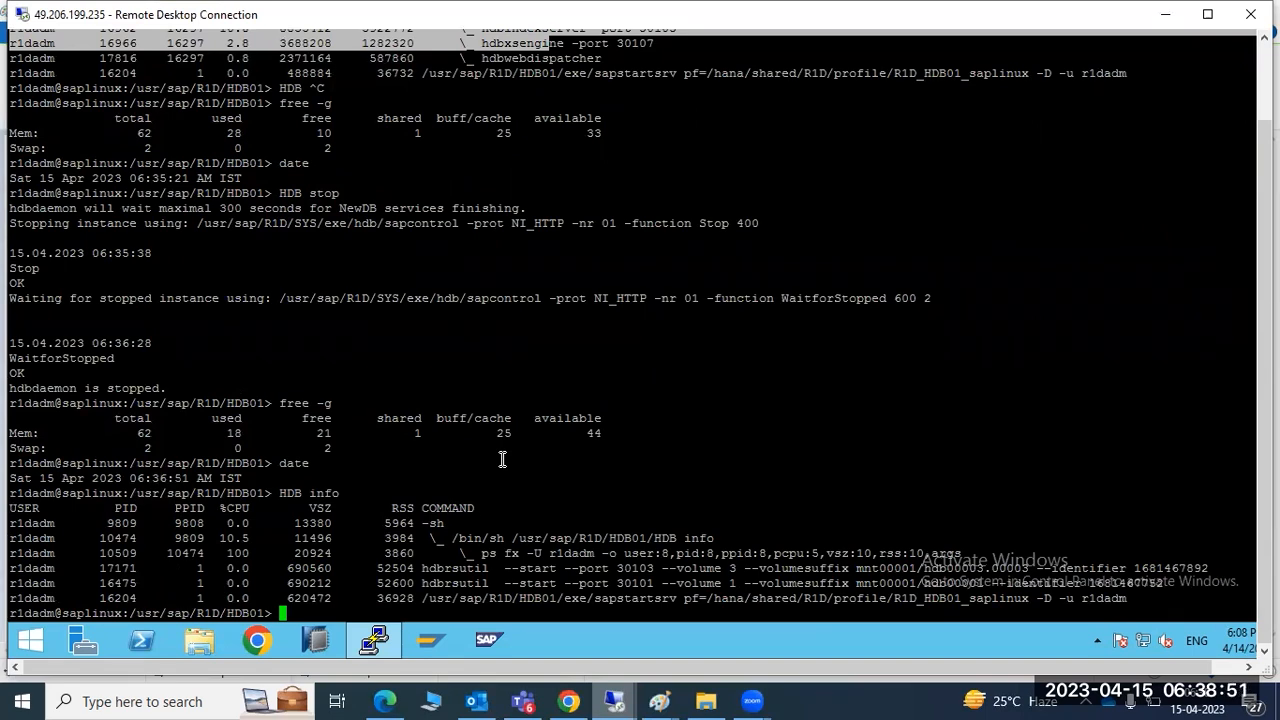
Run HDB start for R1D, highlight the command and scroll through its output
text(HDB start)
key(Return)
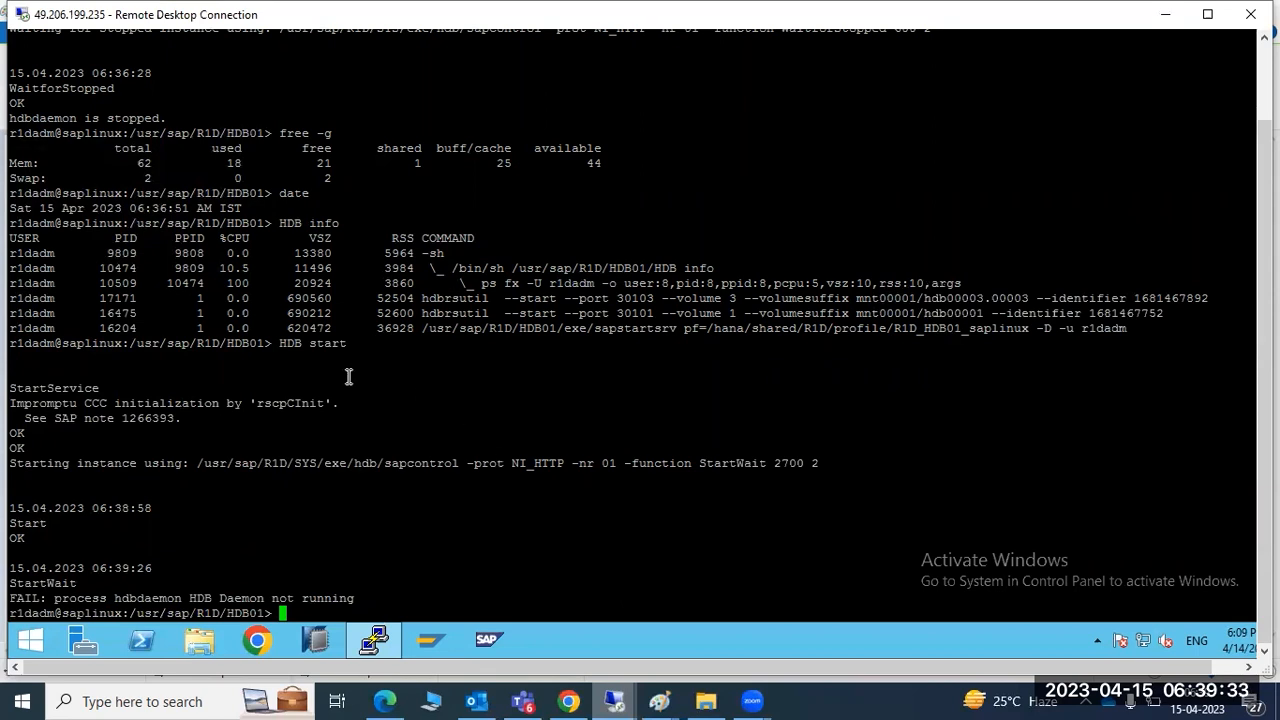
drag(281, 345, 345, 347)
double_click(343, 346)
drag(281, 346, 336, 347)
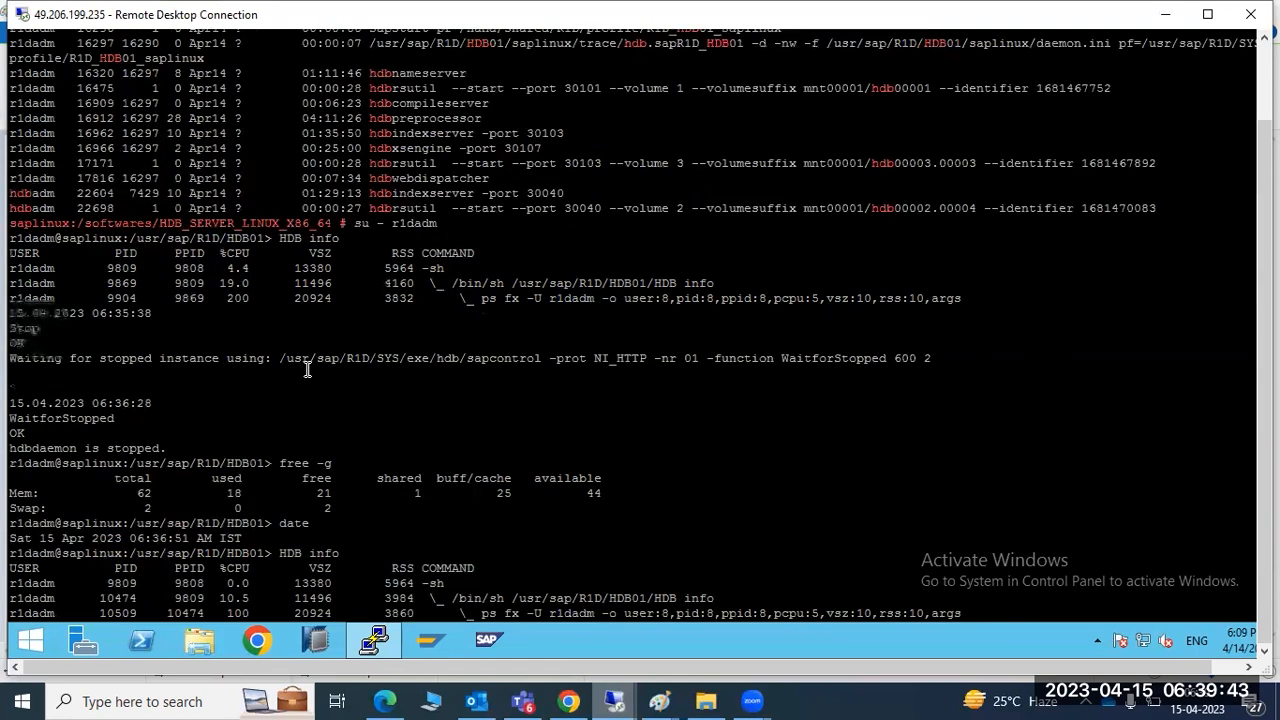
scroll(295, 320, up, 15)
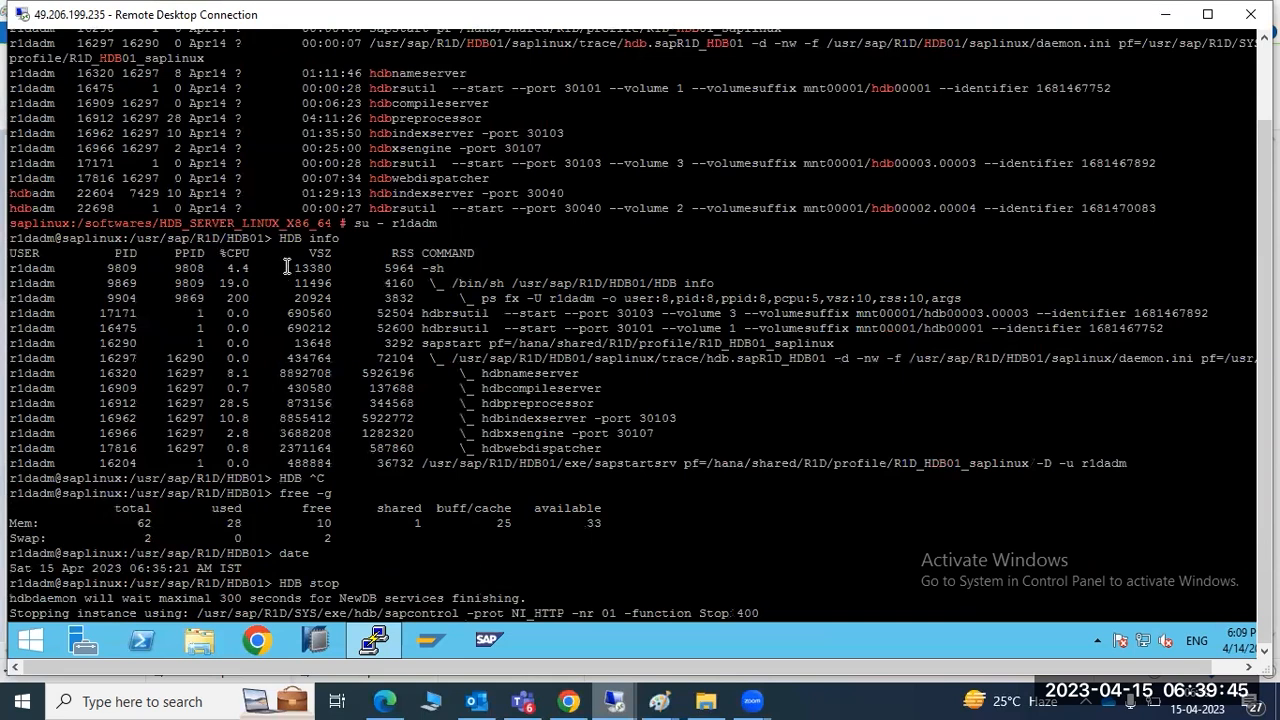
scroll(286, 266, down, 15)
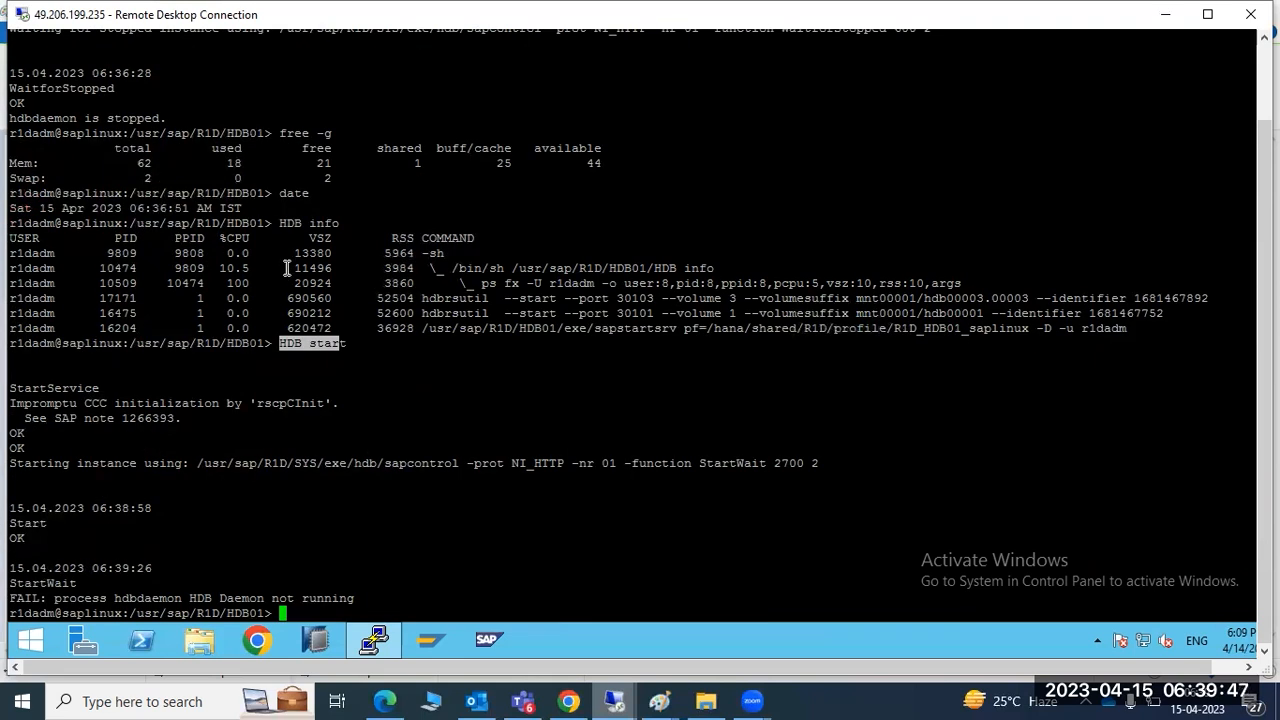
Check memory with free -g, then stop the HANA database with HDB stop
text(free -g)
key(Return)
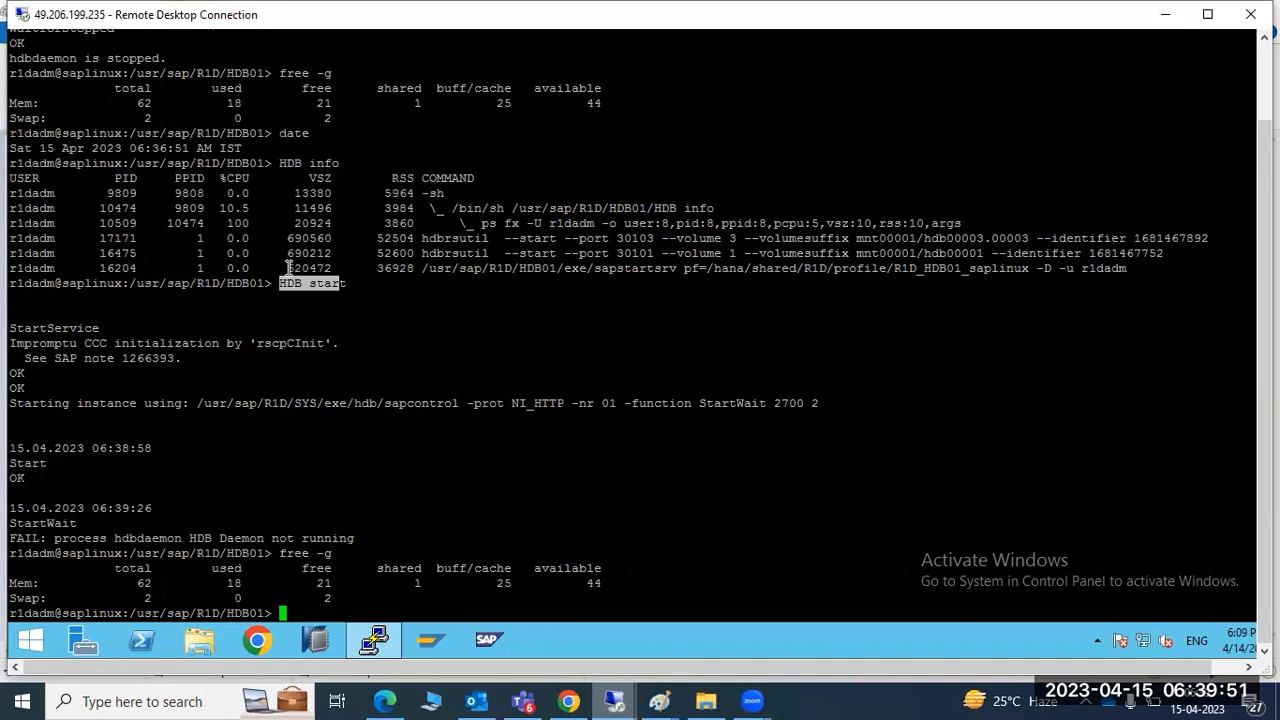
text(HDB stop)
key(Return)
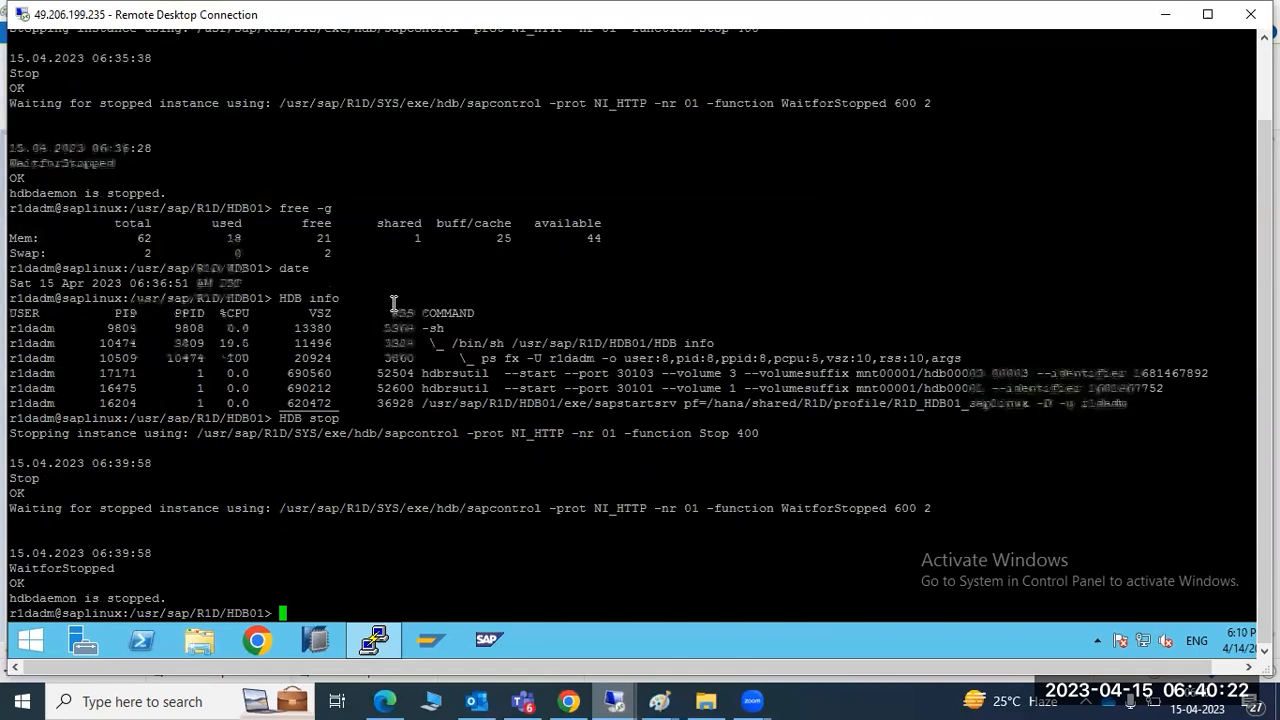
scroll(393, 303, up, 7)
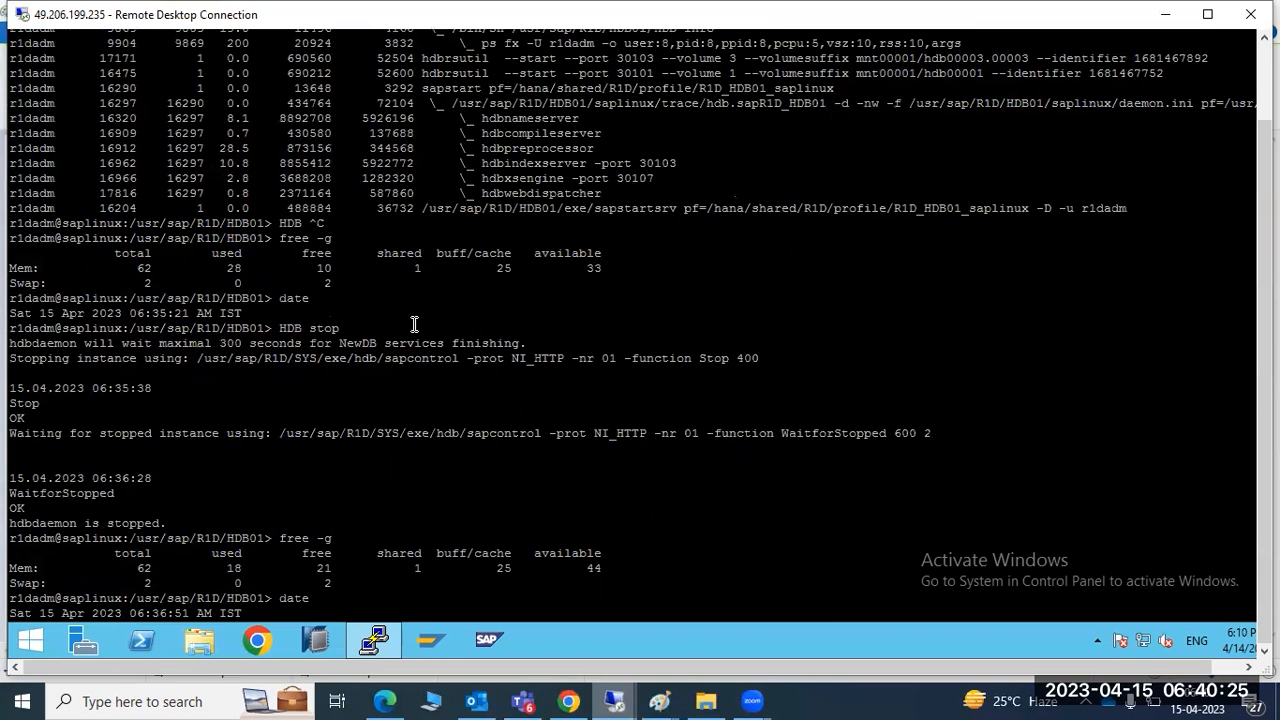
scroll(530, 357, up, 7)
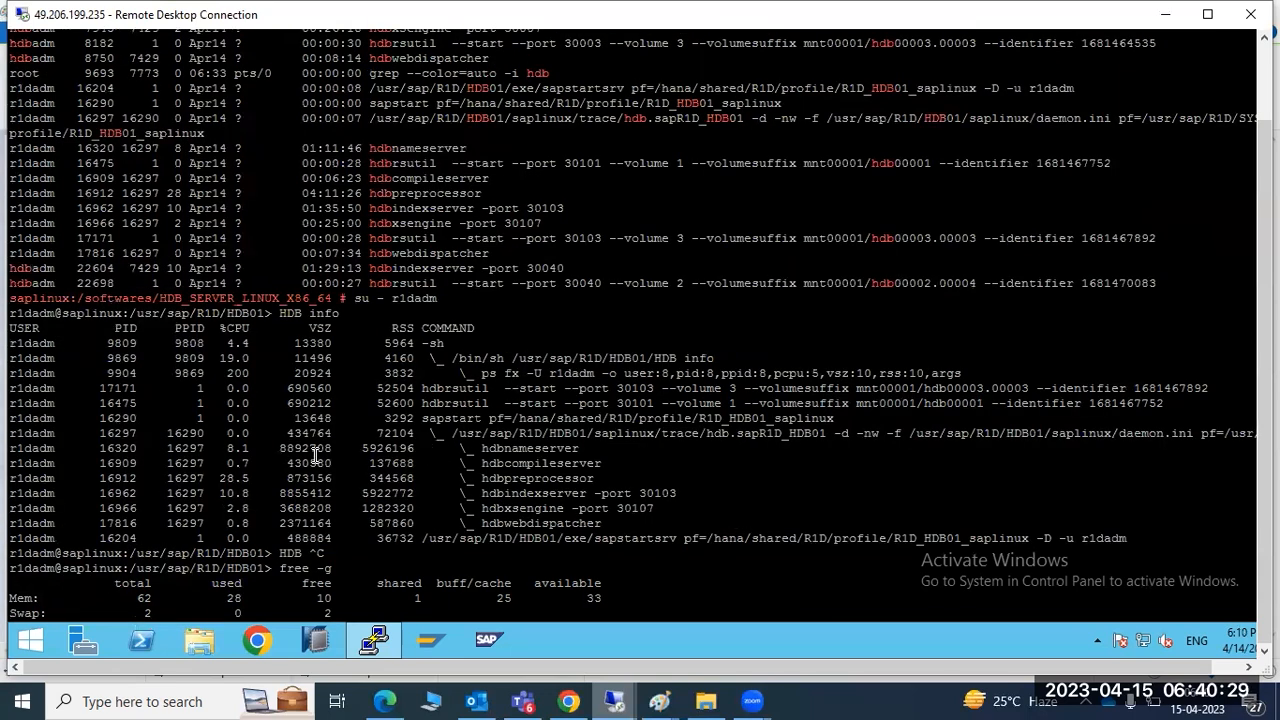
drag(50, 446, 622, 524)
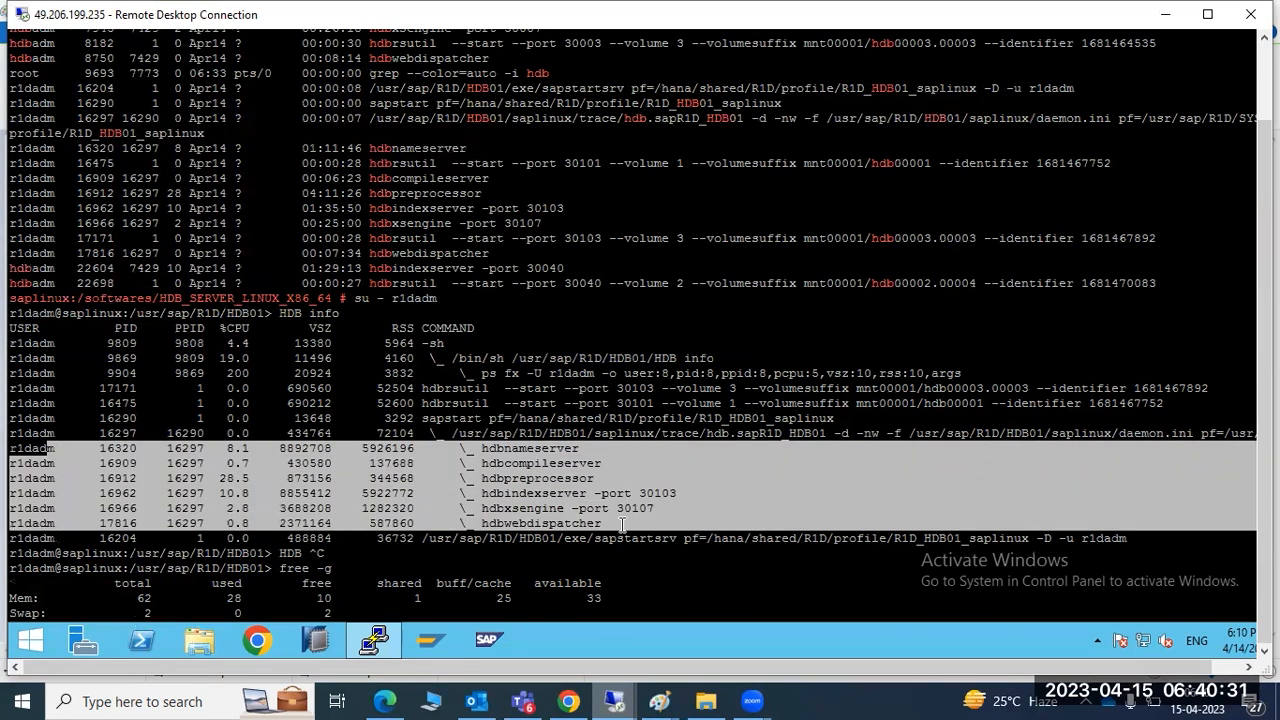
double_click(497, 449)
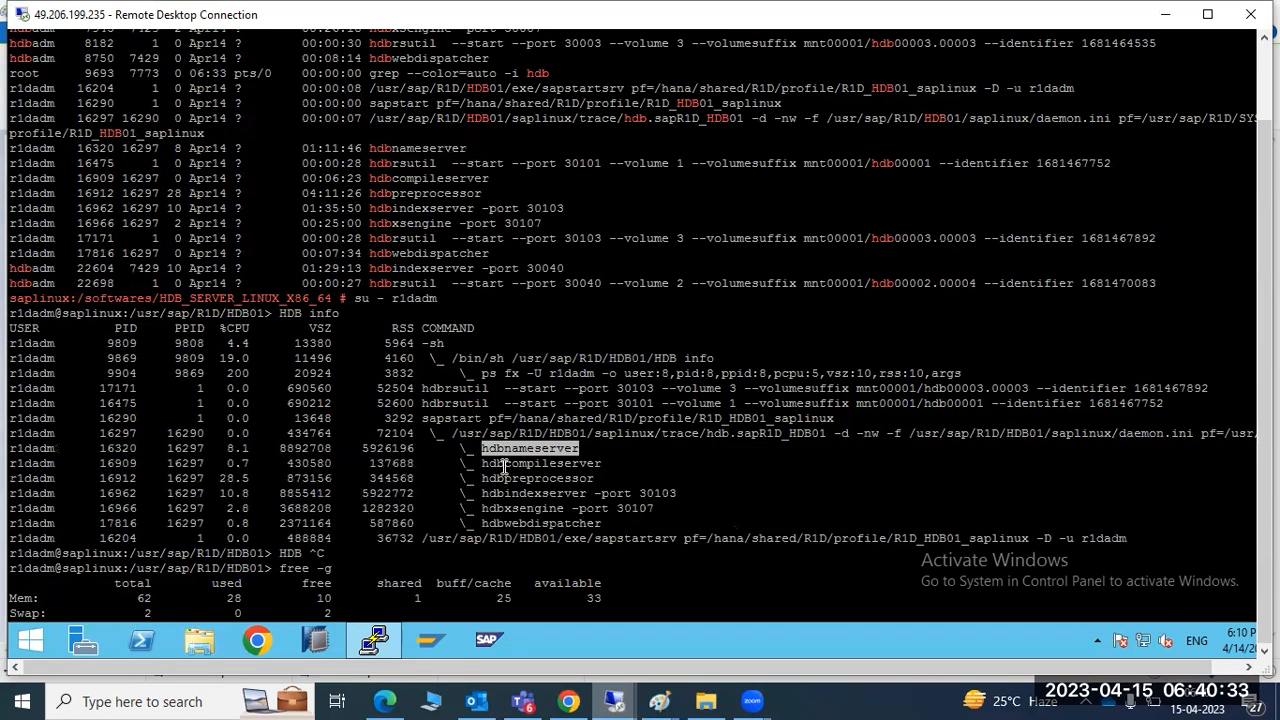
double_click(505, 466)
double_click(508, 479)
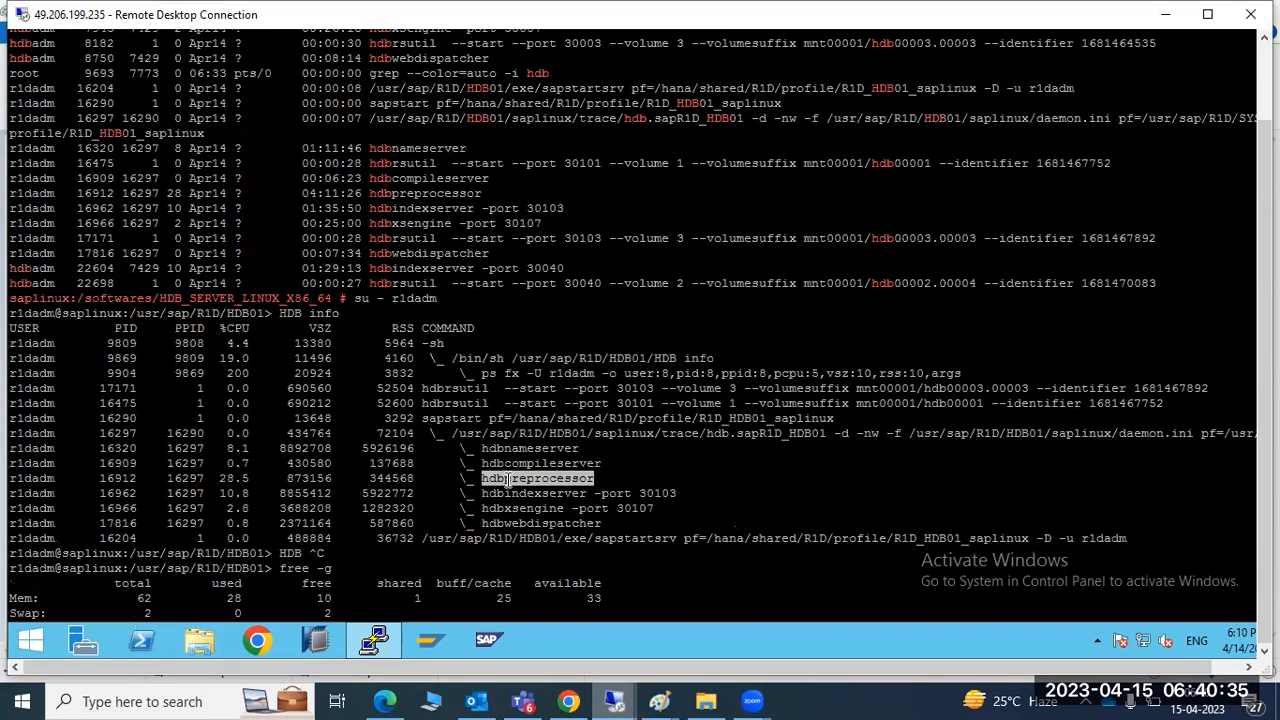
double_click(510, 494)
double_click(515, 509)
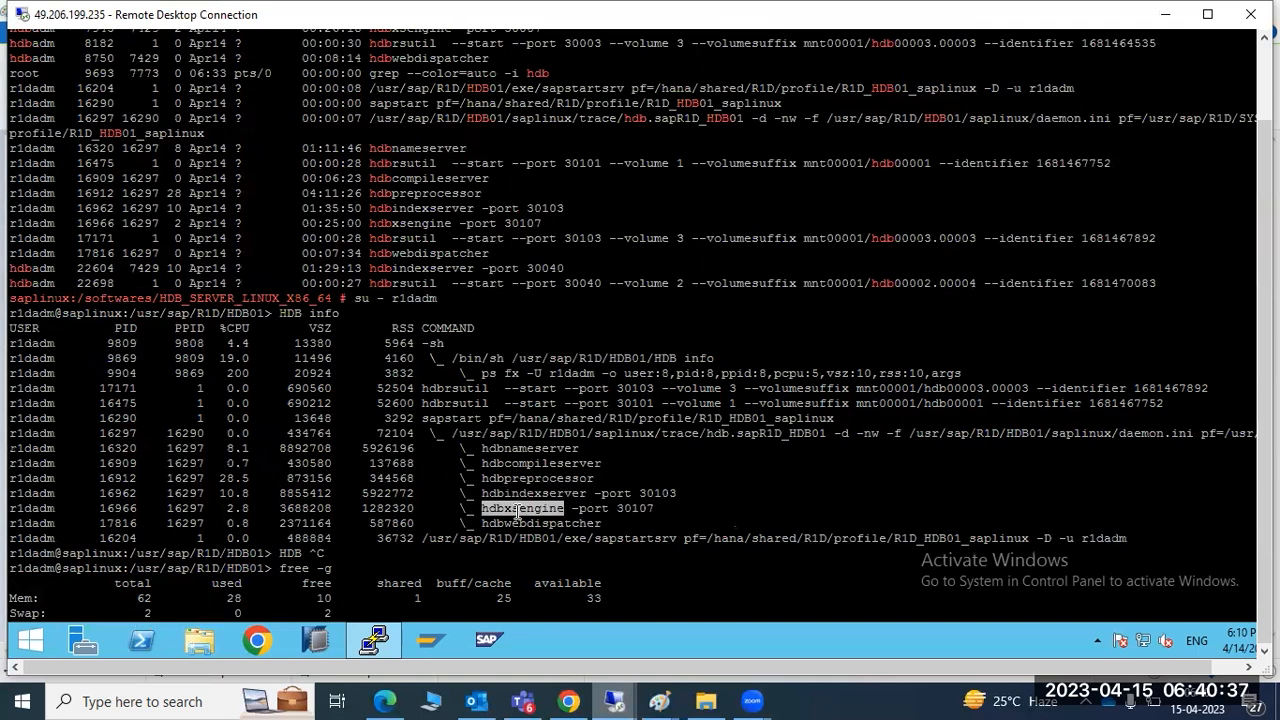
double_click(520, 524)
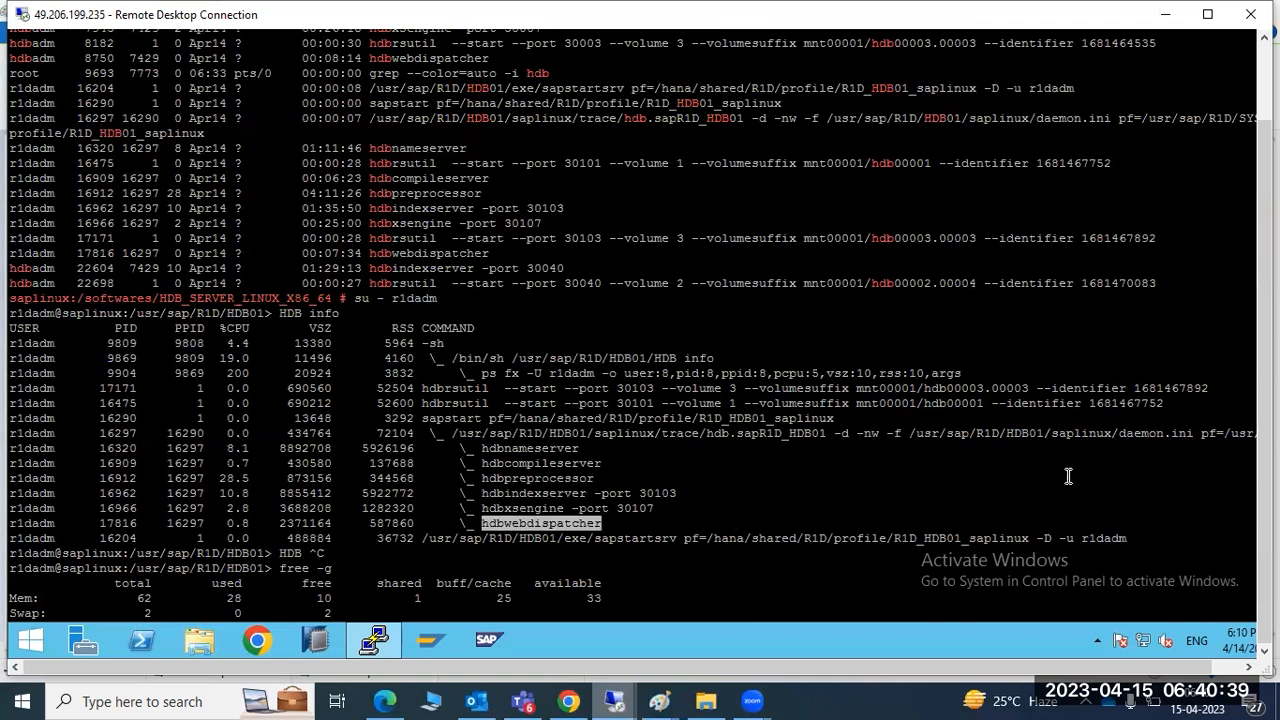
double_click(522, 432)
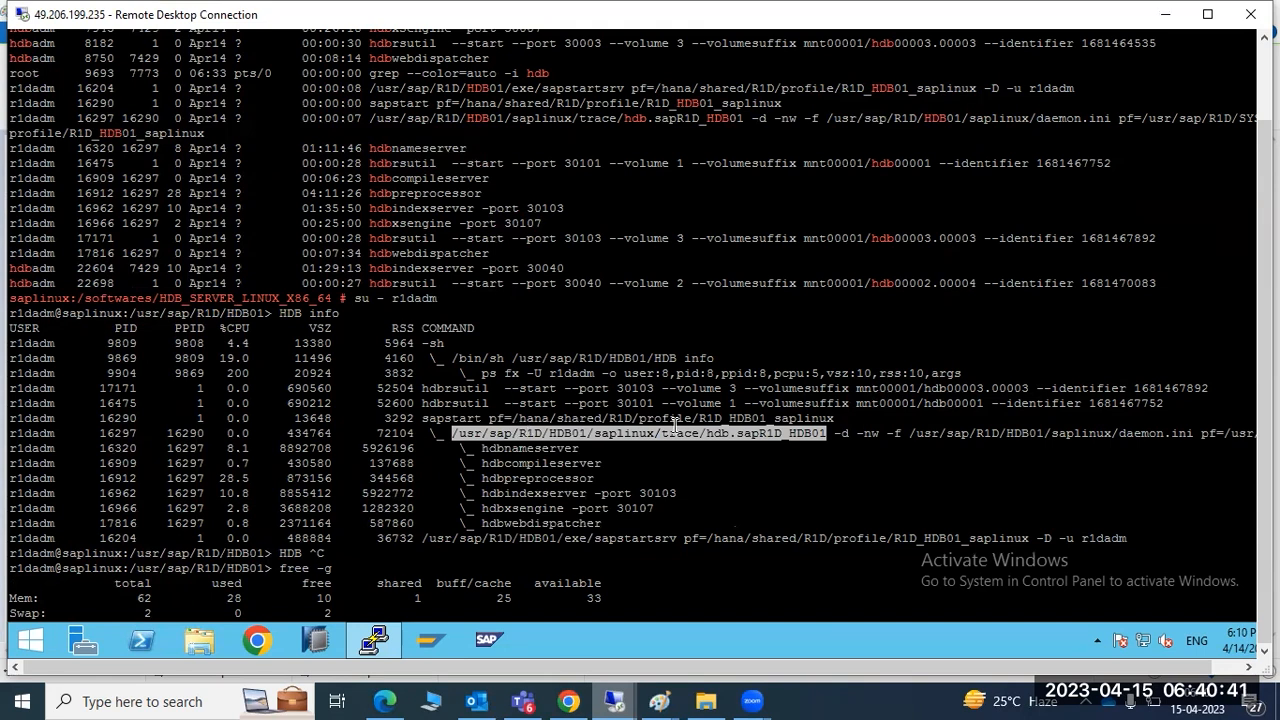
double_click(1128, 434)
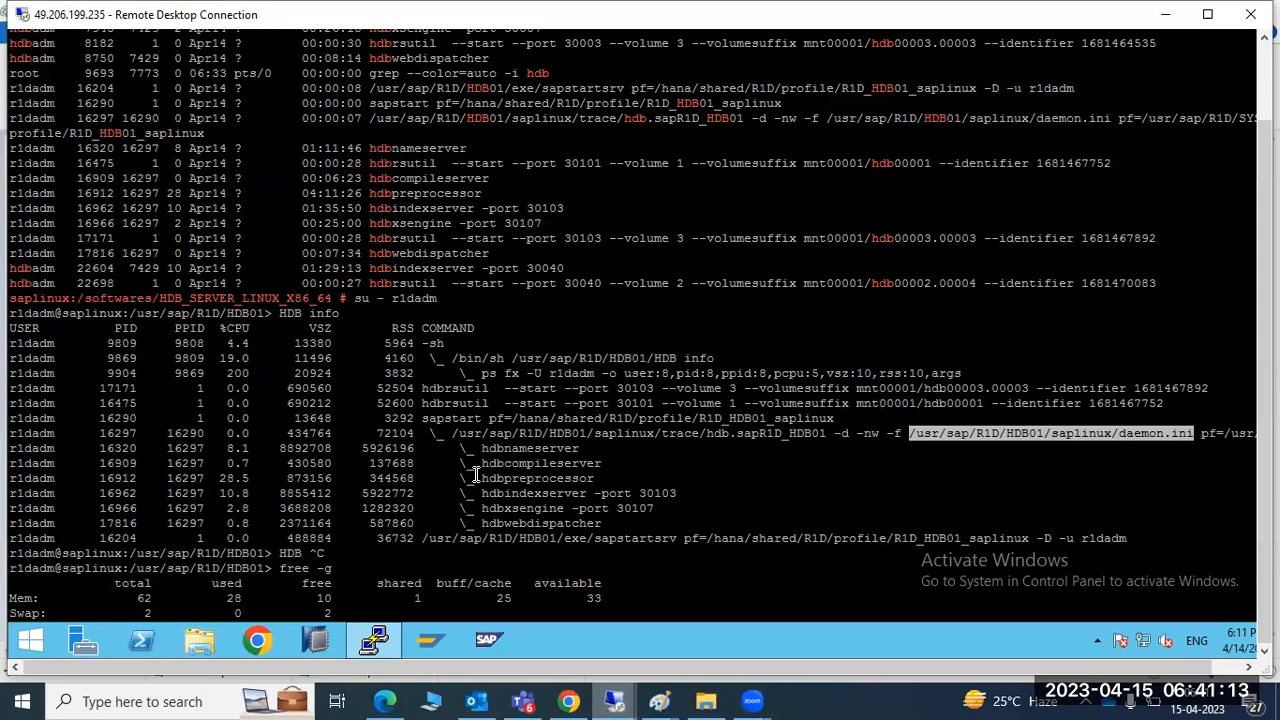
scroll(476, 476, down, 7)
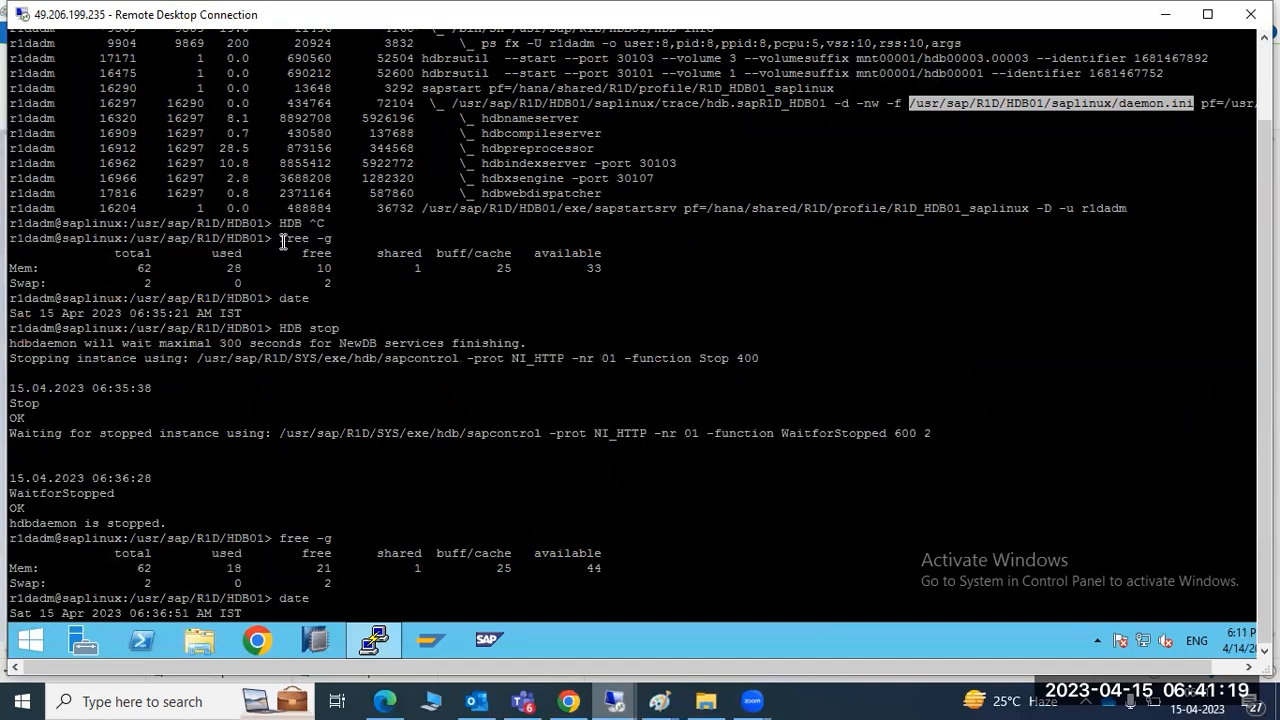
drag(281, 240, 467, 283)
drag(291, 340, 318, 468)
drag(323, 568, 247, 567)
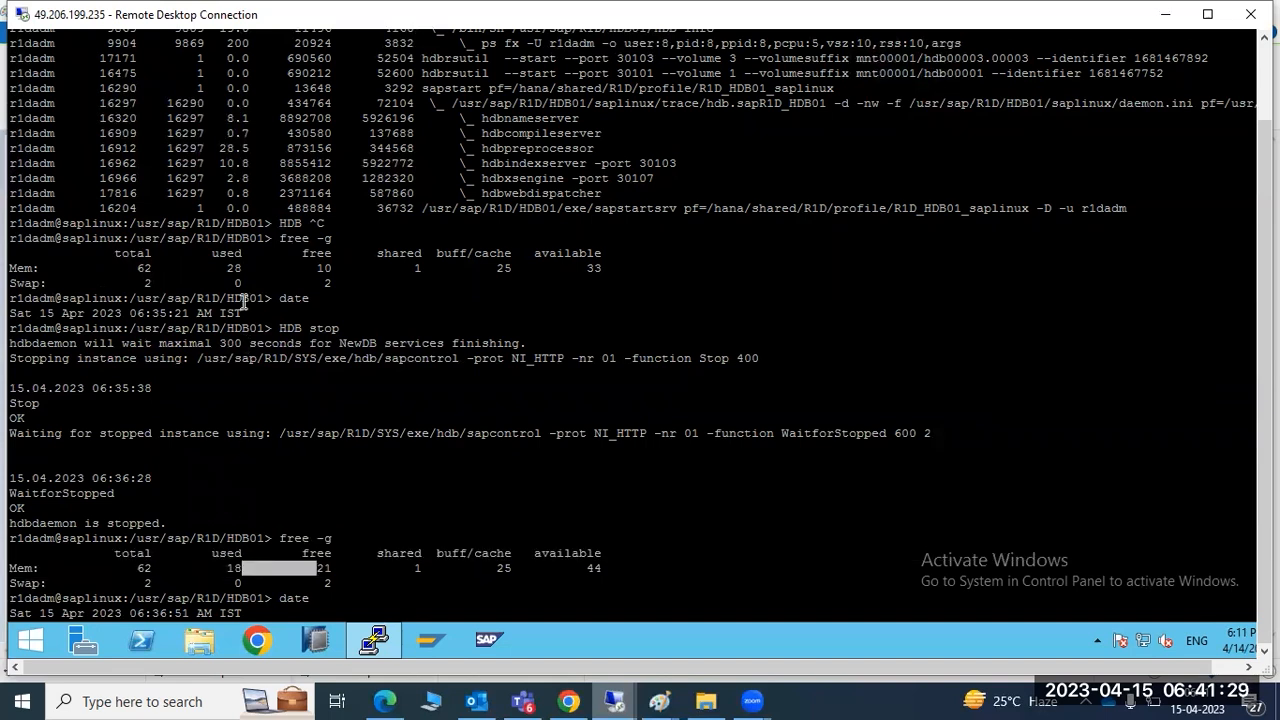
scroll(262, 395, down, 18)
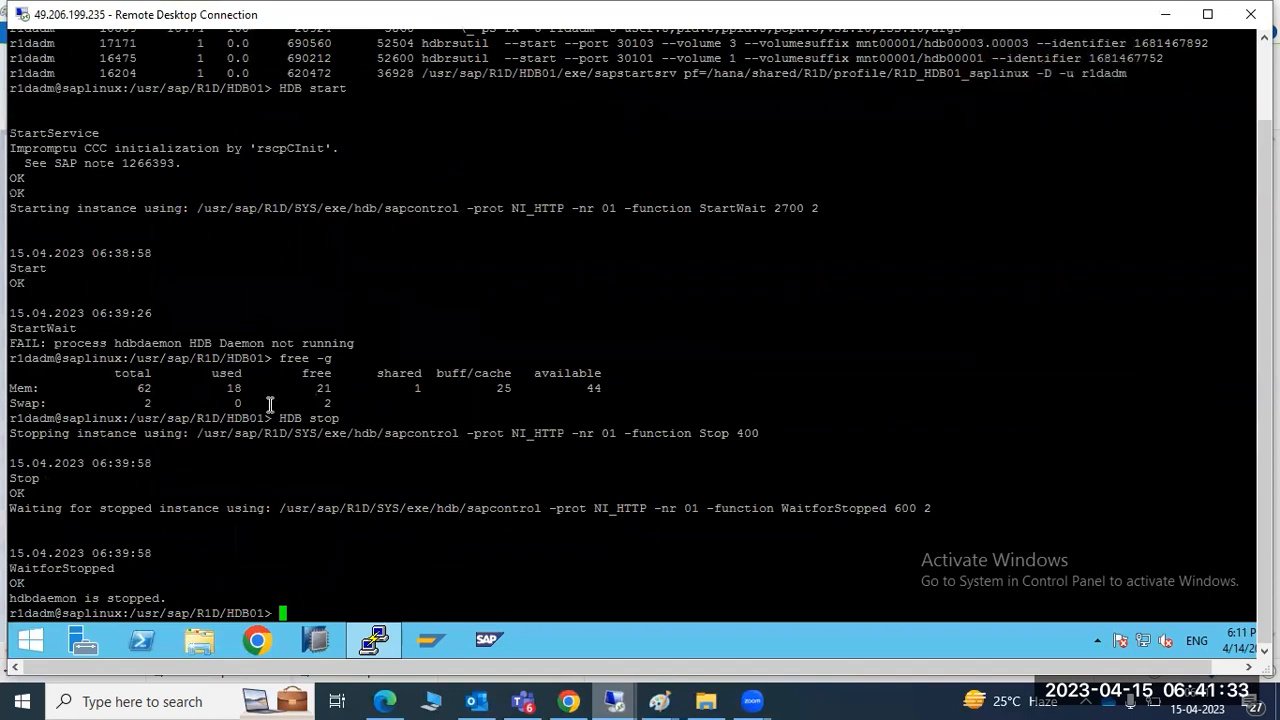
Exit r1dadm, switch to hdbadm with su - hdbadm, and run HDB info
text(exit)
key(Return)
text(su -)
text(hdbadm)
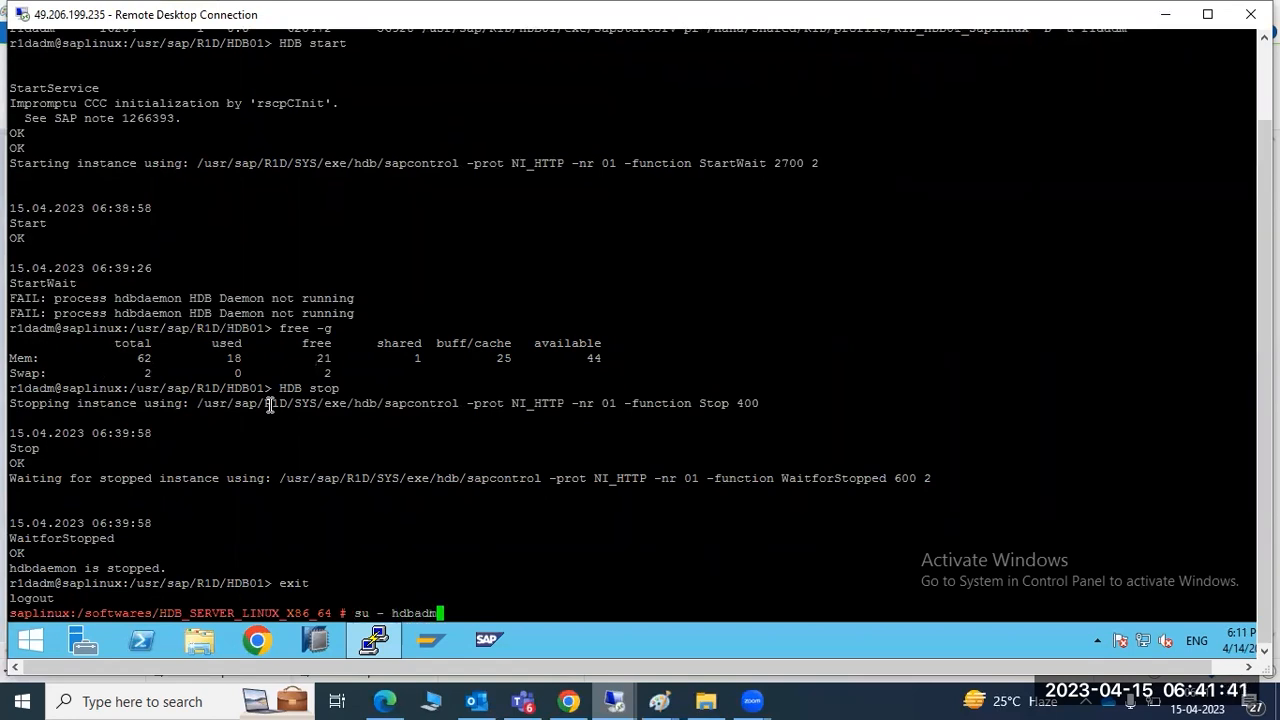
key(Return)
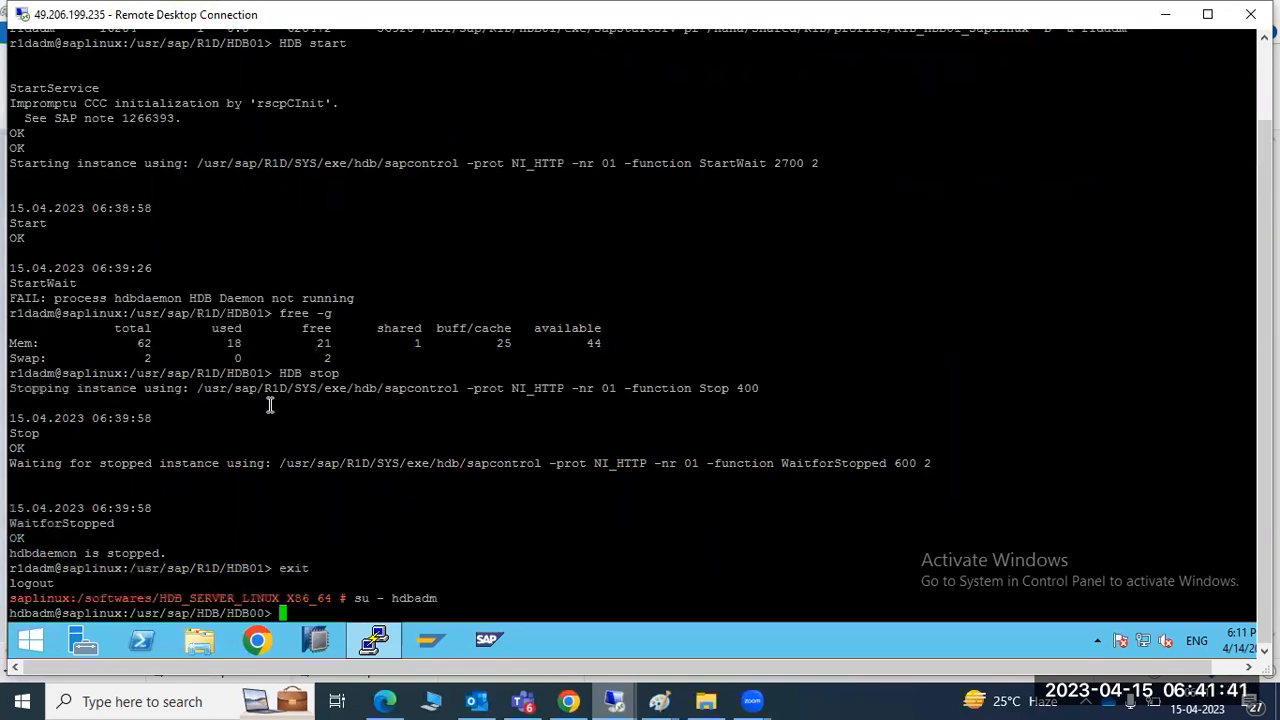
text(HDB info)
key(Return)
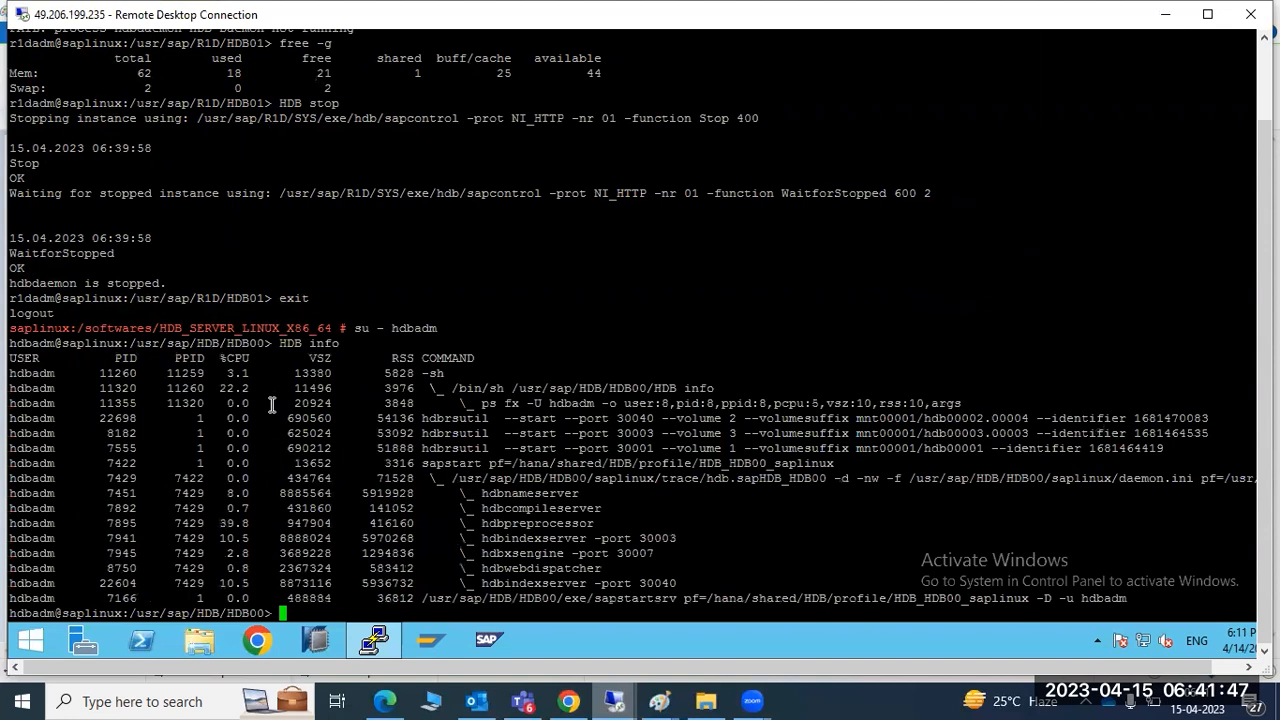
double_click(409, 327)
Hide the terminal, refresh the remote desktop twice, and bring PuTTY back
click(384, 631)
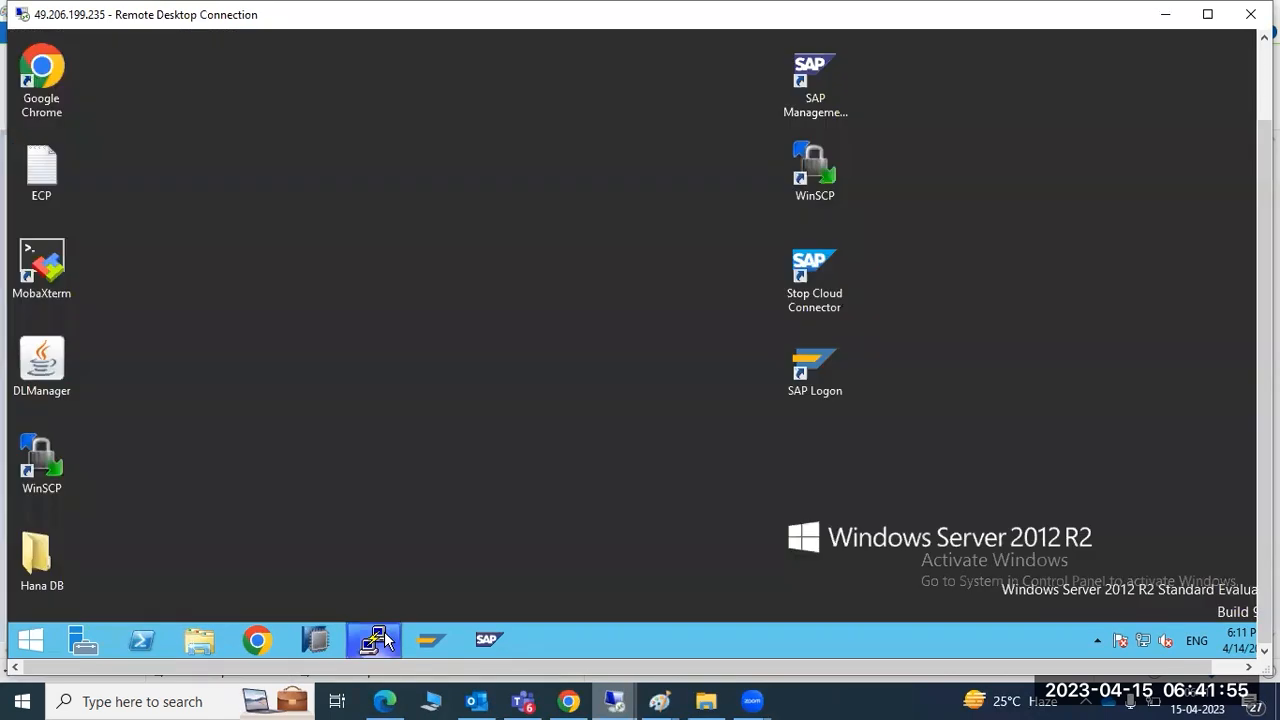
right_click(410, 262)
click(445, 316)
right_click(443, 266)
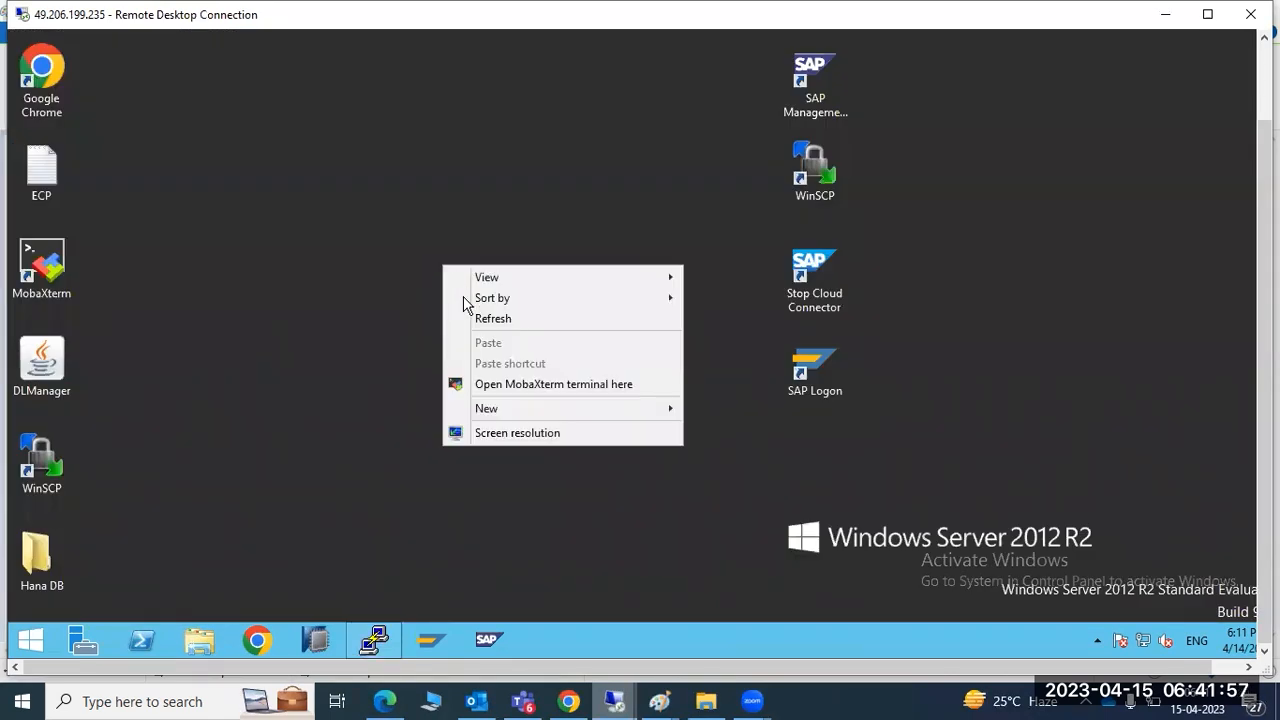
click(471, 319)
click(373, 641)
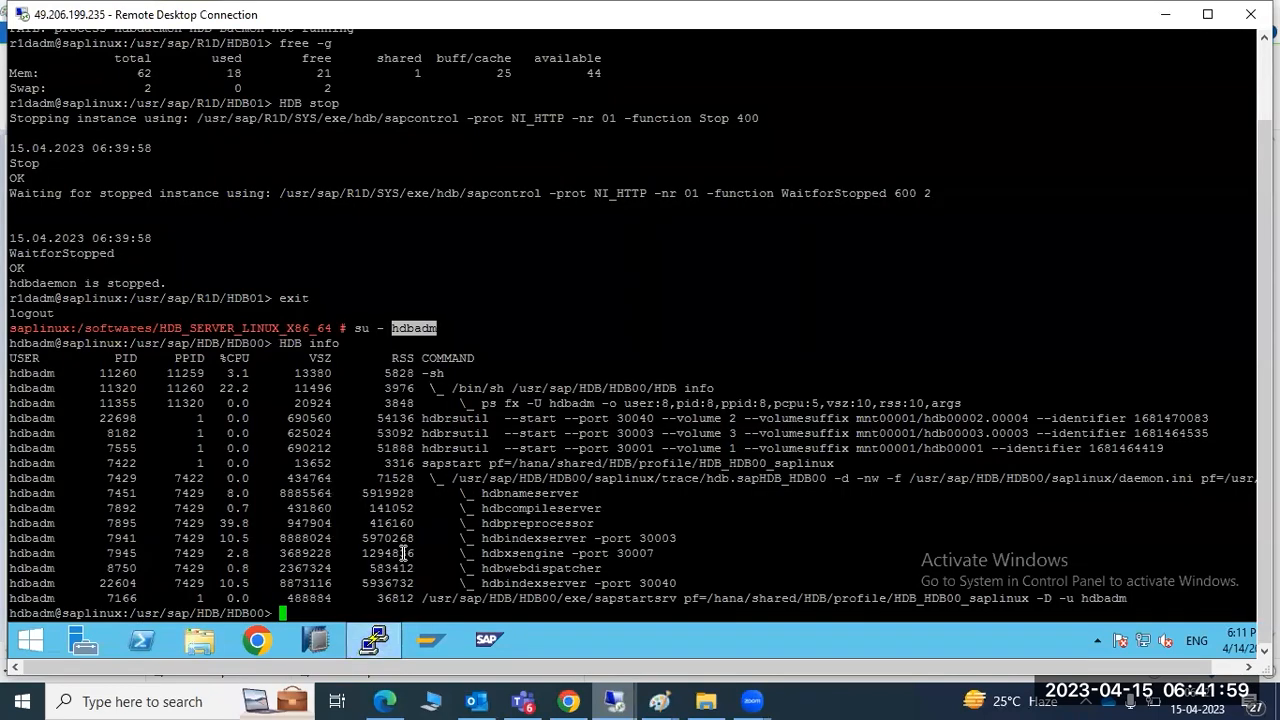
mouse_move(684, 695)
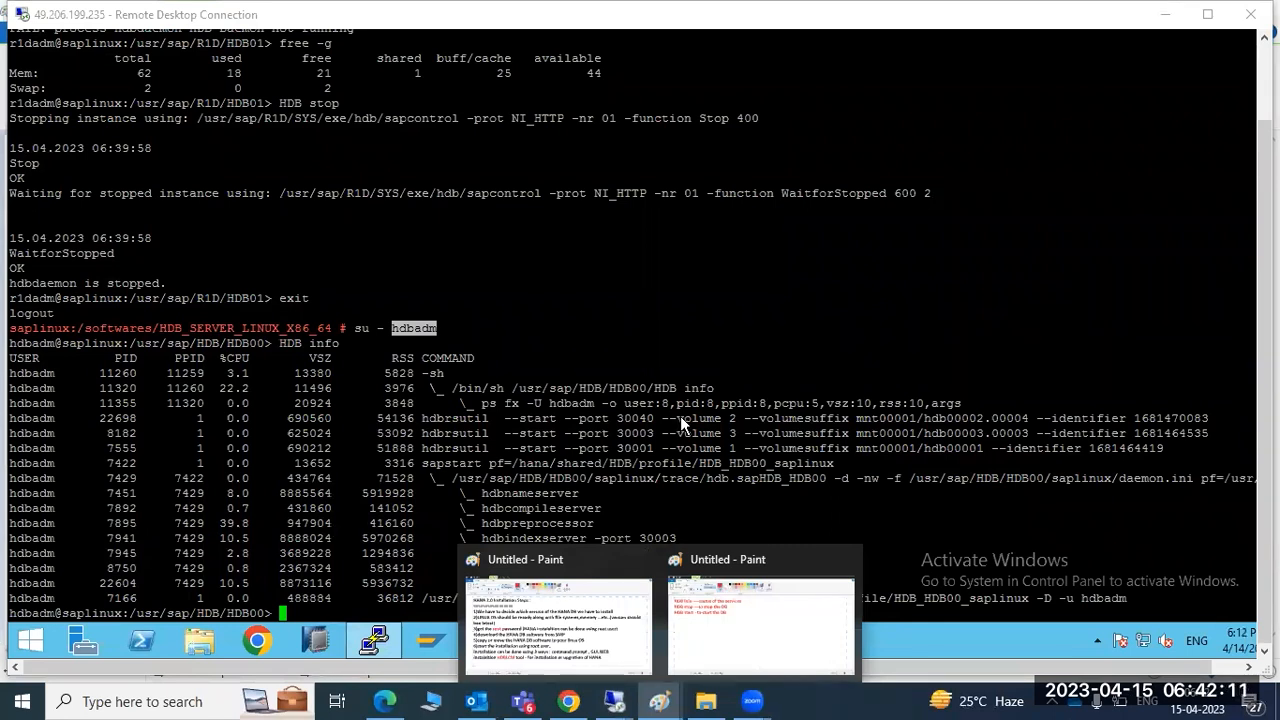
click(762, 622)
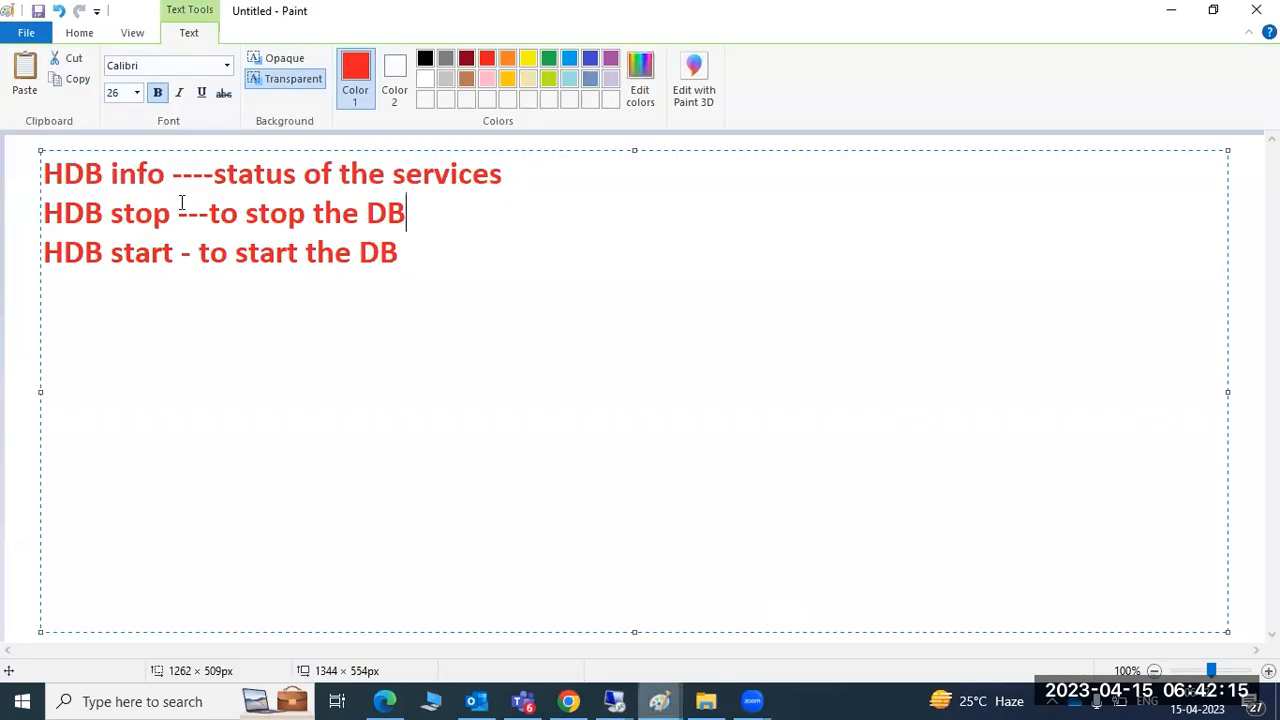
click(1168, 12)
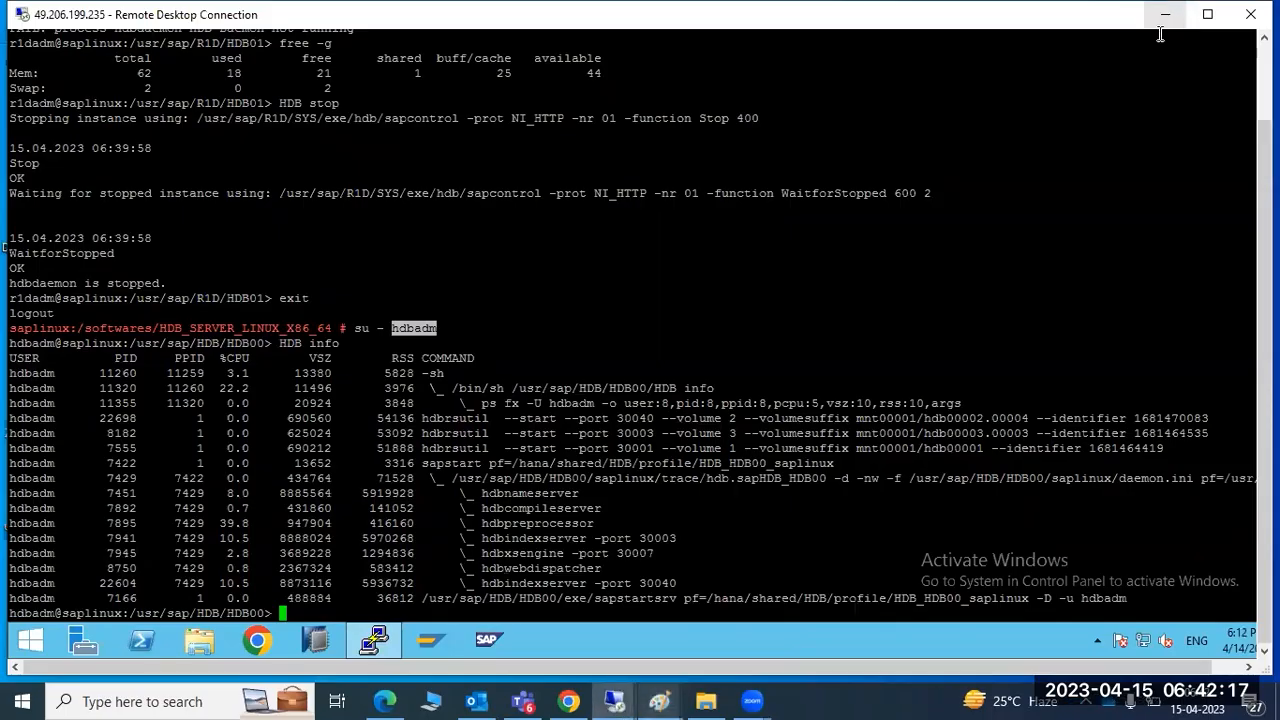
mouse_move(614, 700)
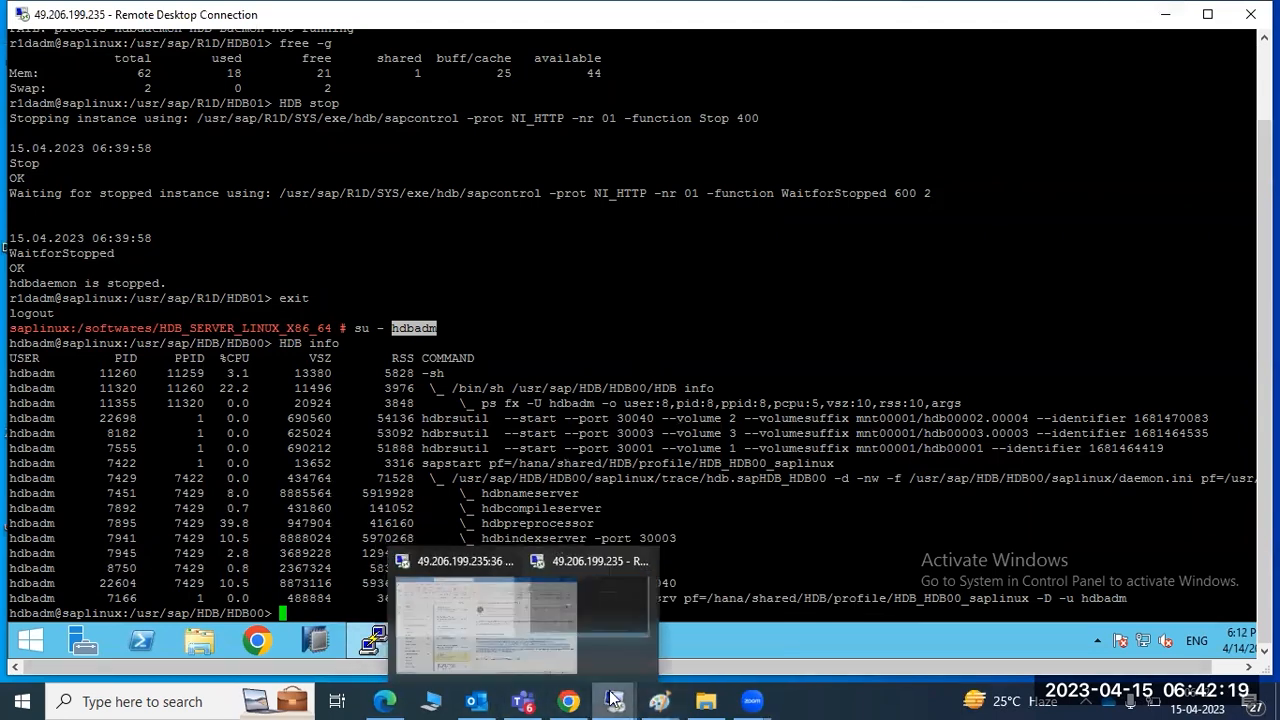
click(540, 630)
drag(435, 279, 52, 176)
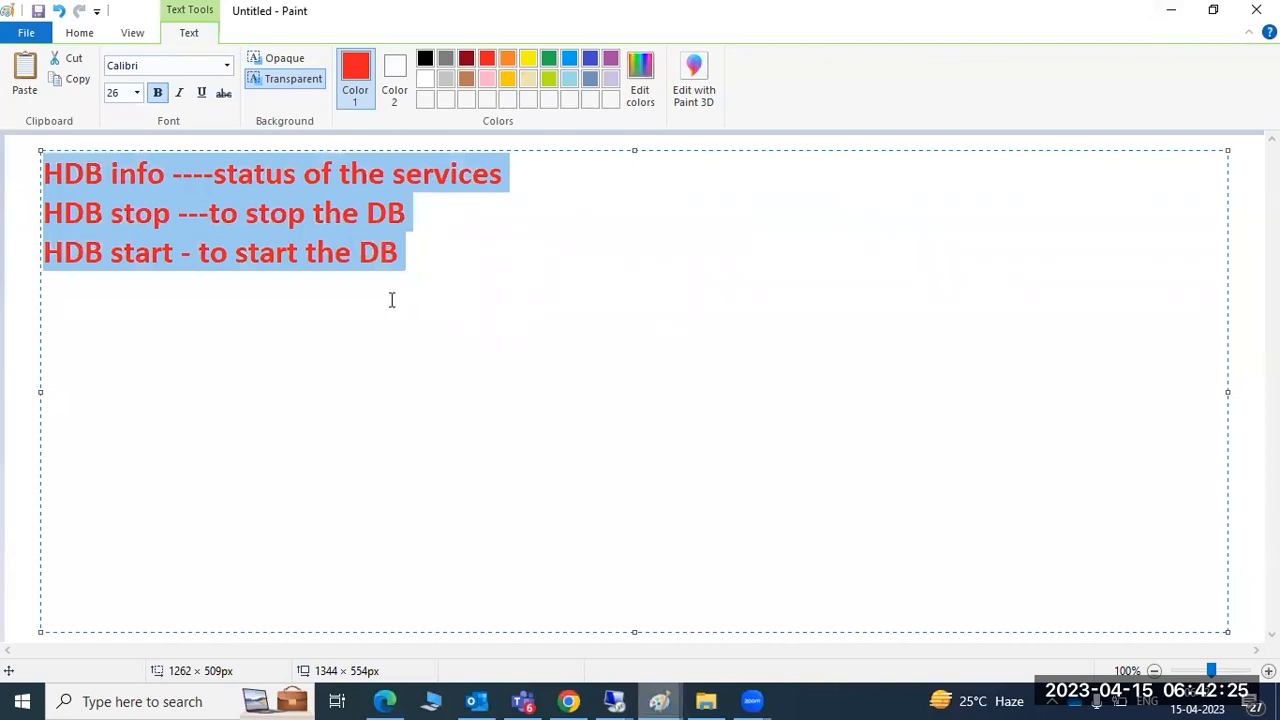
click(419, 251)
drag(419, 251, 47, 162)
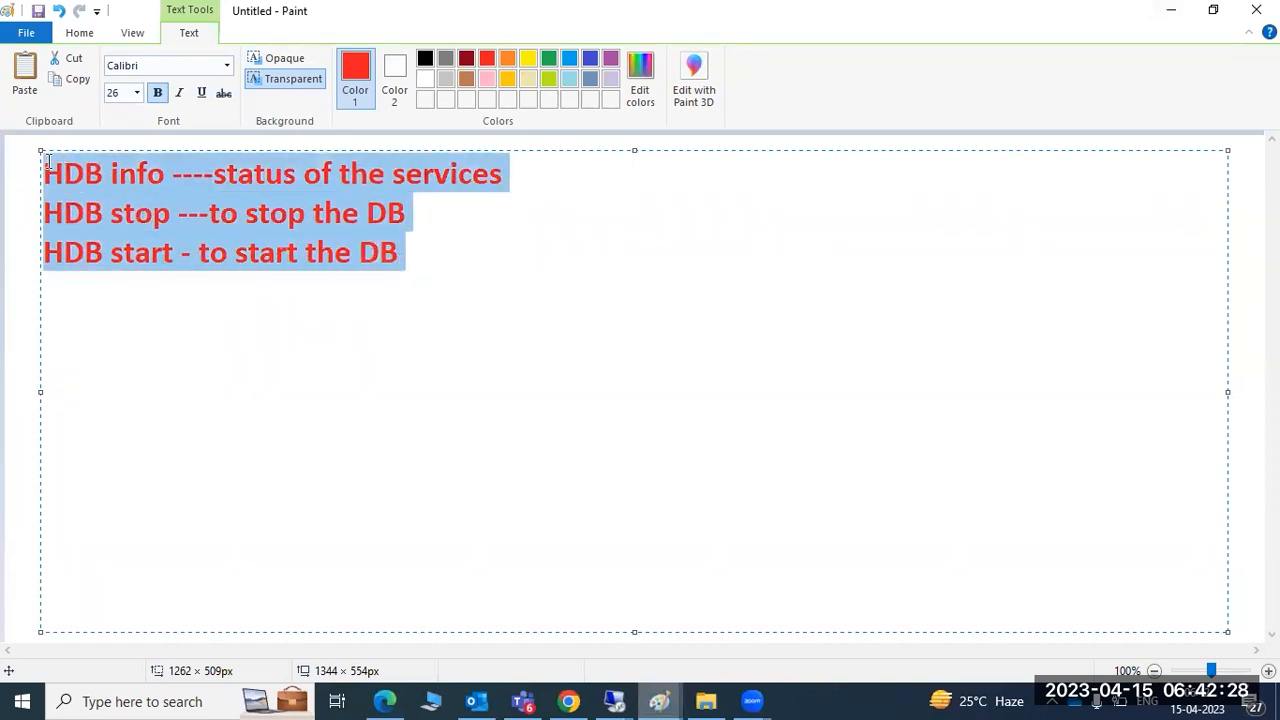
click(137, 175)
double_click(140, 215)
double_click(150, 256)
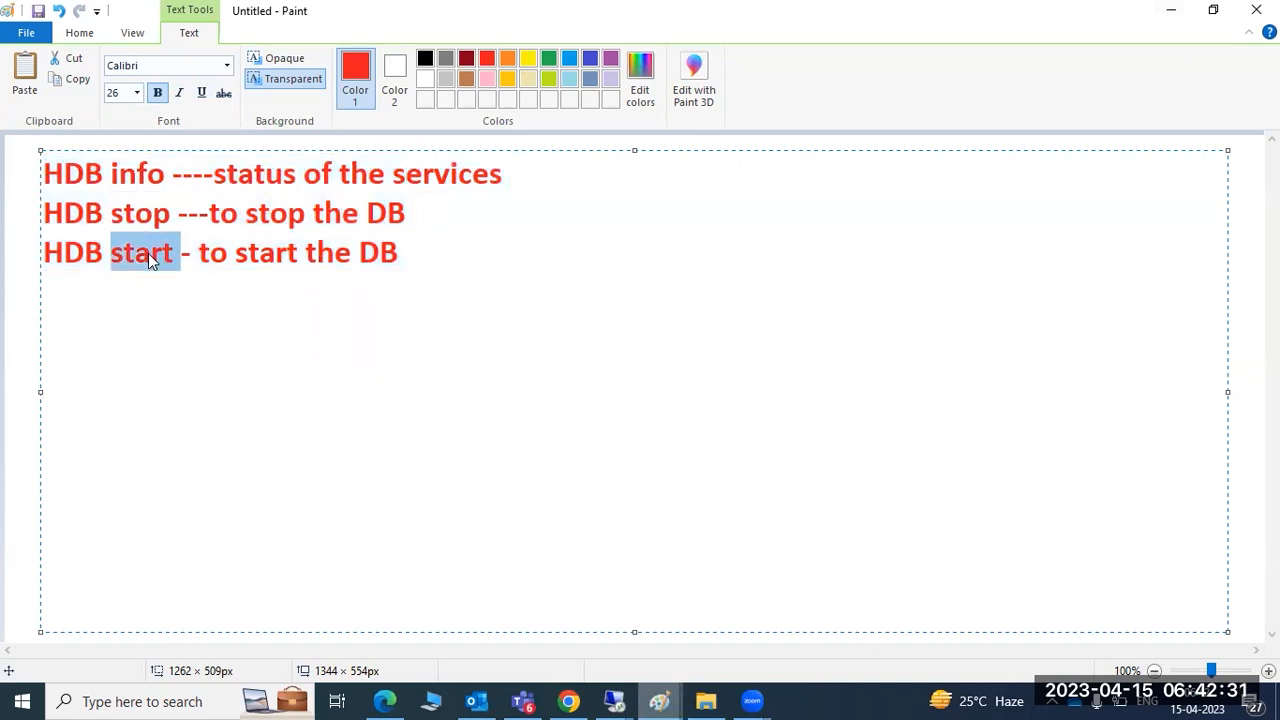
click(1171, 10)
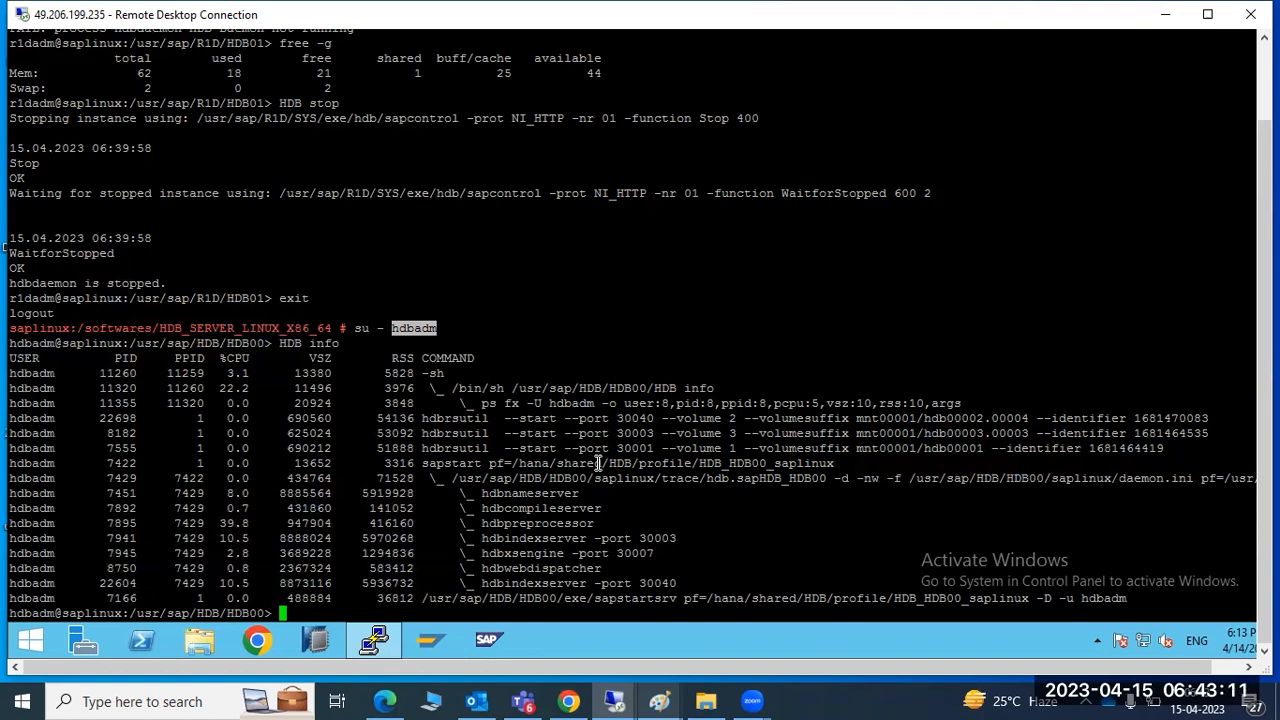
Hide the terminal and refresh the remote desktop
click(376, 641)
right_click(380, 337)
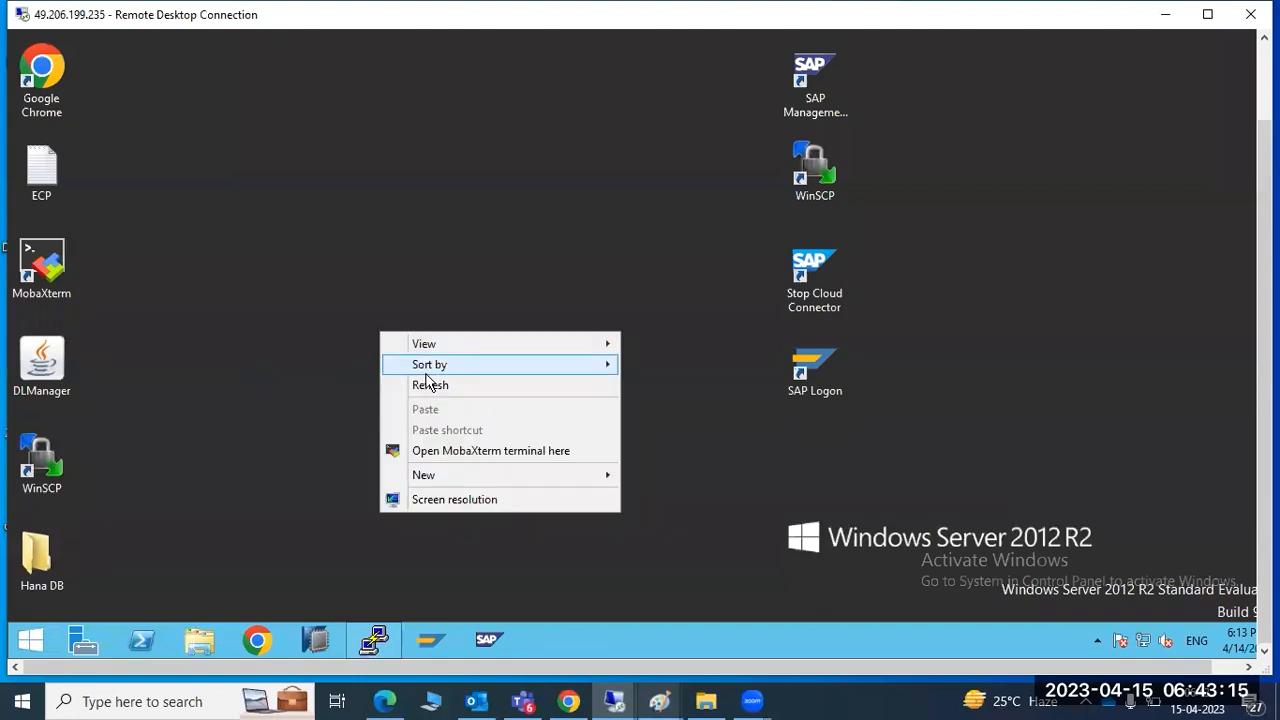
click(427, 385)
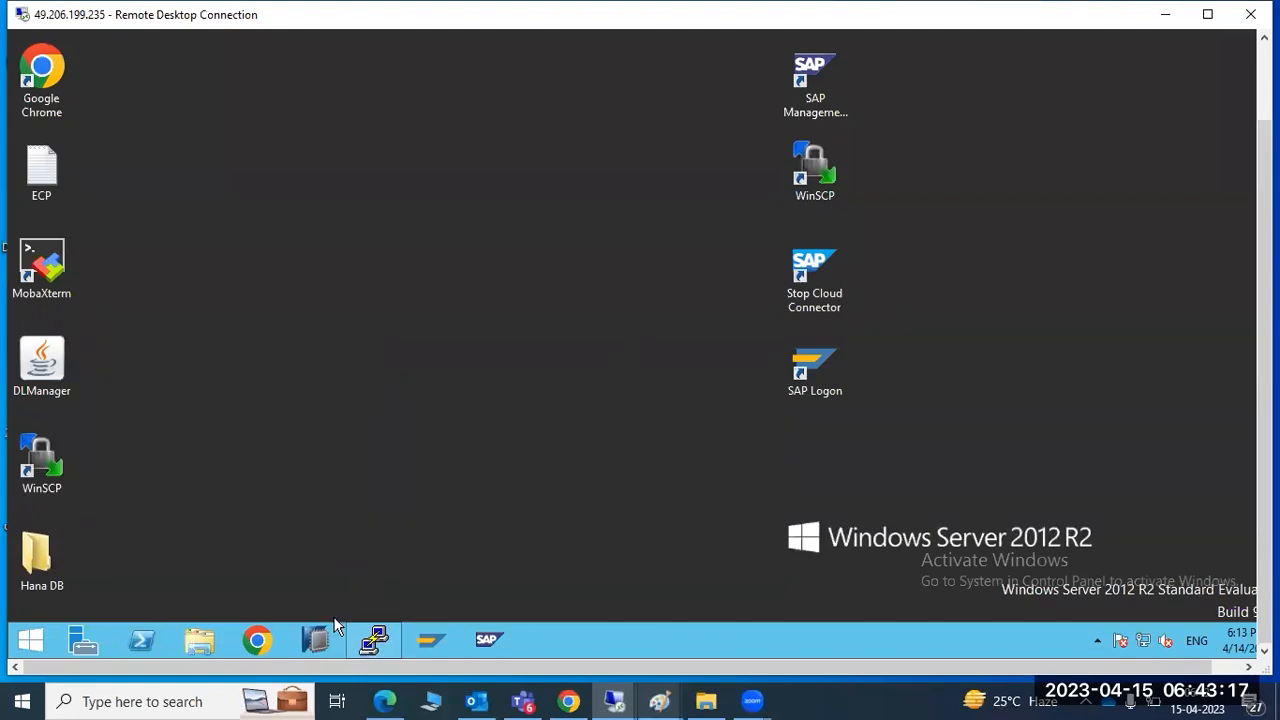
In Paint, add the note 'HANA studio - to perform administration tasks we have to use HANA studio'
mouse_move(662, 701)
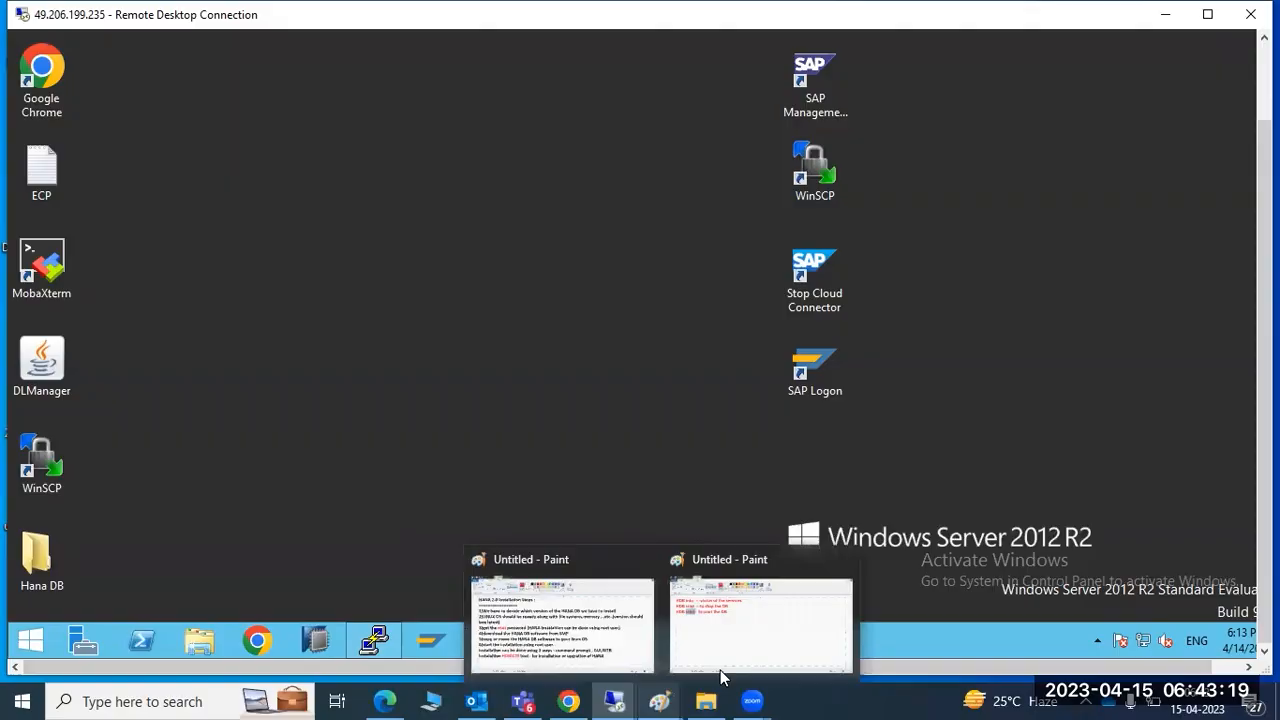
click(720, 670)
click(500, 257)
key(Return)
key(Return)
text(HANA)
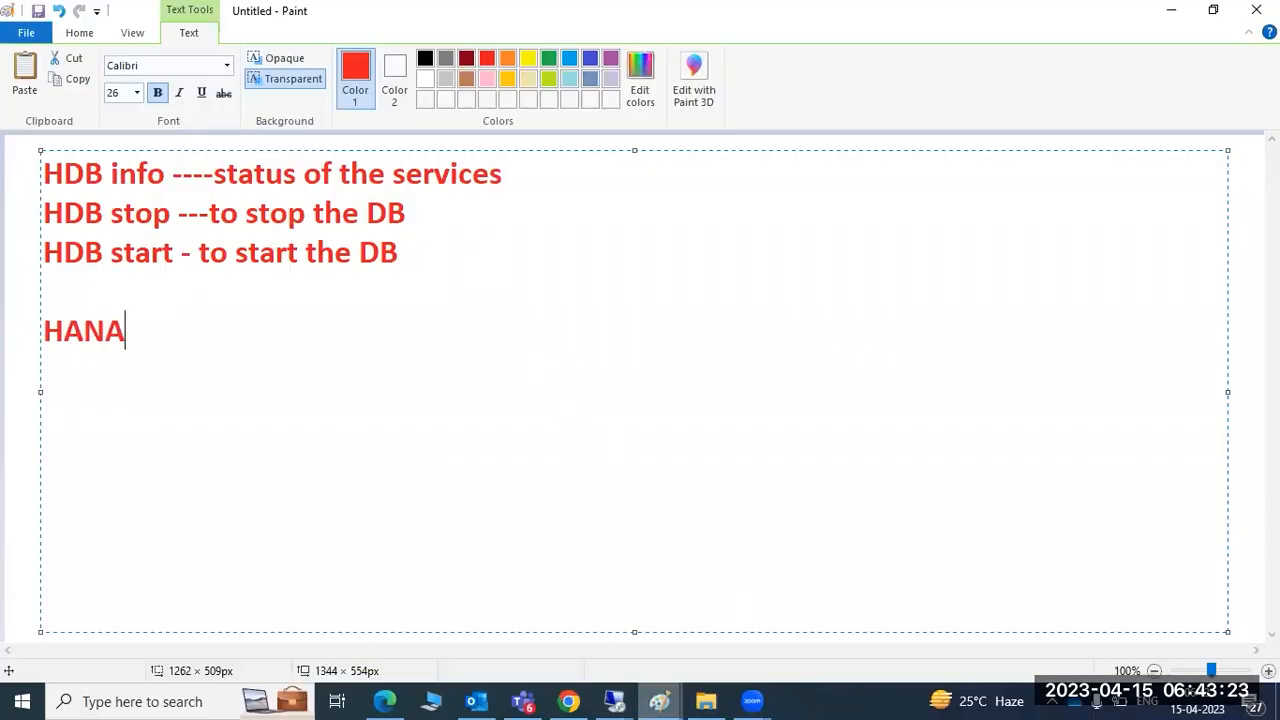
text( studio - to perform ad)
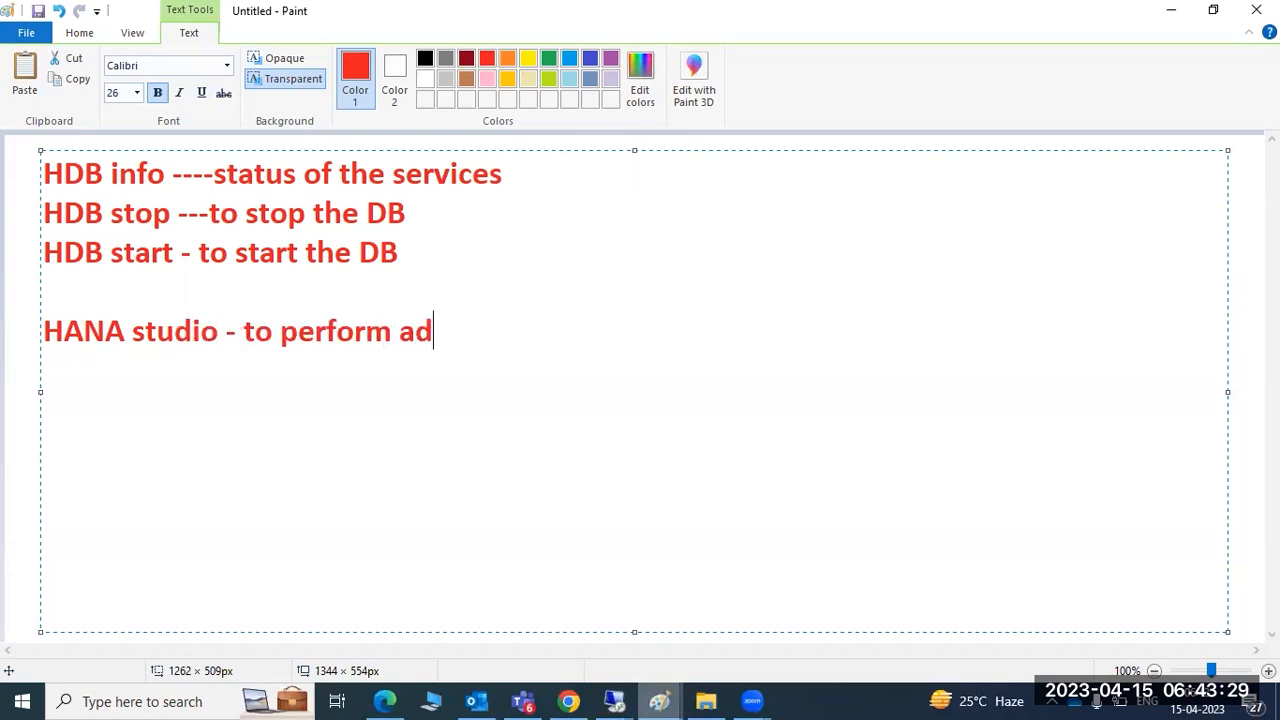
text(ministratio)
text(n tasks -)
text(-we jae t)
key(BackSpace)
key(BackSpace)
key(BackSpace)
key(BackSpace)
key(BackSpace)
text(have to)
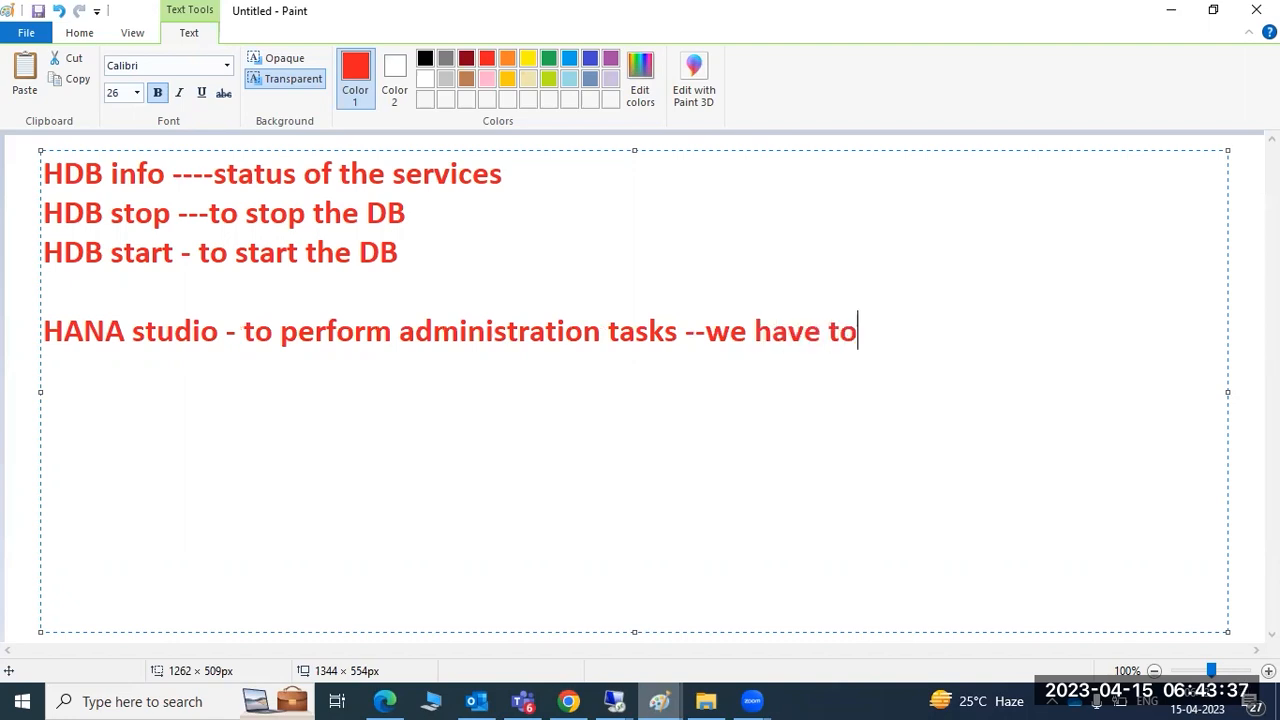
text( use HANA )
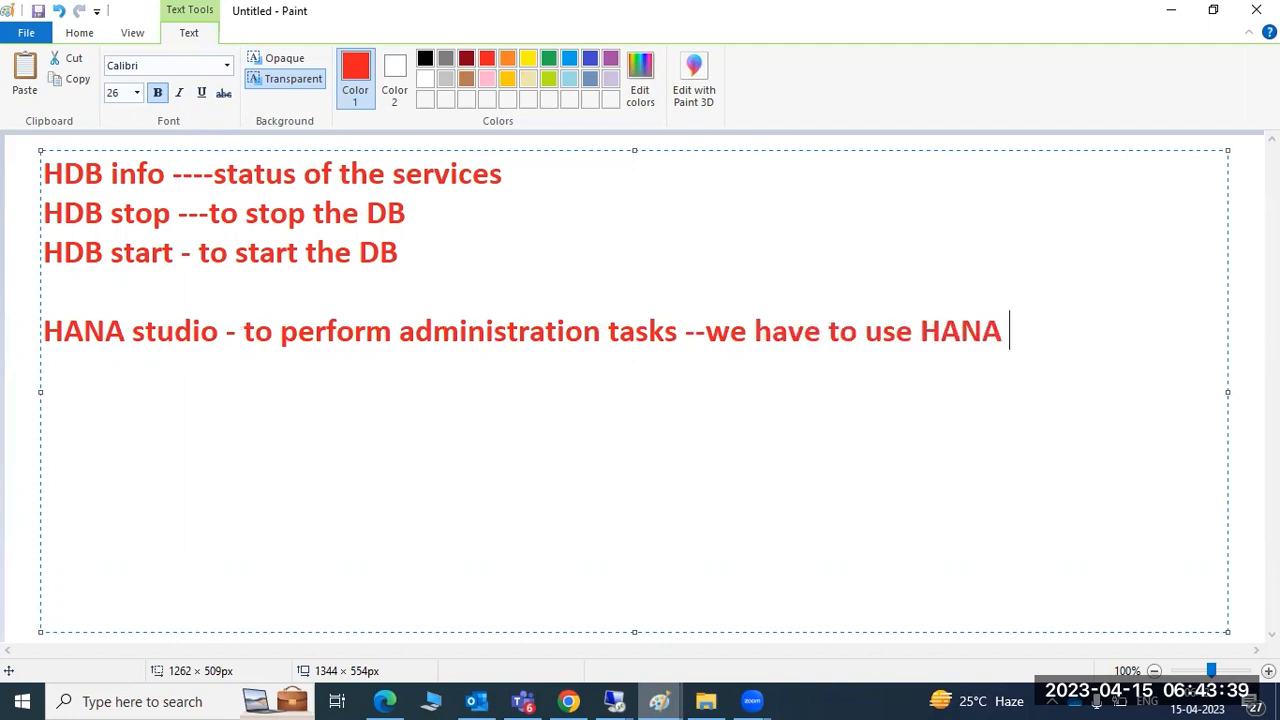
text(studio)
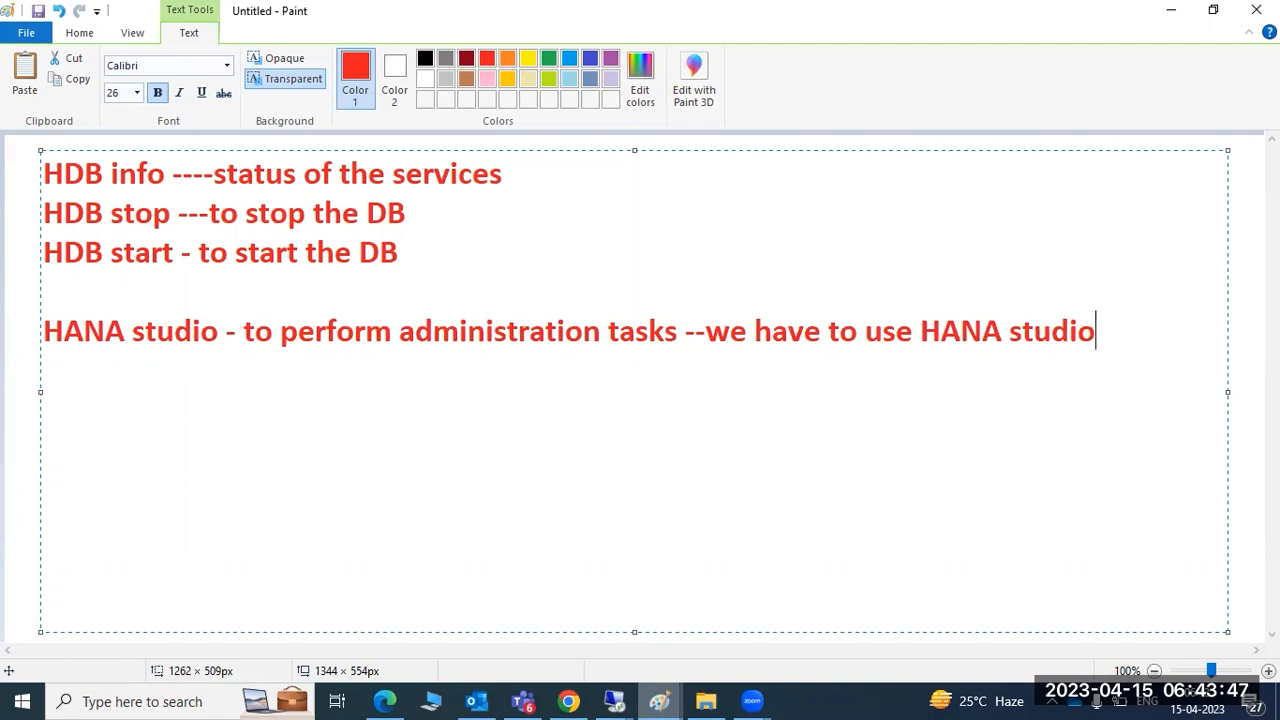
key(Return)
key(Return)
Minimize Paint and refresh the remote desktop several times
click(1176, 12)
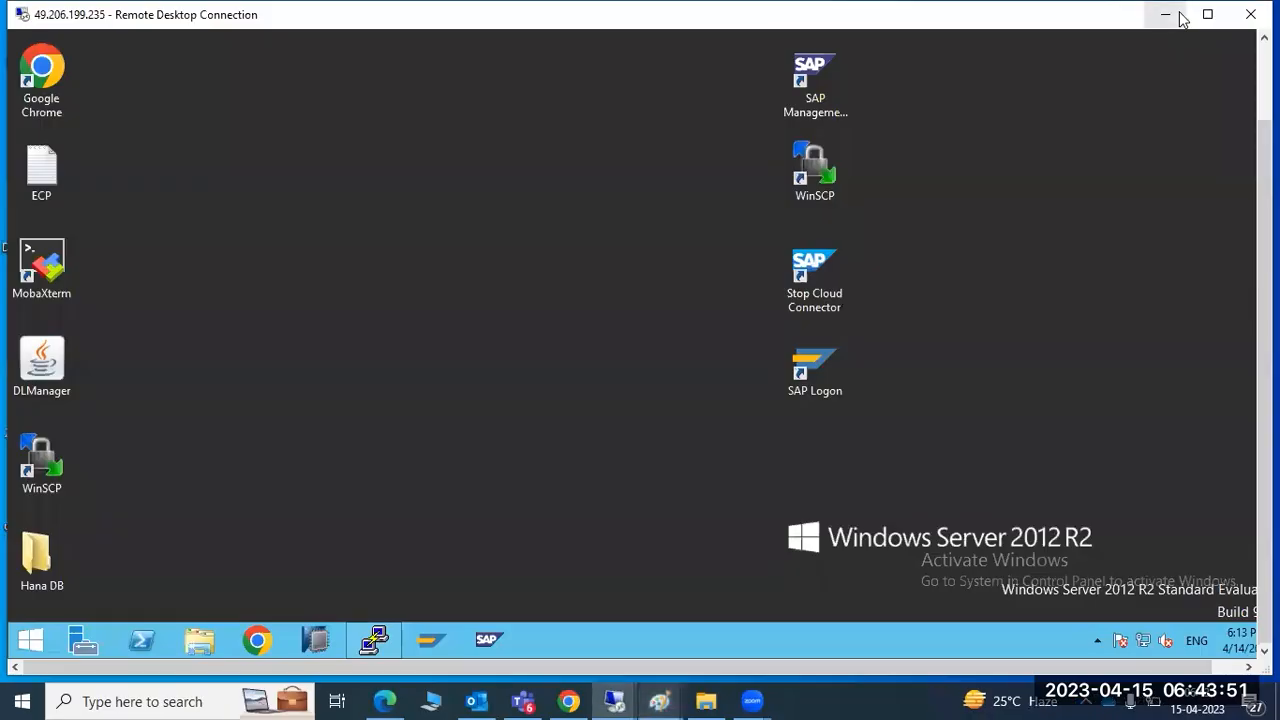
right_click(350, 226)
click(399, 284)
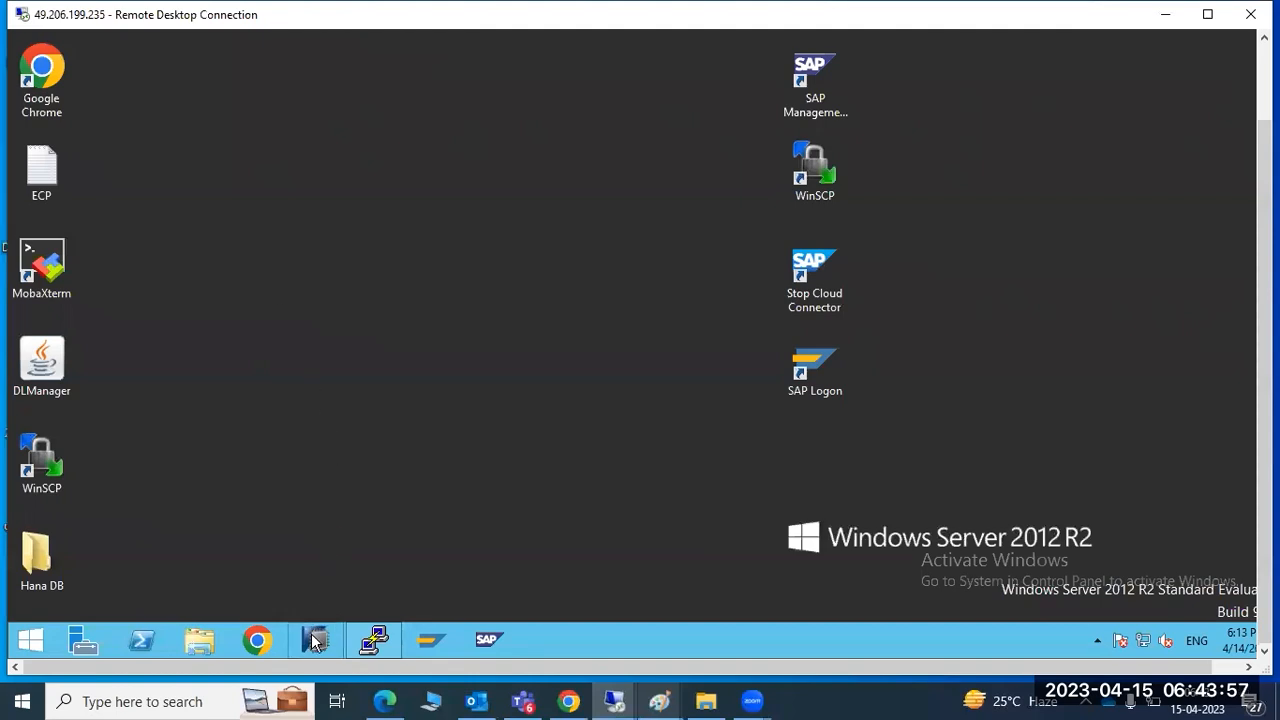
right_click(290, 209)
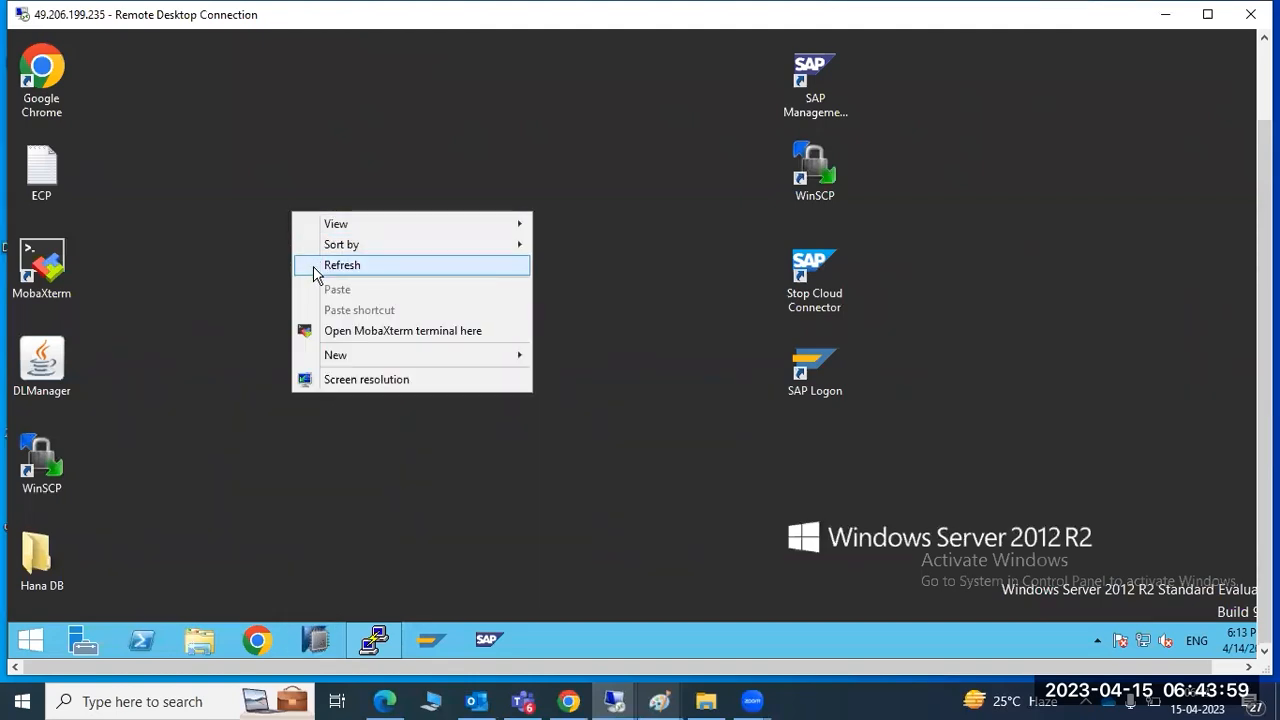
click(312, 266)
right_click(272, 240)
click(324, 296)
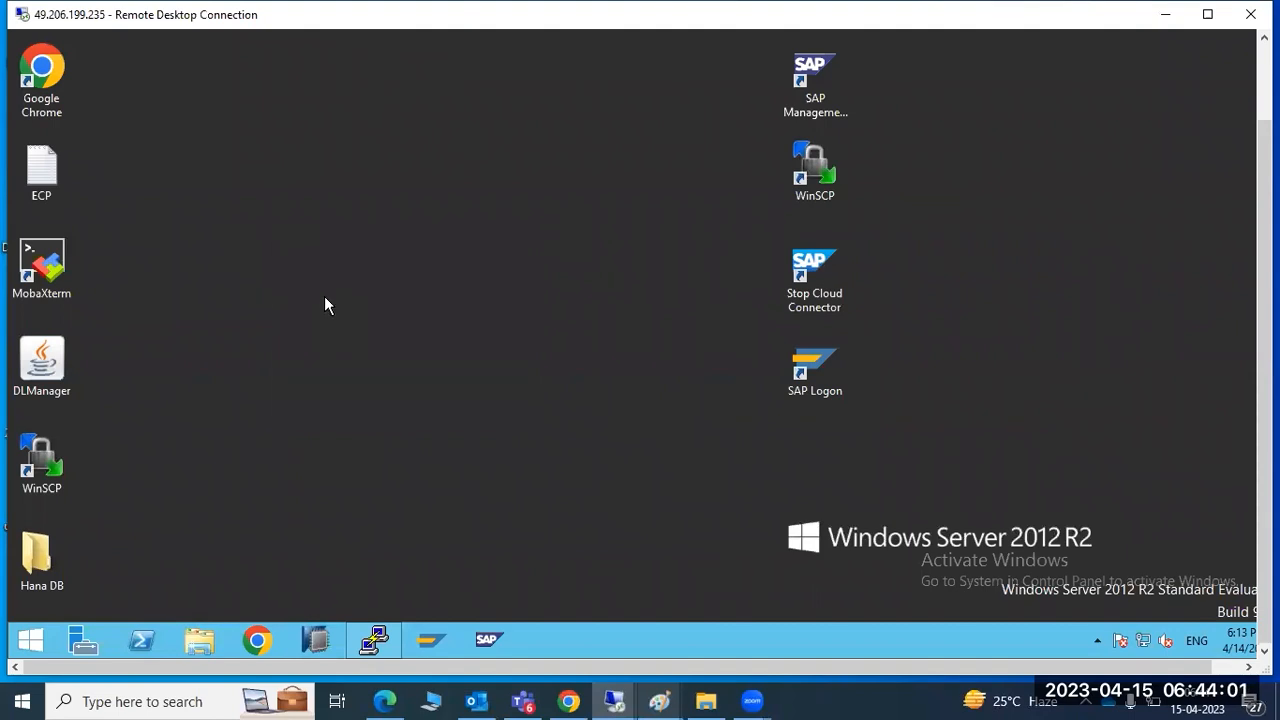
right_click(290, 187)
click(335, 238)
Search 'stu' on the Start screen and launch SAP HANA Studio
click(30, 640)
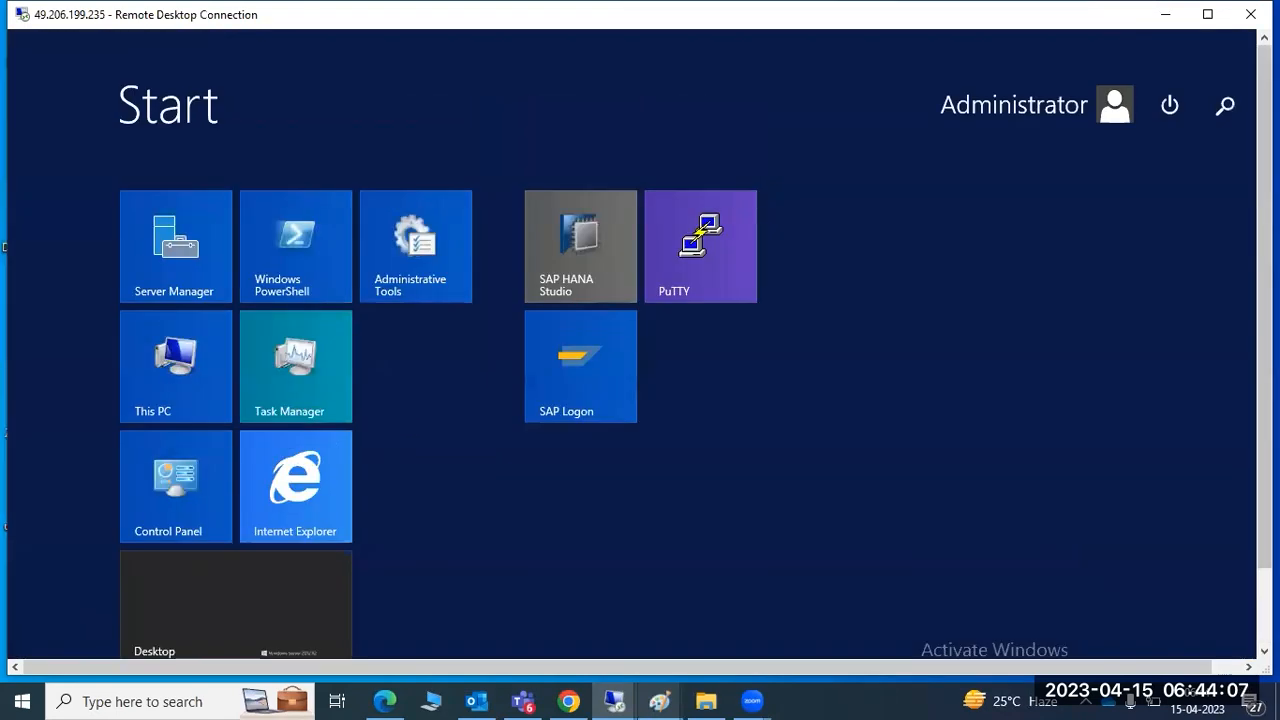
click(1230, 108)
text(s)
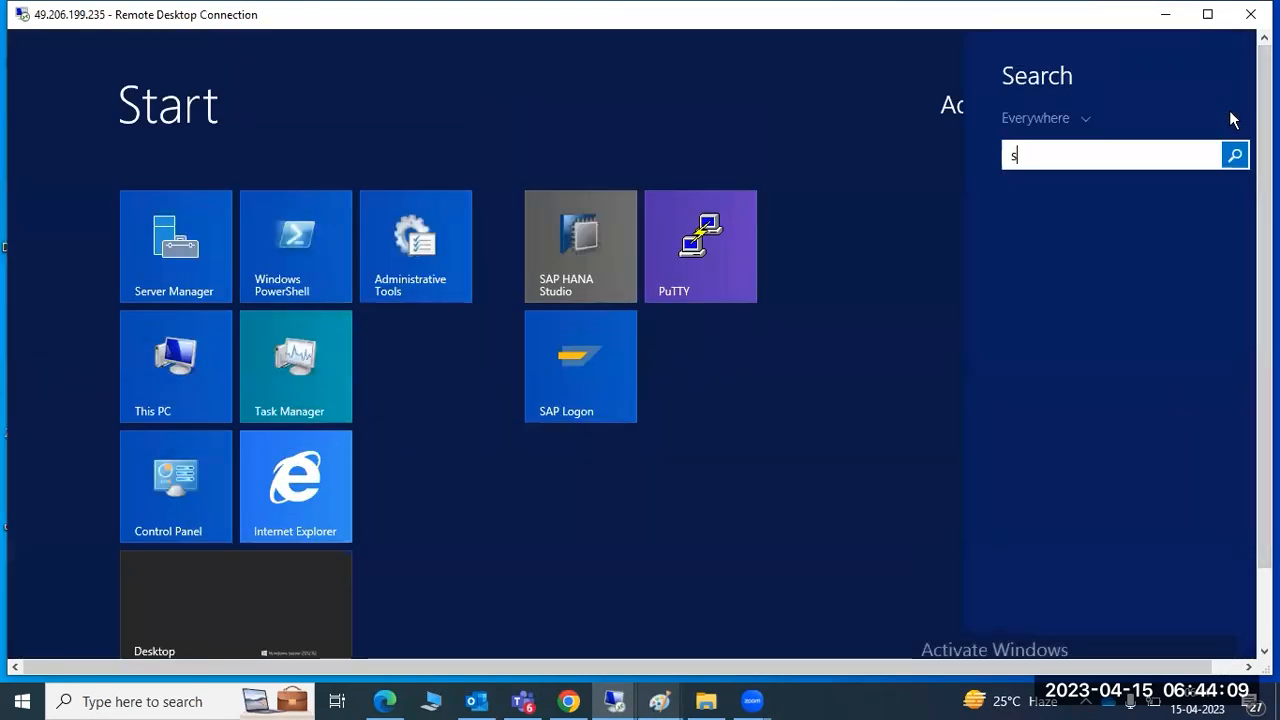
text(tudio)
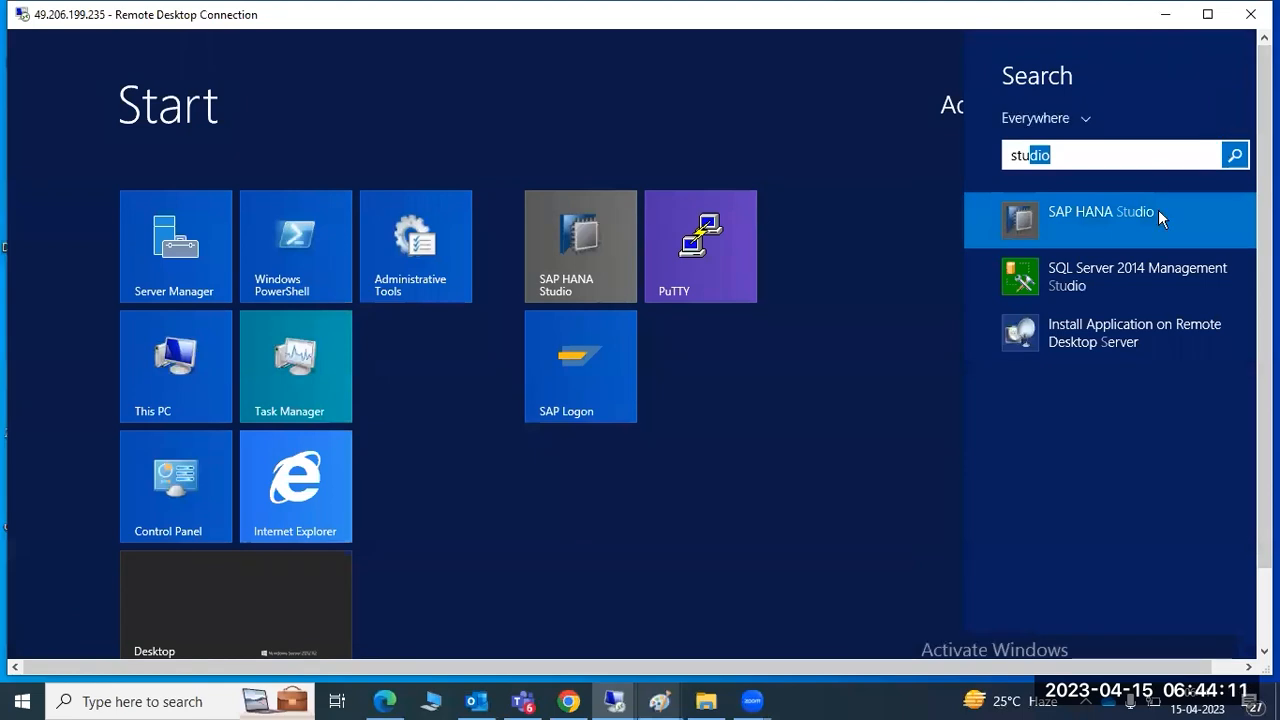
click(1106, 212)
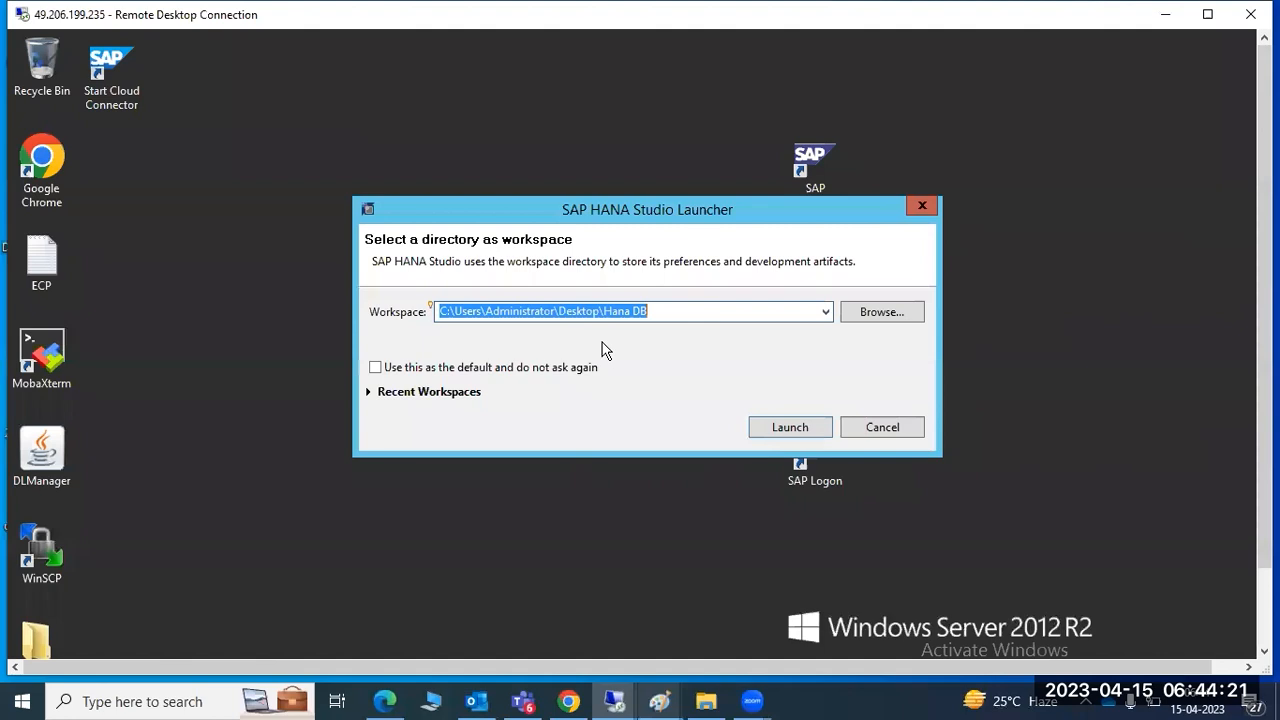
Open Studio with the Hana DB workspace, cancel Add System, close the SYSTEMDB@HDB tab, then exit Studio
click(787, 427)
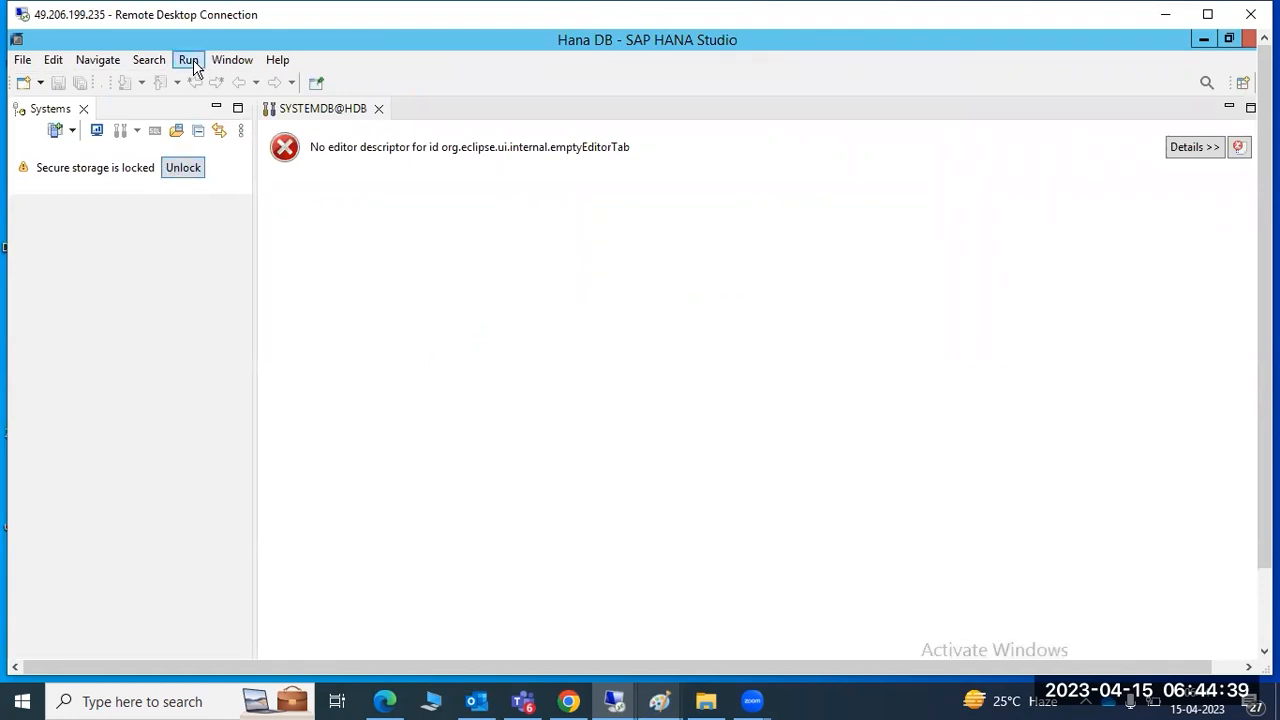
click(58, 131)
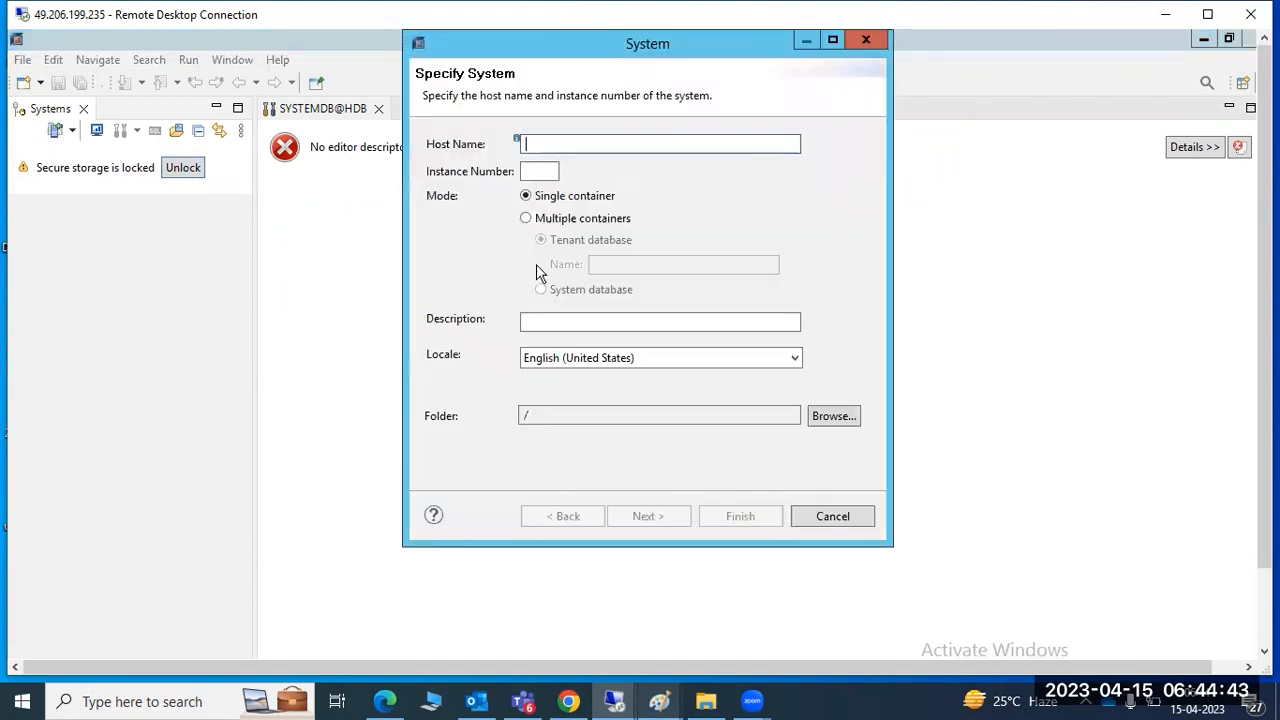
click(832, 516)
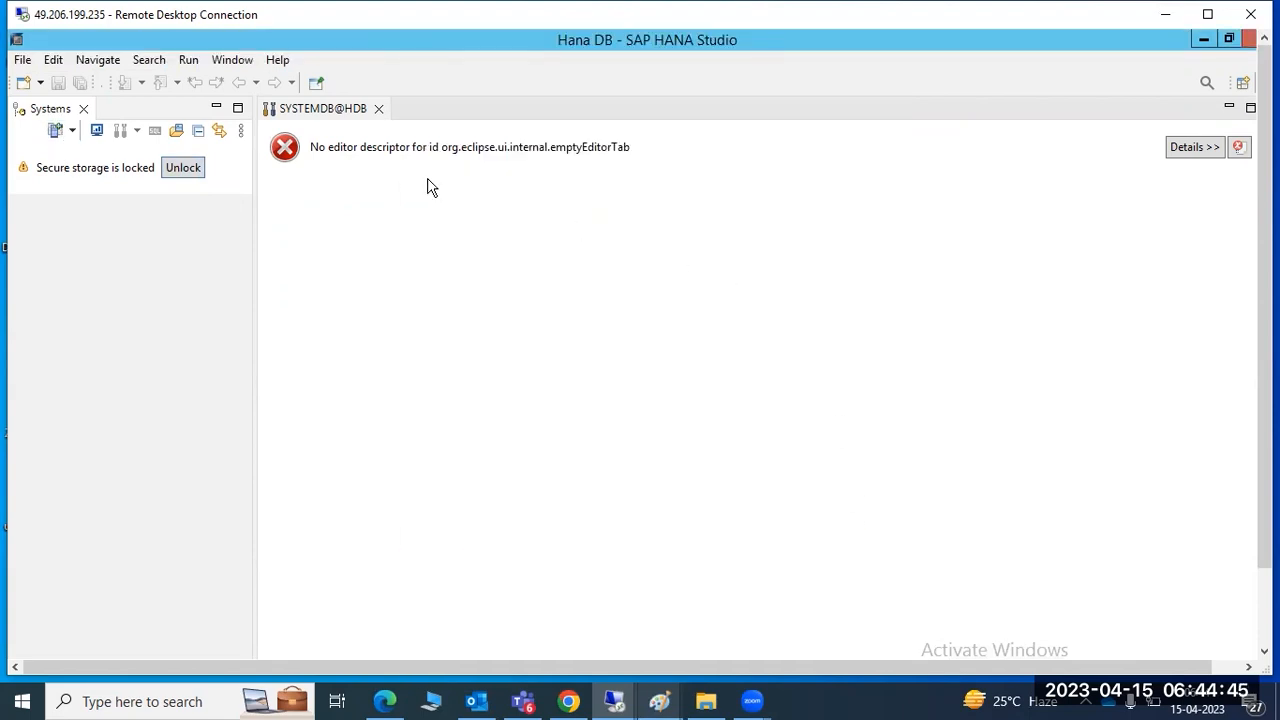
click(378, 109)
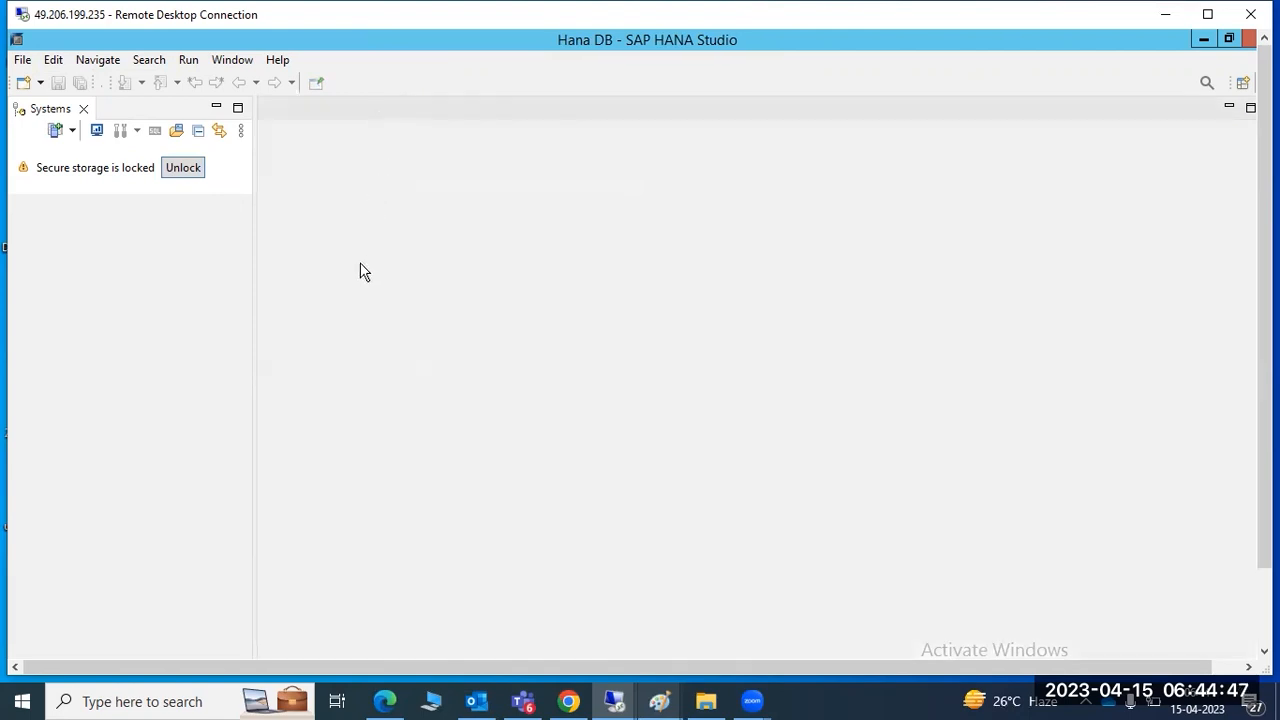
click(1249, 39)
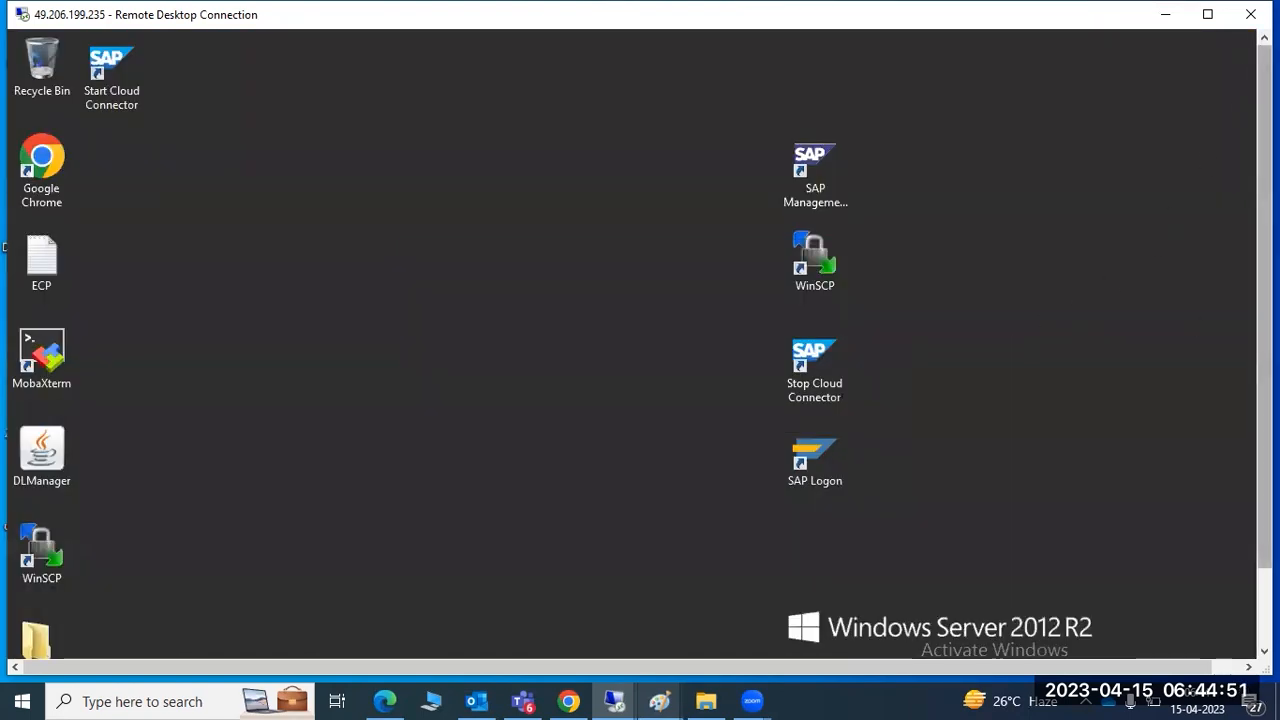
Relaunch SAP HANA Studio via Start search for 'STUDIO' using the proposed workspace
drag(1264, 322, 1264, 430)
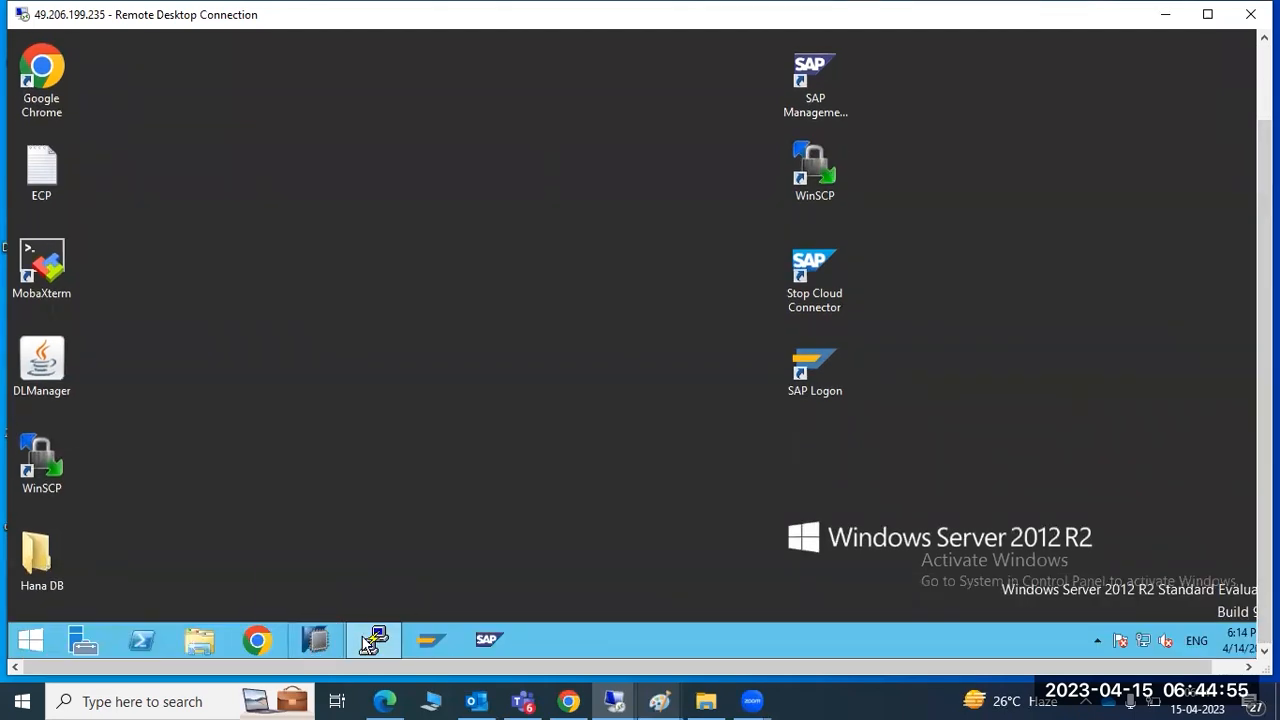
mouse_move(333, 636)
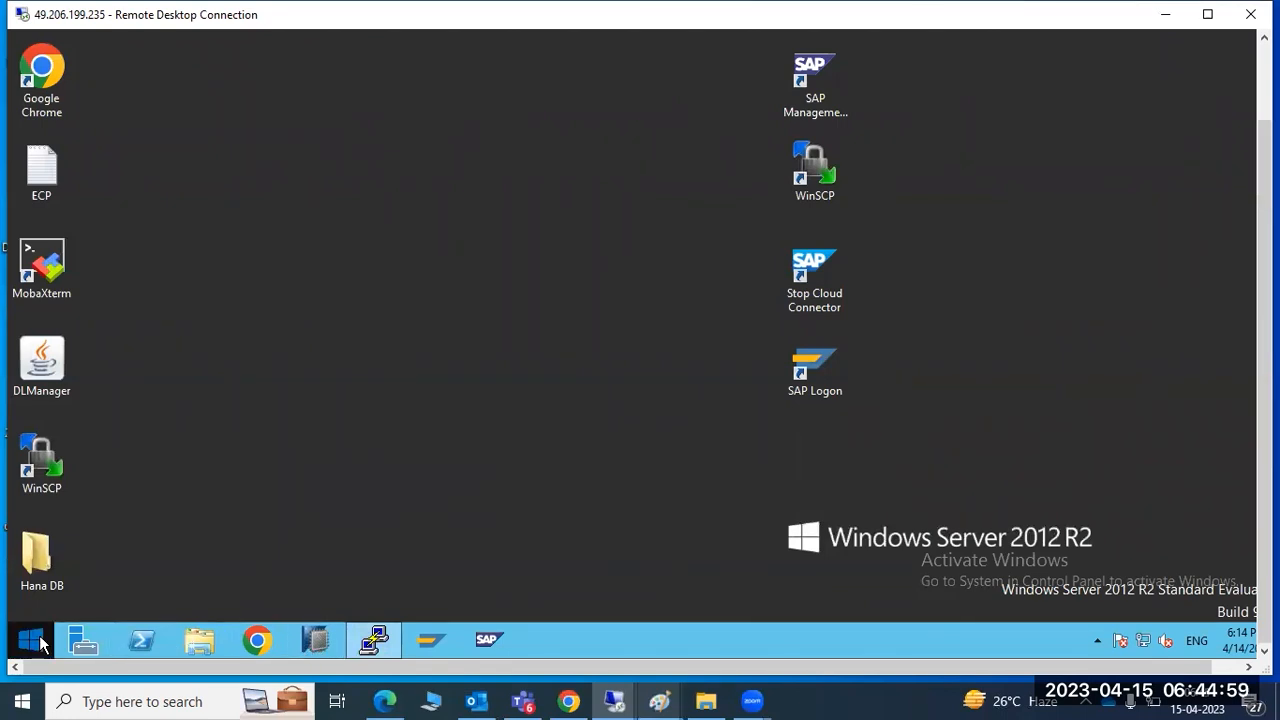
click(37, 642)
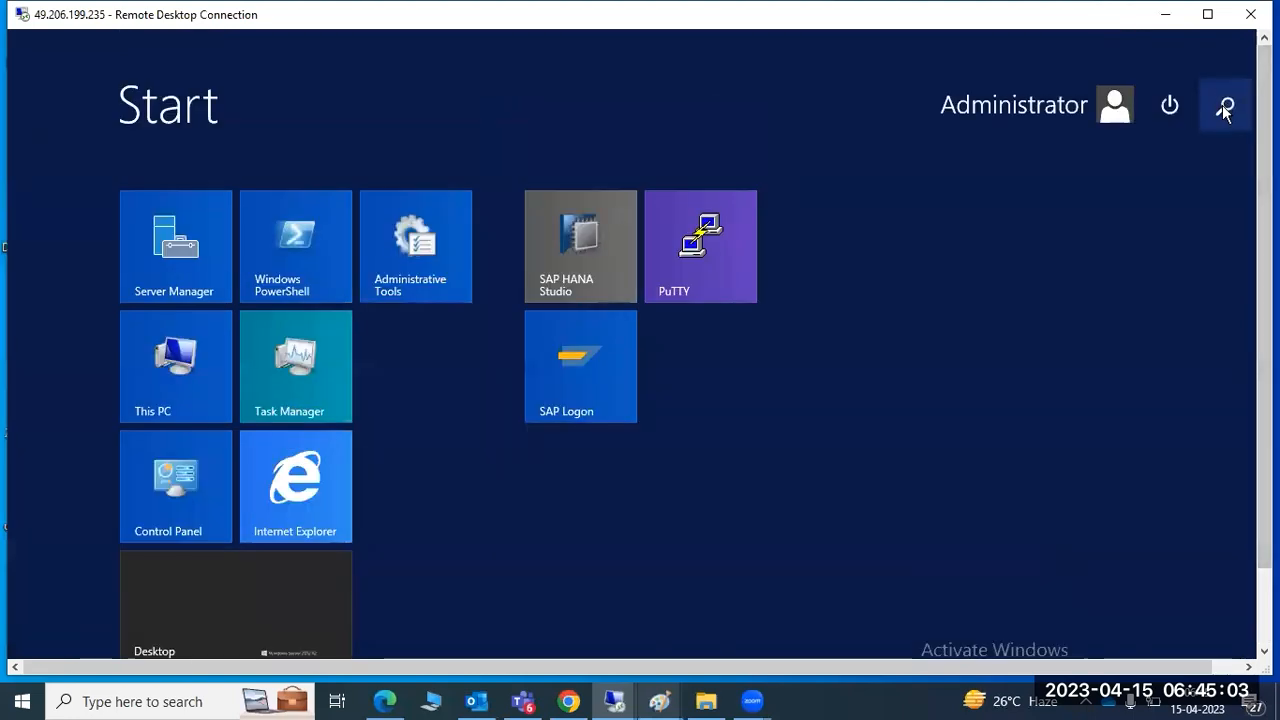
click(1224, 106)
text(S)
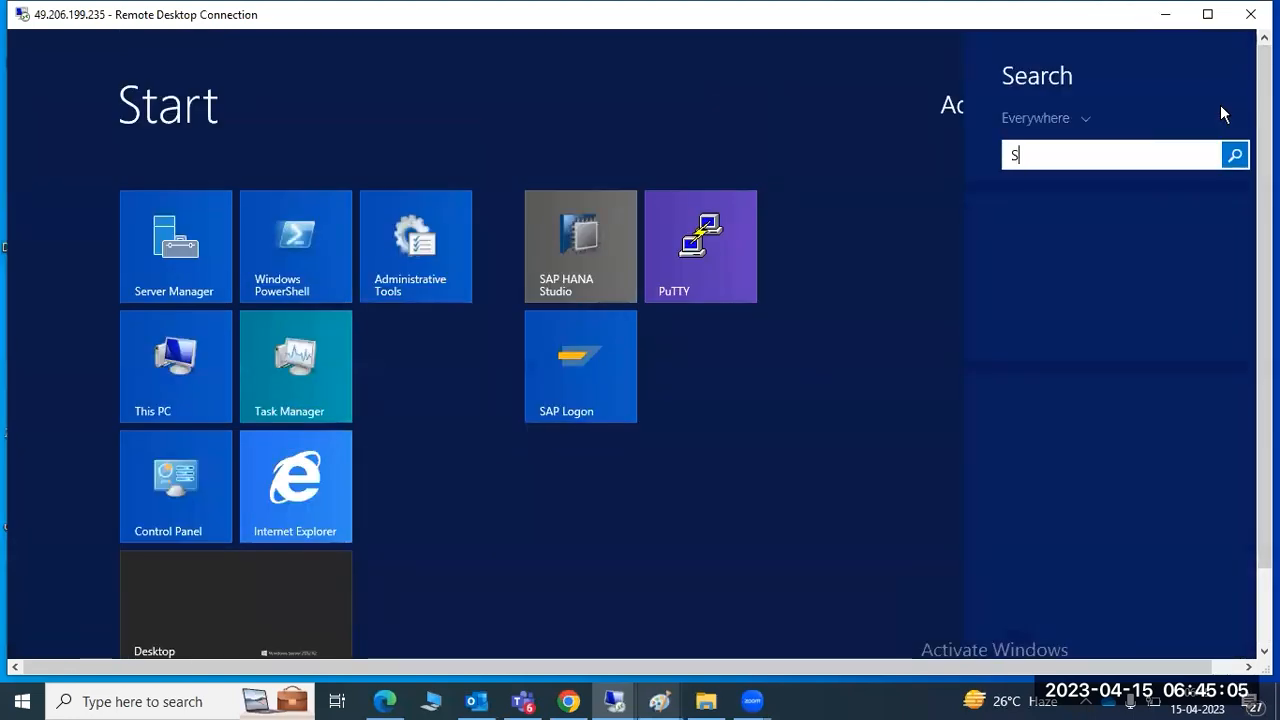
text(TUDI)
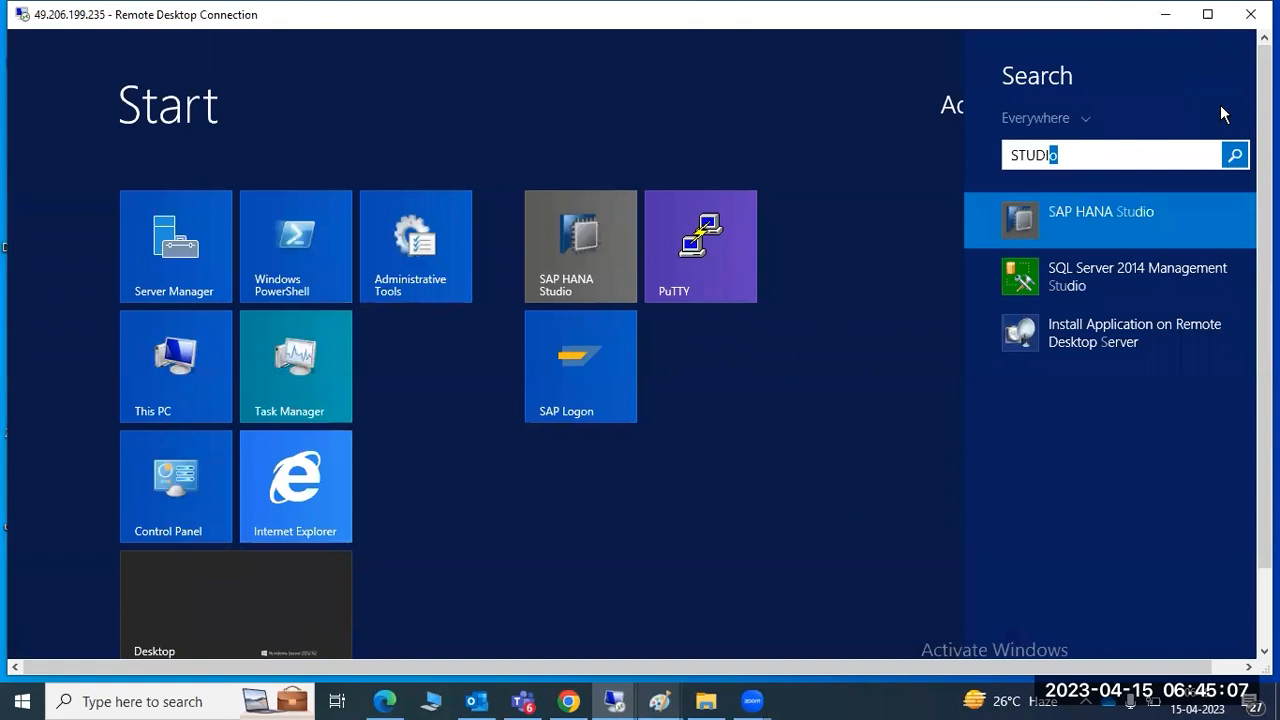
text(O)
click(1122, 219)
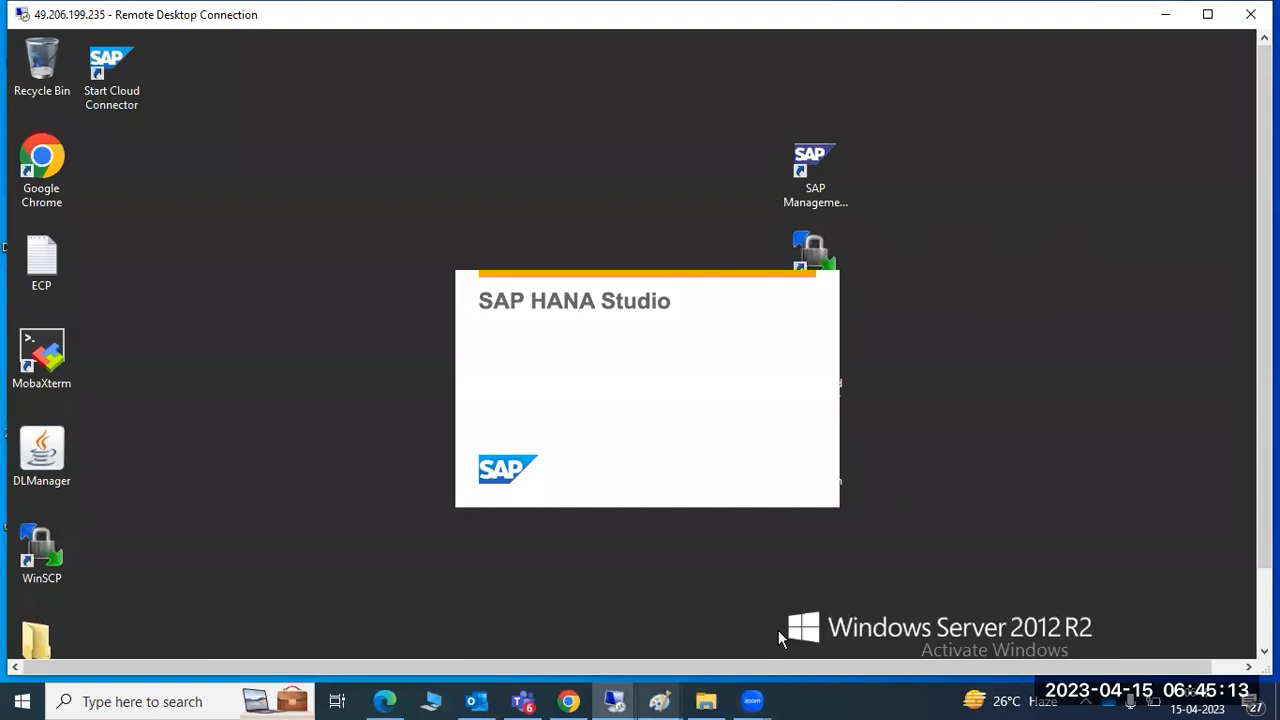
mouse_move(659, 700)
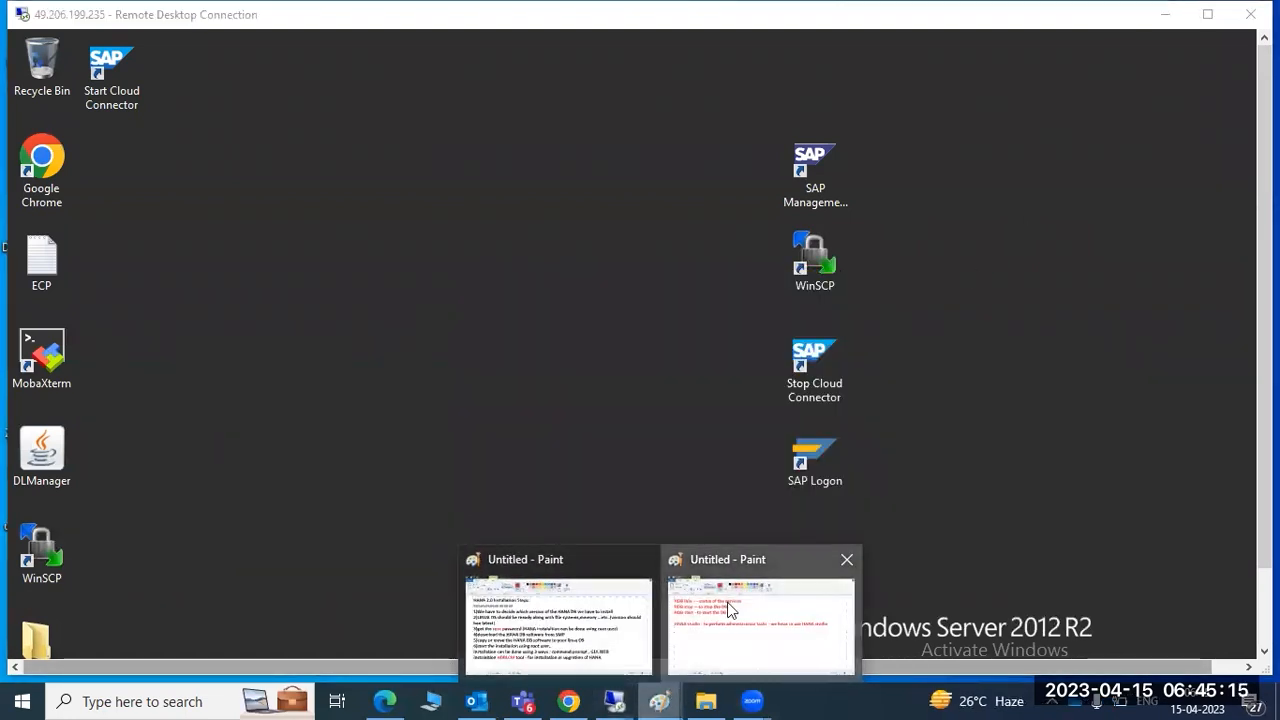
click(803, 430)
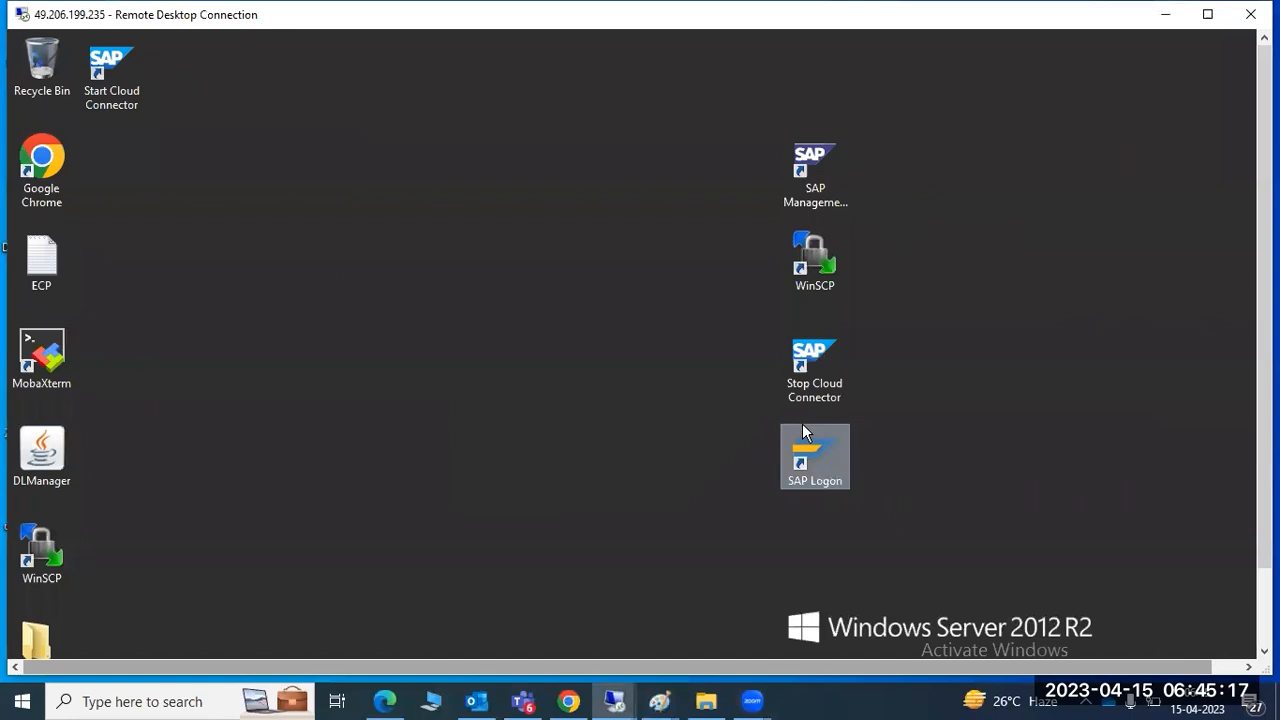
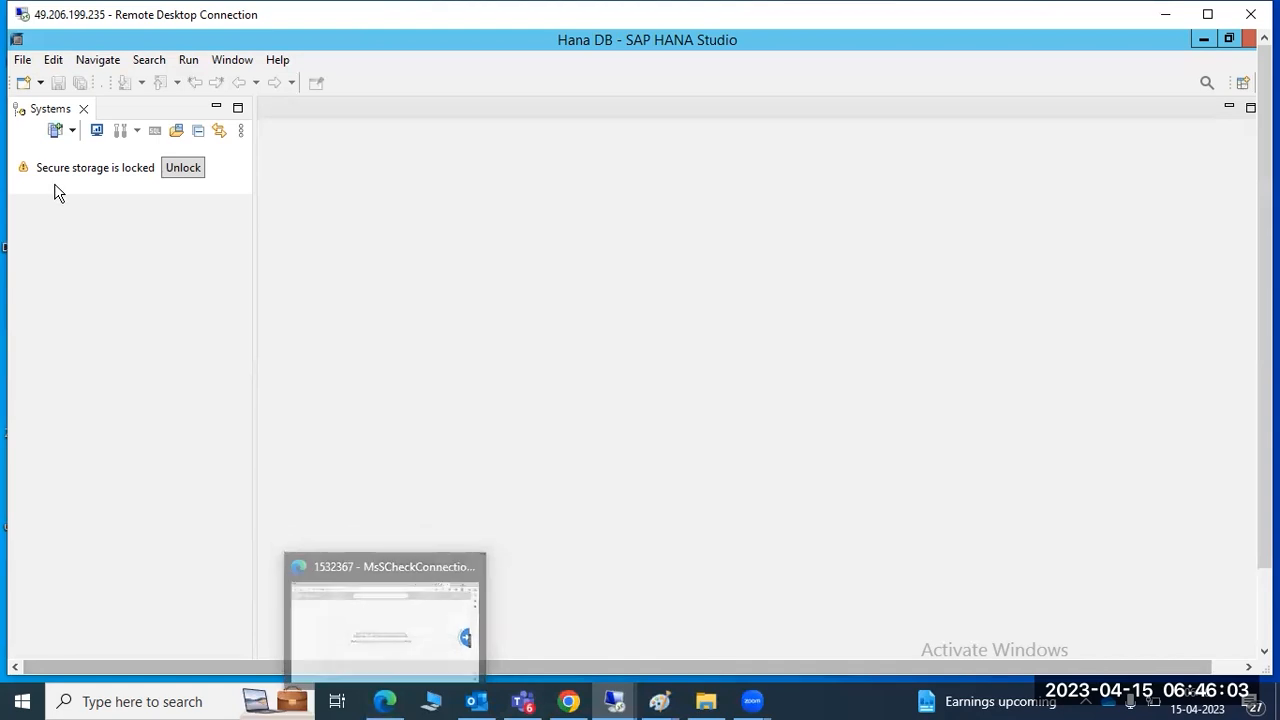
Start a new system entry with host name saplinux, then bring the PuTTY terminal forward
click(55, 136)
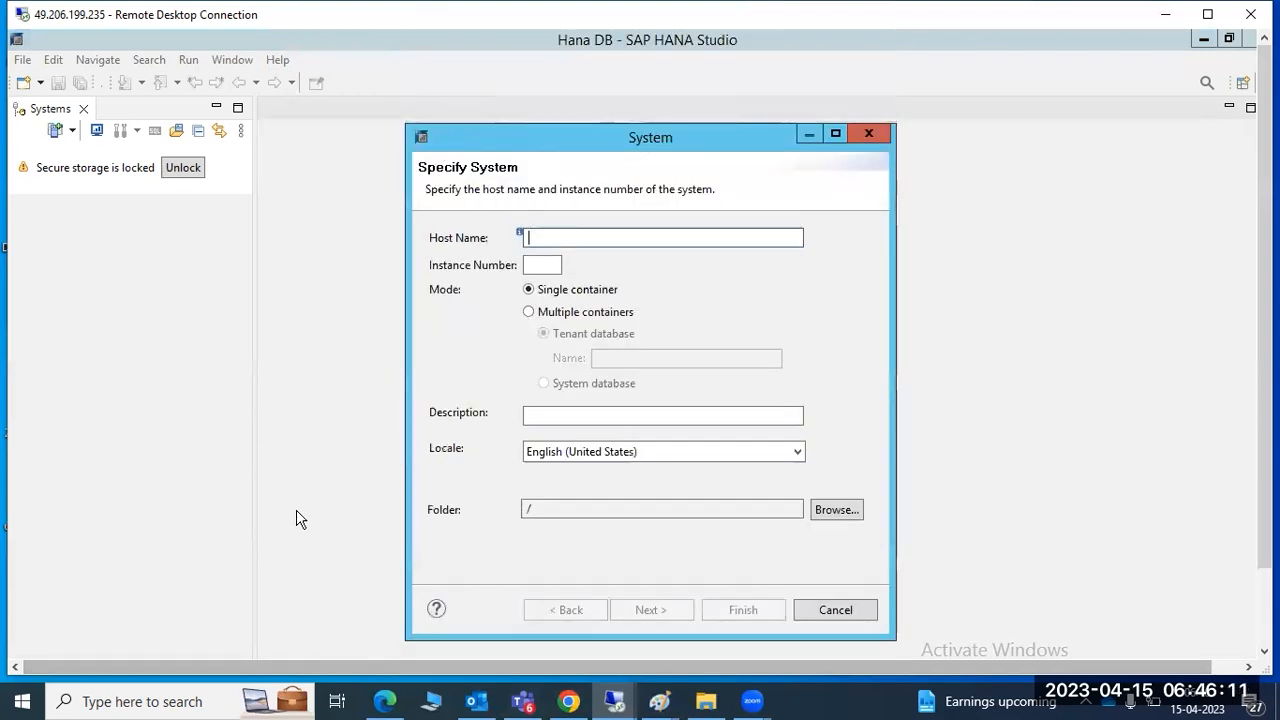
text(s)
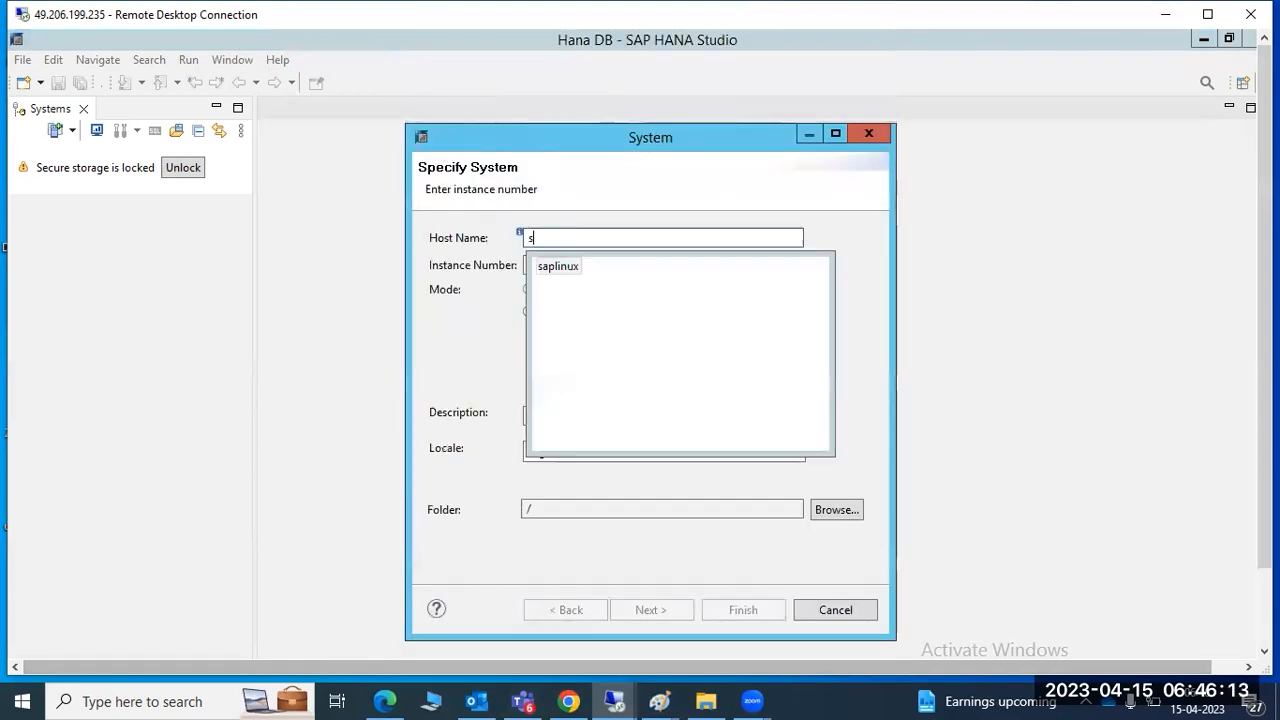
text(aplinux)
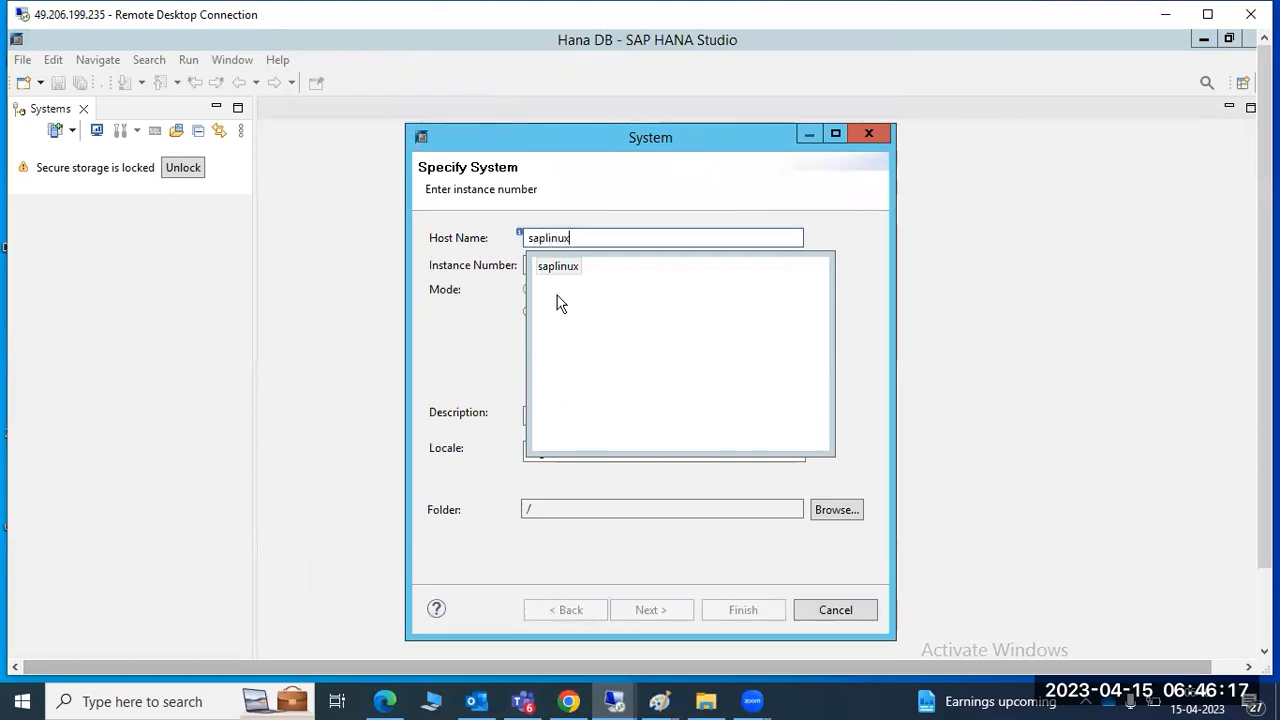
click(557, 268)
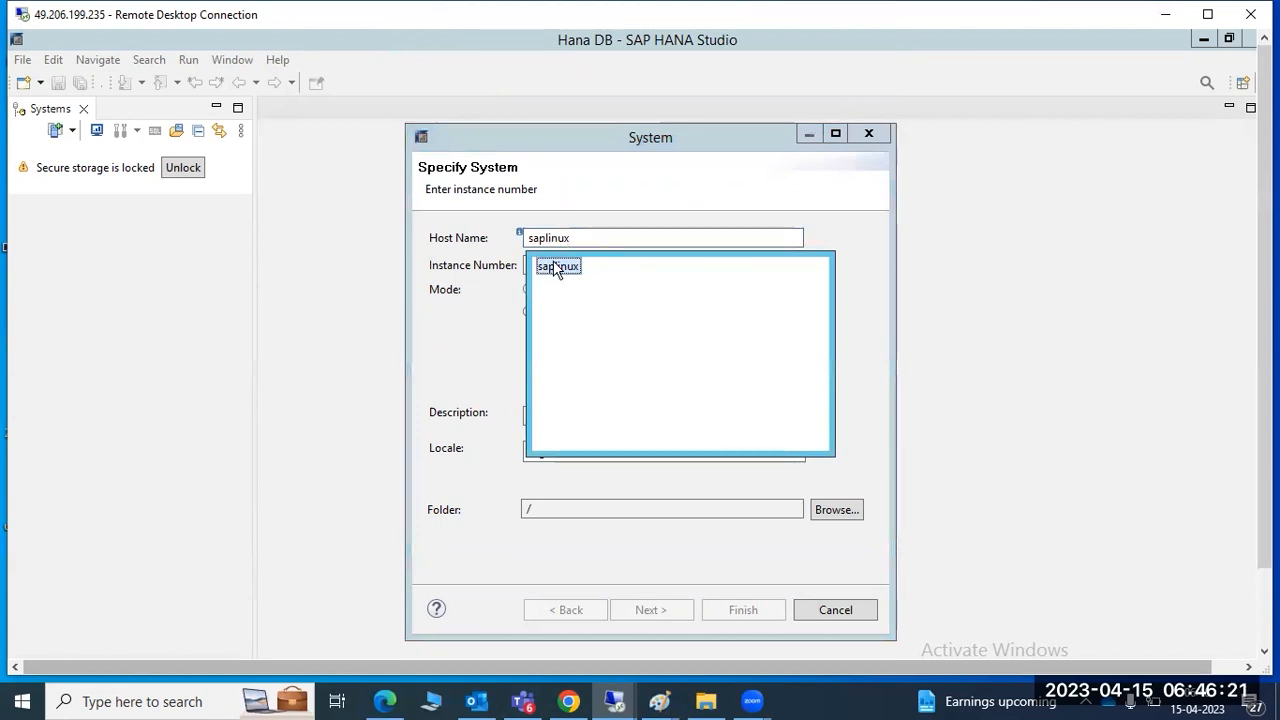
double_click(557, 268)
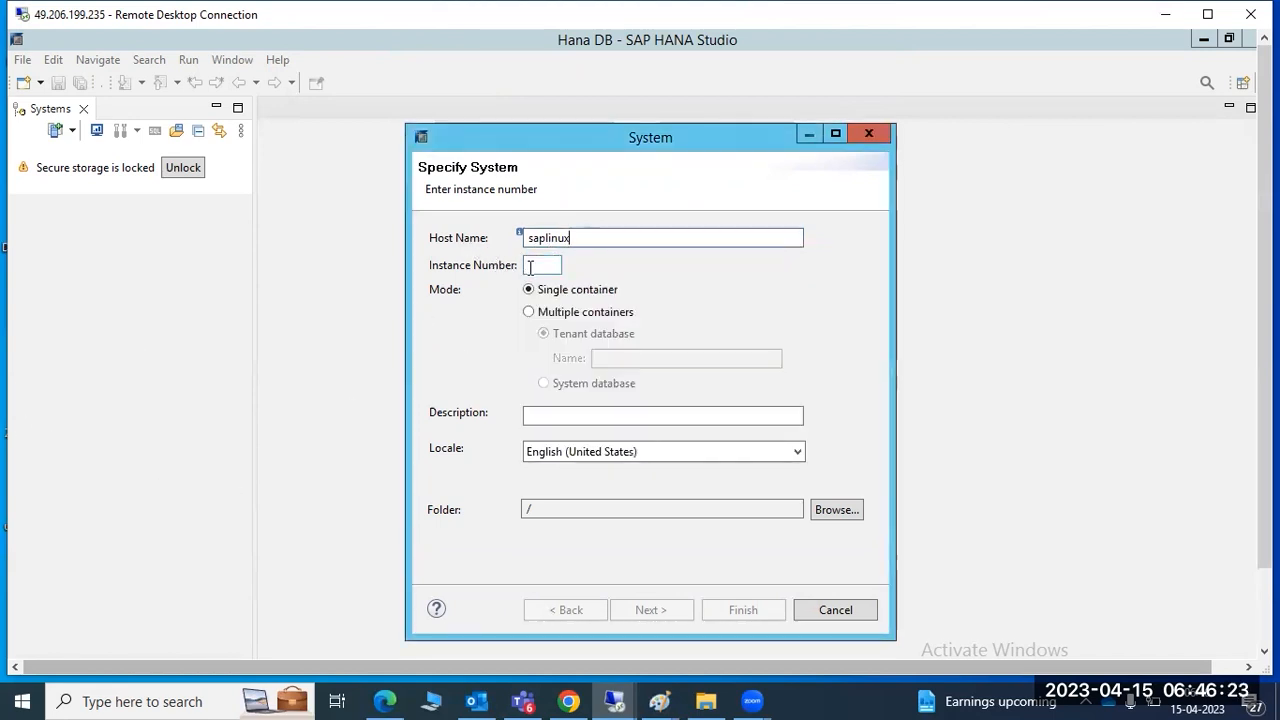
click(530, 266)
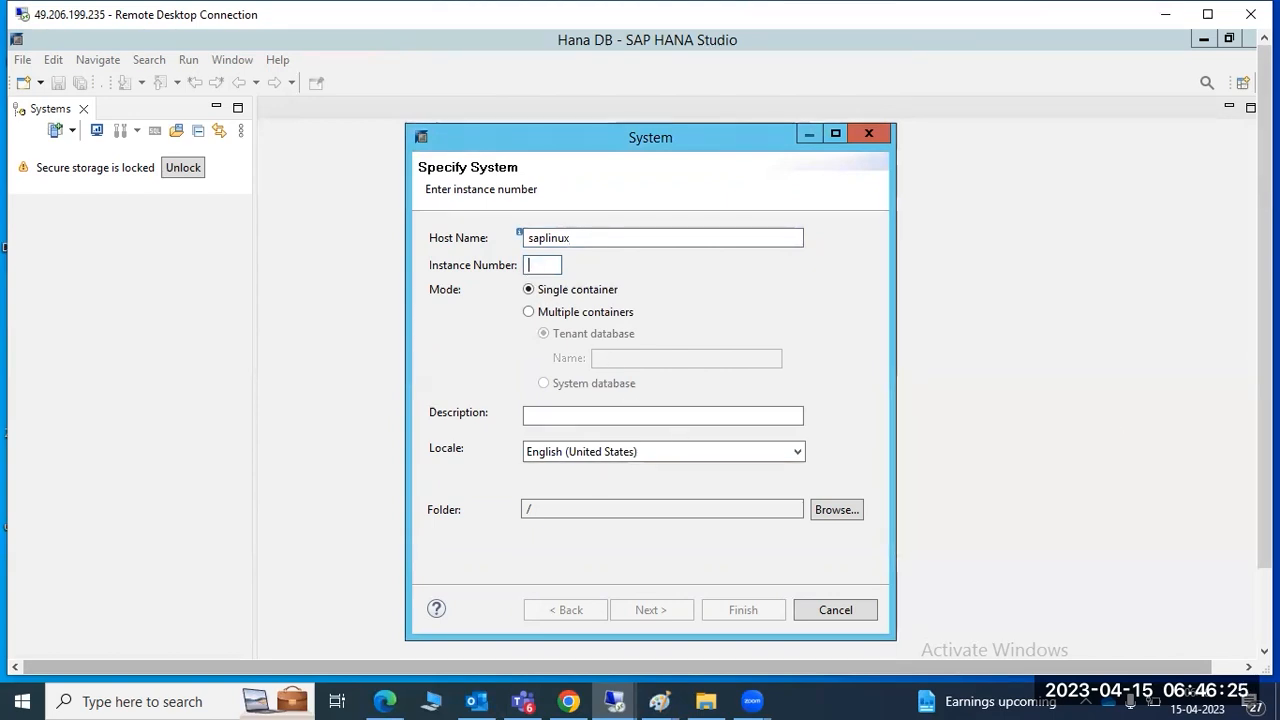
drag(1265, 393, 1265, 477)
click(373, 643)
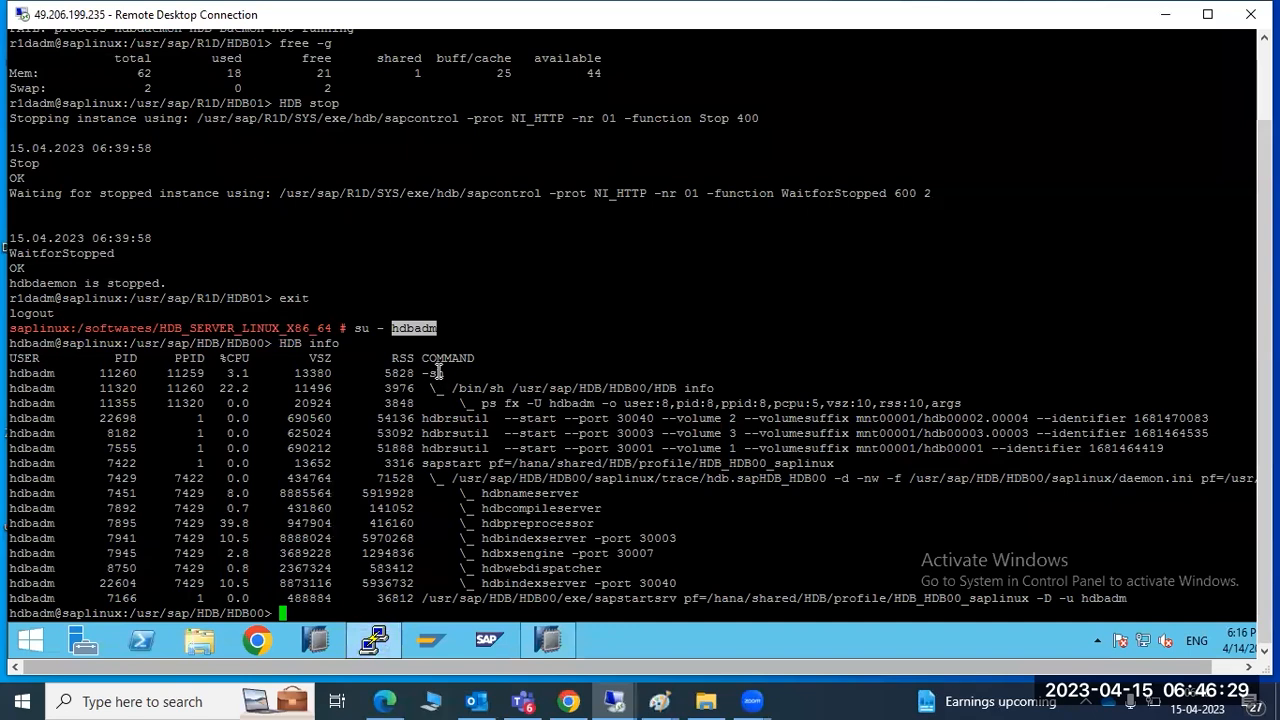
Highlight hdbadm, HDB00 and 'su - hdbadm' in PuTTY's HDB info output, then return to Studio
drag(24, 538, 44, 534)
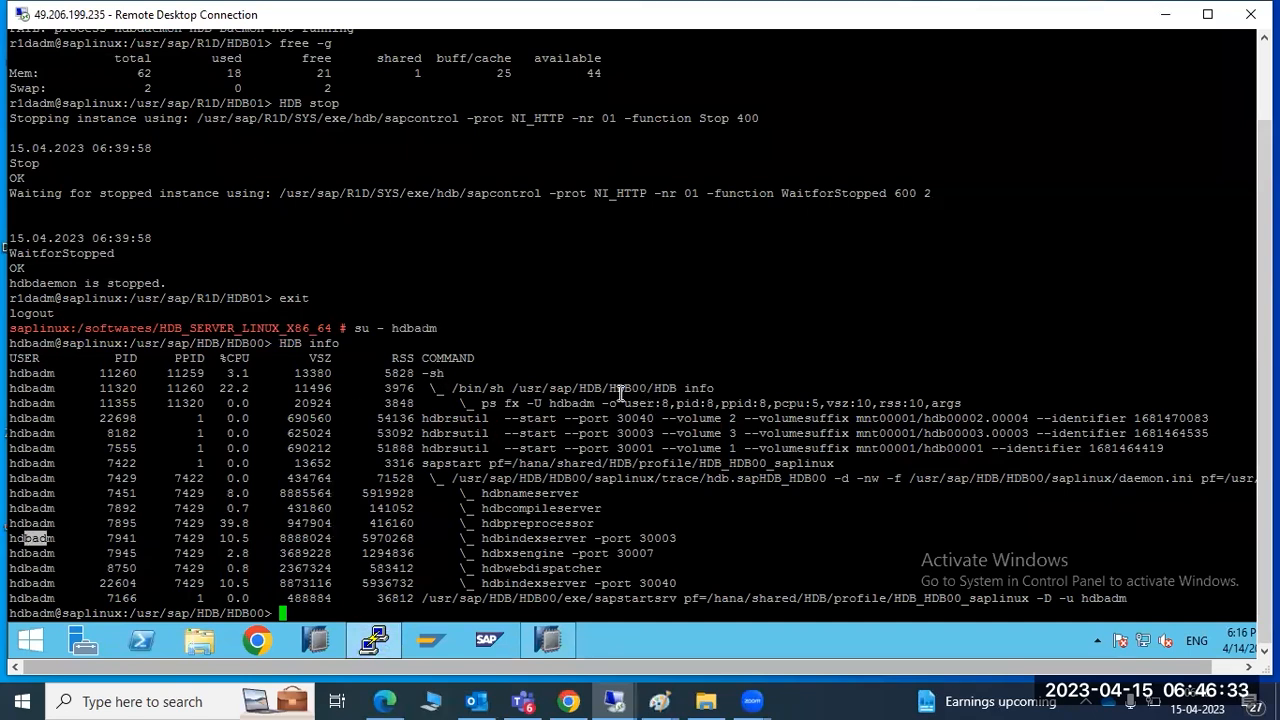
drag(609, 388, 647, 388)
drag(228, 343, 263, 343)
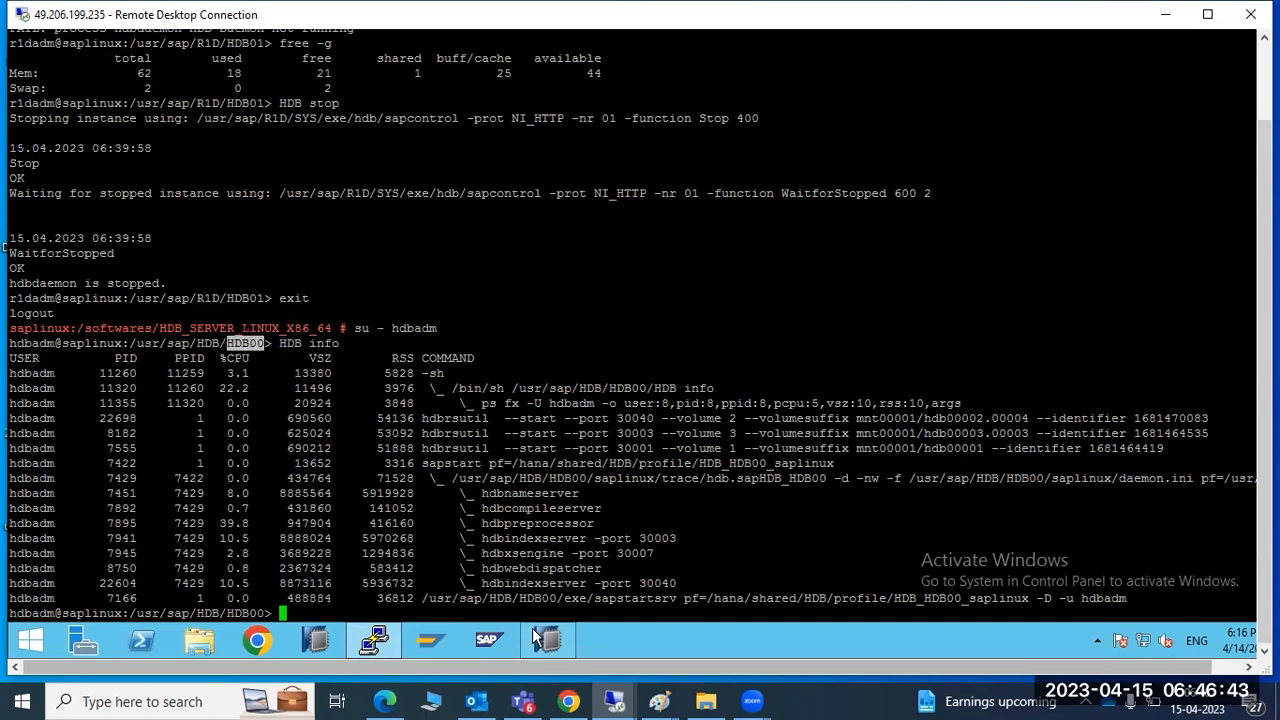
mouse_move(545, 641)
drag(355, 328, 436, 330)
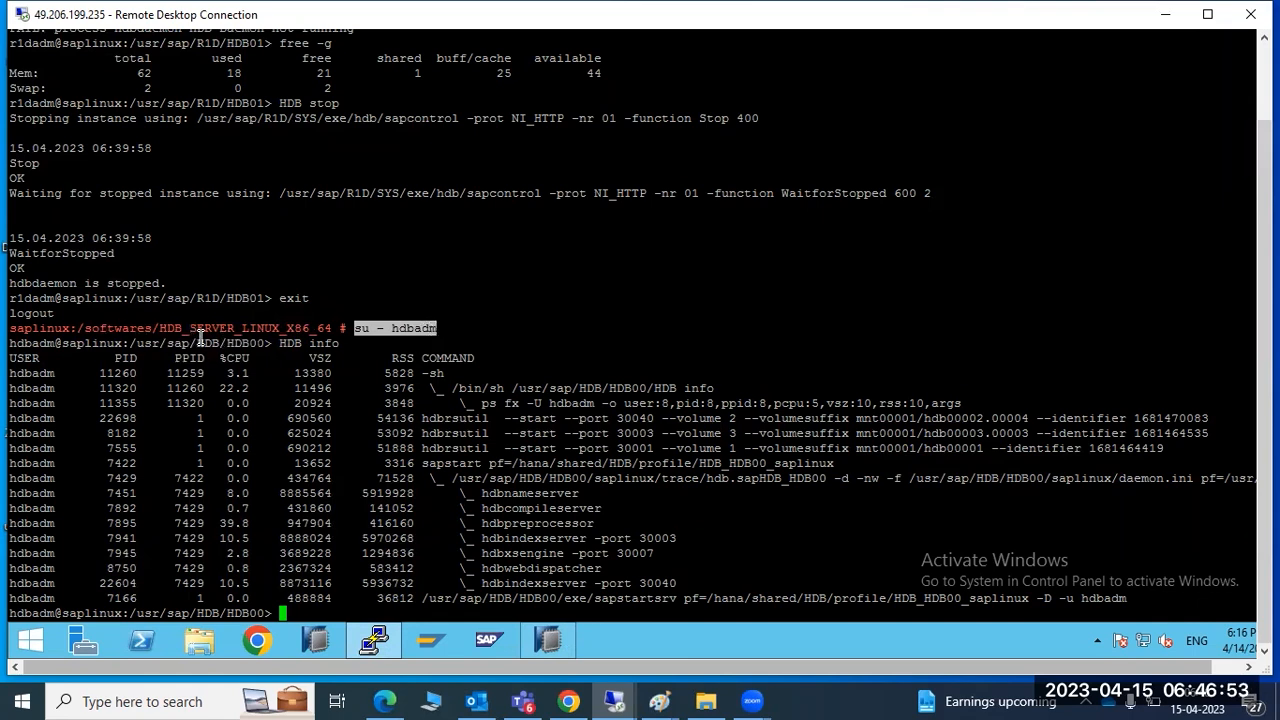
drag(227, 343, 264, 343)
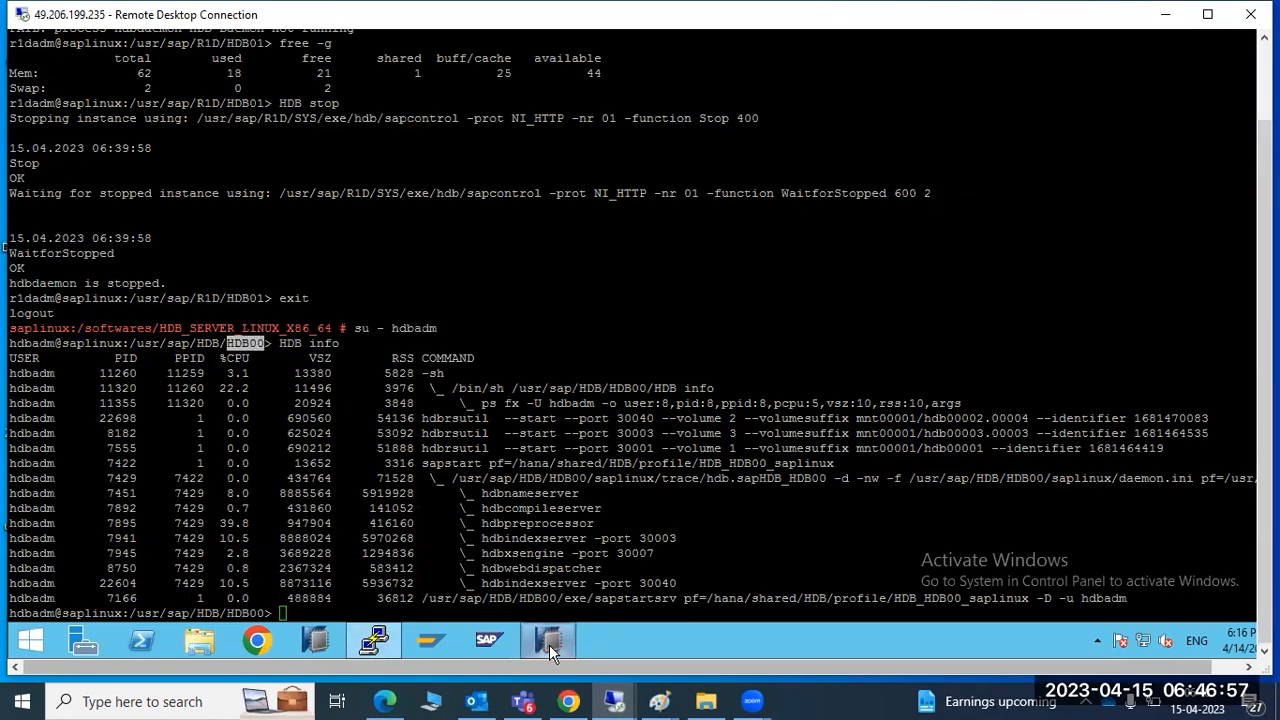
click(549, 644)
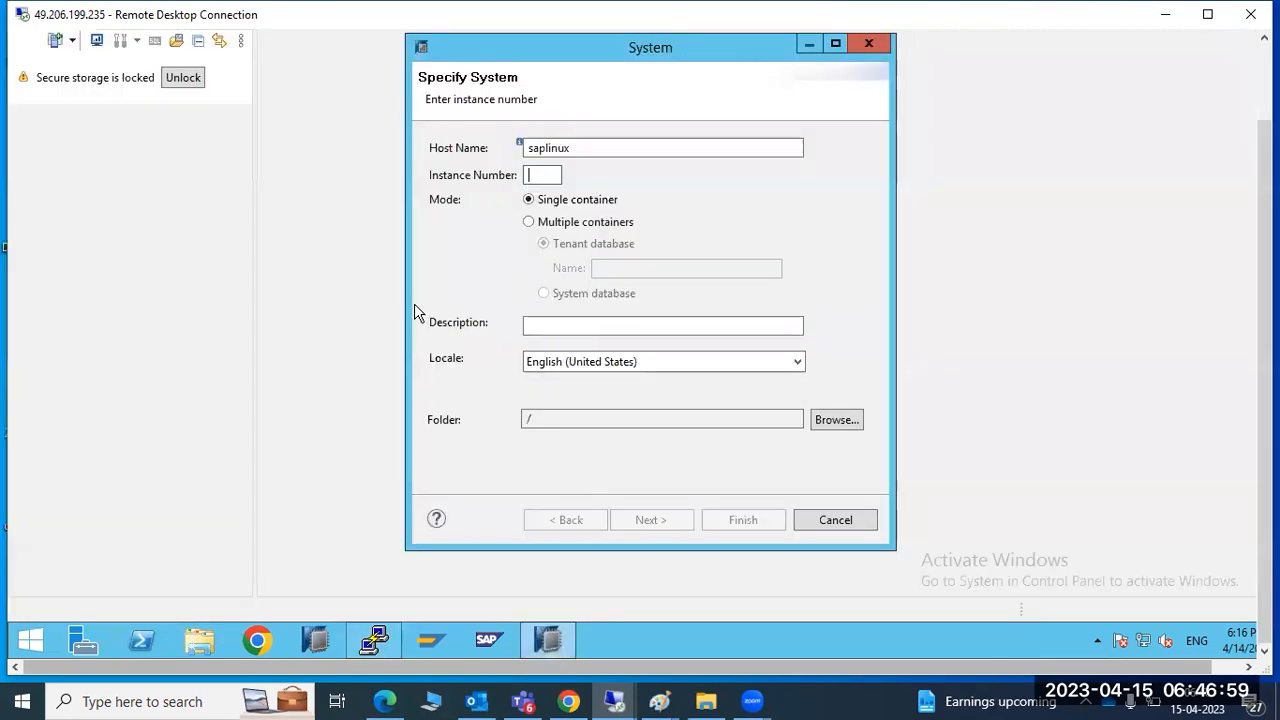
Enter instance number 00 and choose Multiple containers mode
text(00)
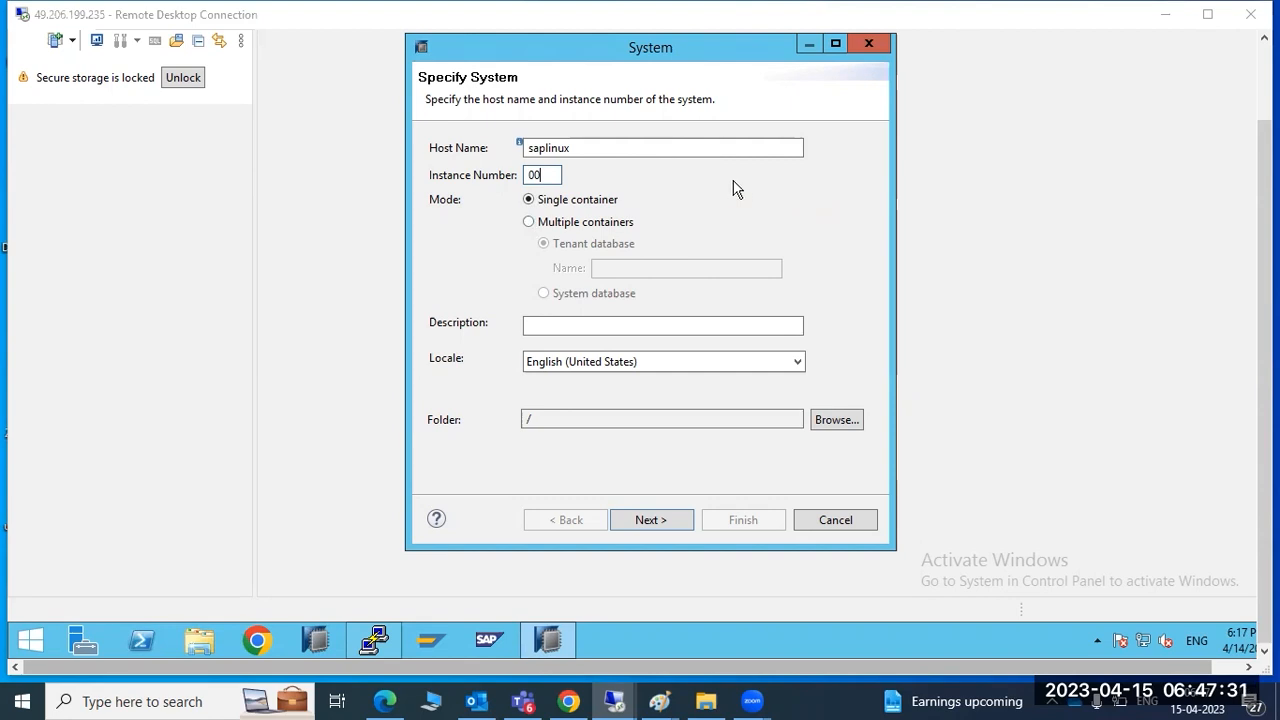
click(590, 226)
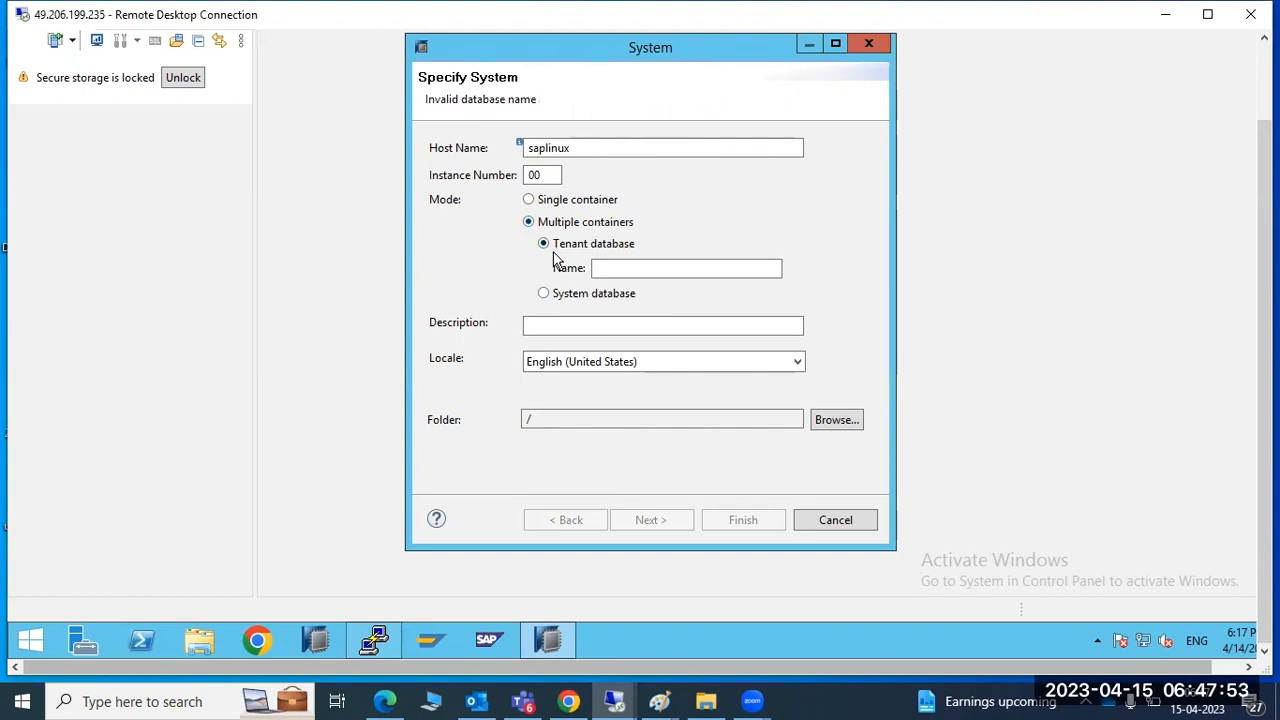
Compare the Tenant and System database options, keep System database, and advance to Connection Properties
click(543, 293)
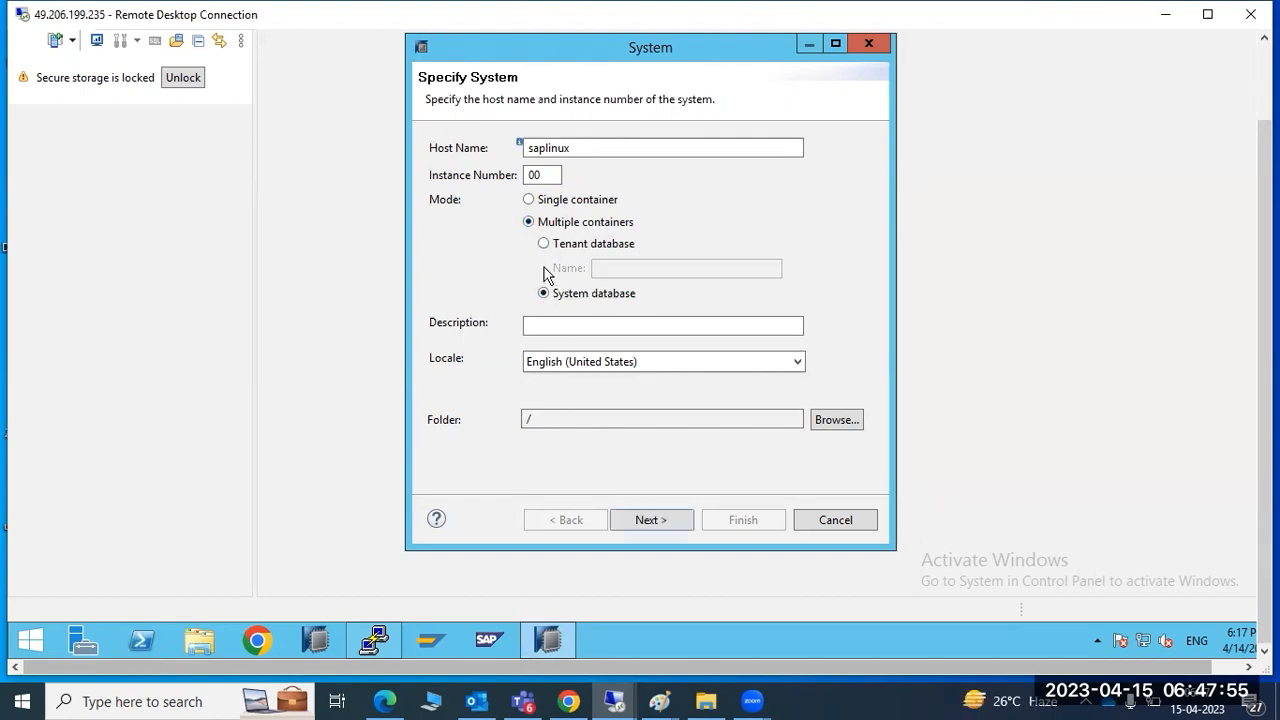
click(544, 244)
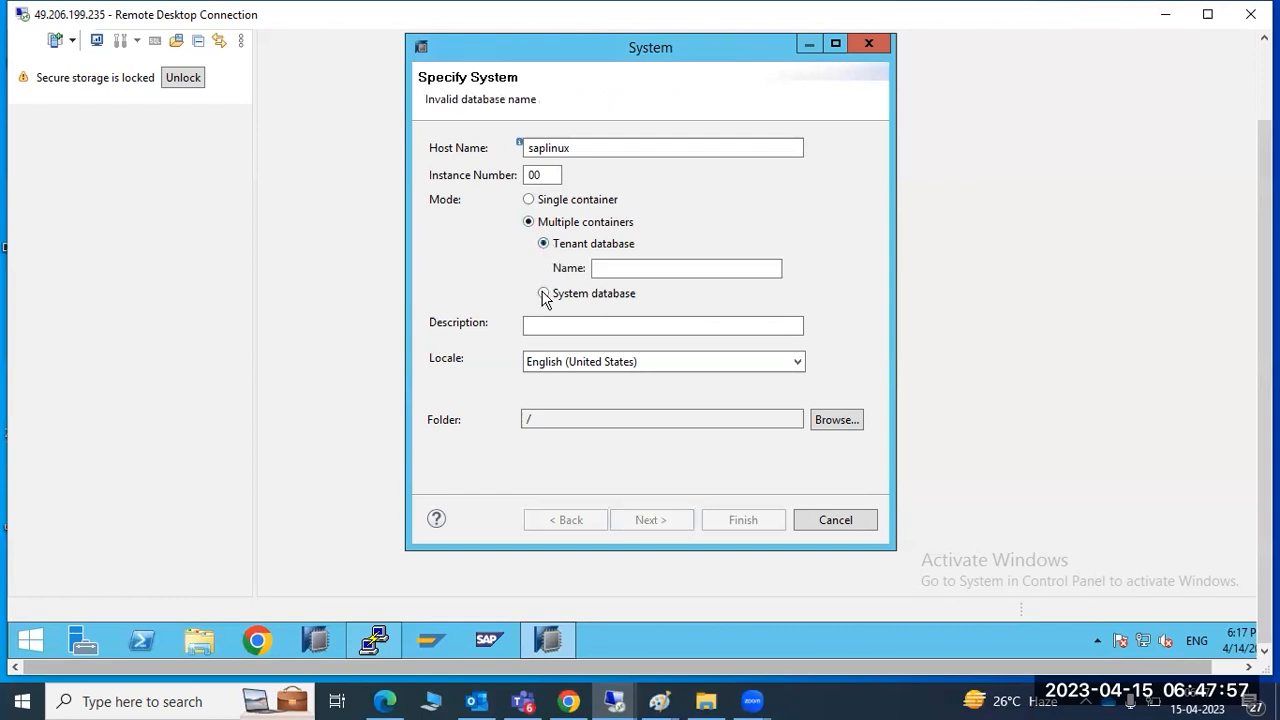
click(543, 293)
click(545, 244)
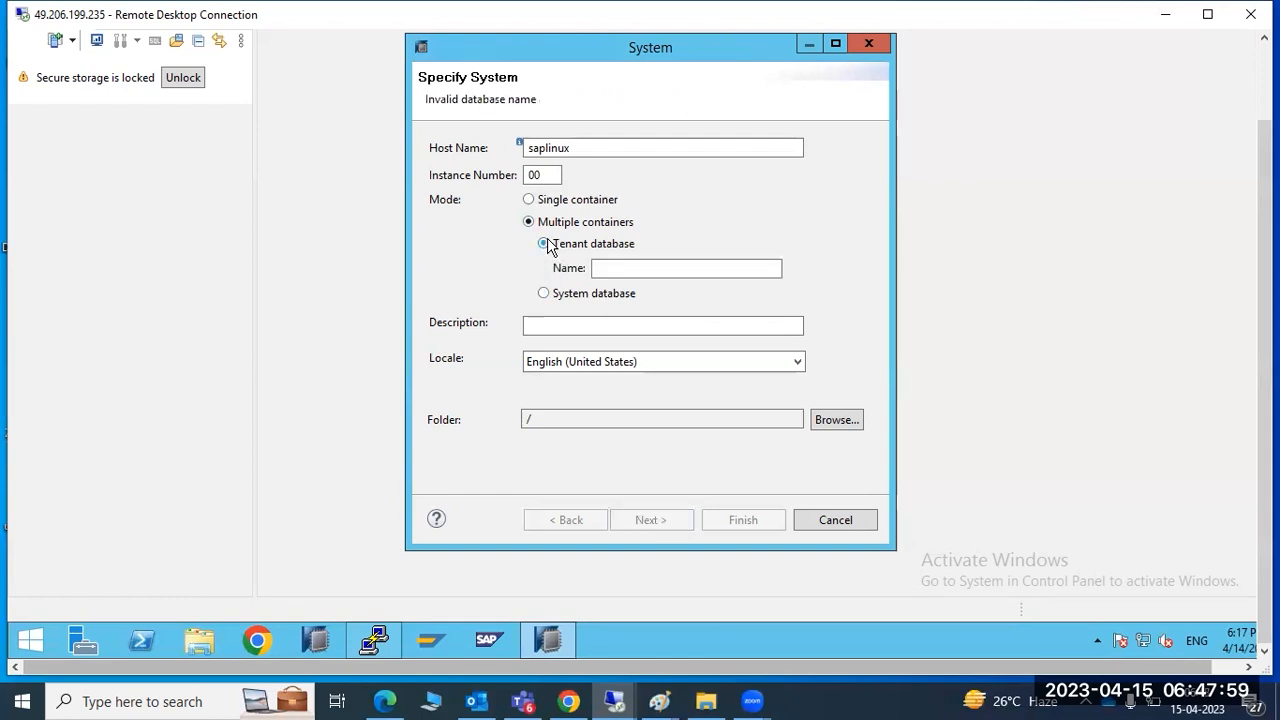
click(546, 297)
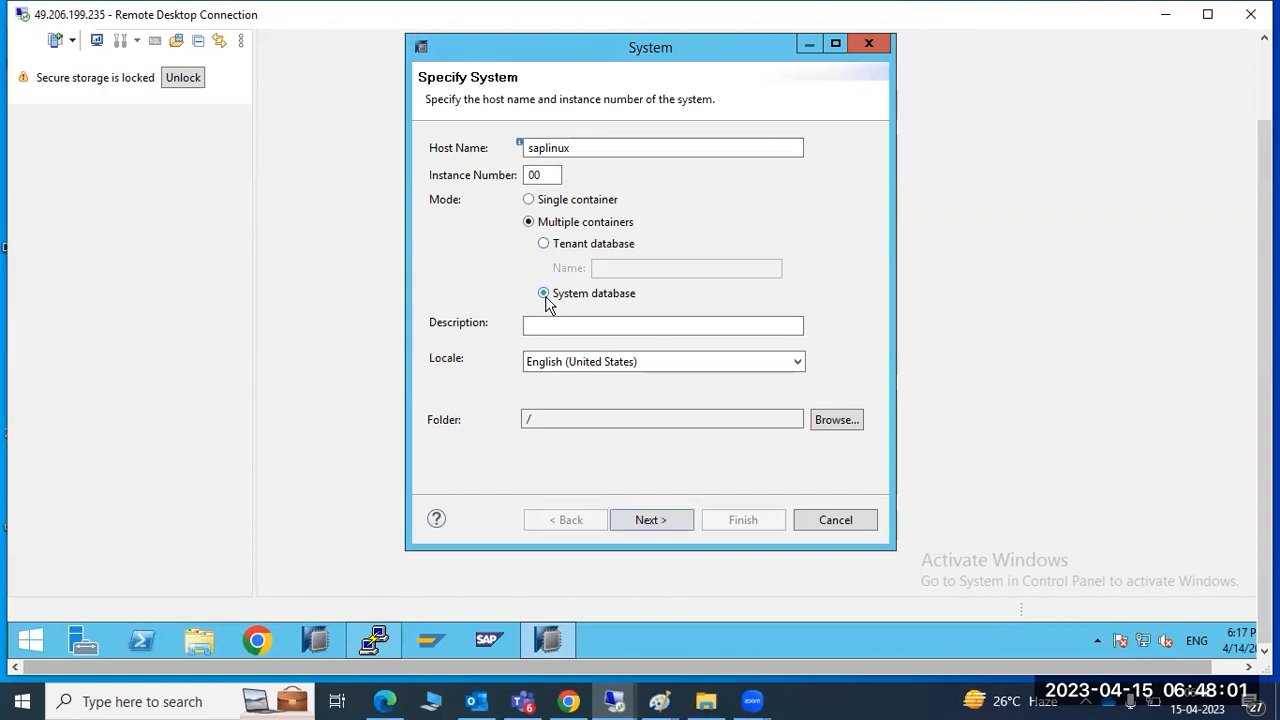
click(544, 244)
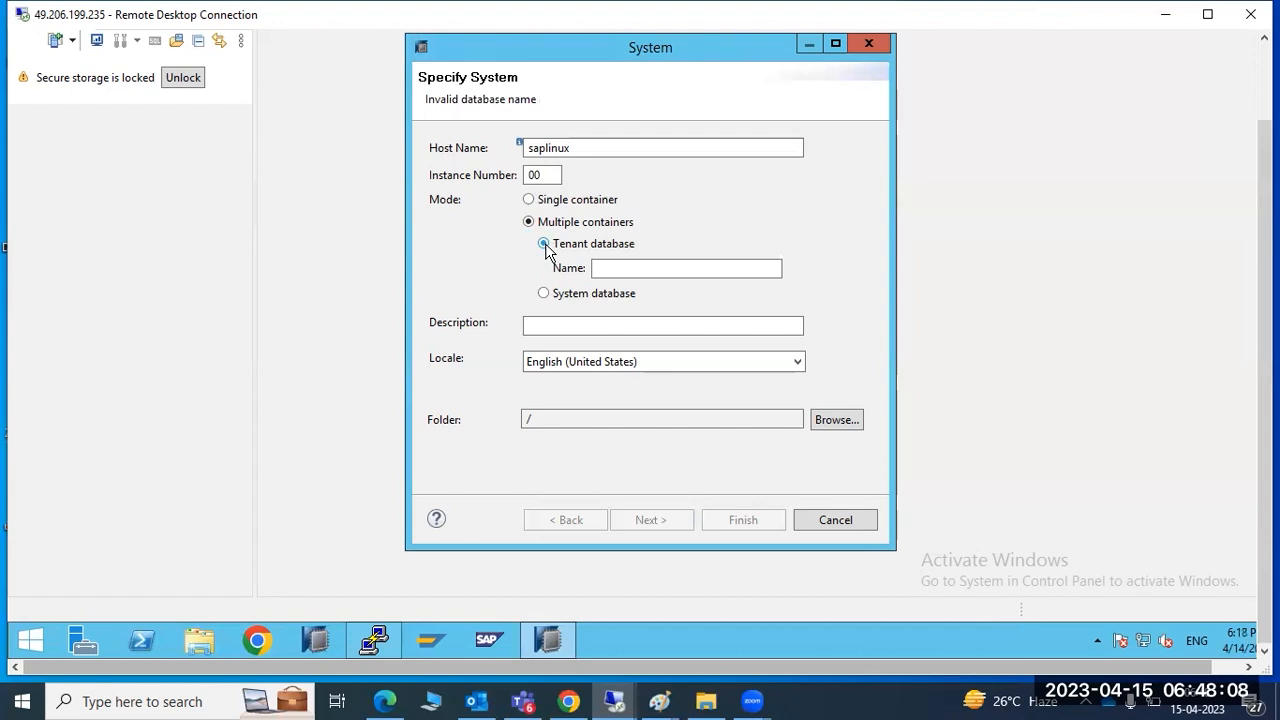
click(544, 293)
click(546, 246)
click(545, 293)
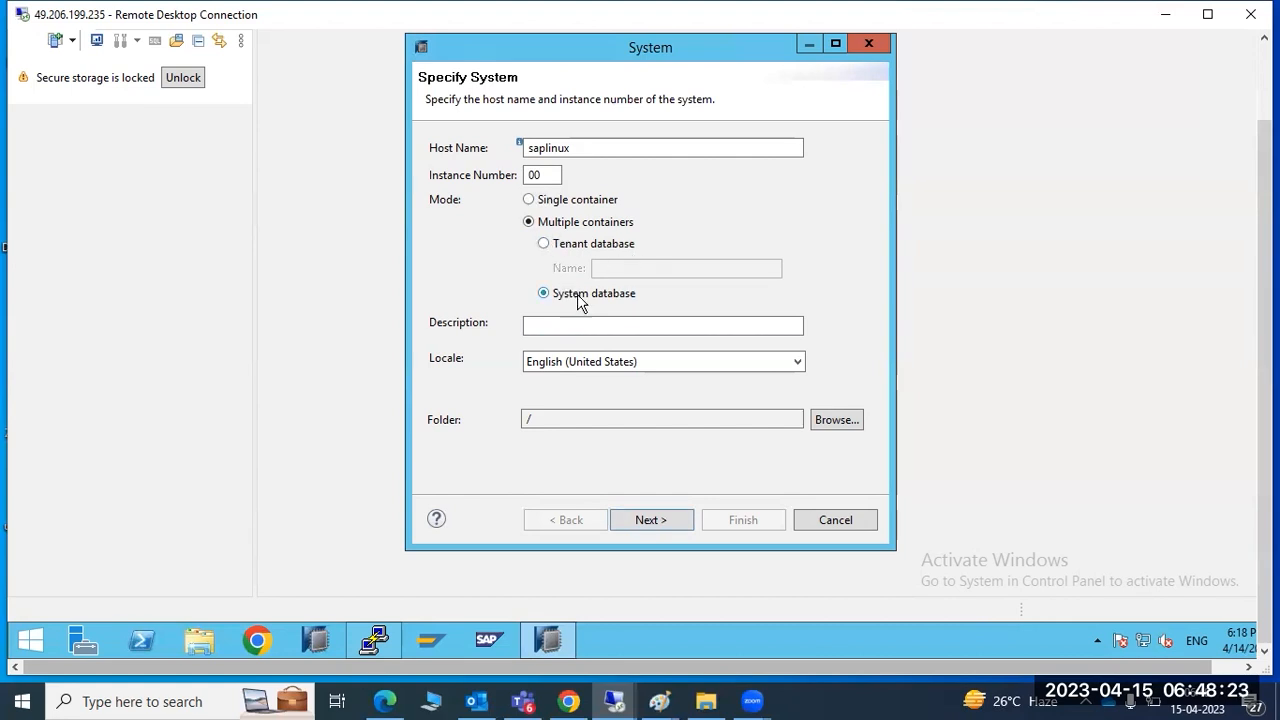
click(637, 516)
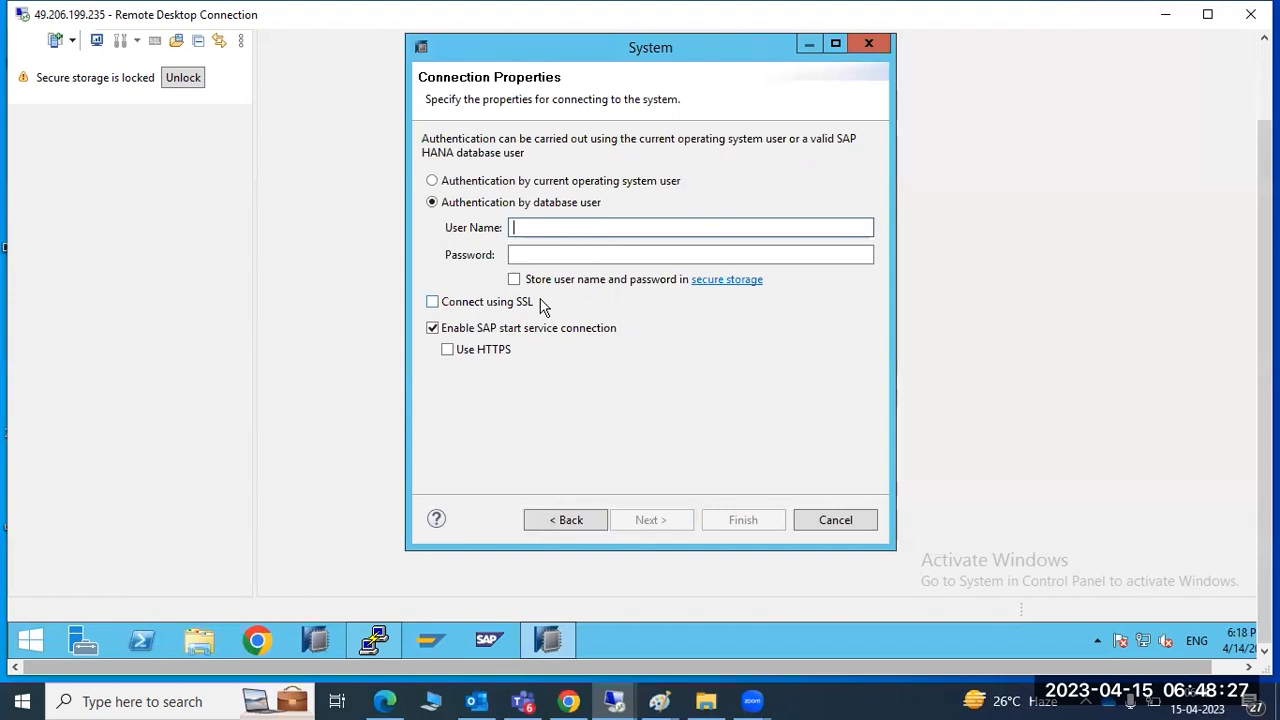
Enter user name SYSTEM and its password, then switch to the PuTTY terminal
text(SYSTEM)
key(Tab)
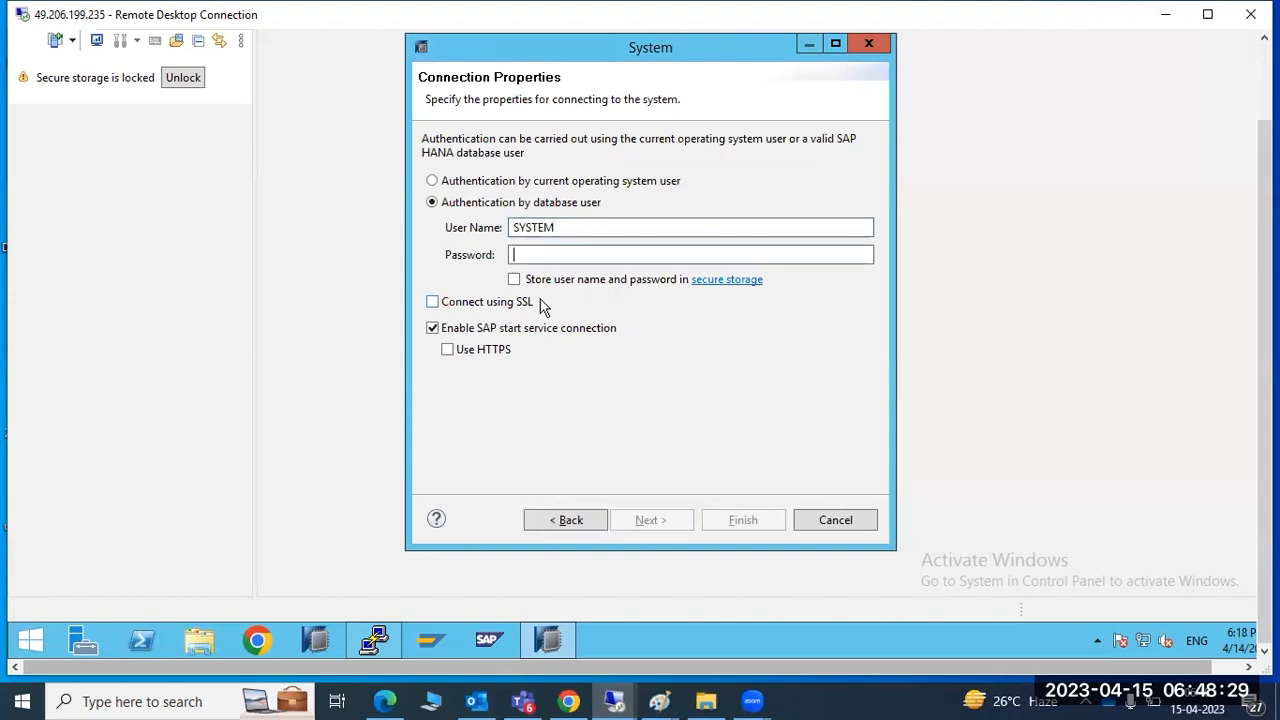
text(•••••••••)
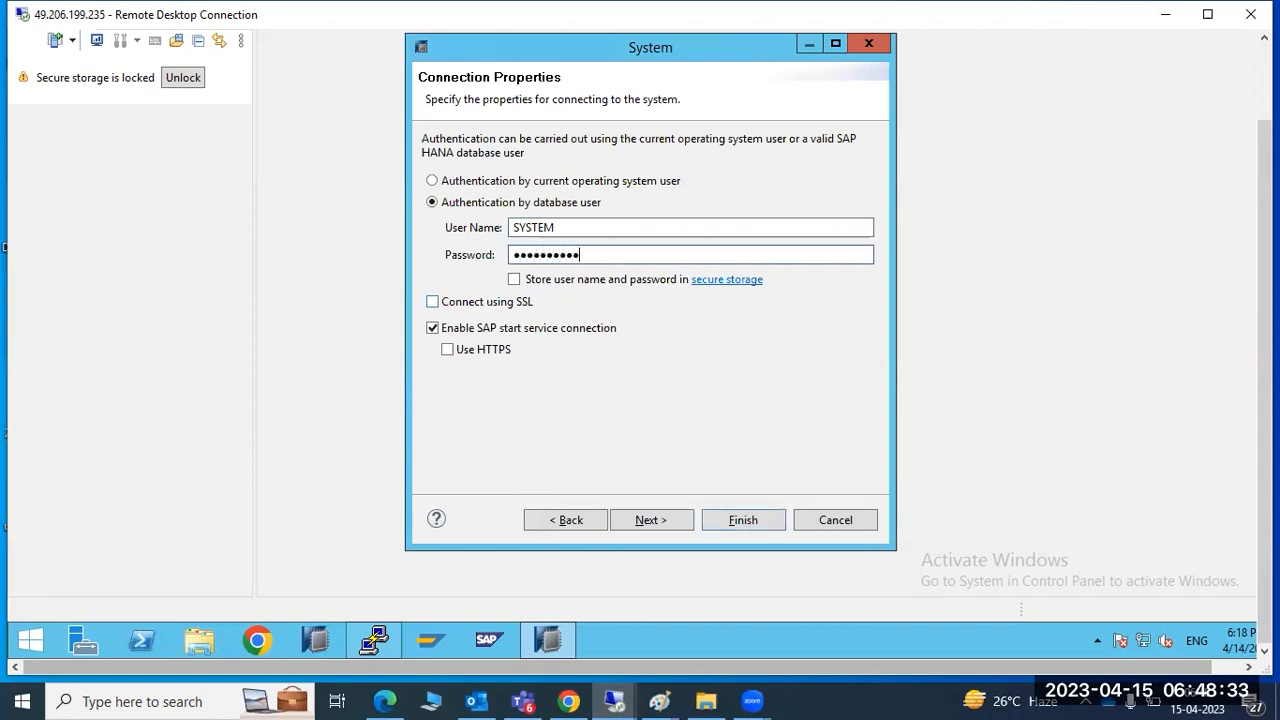
click(370, 631)
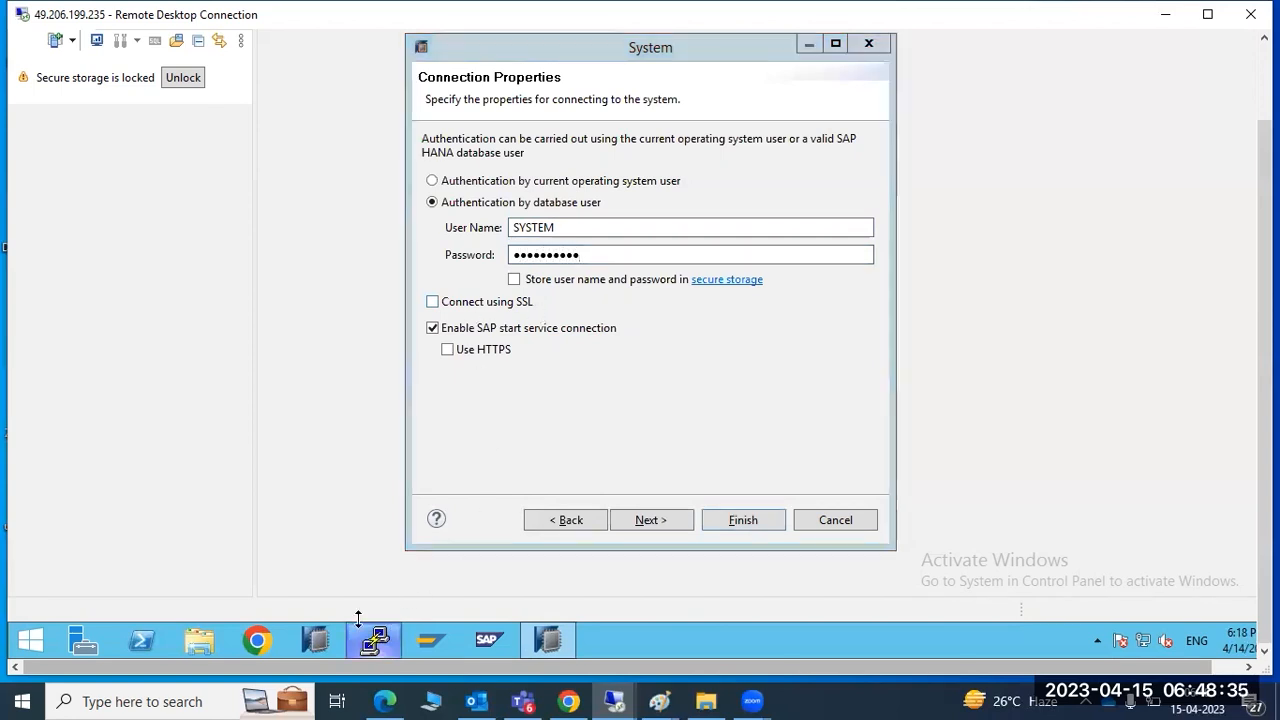
Highlight SYSTEM and 'System Database User' in the installer output, then return to Studio
scroll(257, 484, up, 10)
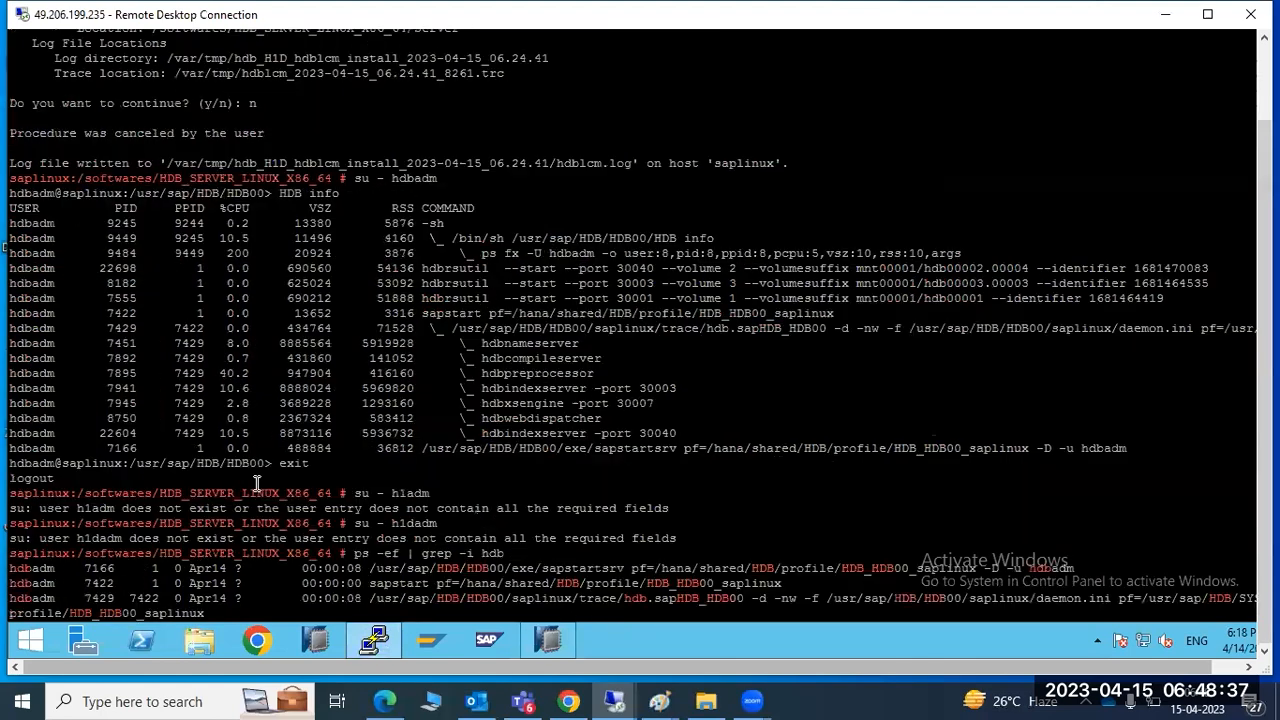
scroll(257, 484, up, 10)
scroll(257, 484, down, 7)
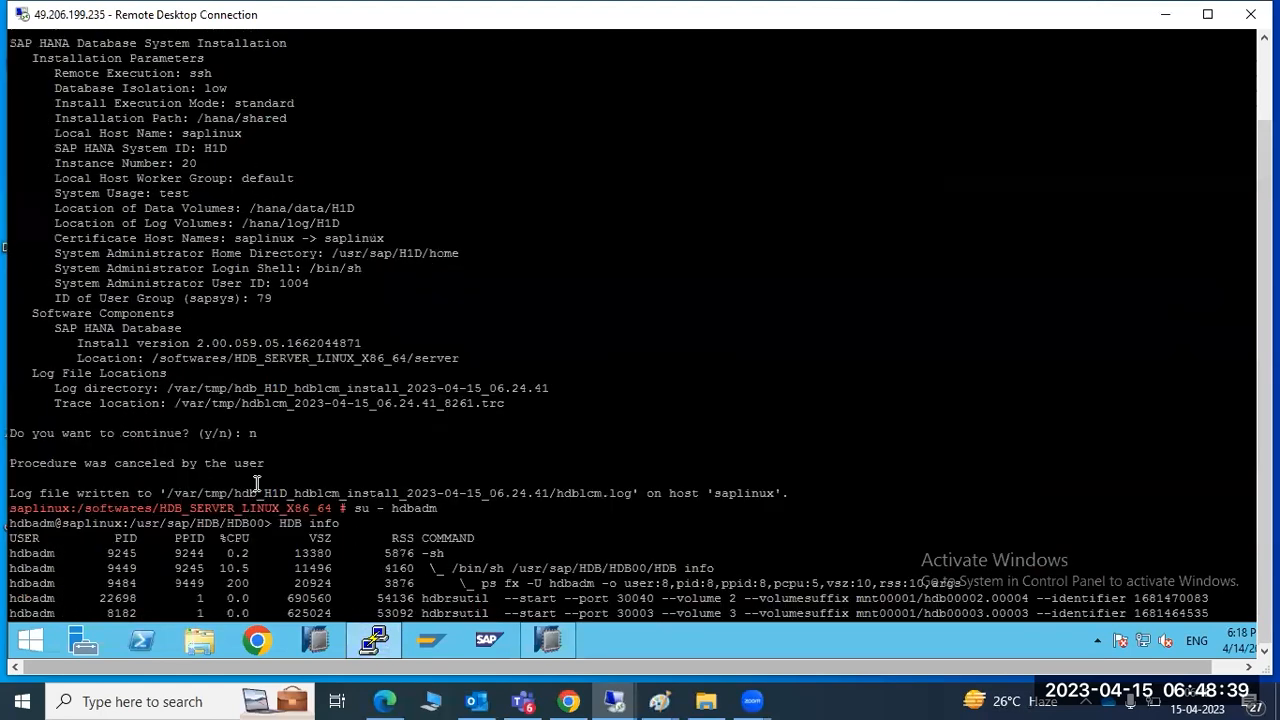
scroll(257, 484, up, 7)
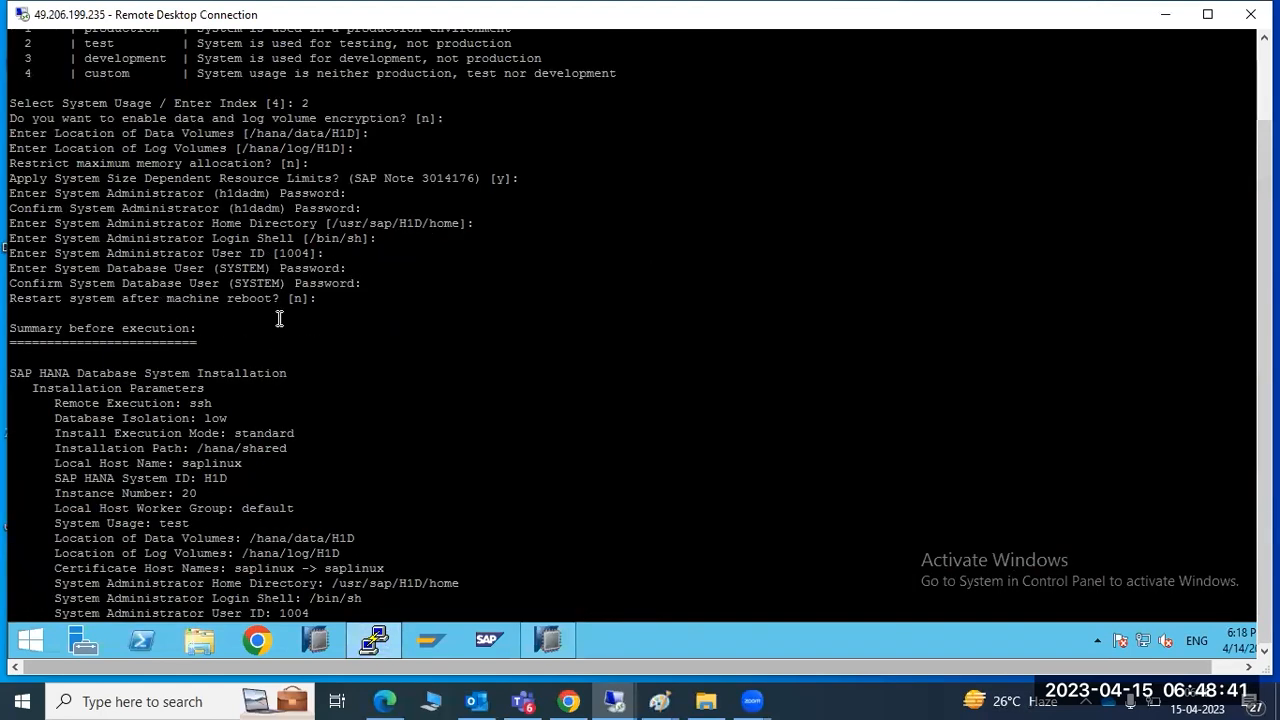
double_click(247, 268)
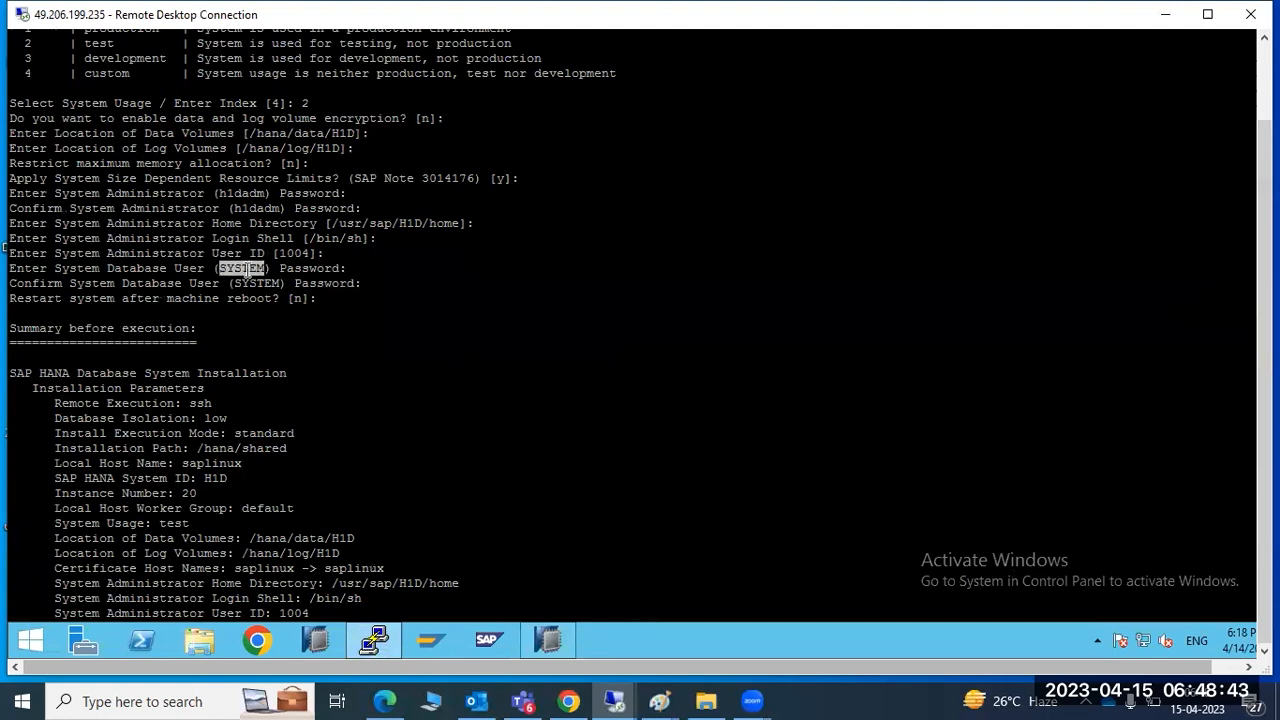
drag(55, 268, 200, 268)
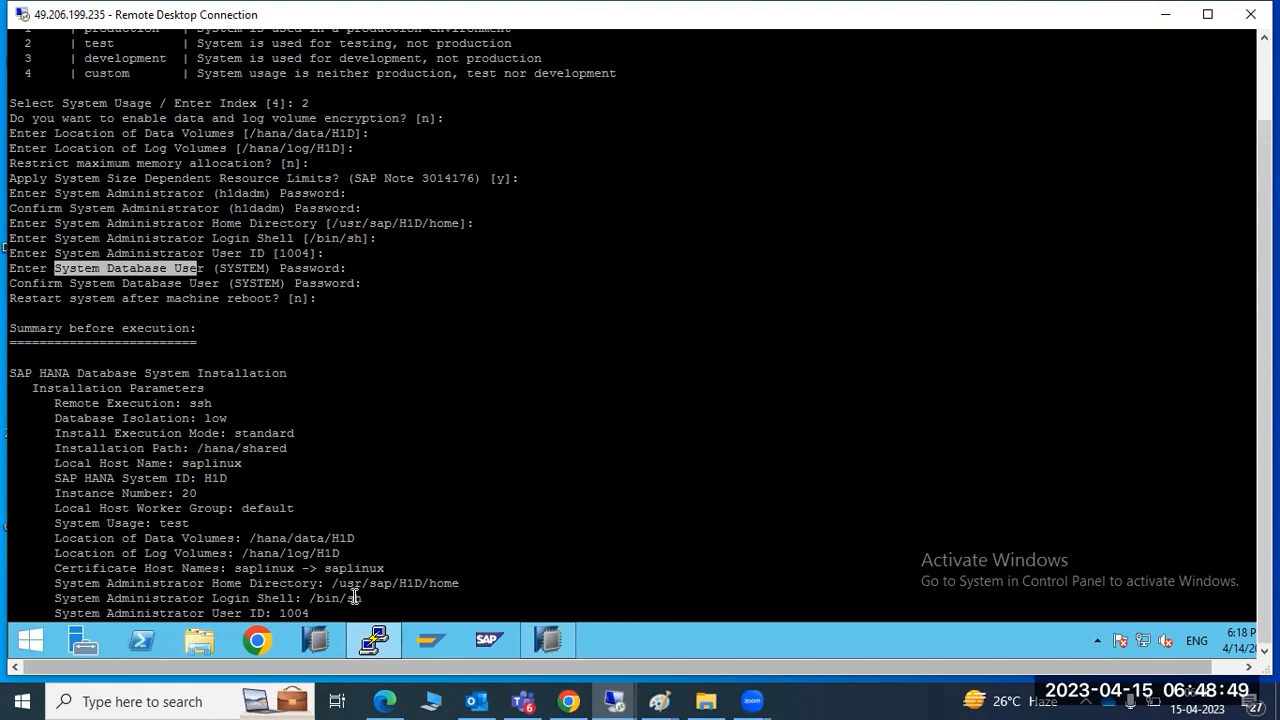
click(373, 640)
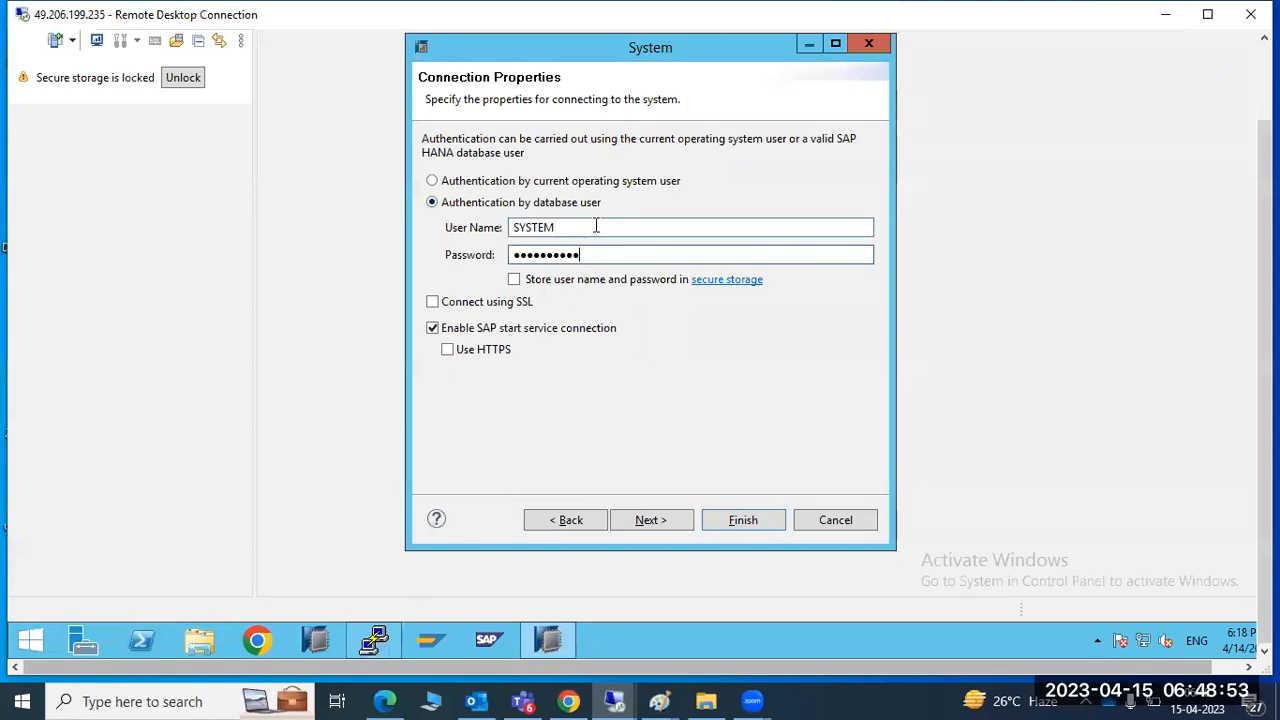
Pass the Additional Properties page and finish, testing the connection and adding system HDB
mouse_move(388, 639)
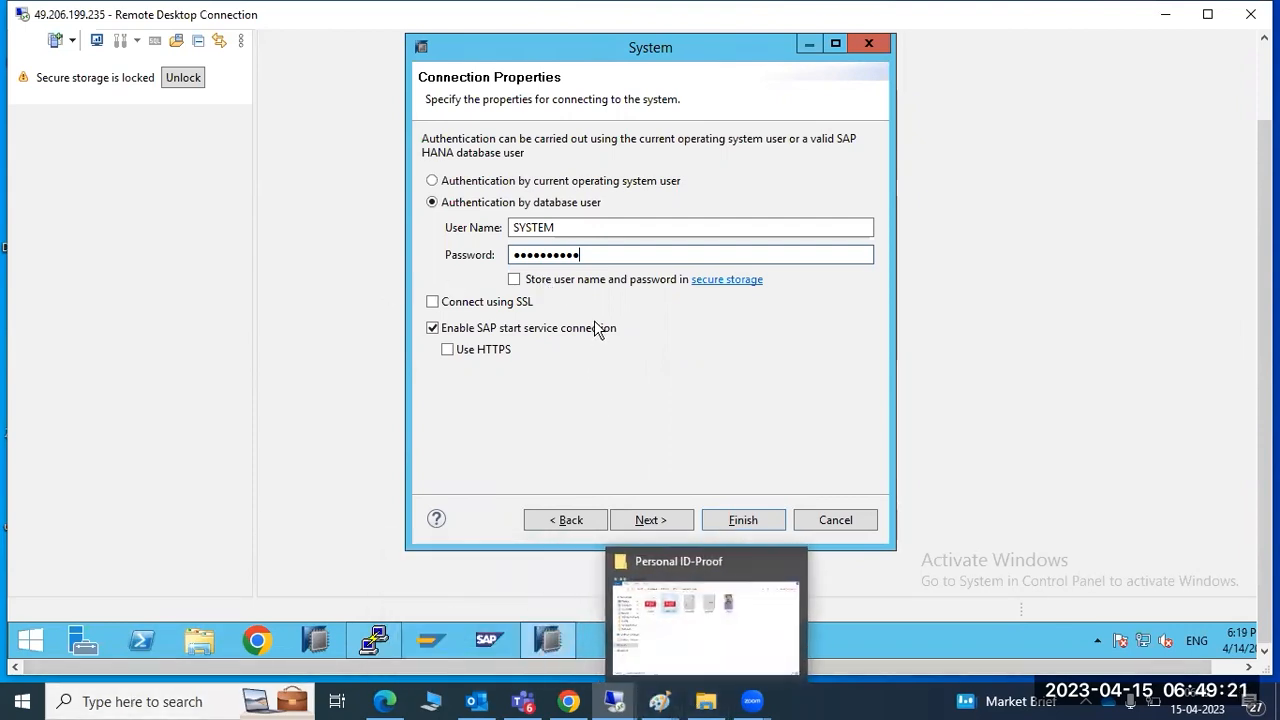
click(666, 524)
click(727, 520)
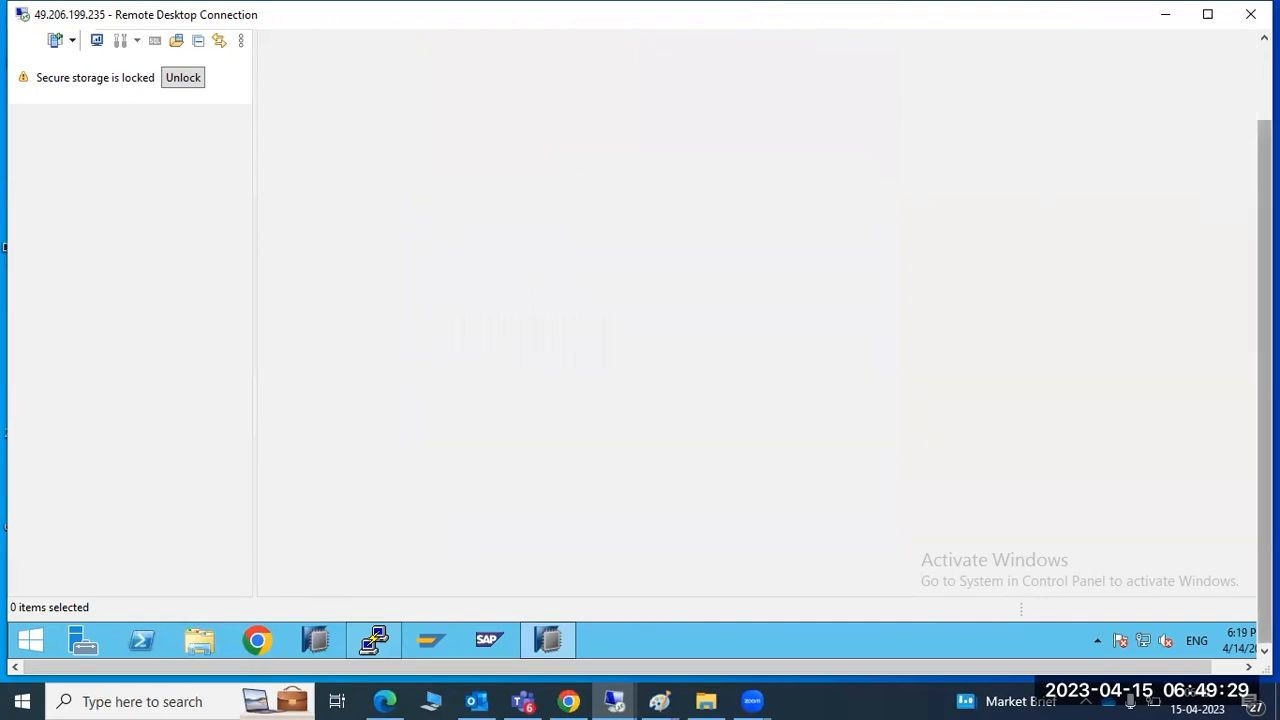
Reset the Studio perspective and confirm the reset
drag(1262, 208, 1243, 126)
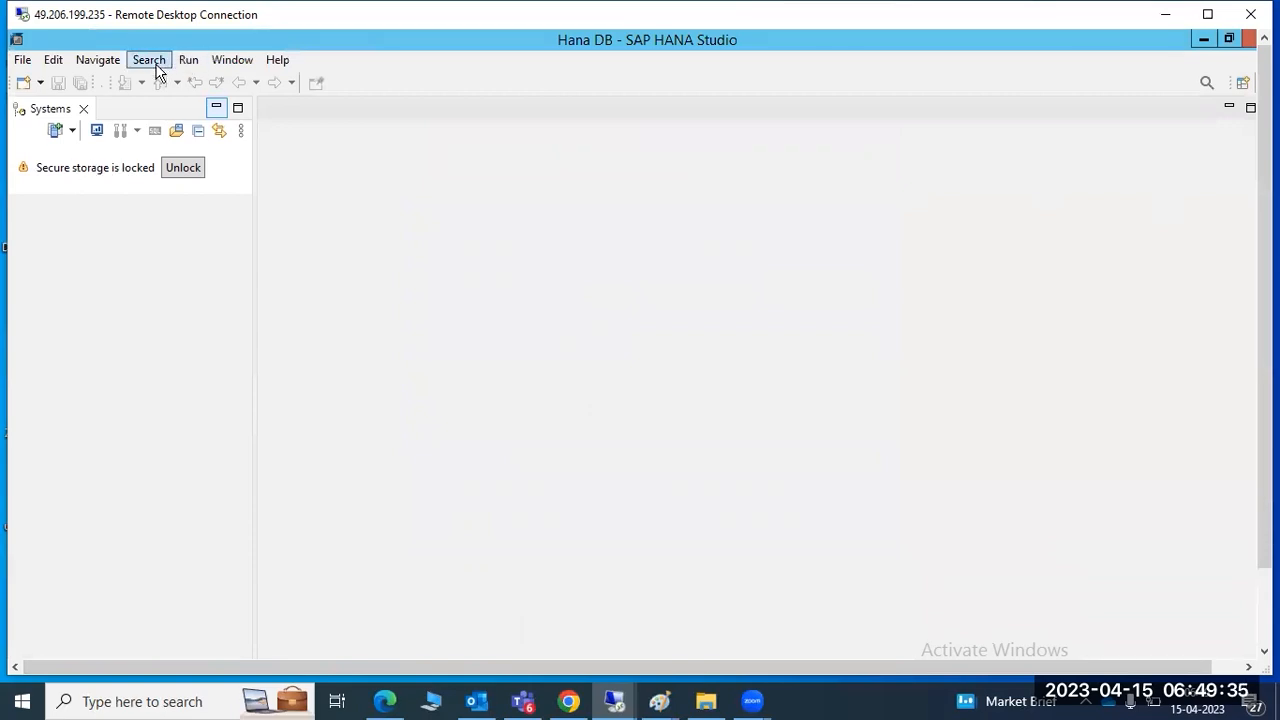
click(210, 62)
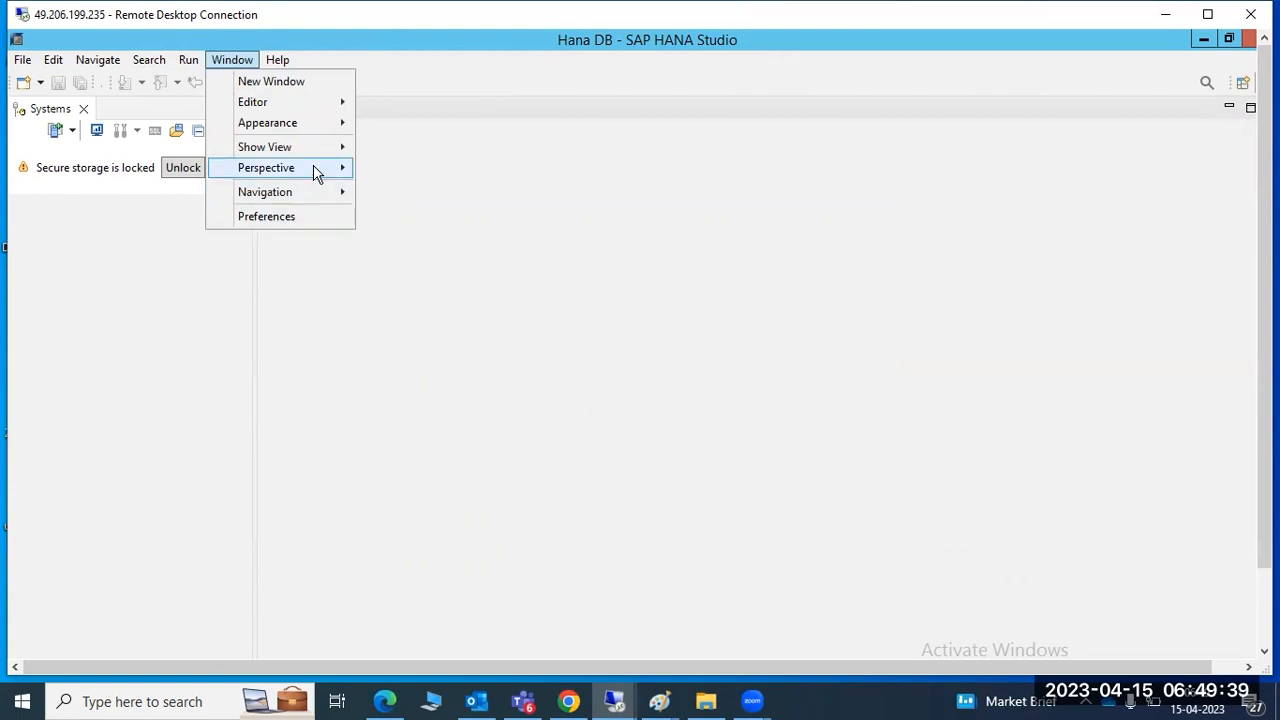
mouse_move(340, 168)
click(432, 236)
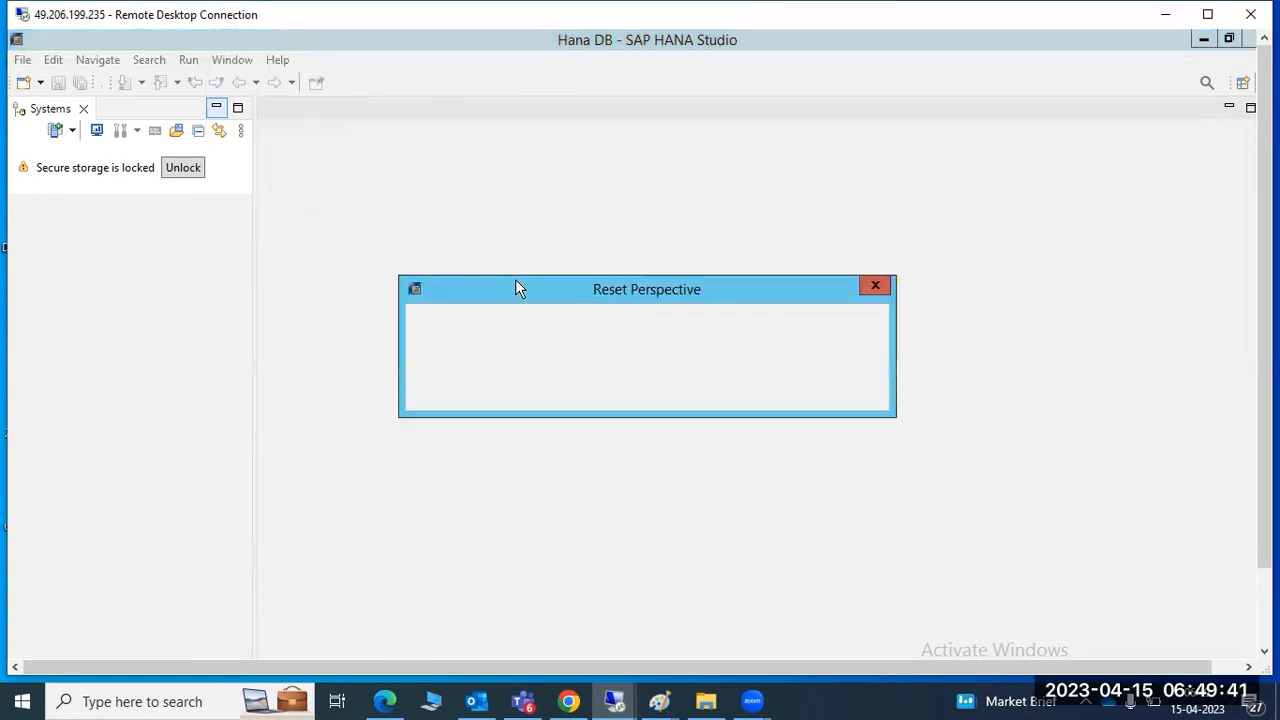
click(716, 386)
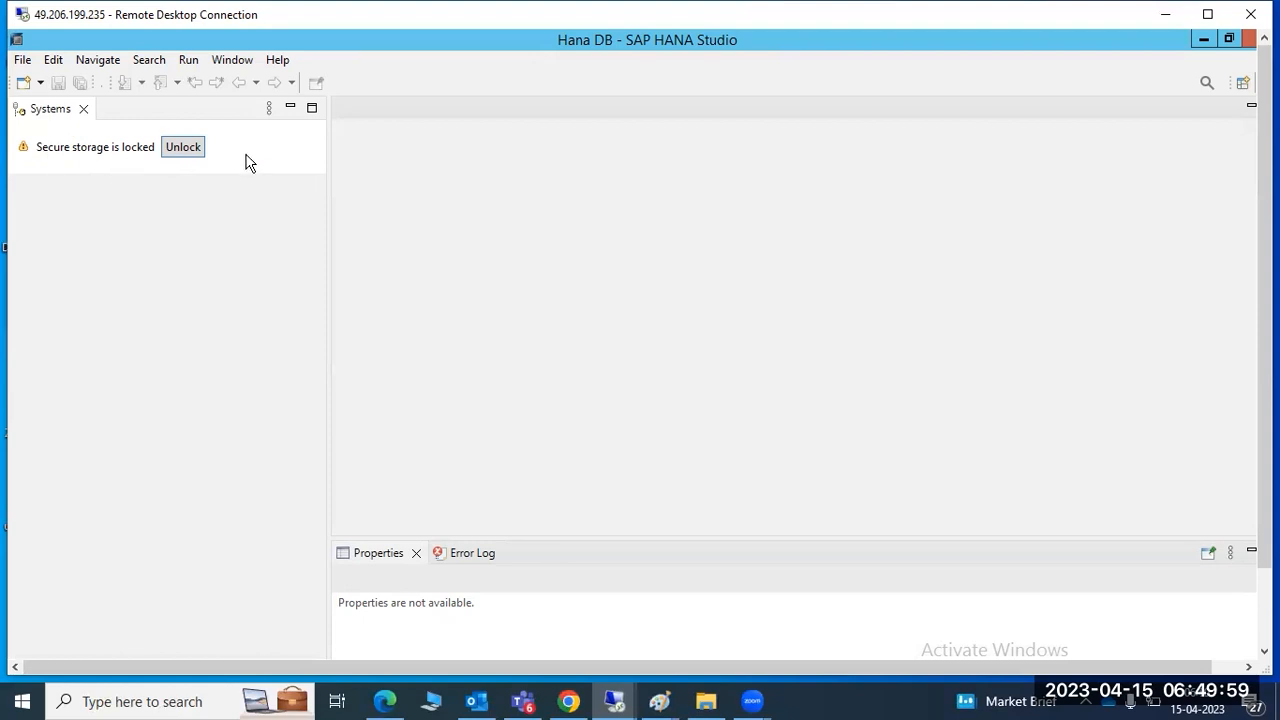
Close all perspectives, leaving an empty workbench
click(230, 61)
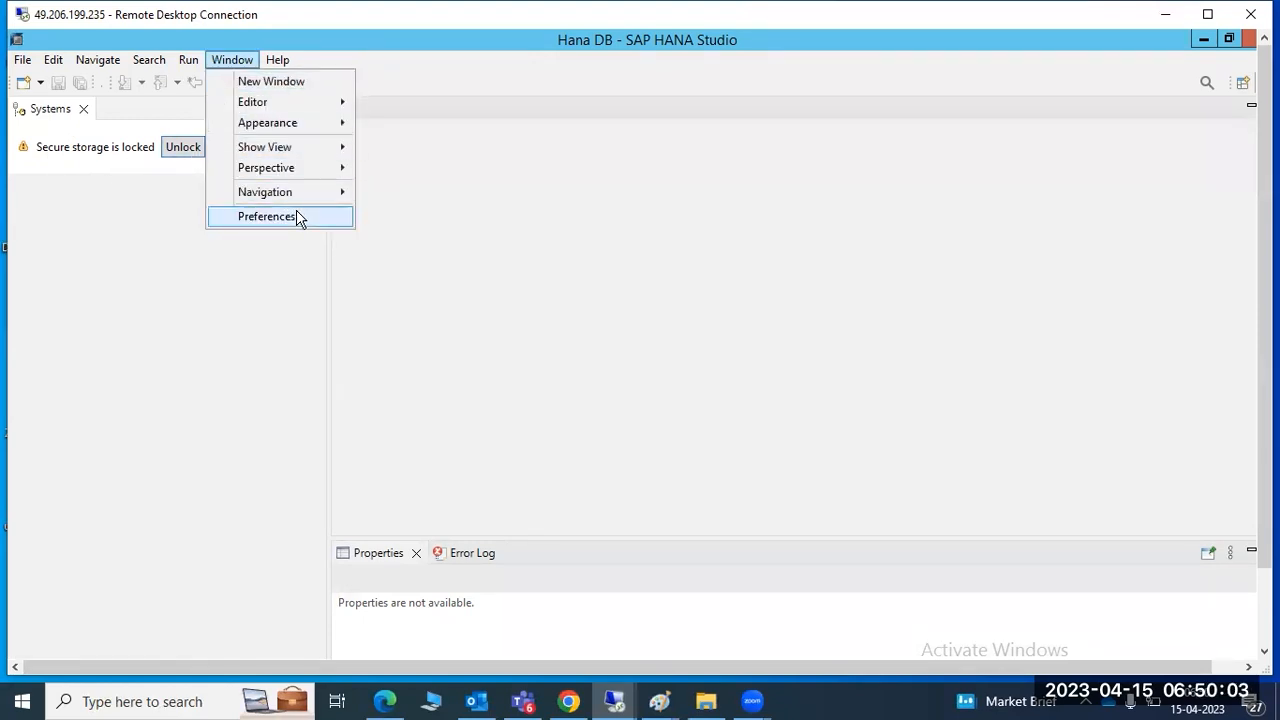
mouse_move(302, 180)
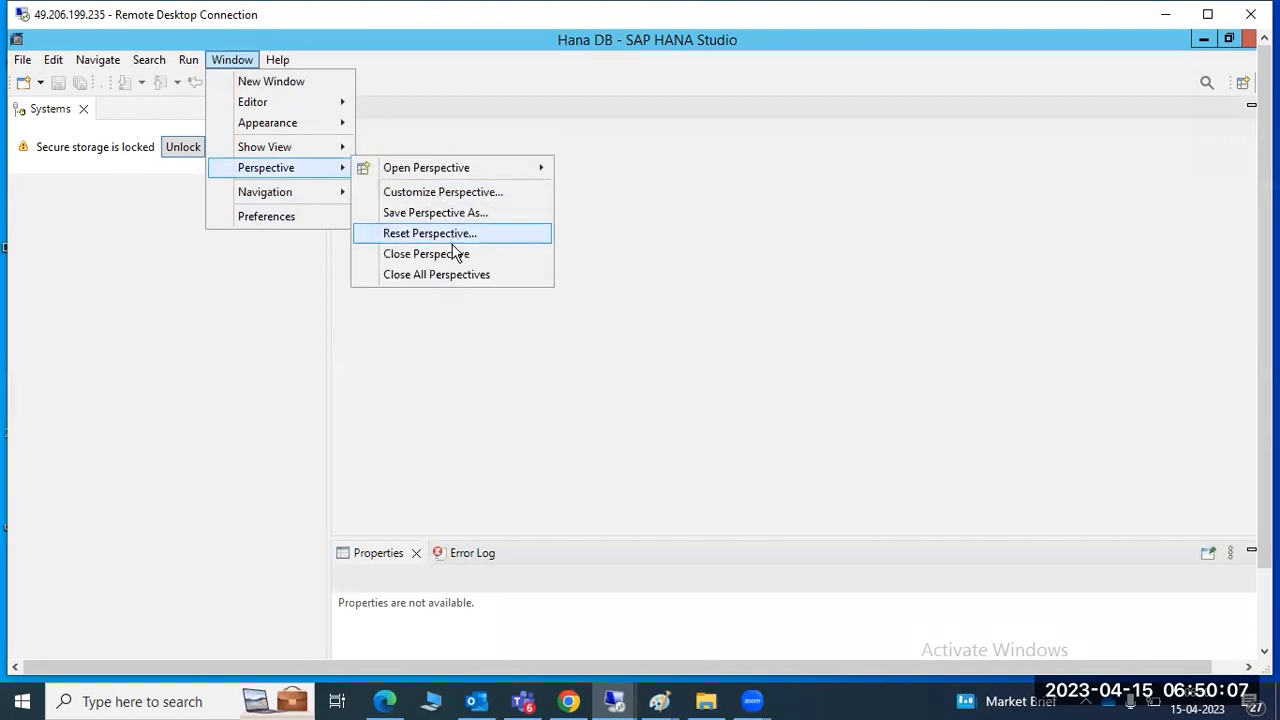
click(447, 275)
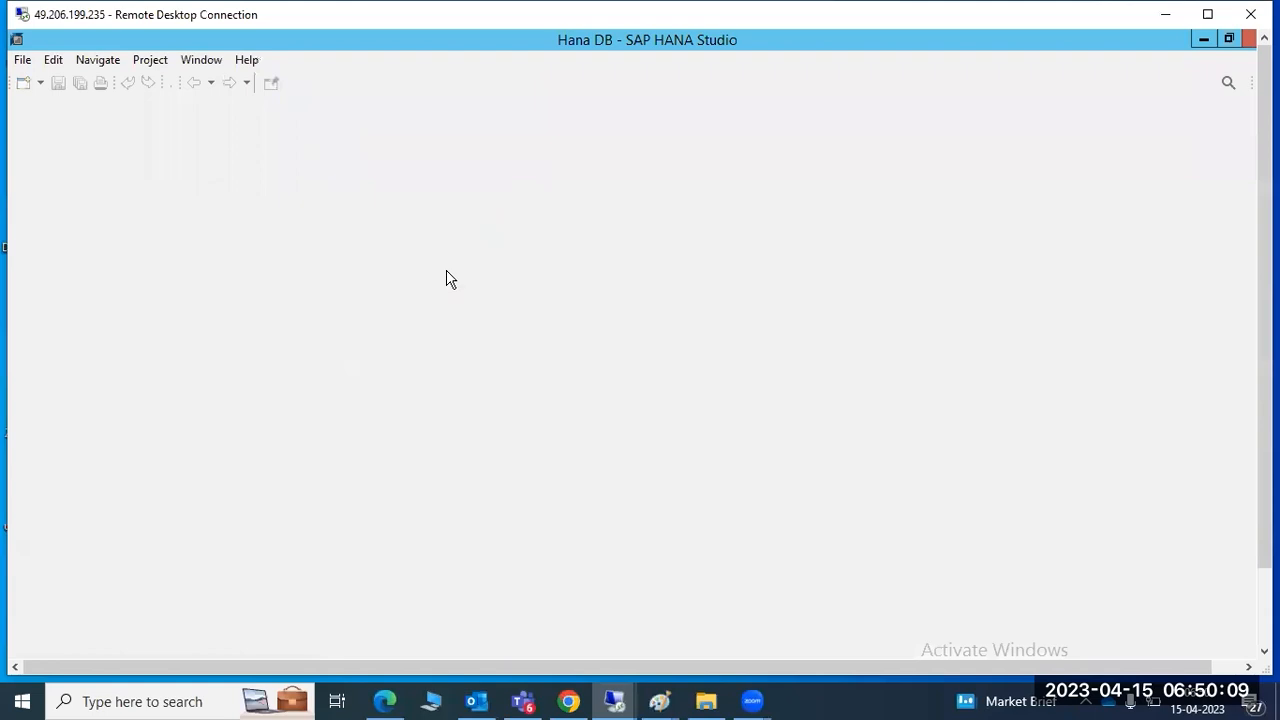
Close SAP HANA Studio, relaunch it with the chosen workspace, then close its window again
click(1249, 39)
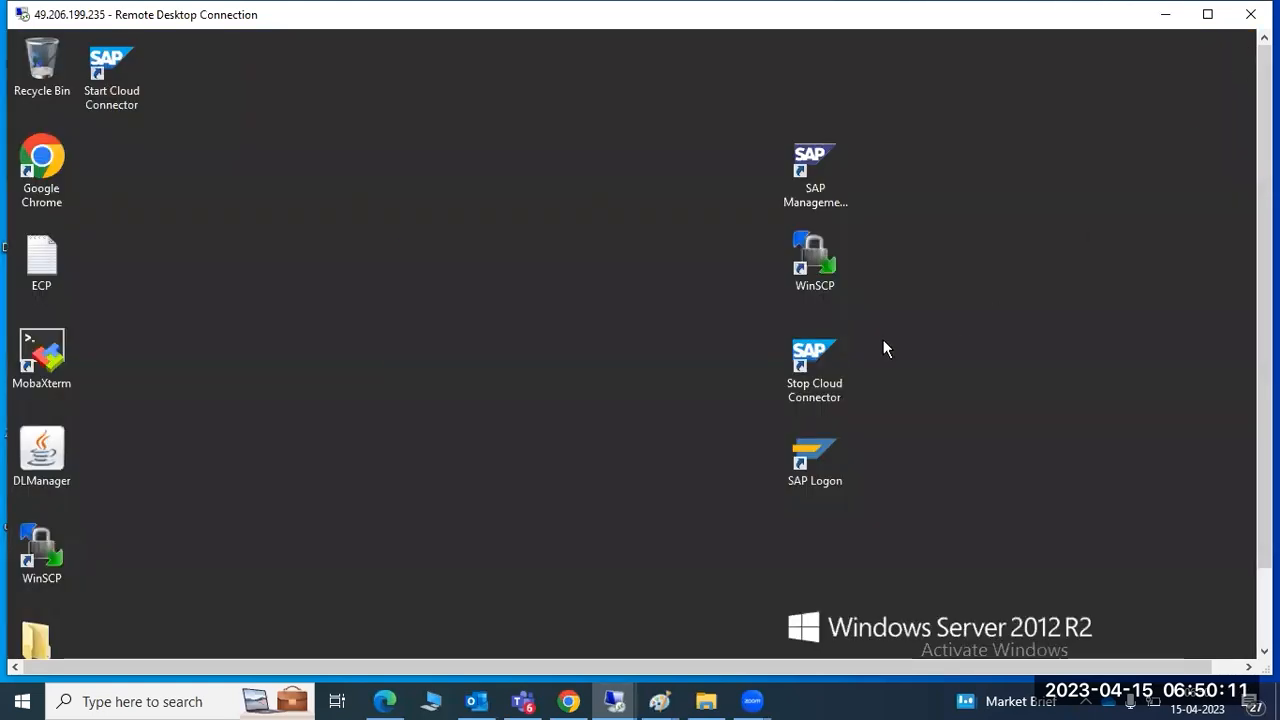
drag(1262, 420, 1262, 496)
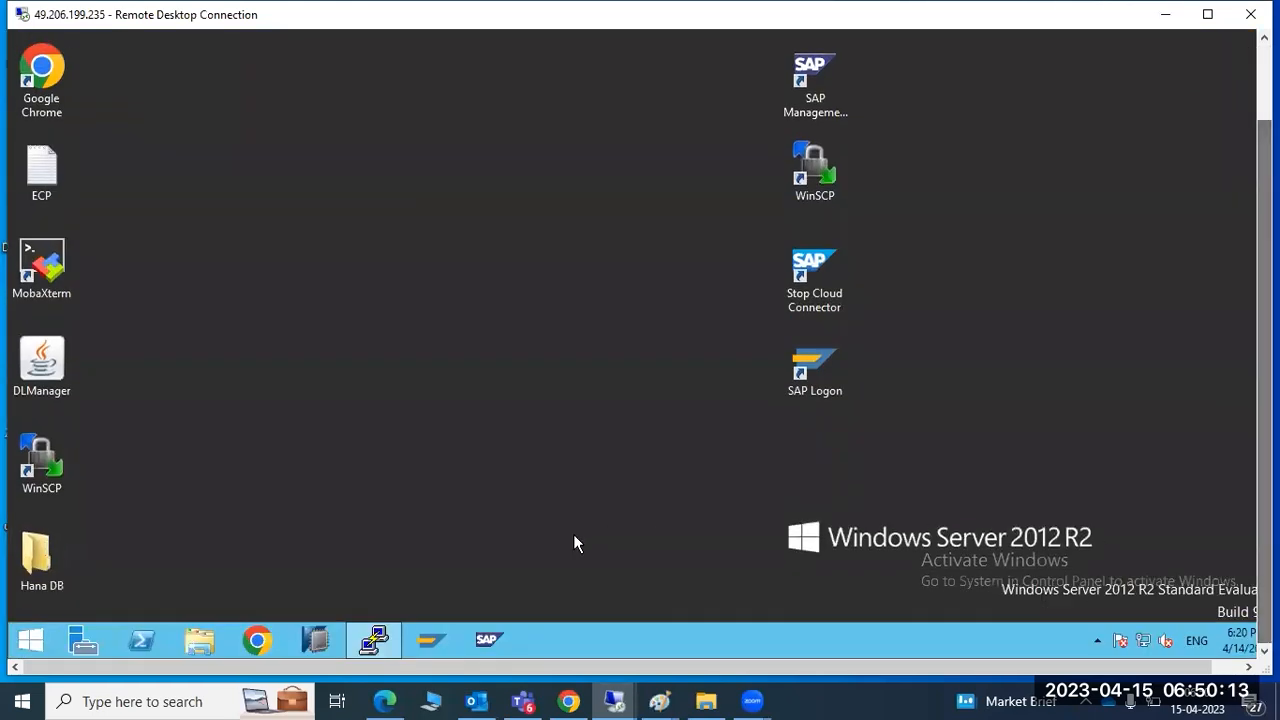
click(315, 640)
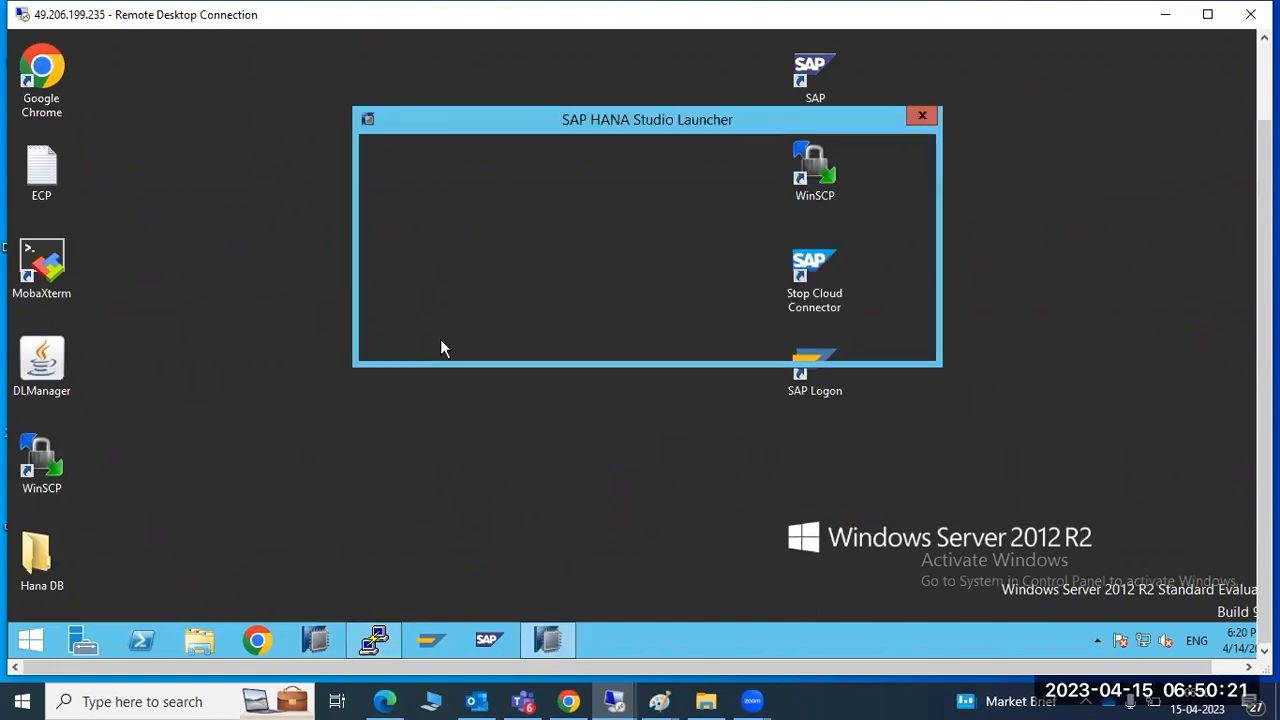
click(808, 341)
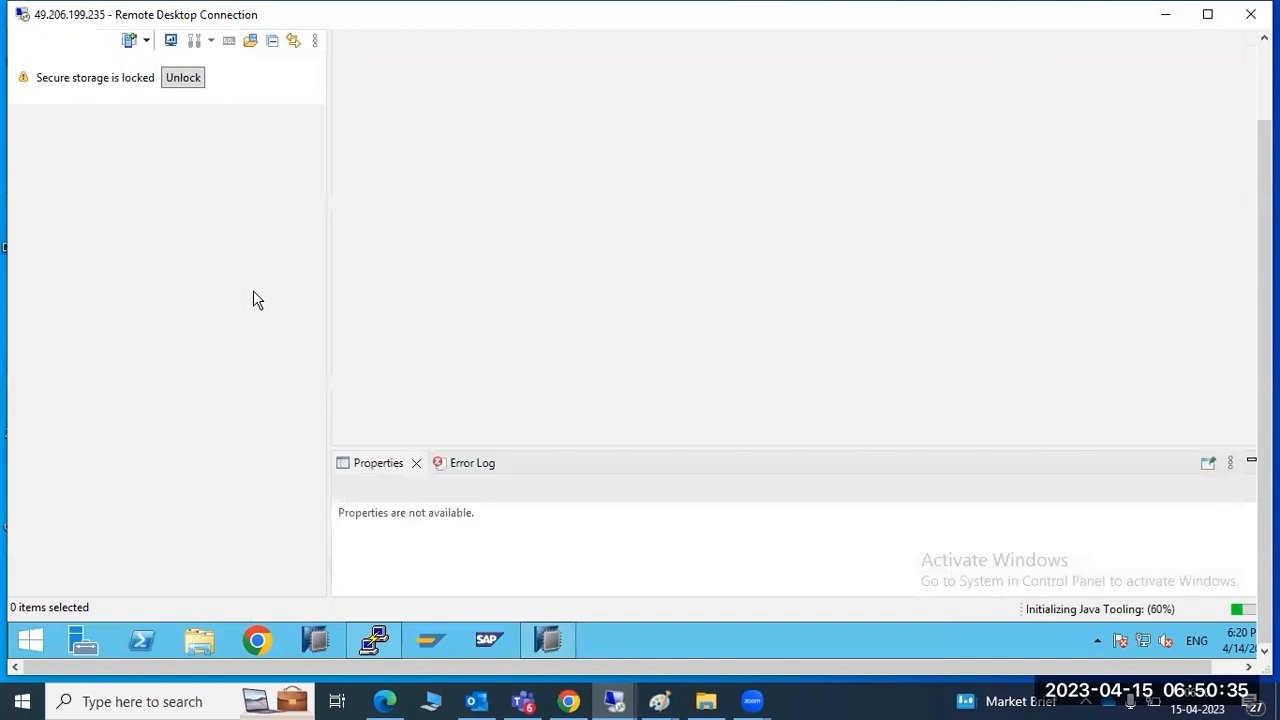
right_click(557, 657)
click(534, 592)
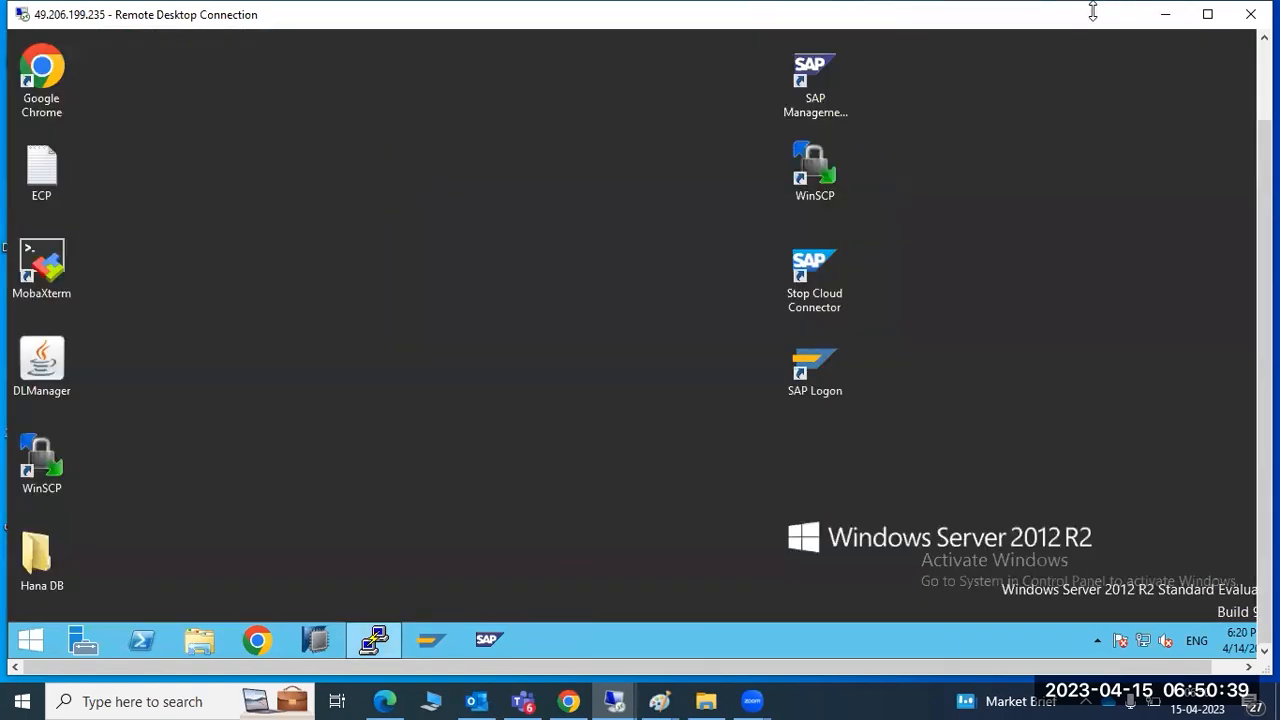
Minimize the remote session and open Remote Desktop Connection with its options expanded
click(1163, 17)
key(super+r)
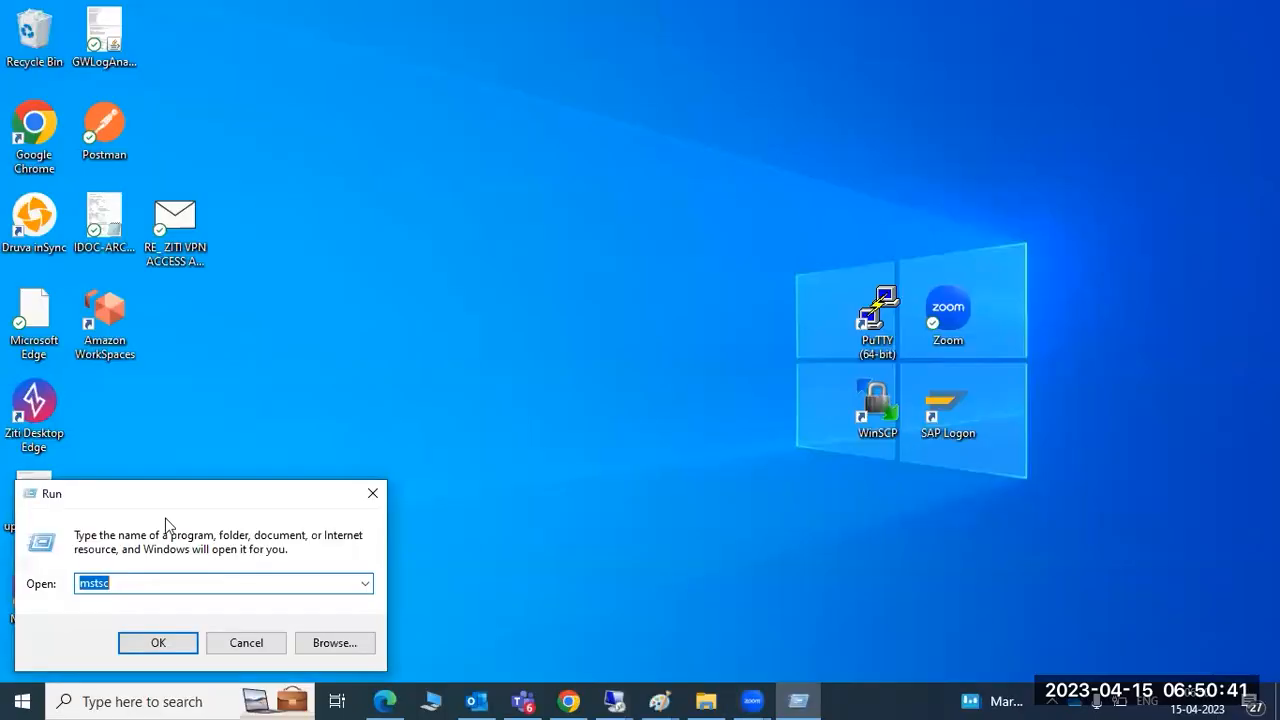
click(155, 643)
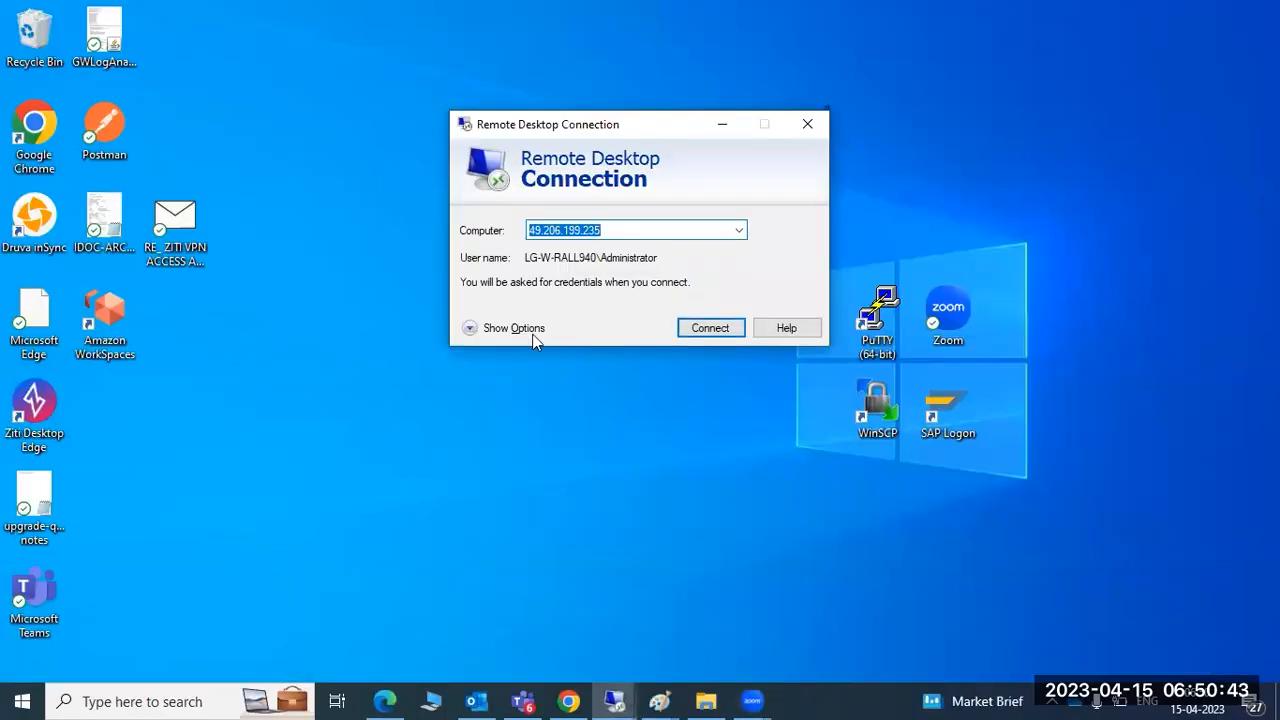
click(521, 330)
Replace the user name with a different account and connect using its password
click(740, 322)
key(ctrl+a)
text(ecpa)
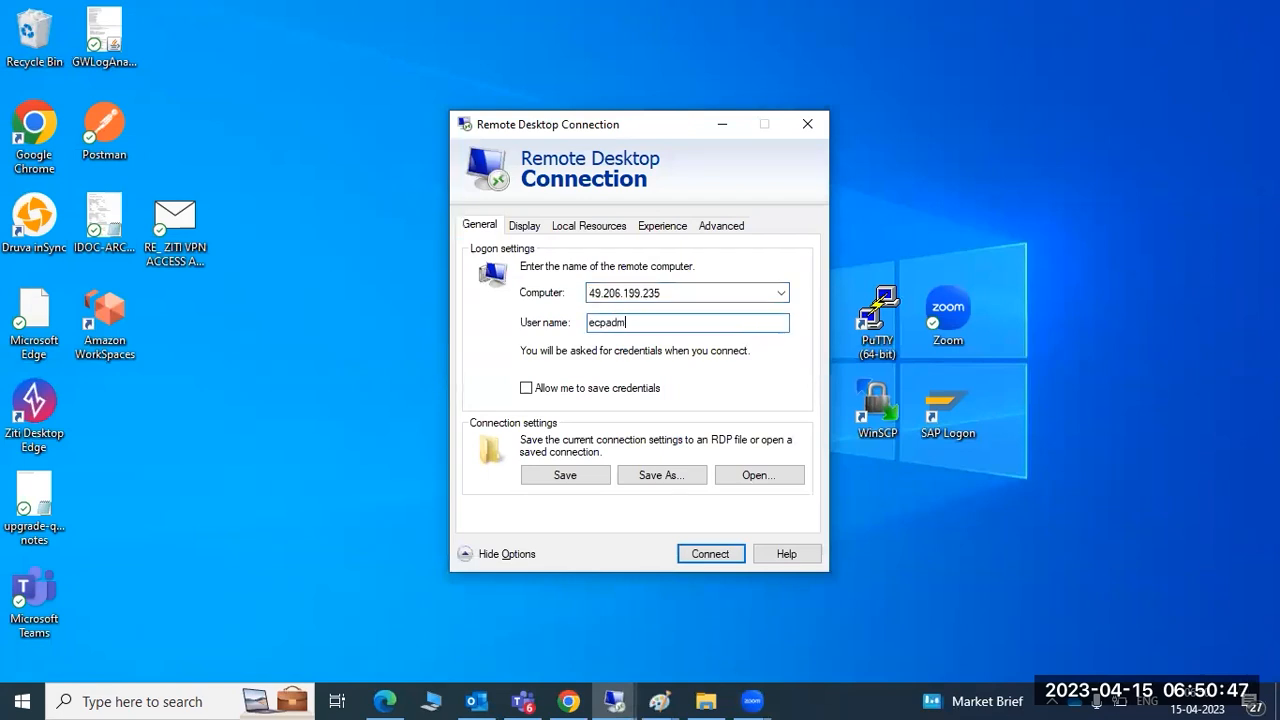
key(Return)
text(*******)
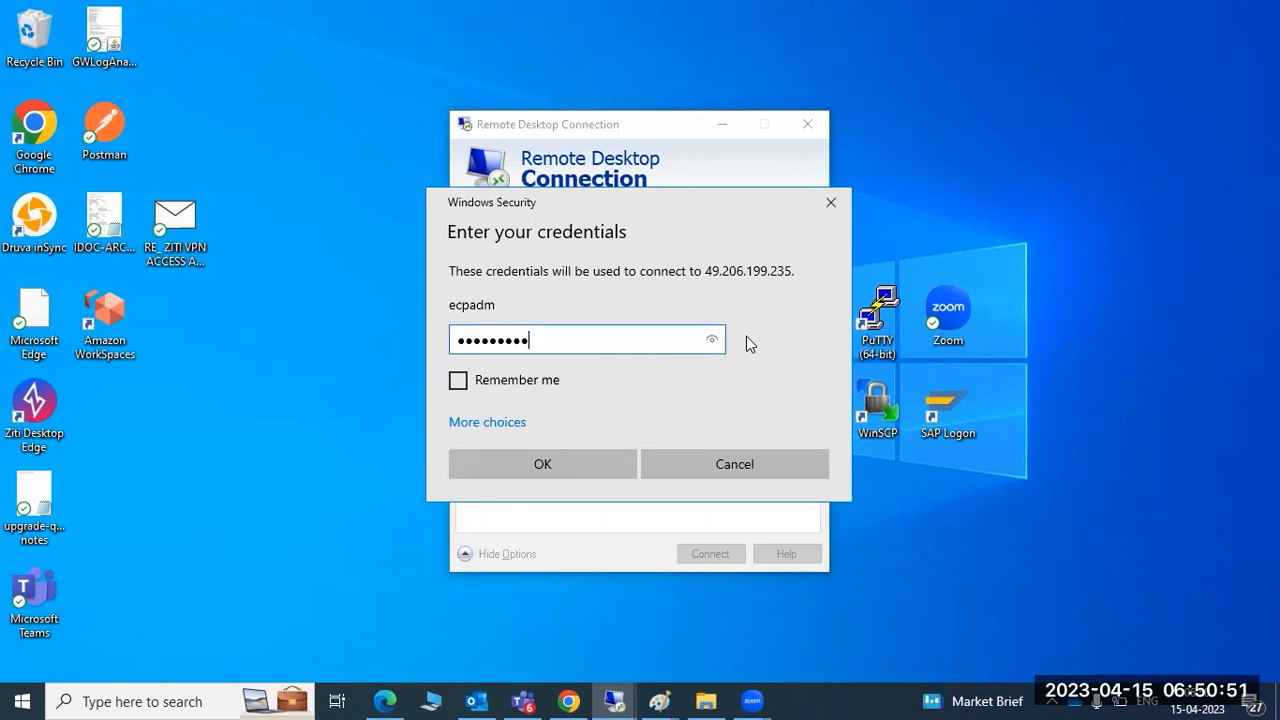
text(**)
key(Return)
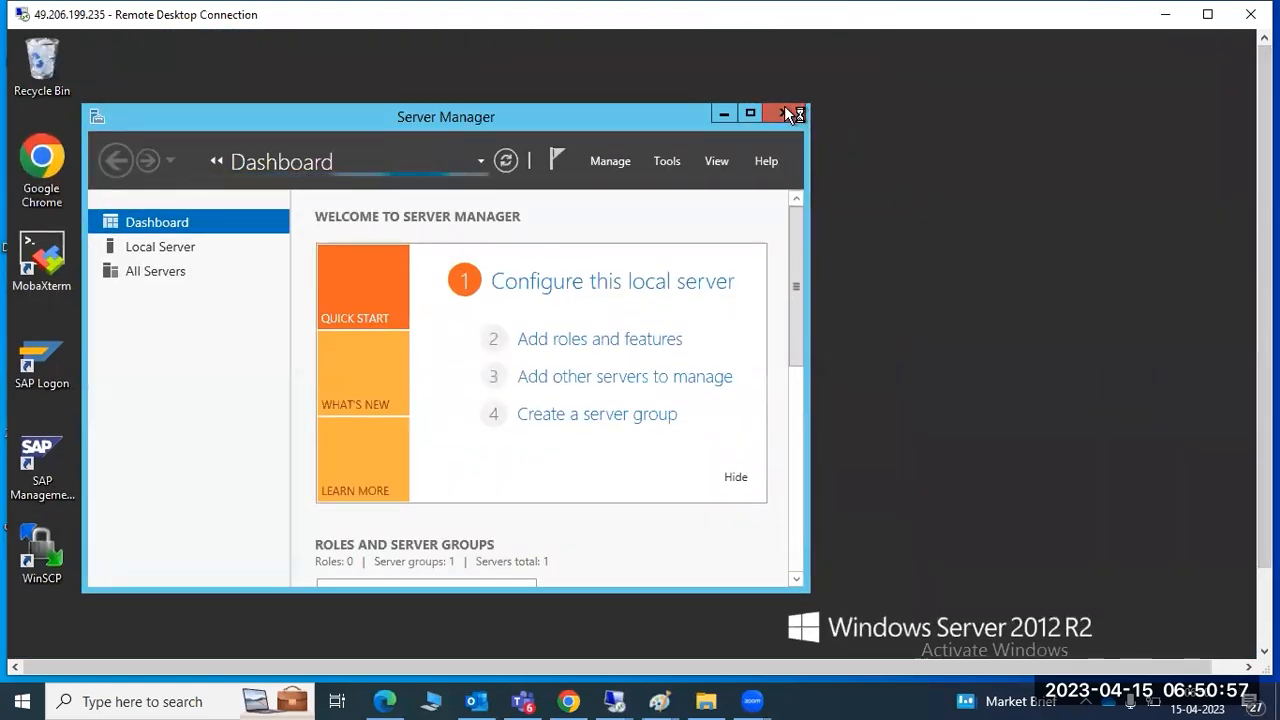
Close Server Manager, search Start for 'stu' and pin SAP HANA Studio to Start
click(786, 112)
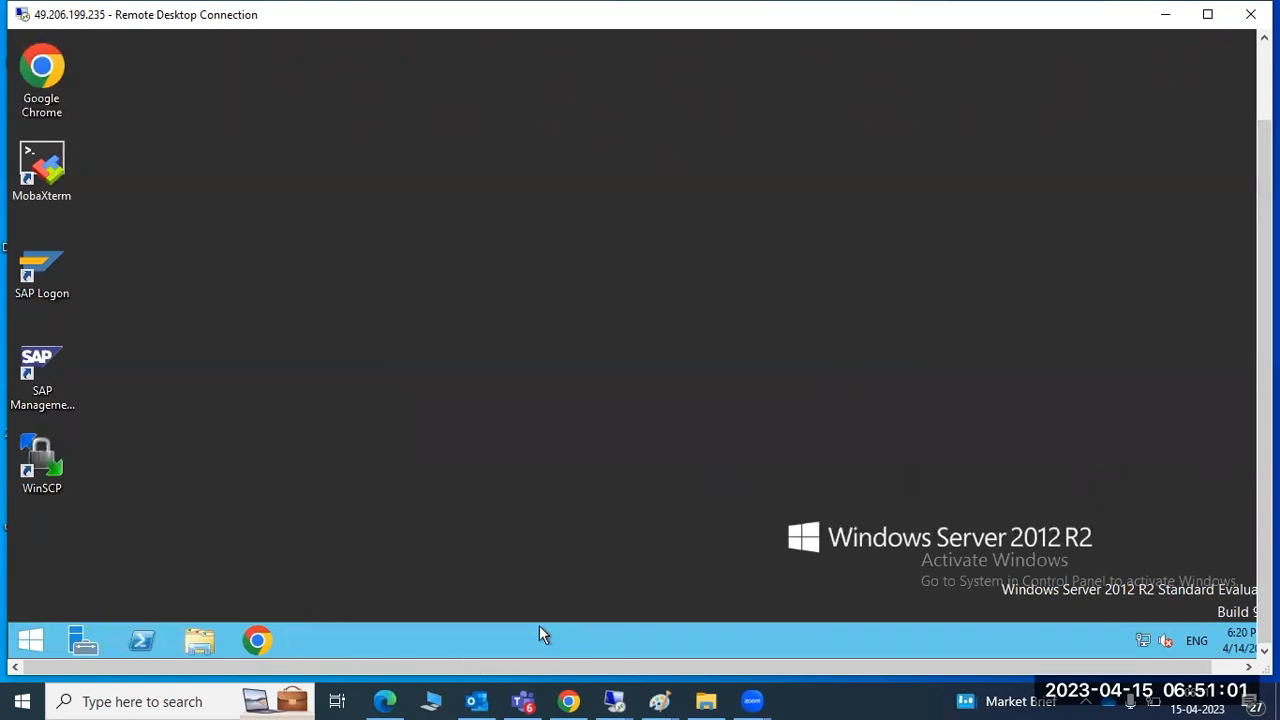
click(30, 640)
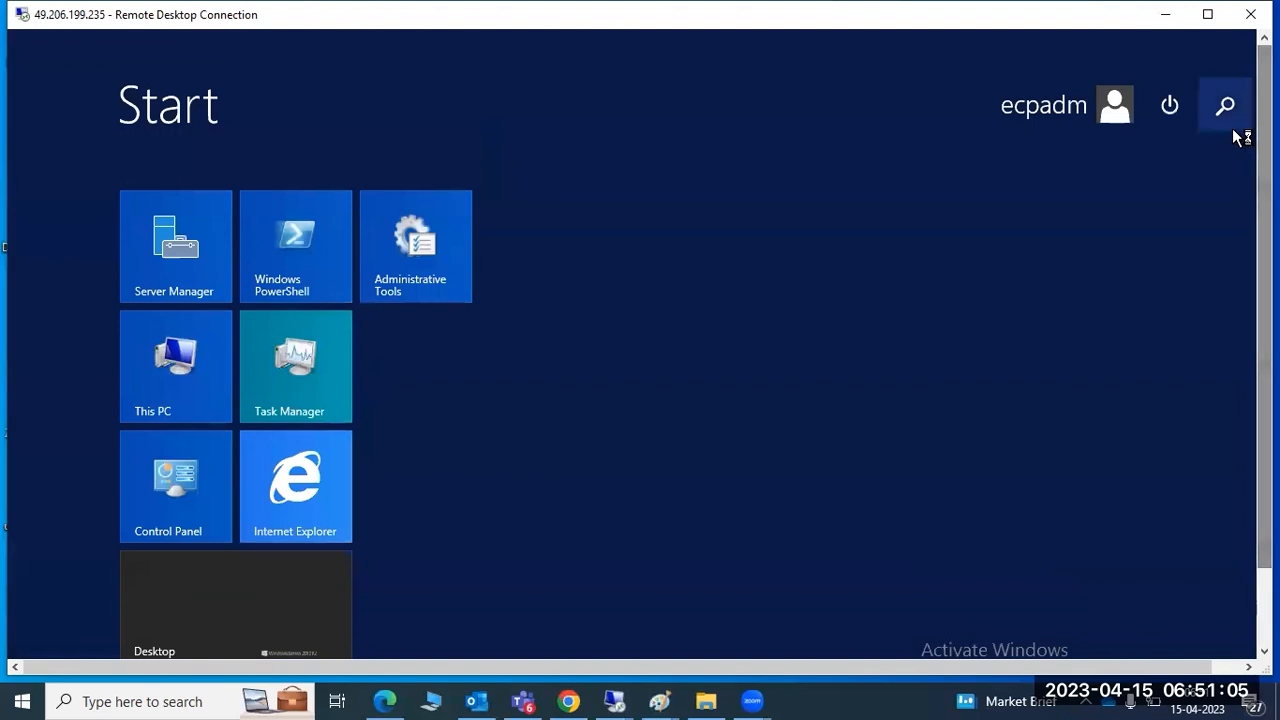
click(1231, 108)
text(studio)
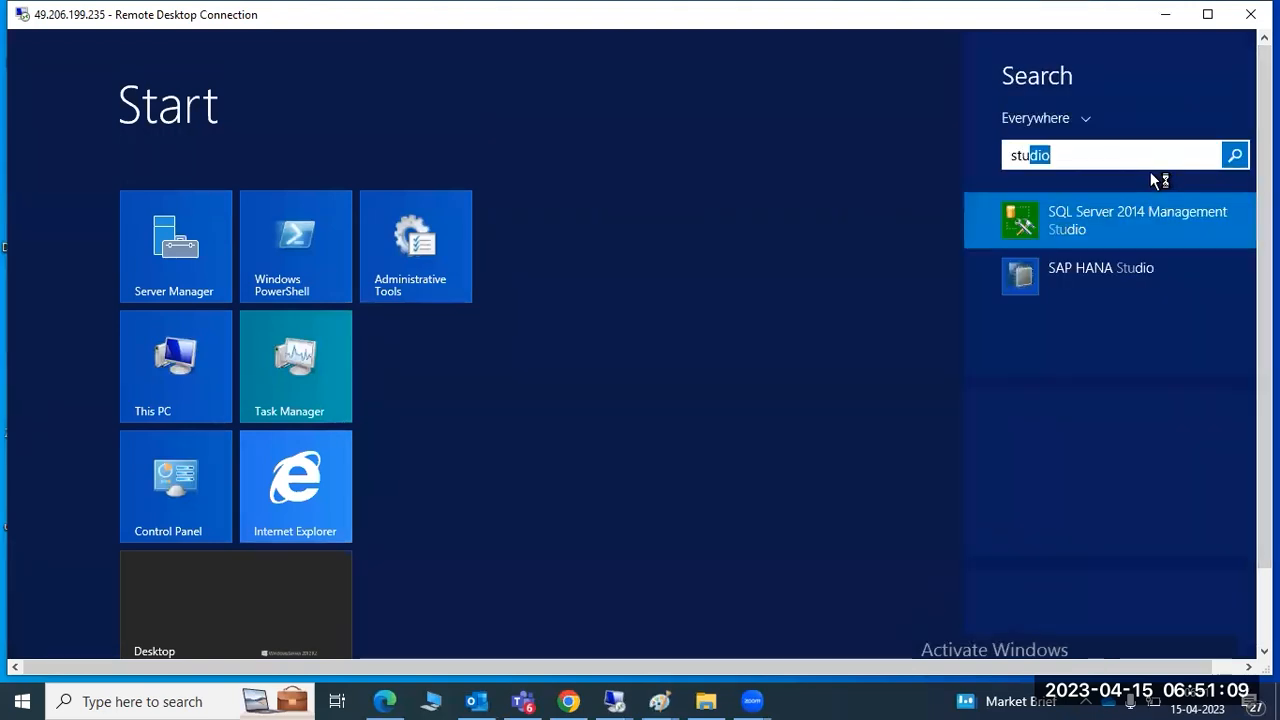
right_click(1037, 289)
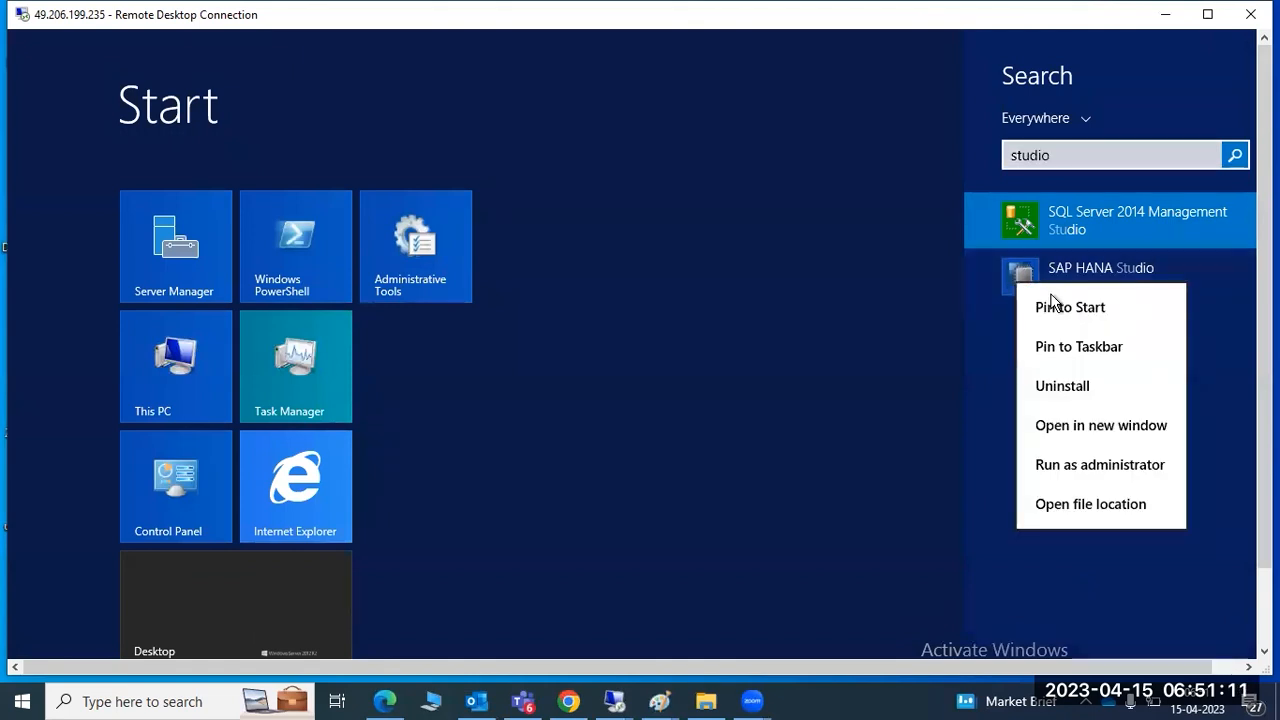
click(1055, 304)
Pin SAP HANA Studio to the taskbar and return to the server desktop
right_click(1057, 290)
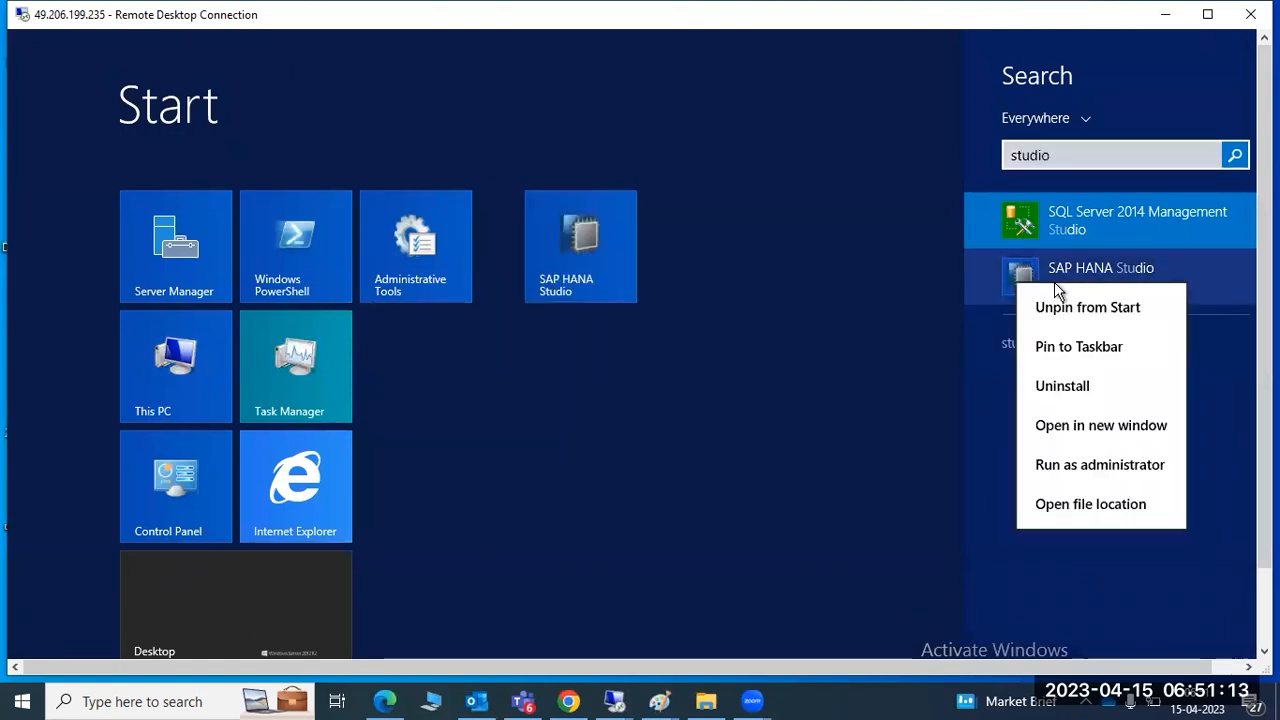
click(1070, 348)
scroll(1140, 490, down, 1)
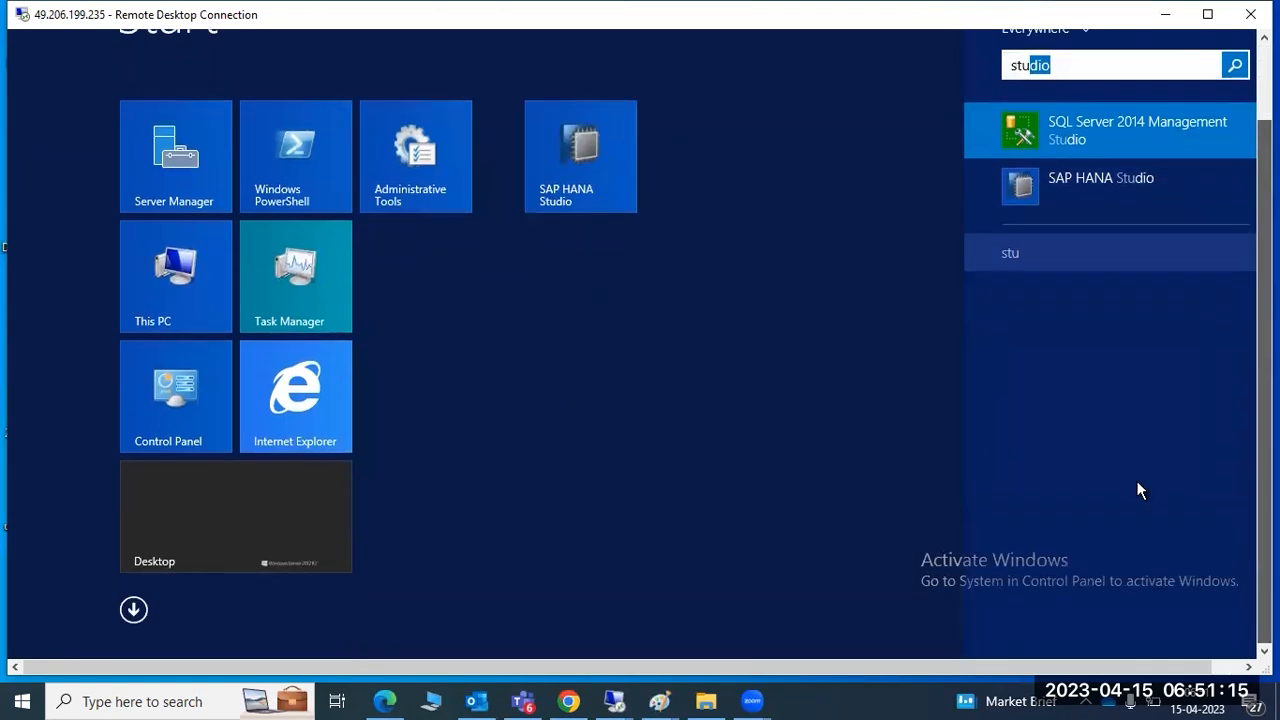
click(252, 520)
click(252, 520)
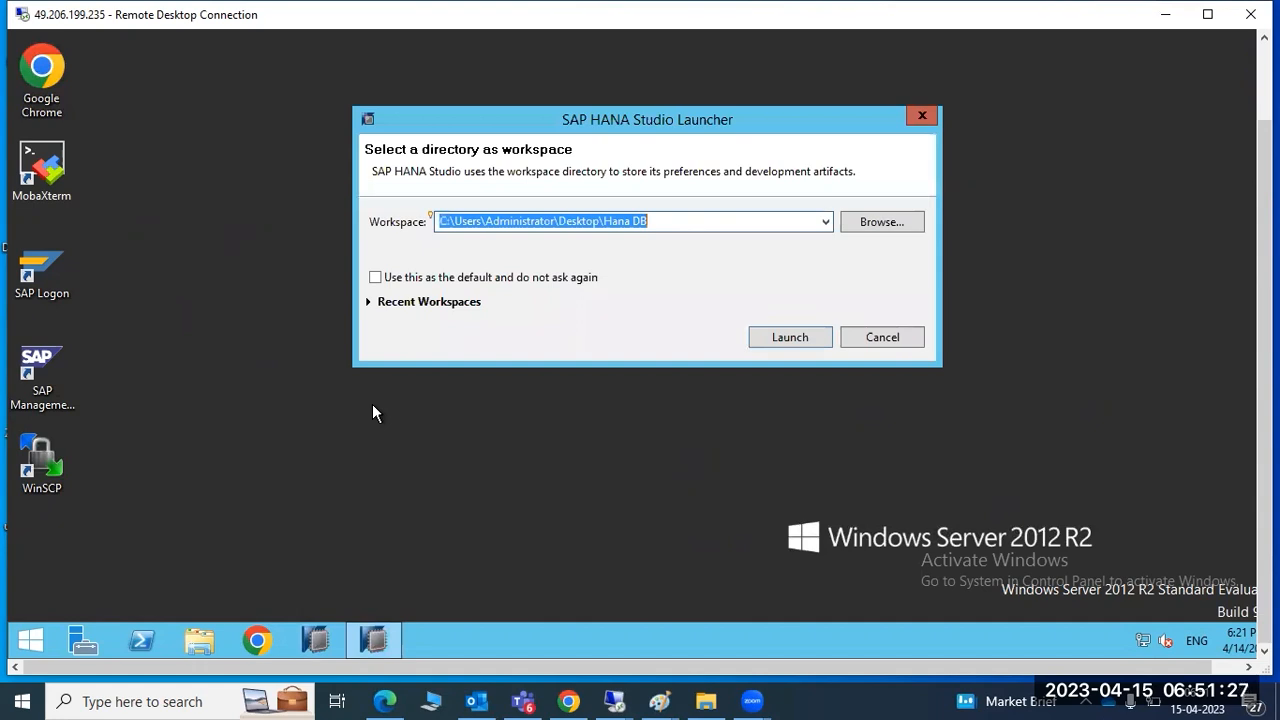
Get past the Hana DB workspace error and launch SAP HANA Studio with the Documents folder as workspace
click(774, 338)
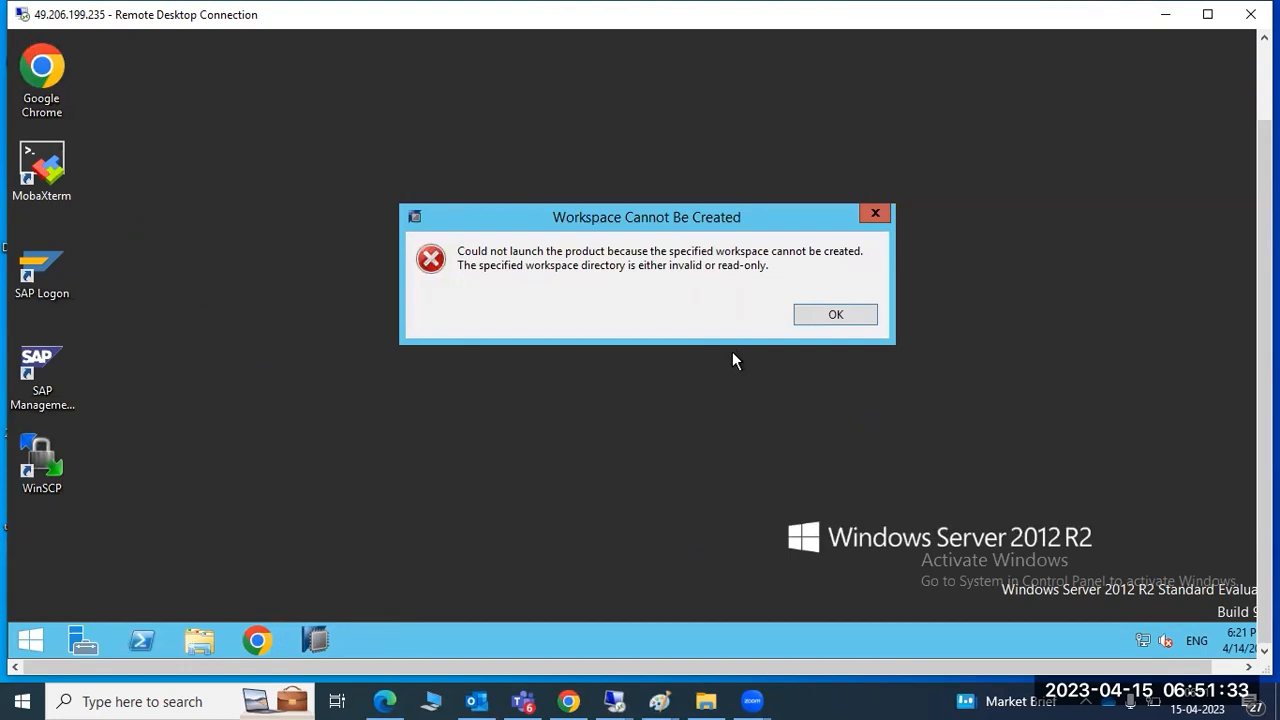
click(834, 316)
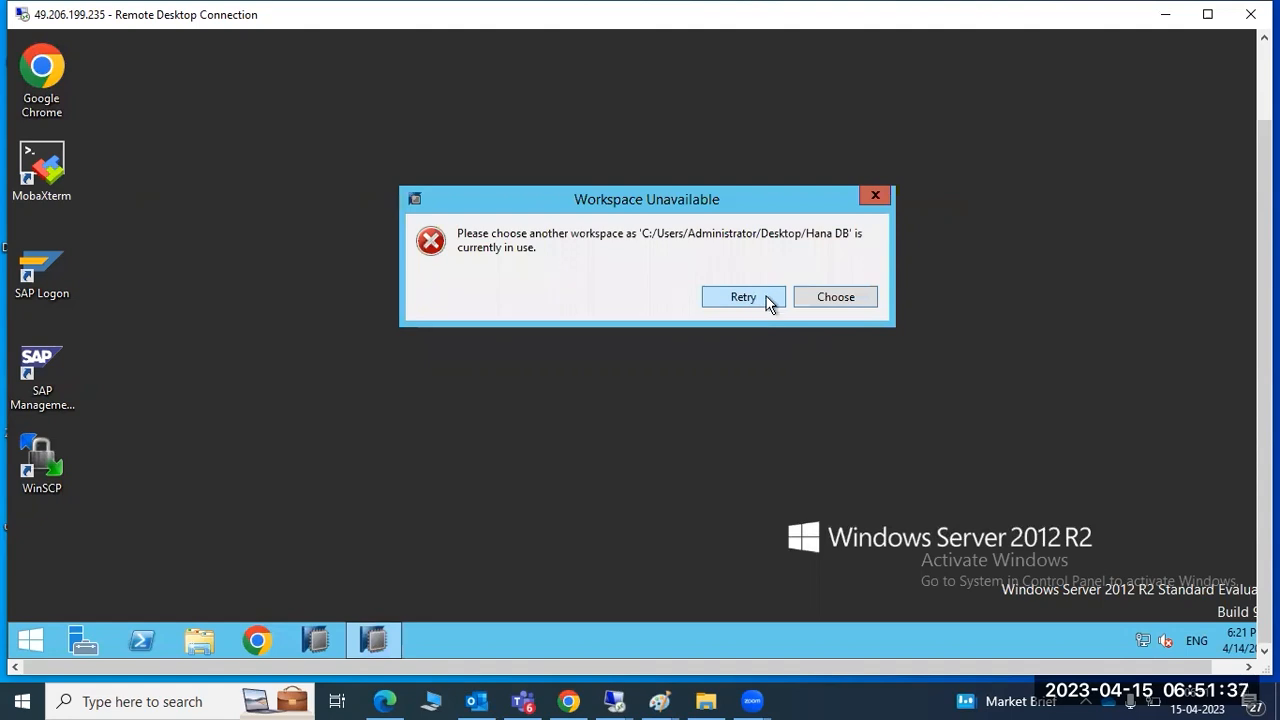
click(806, 296)
click(826, 221)
click(578, 254)
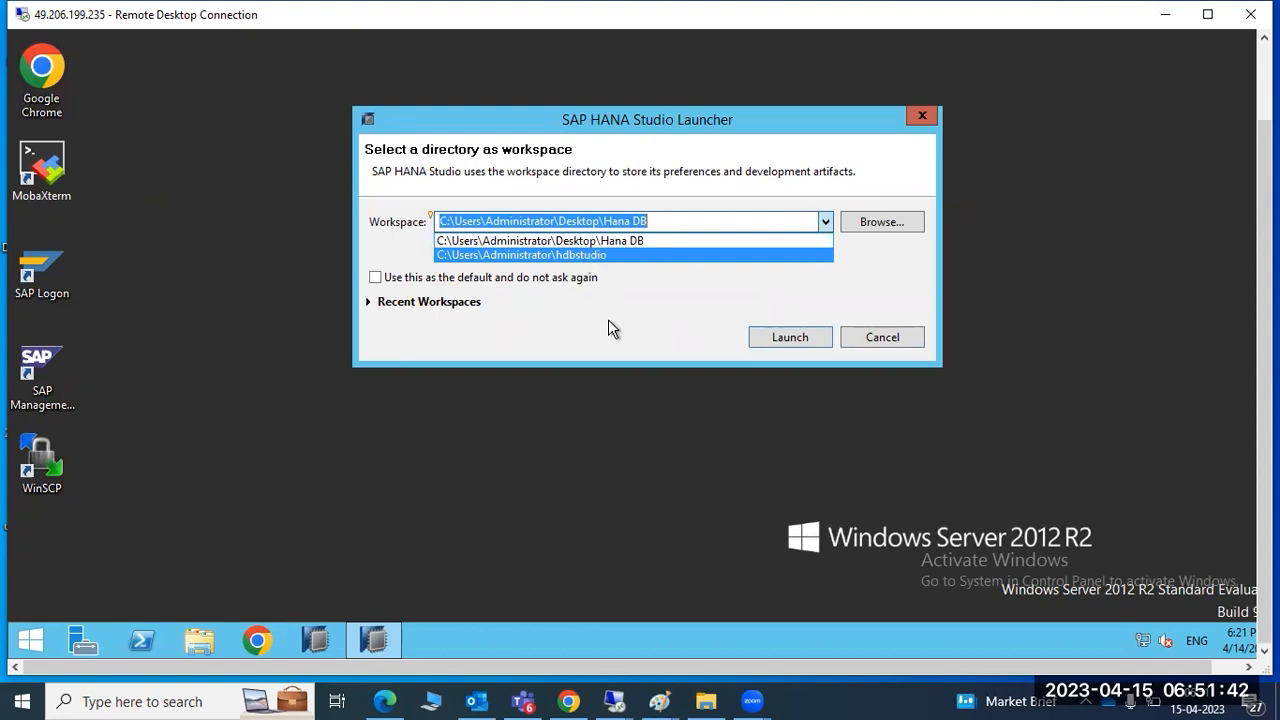
click(882, 221)
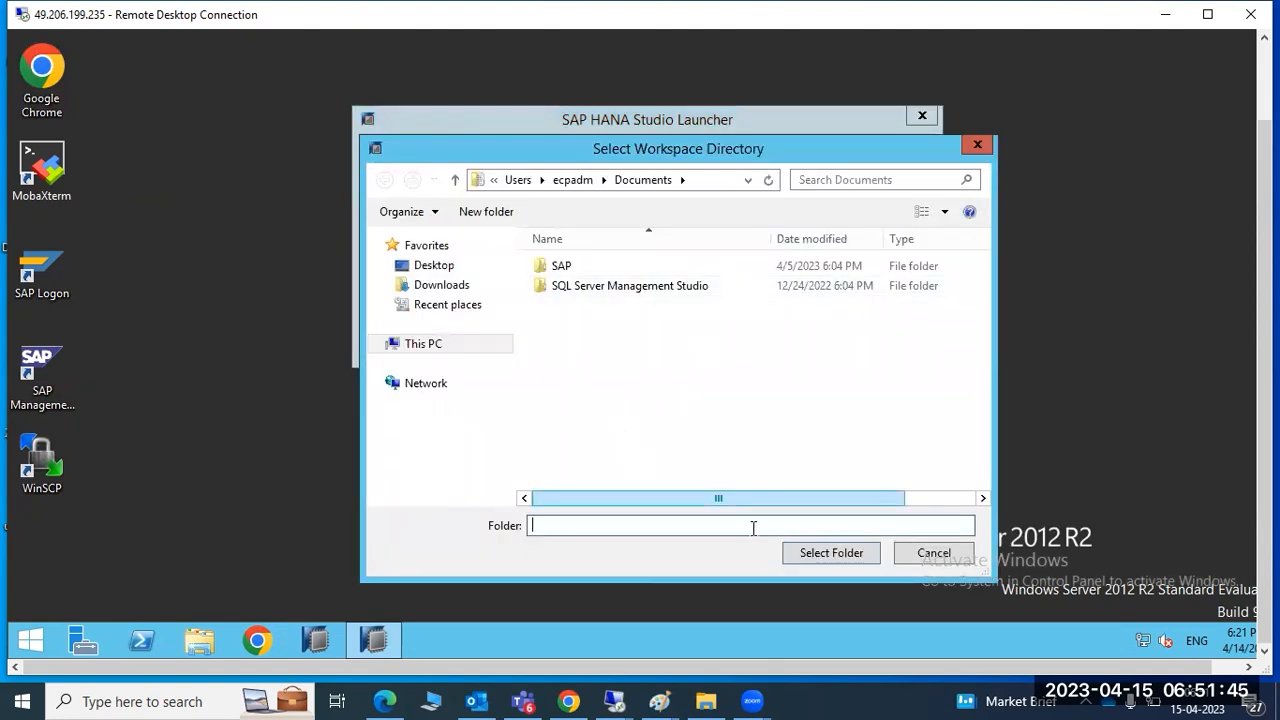
click(812, 559)
click(775, 353)
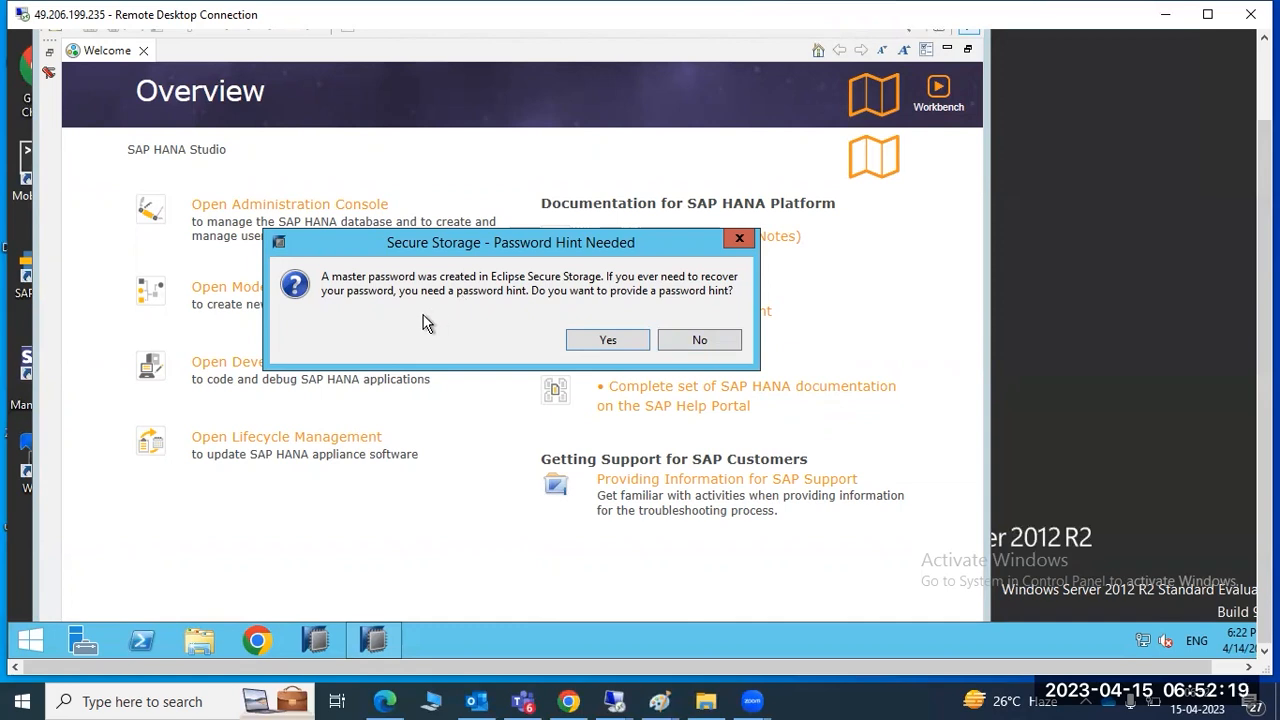
Back in the HANA Studio remote session, decline the password hint and open the Administration Console
mouse_move(605, 700)
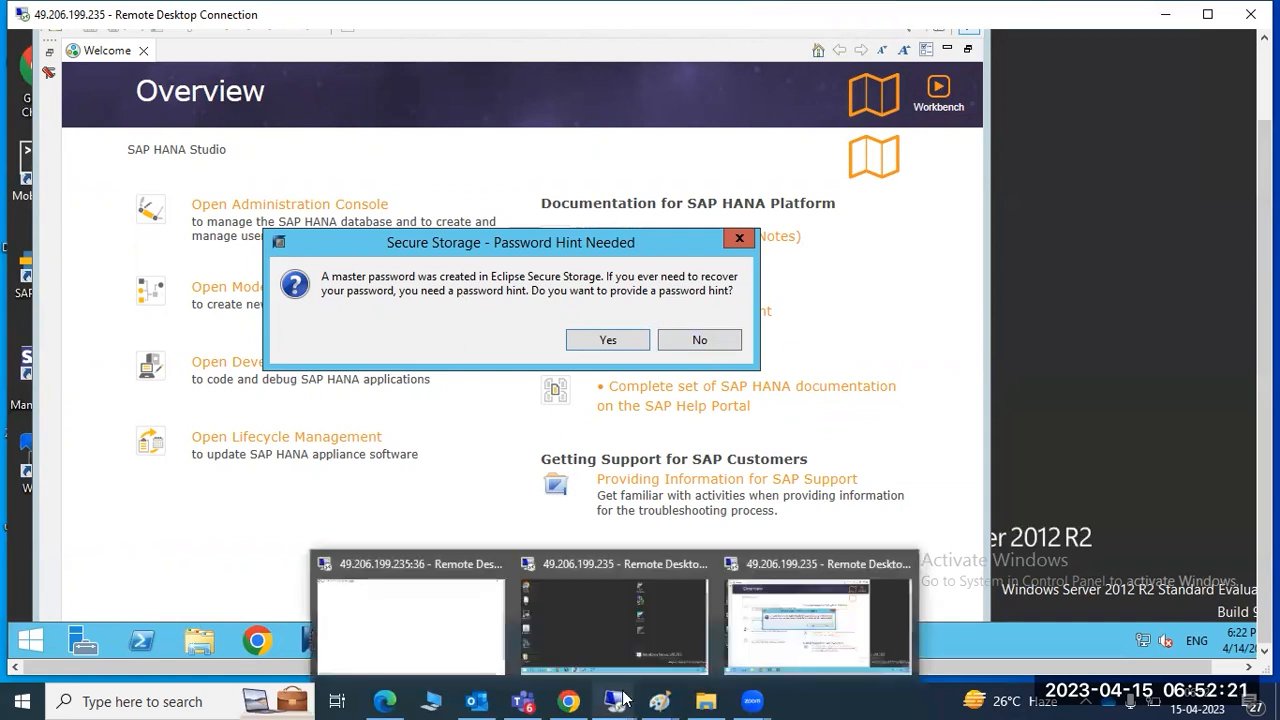
click(604, 621)
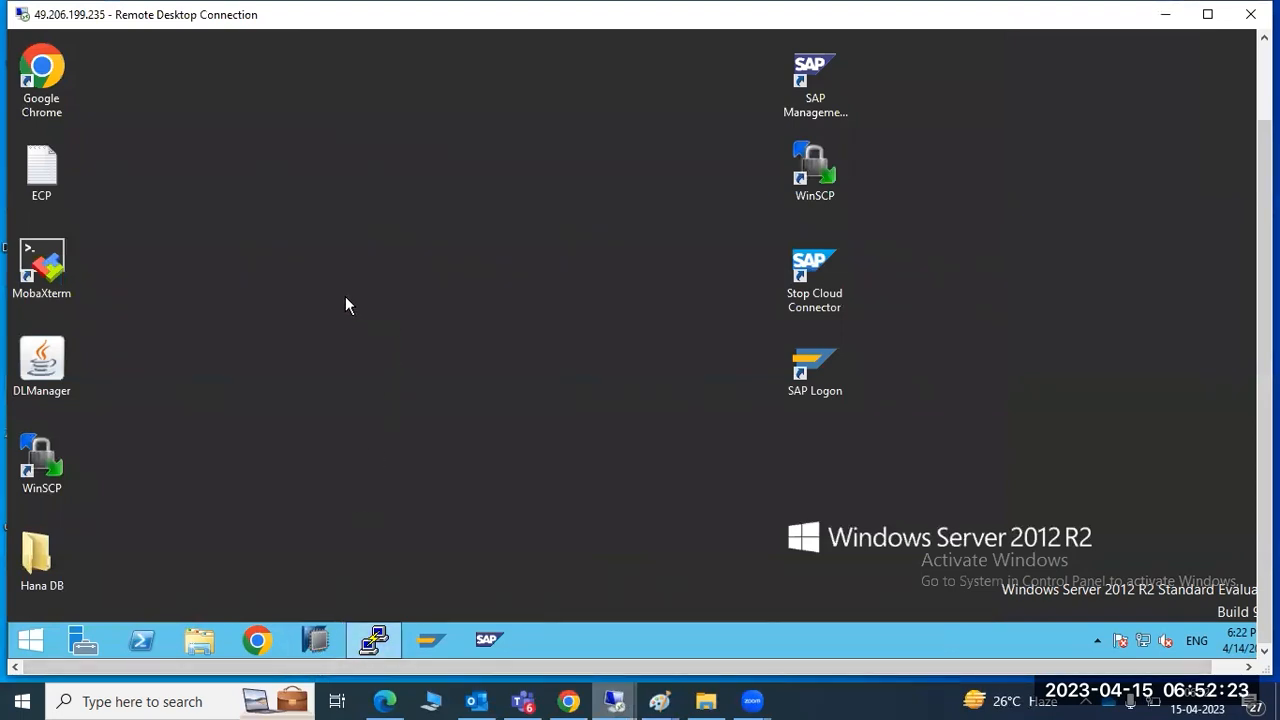
mouse_move(614, 700)
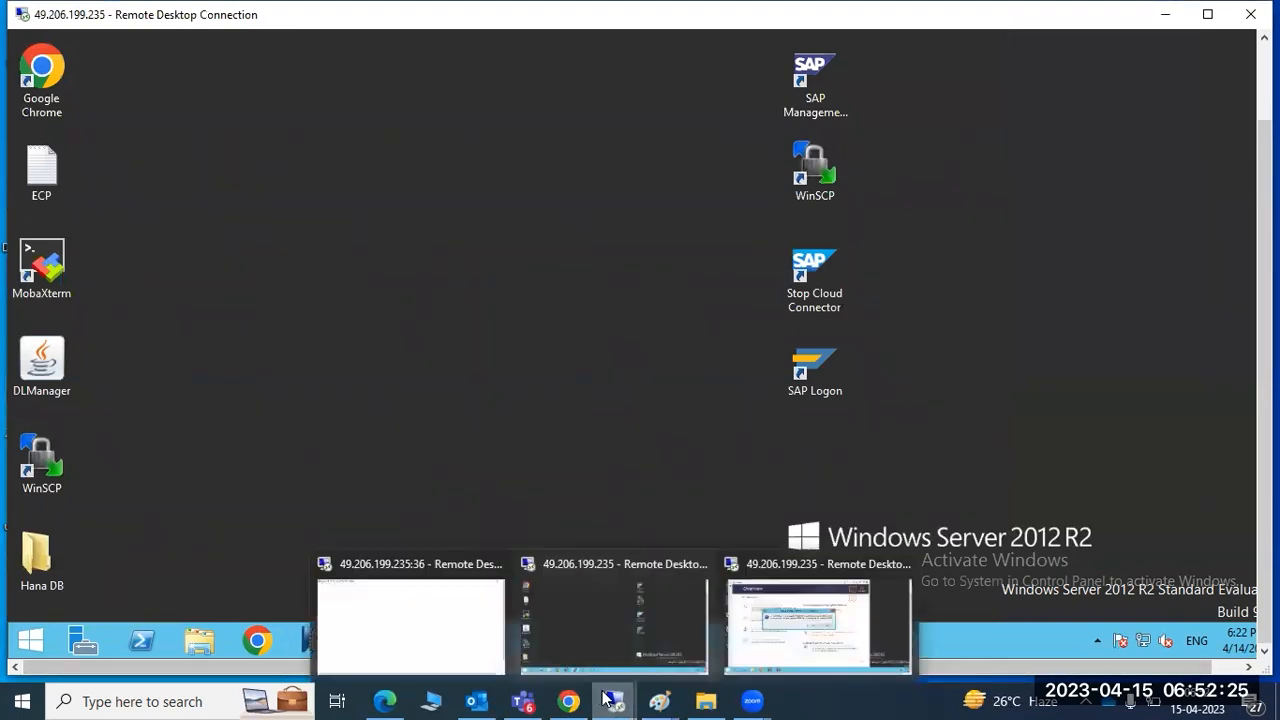
click(752, 640)
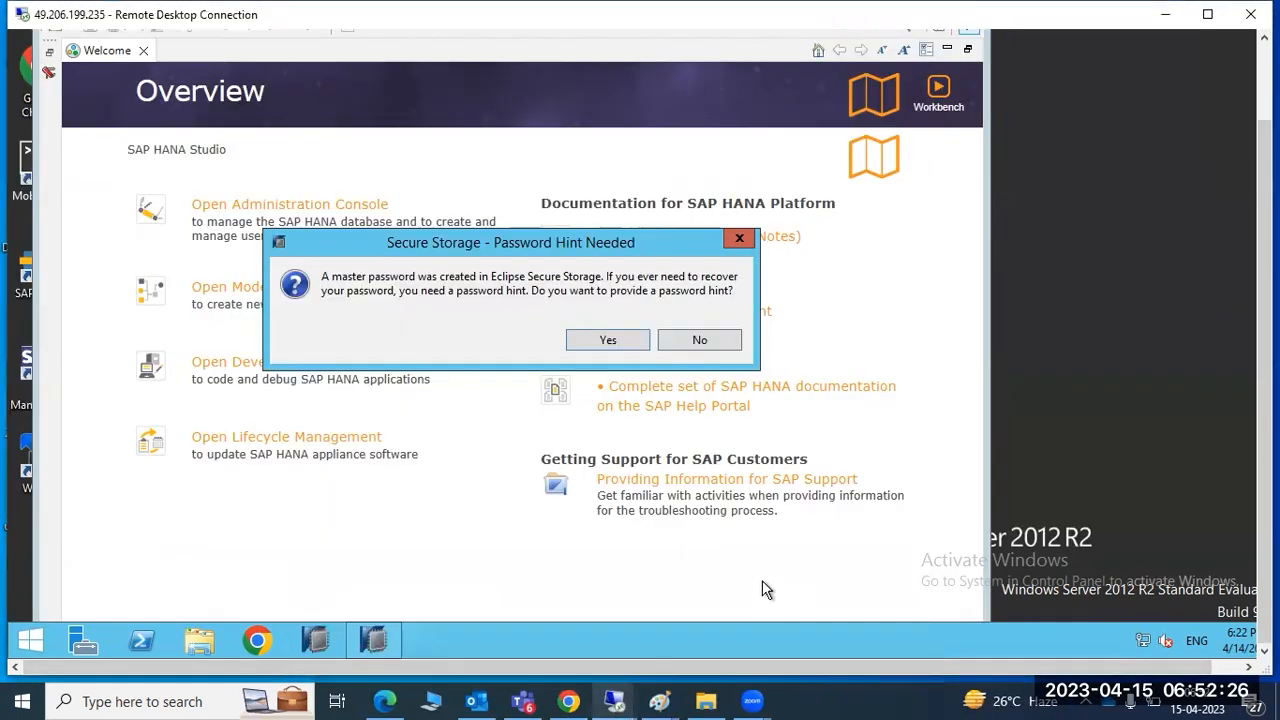
click(698, 341)
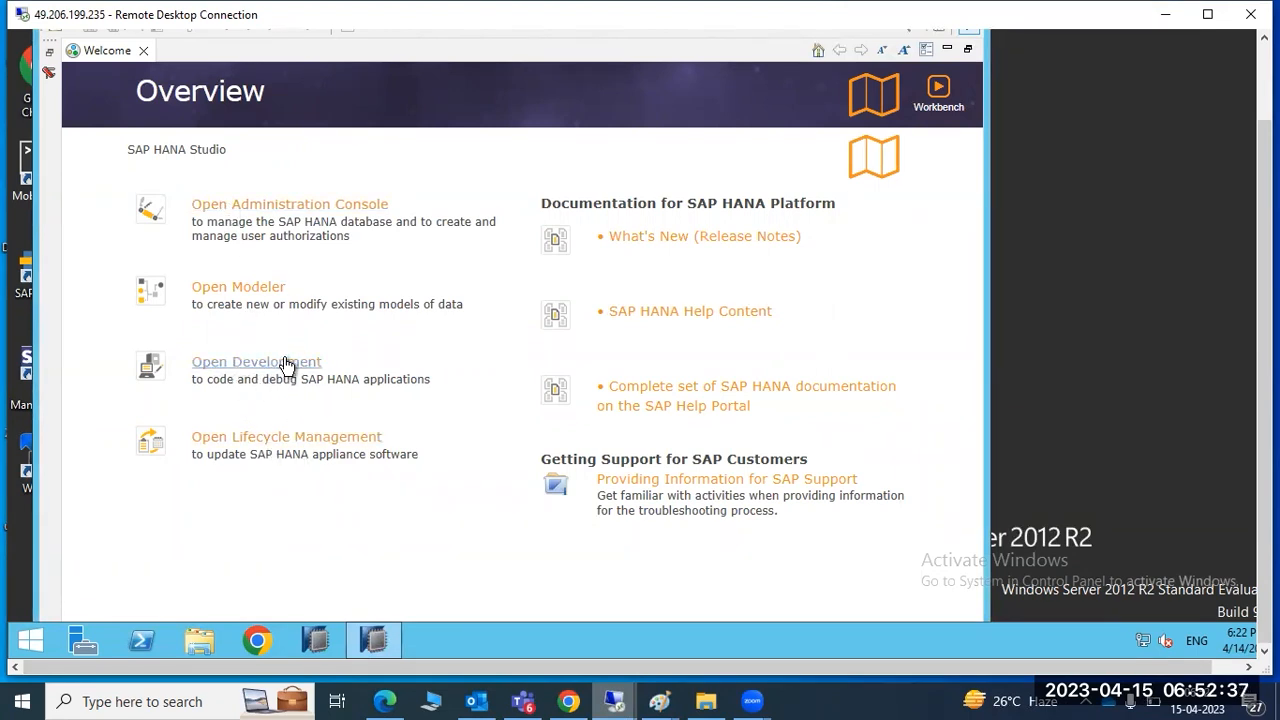
click(268, 206)
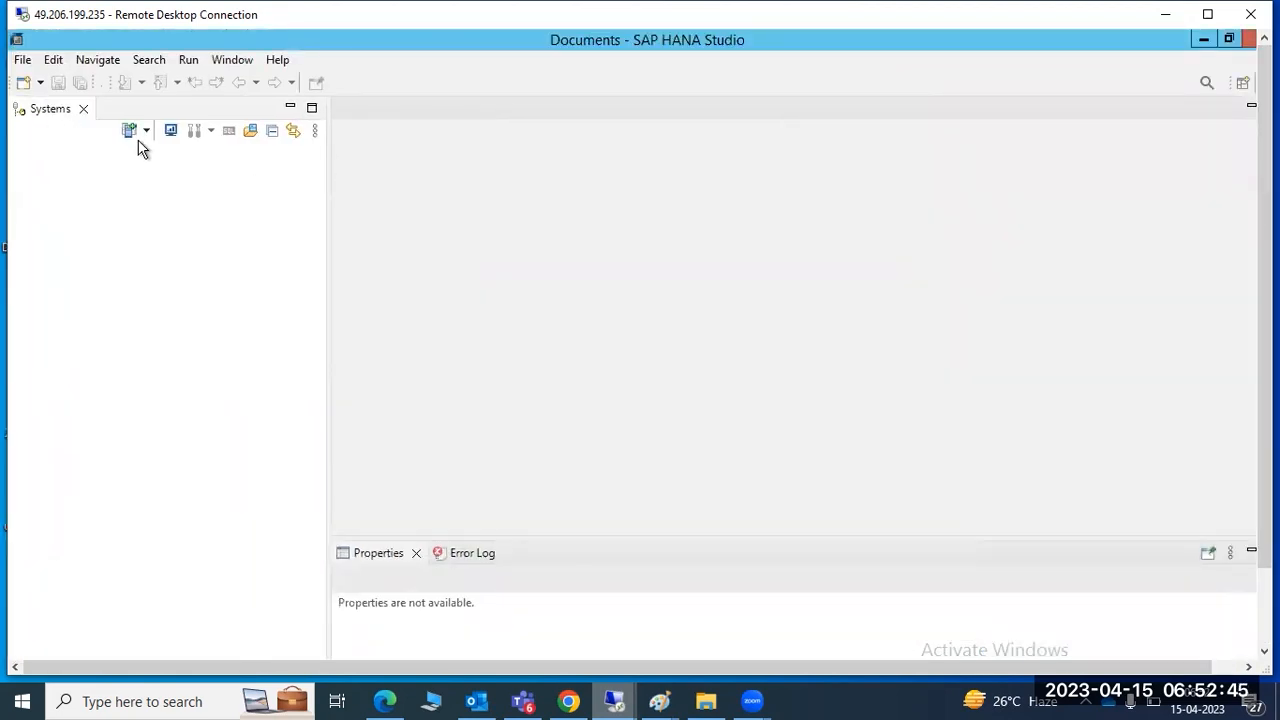
Add a system for host saplinux, instance 00, choosing Multiple containers > System database
click(131, 131)
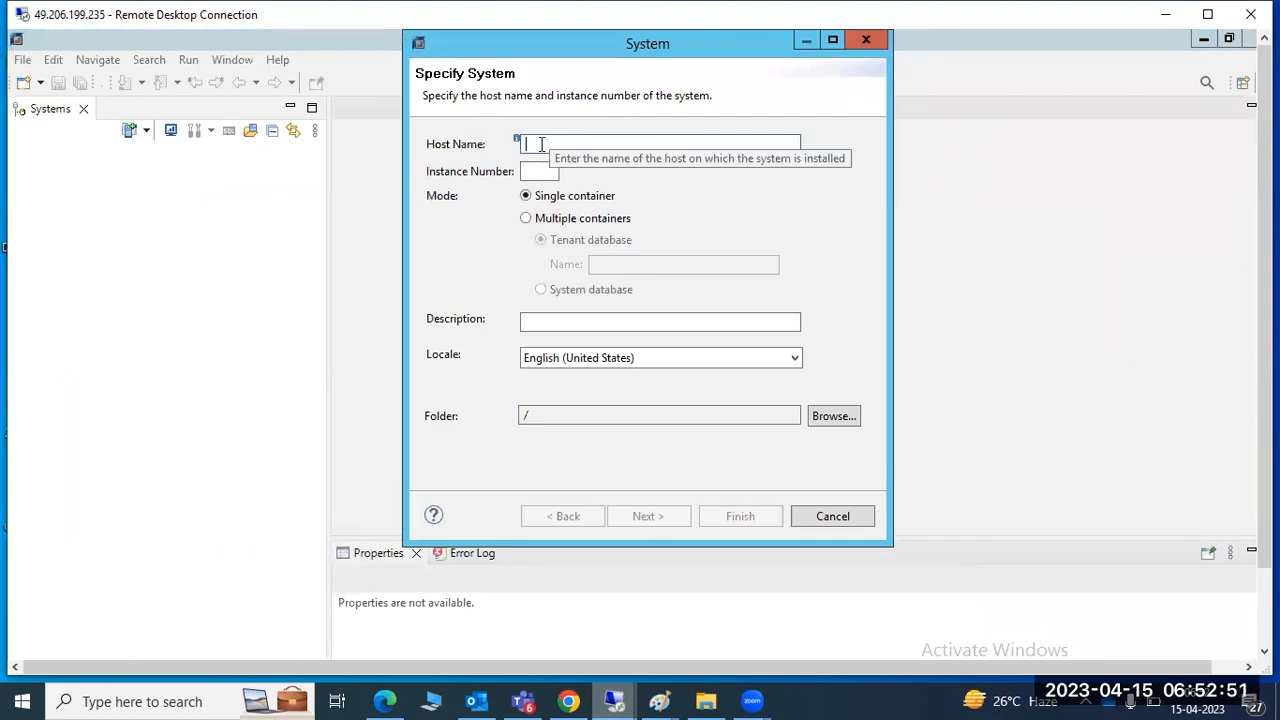
text(saplin)
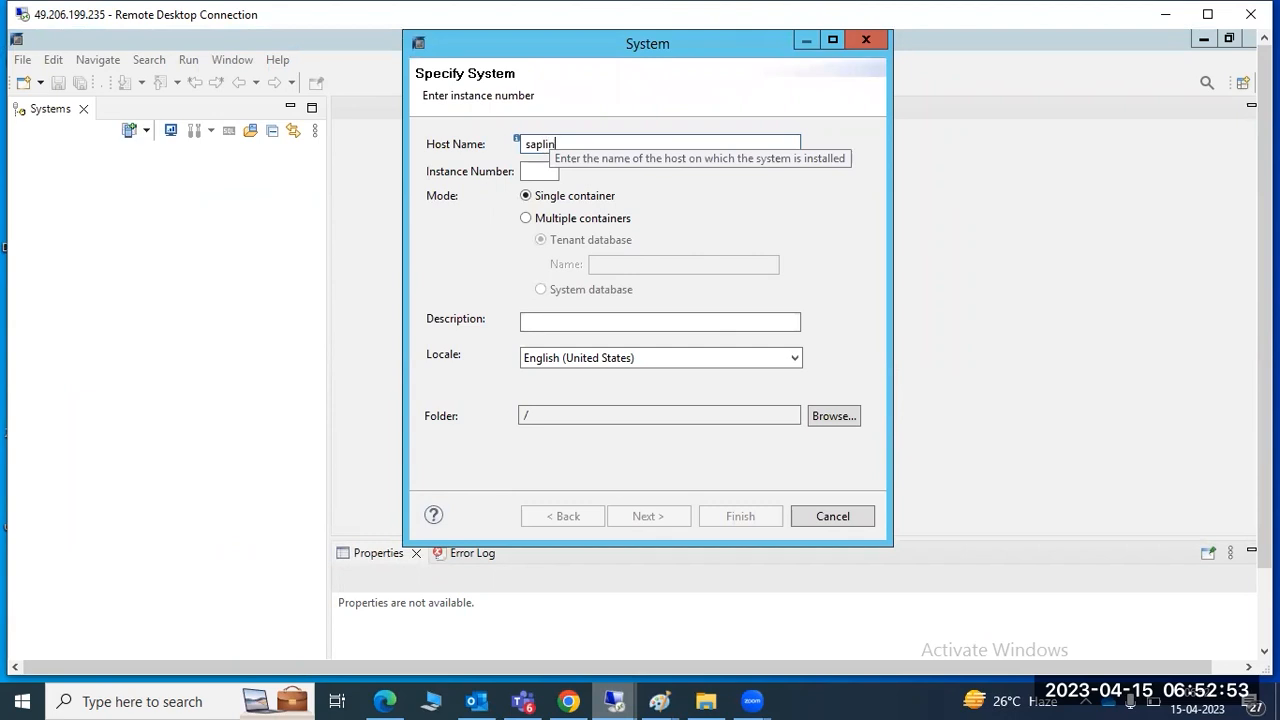
text(ux)
key(Tab)
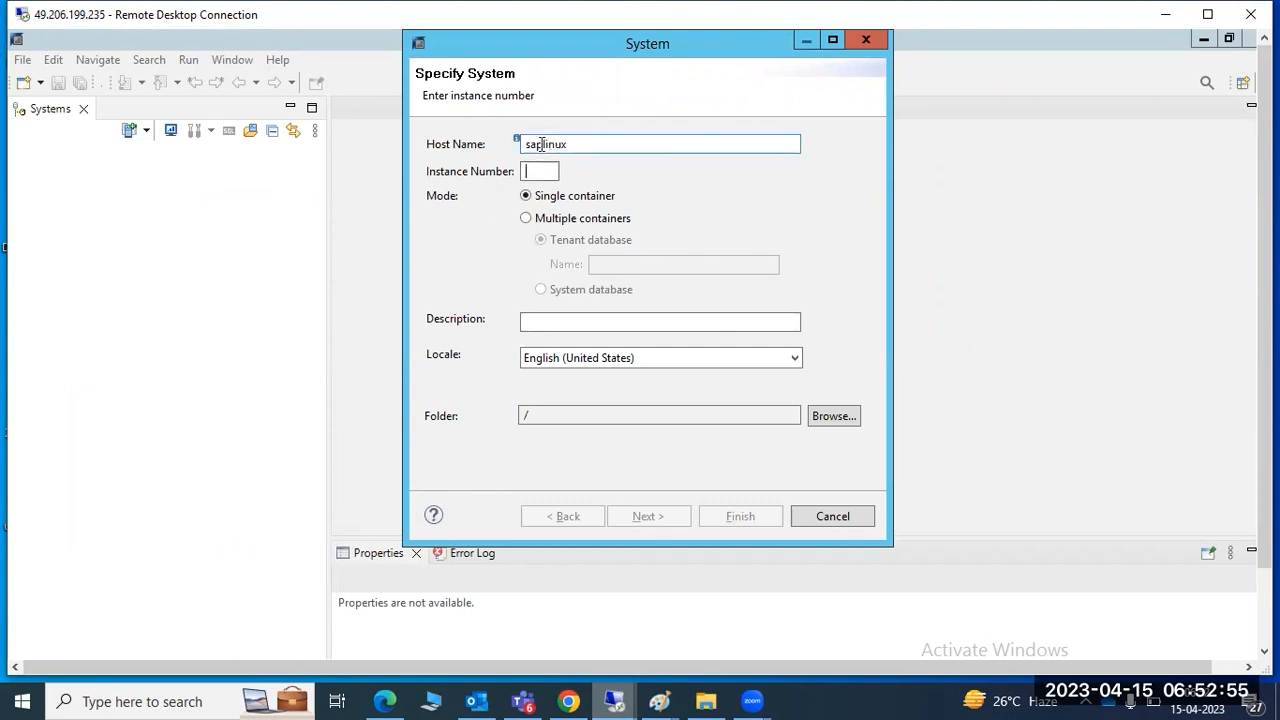
text(00)
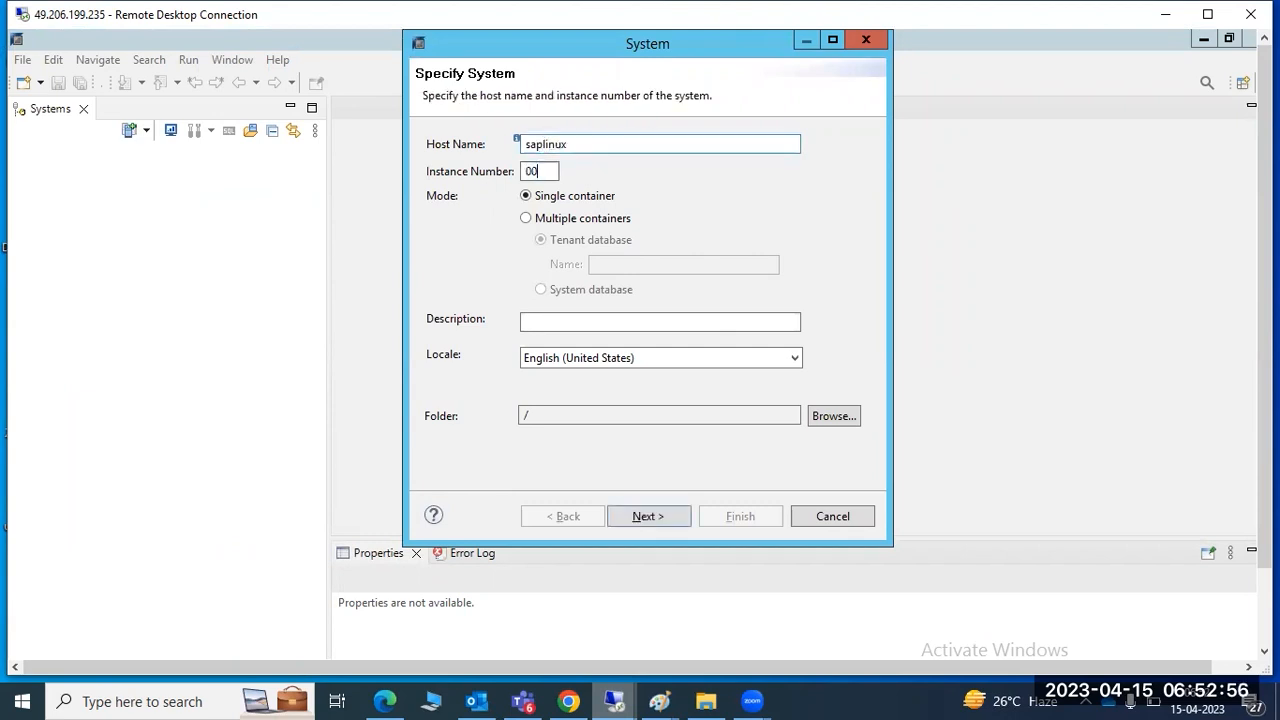
click(553, 219)
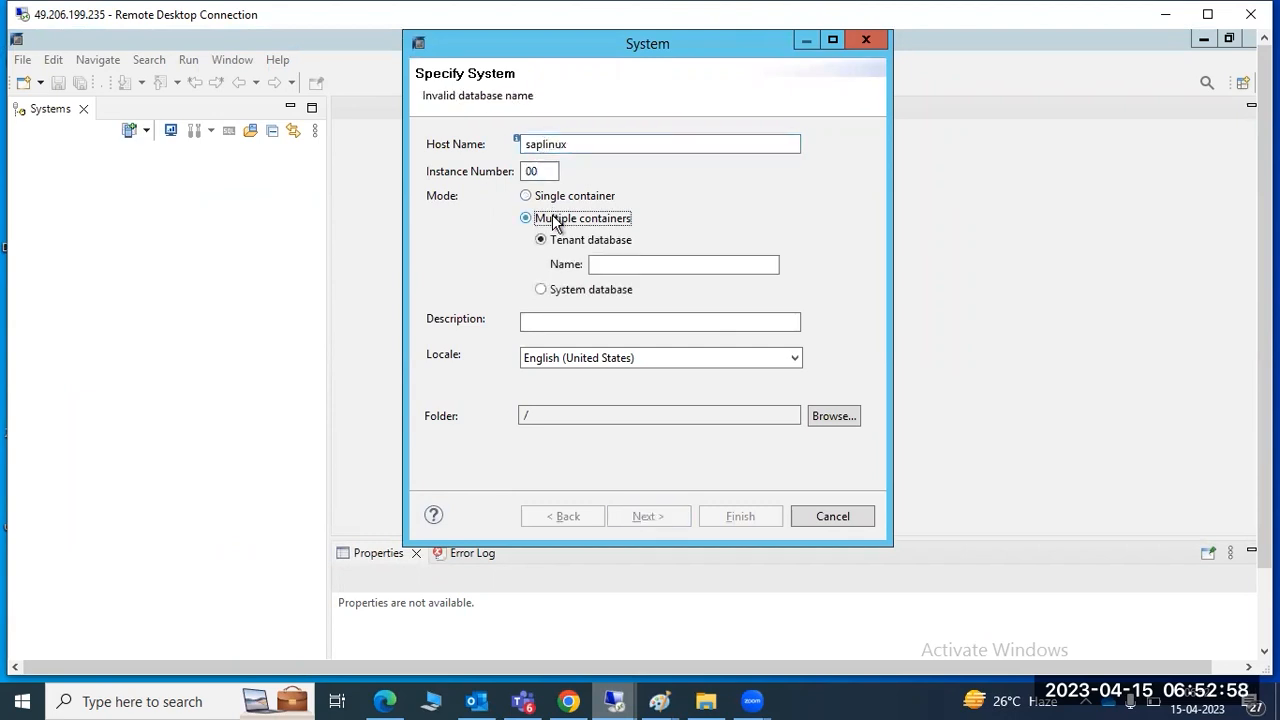
click(549, 290)
click(649, 518)
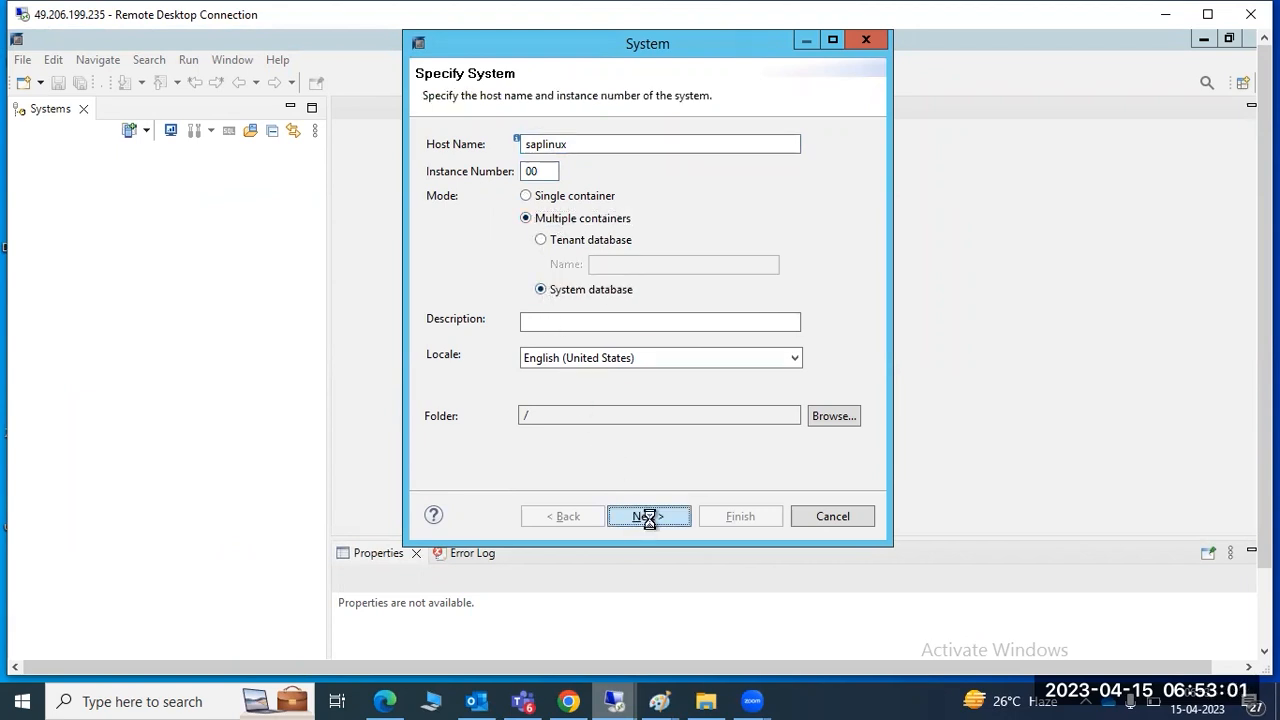
Log on as user SYSTEM with its password to add SYSTEMDB@HDB
text(SYSTEM)
key(Tab)
text(**********)
key(Return)
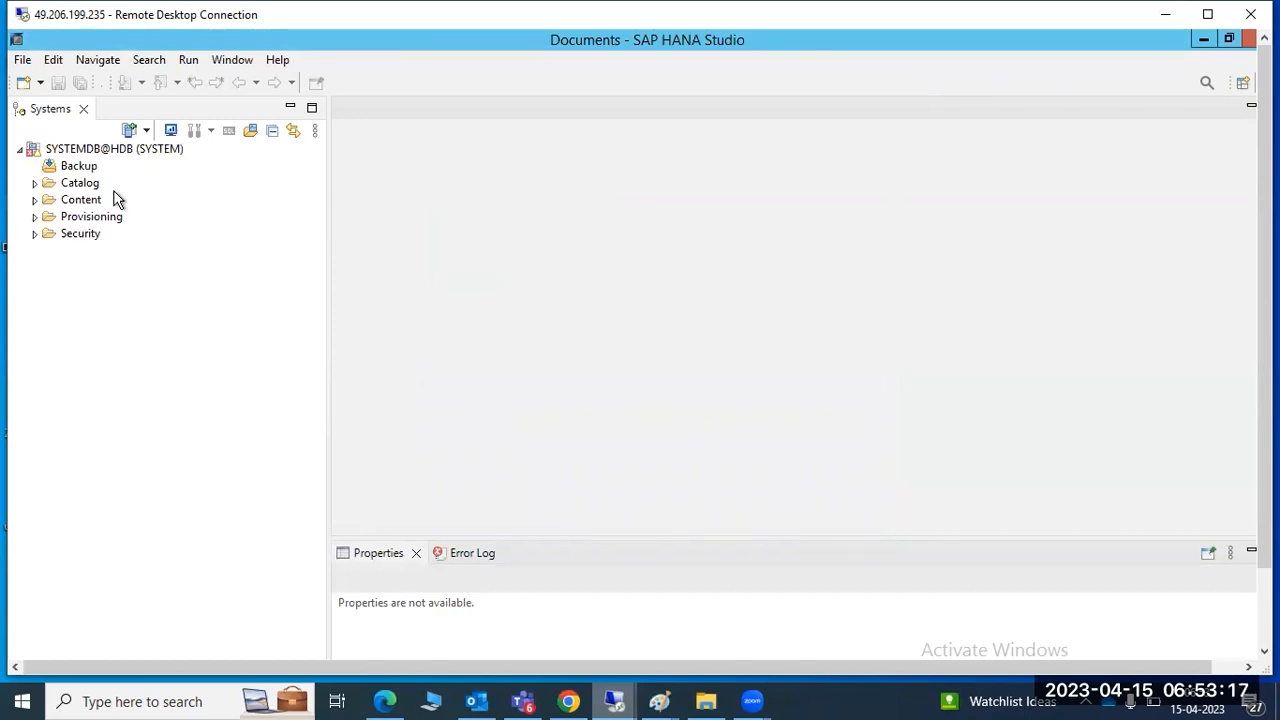
mouse_move(75, 156)
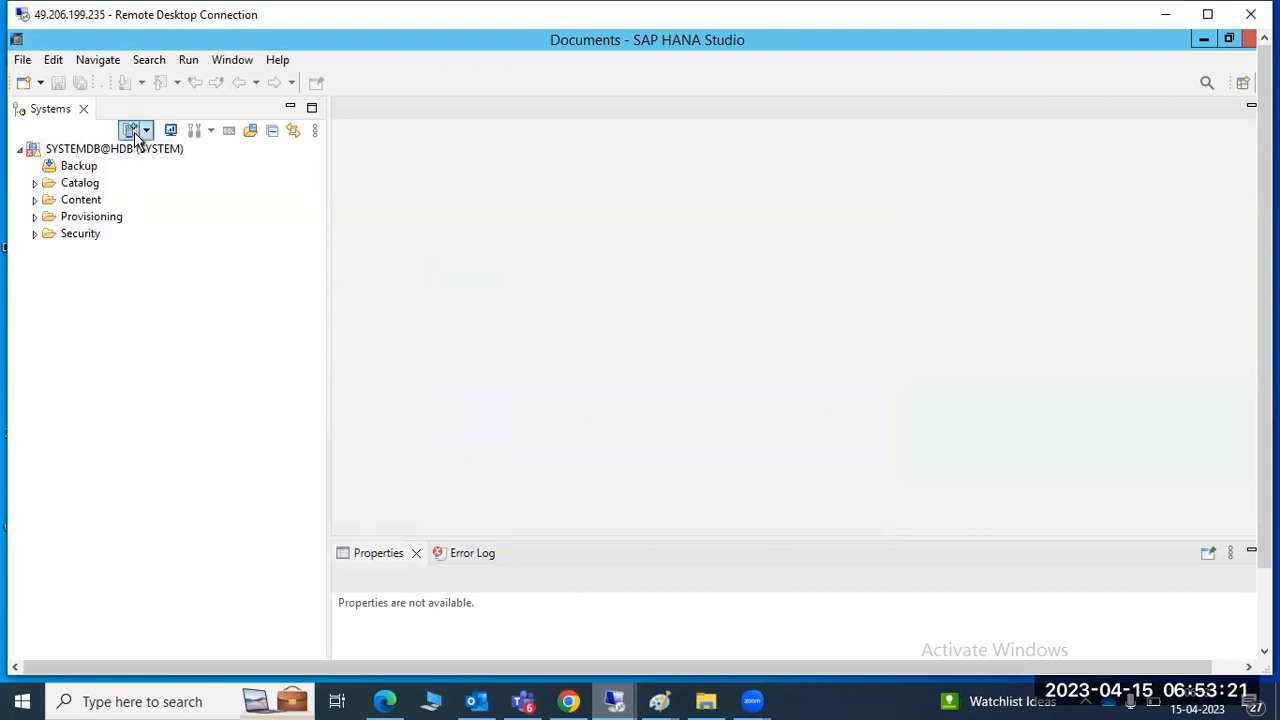
Add another system for host saplinux, instance 00, as multiple-container tenant database HDB
click(131, 131)
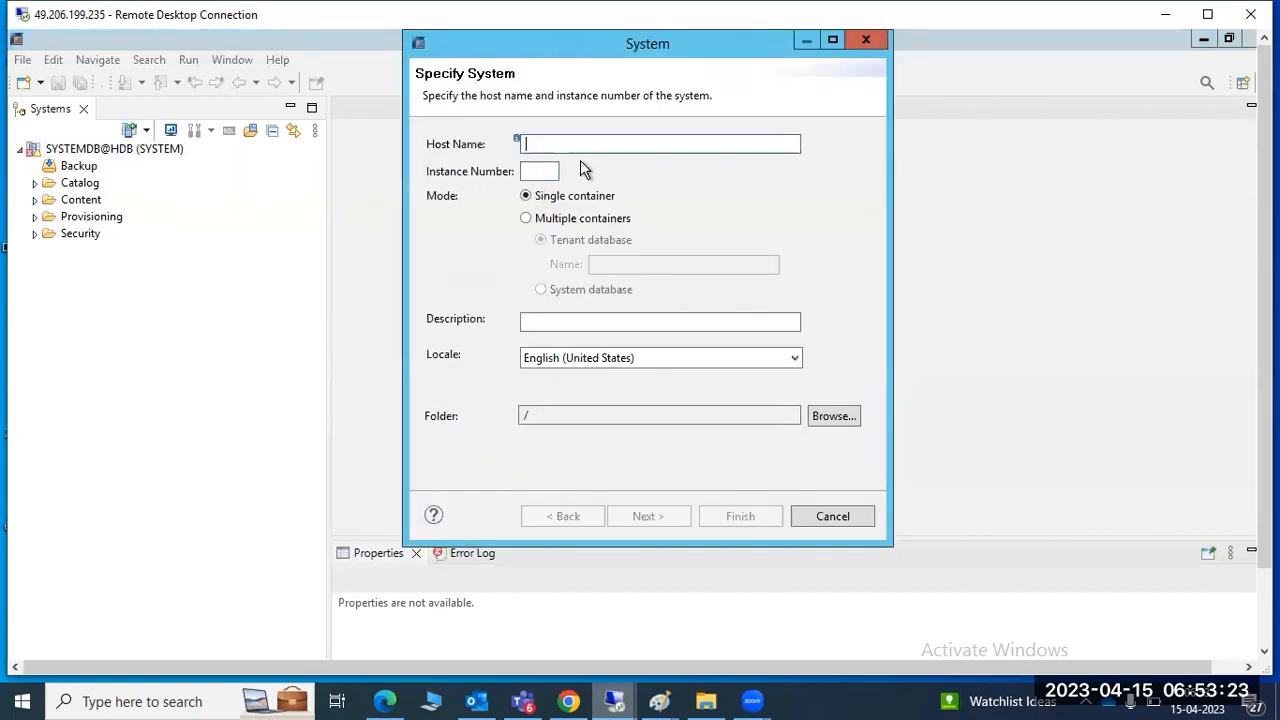
text(sa)
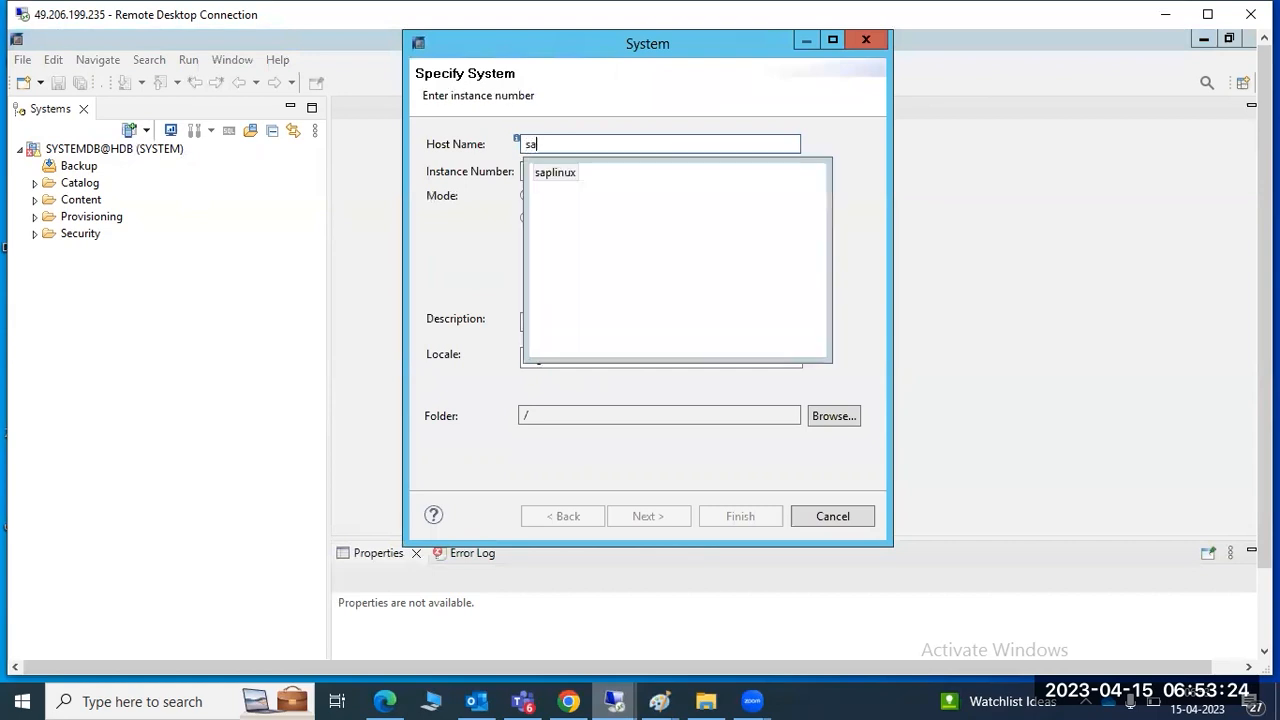
double_click(556, 174)
click(541, 171)
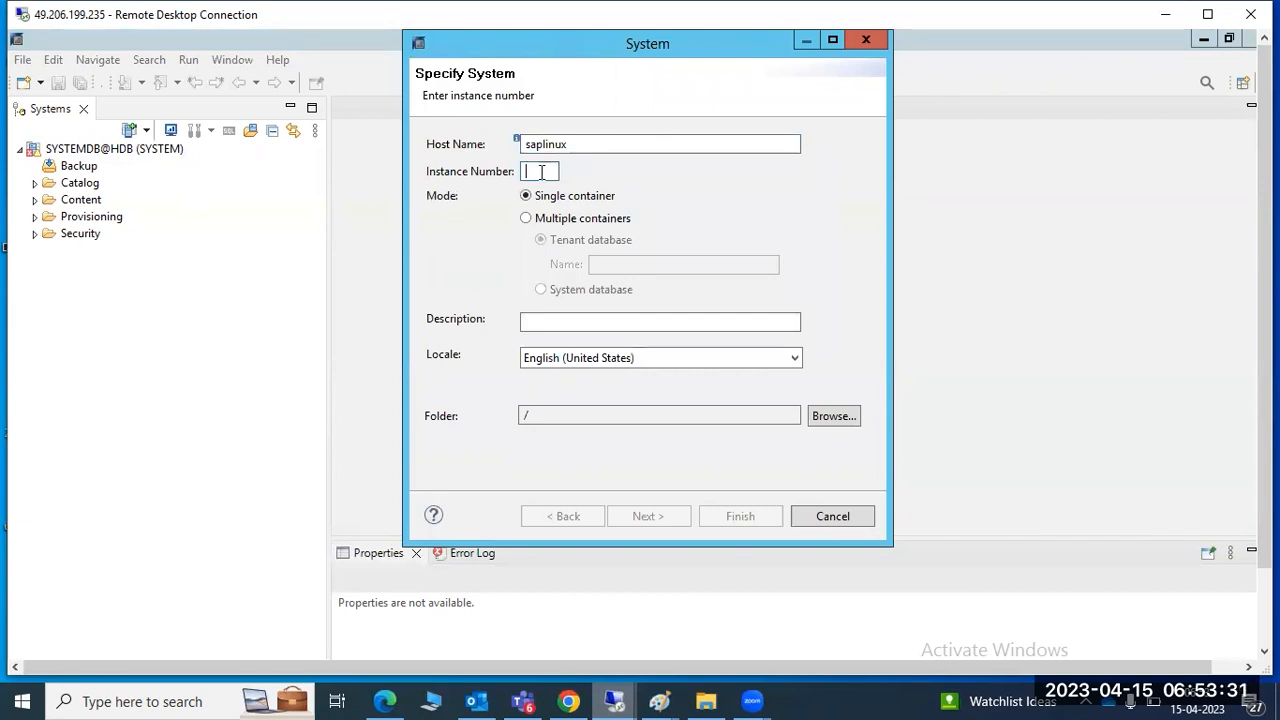
text(00)
click(529, 218)
click(628, 264)
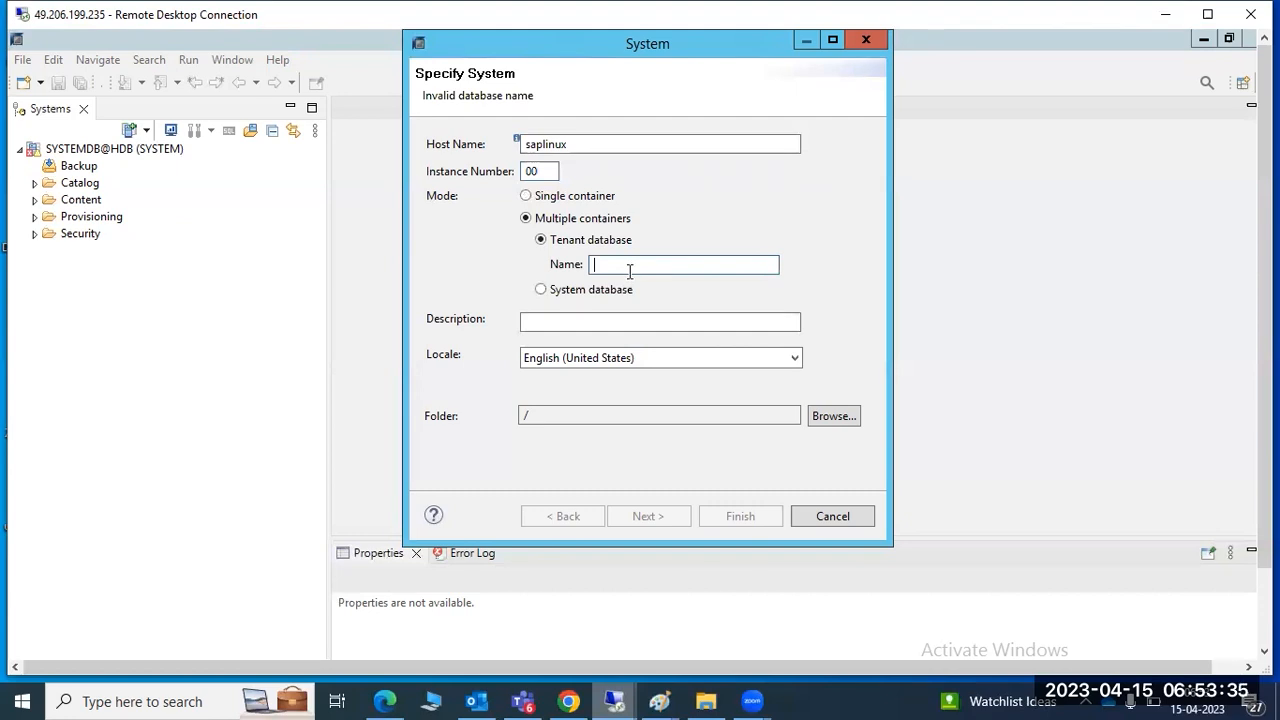
text(HDB)
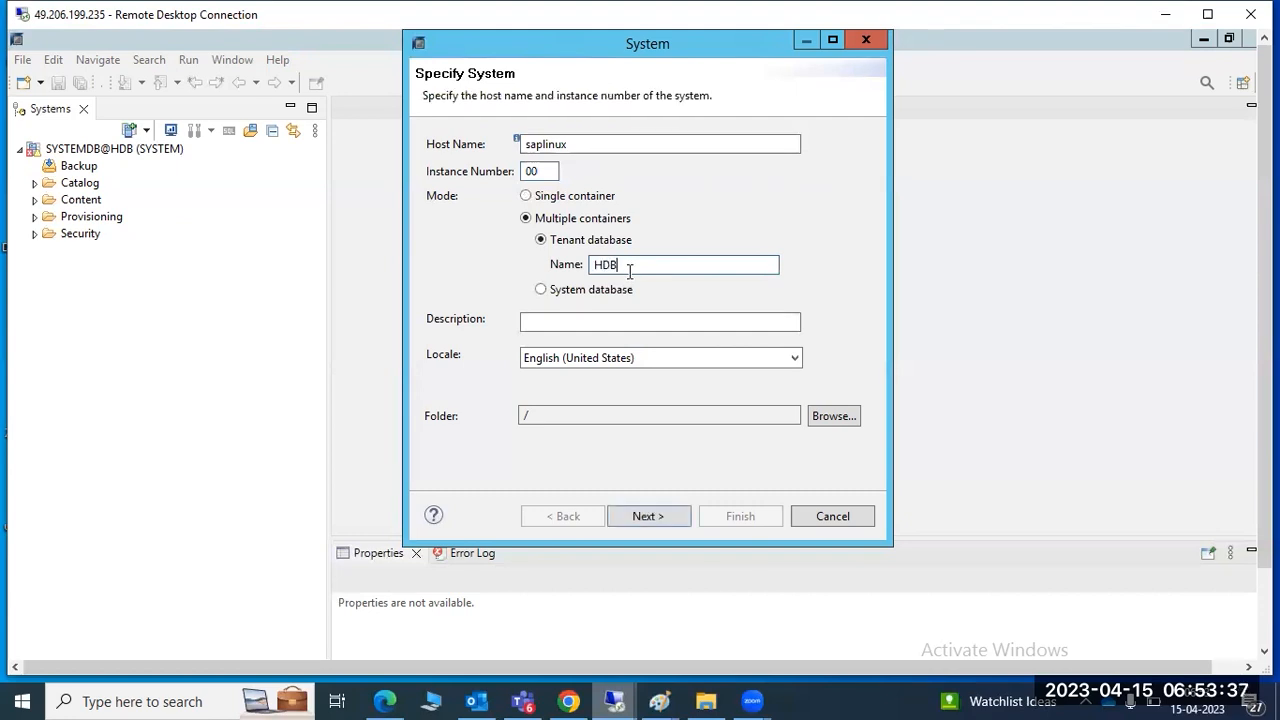
key(Return)
Enter user SYSTEM and its password to finish adding HDB@HDB
text(SYSTEM)
key(Tab)
text(•••••••••)
key(Return)
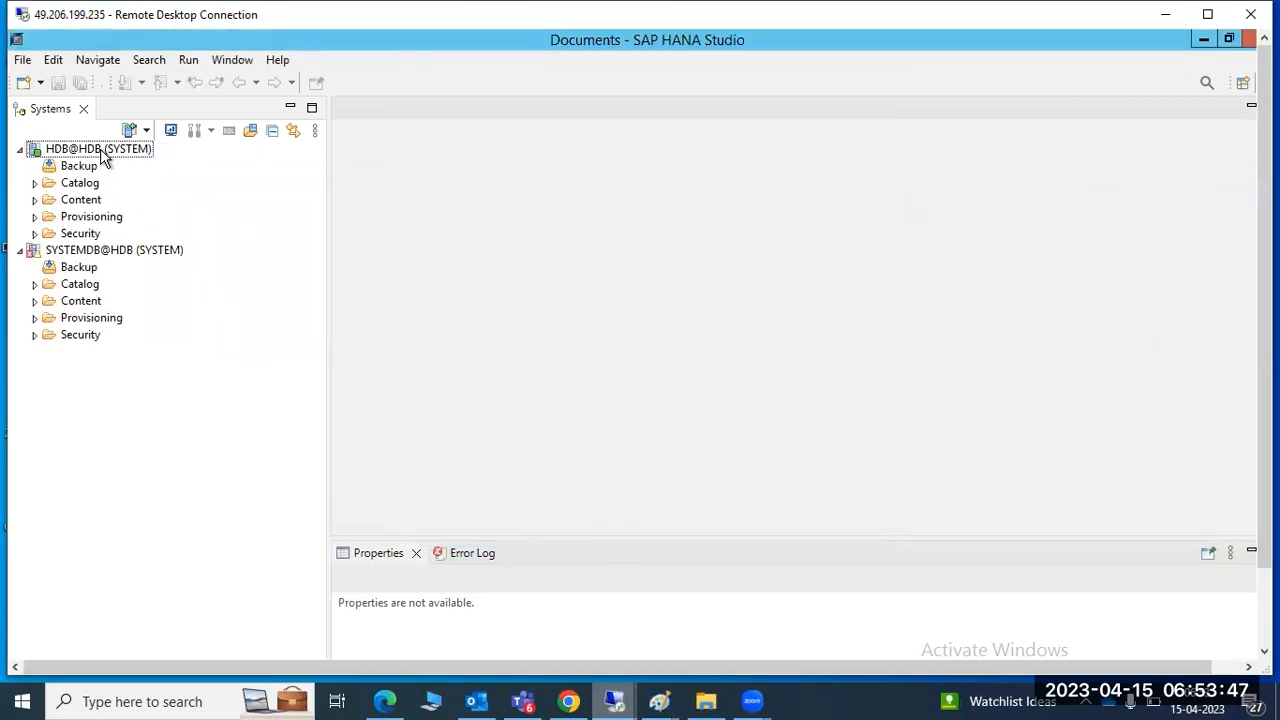
Check the status of SYSTEMDB@HDB and HDB@HDB, then narrow the Systems panel slightly
mouse_move(102, 155)
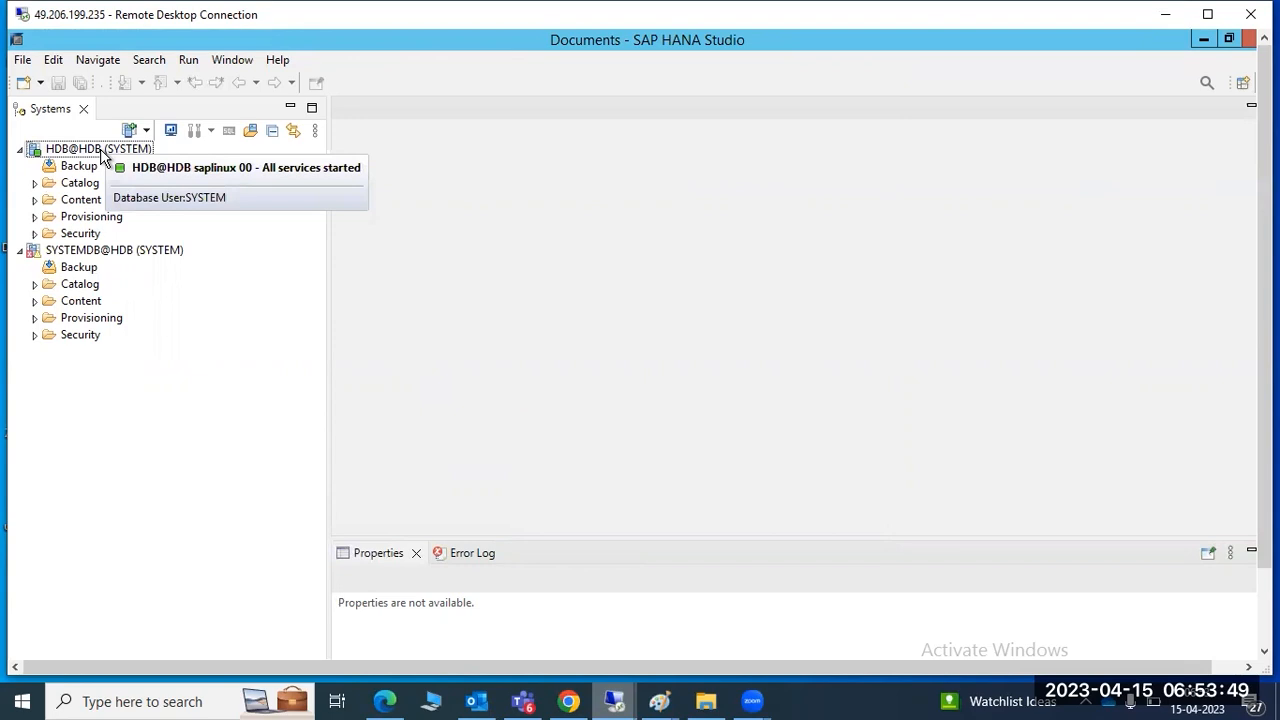
mouse_move(72, 258)
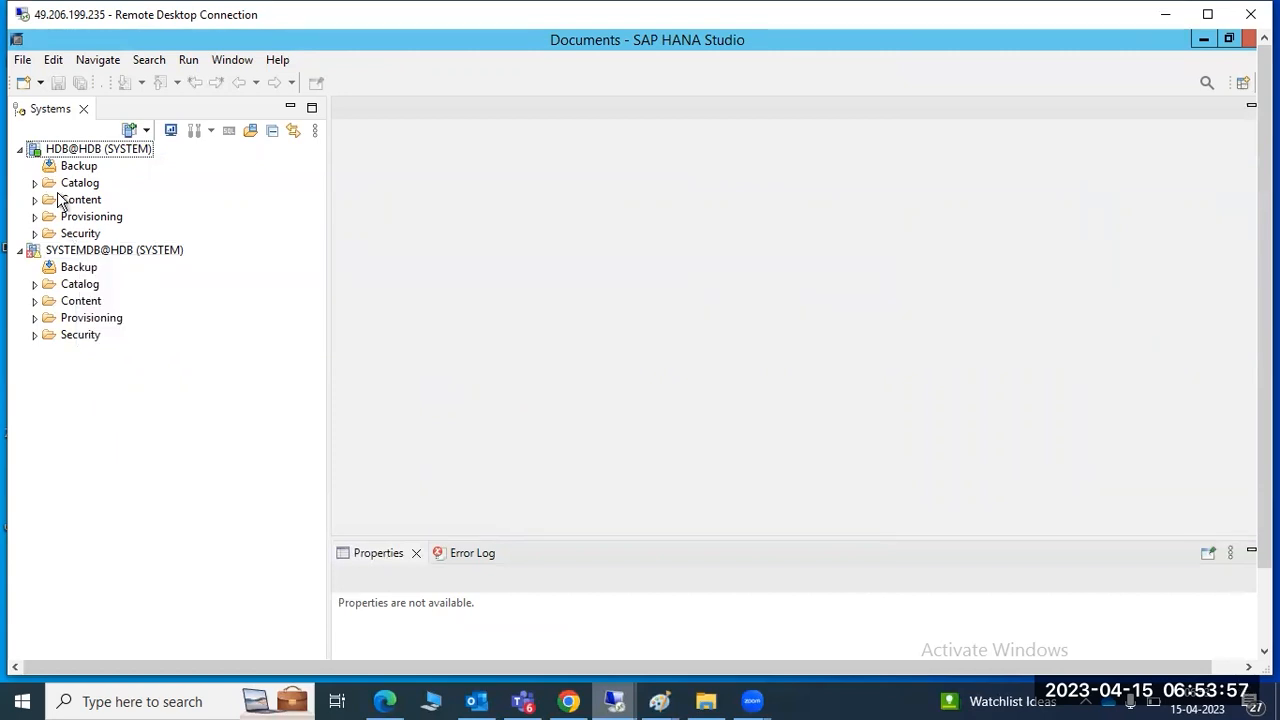
mouse_move(53, 162)
click(70, 253)
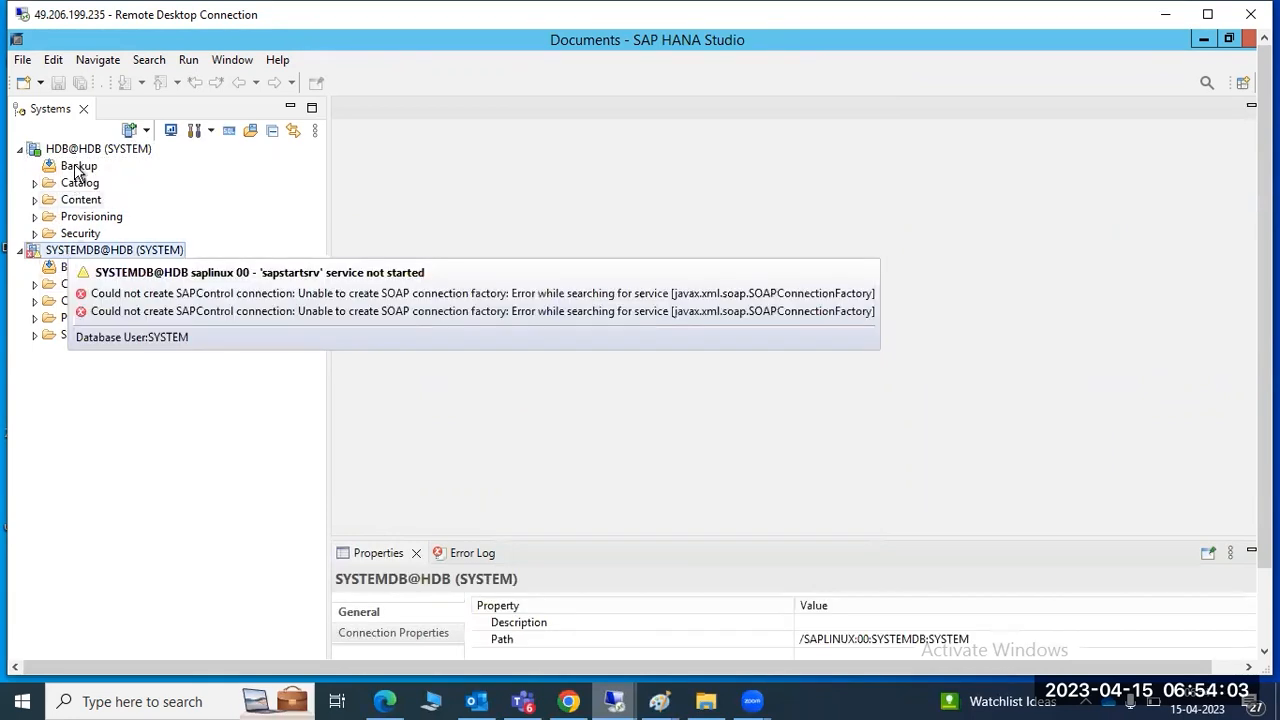
click(76, 149)
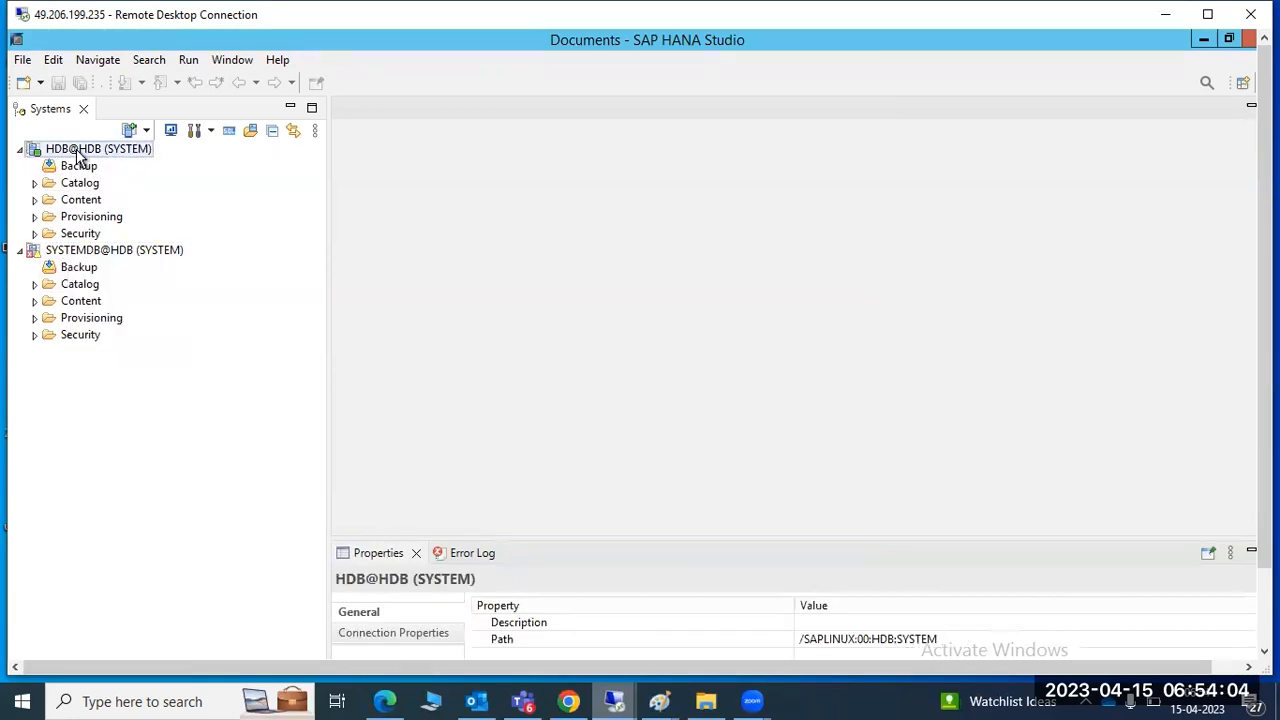
click(68, 254)
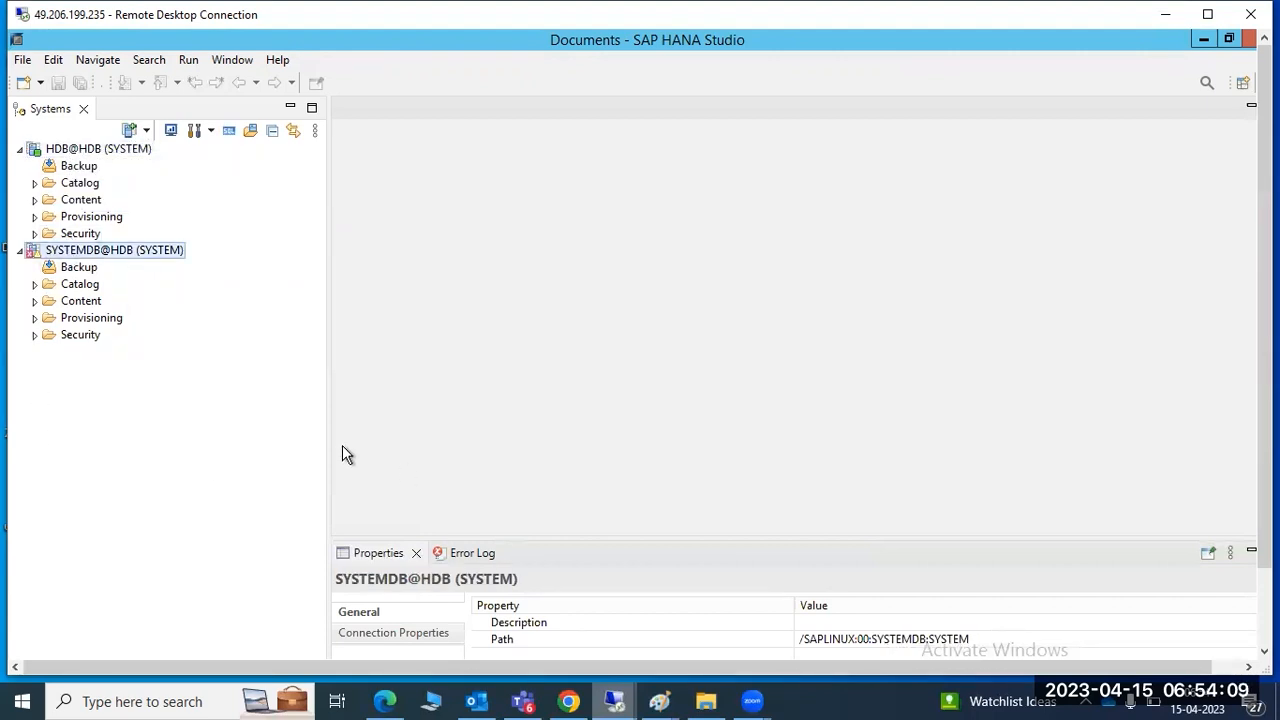
drag(329, 449, 297, 440)
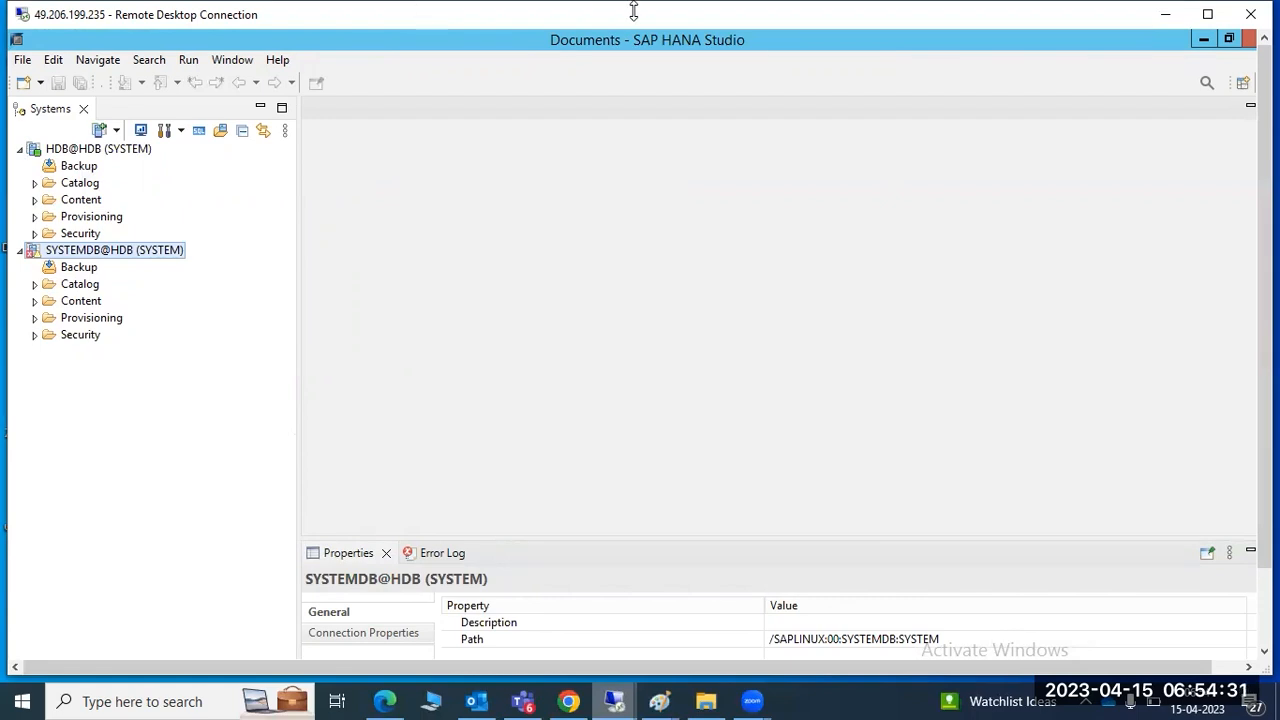
Close and relaunch SAP HANA Studio in the Documents workspace, then cancel the HDB@HDB logon prompt
click(1249, 39)
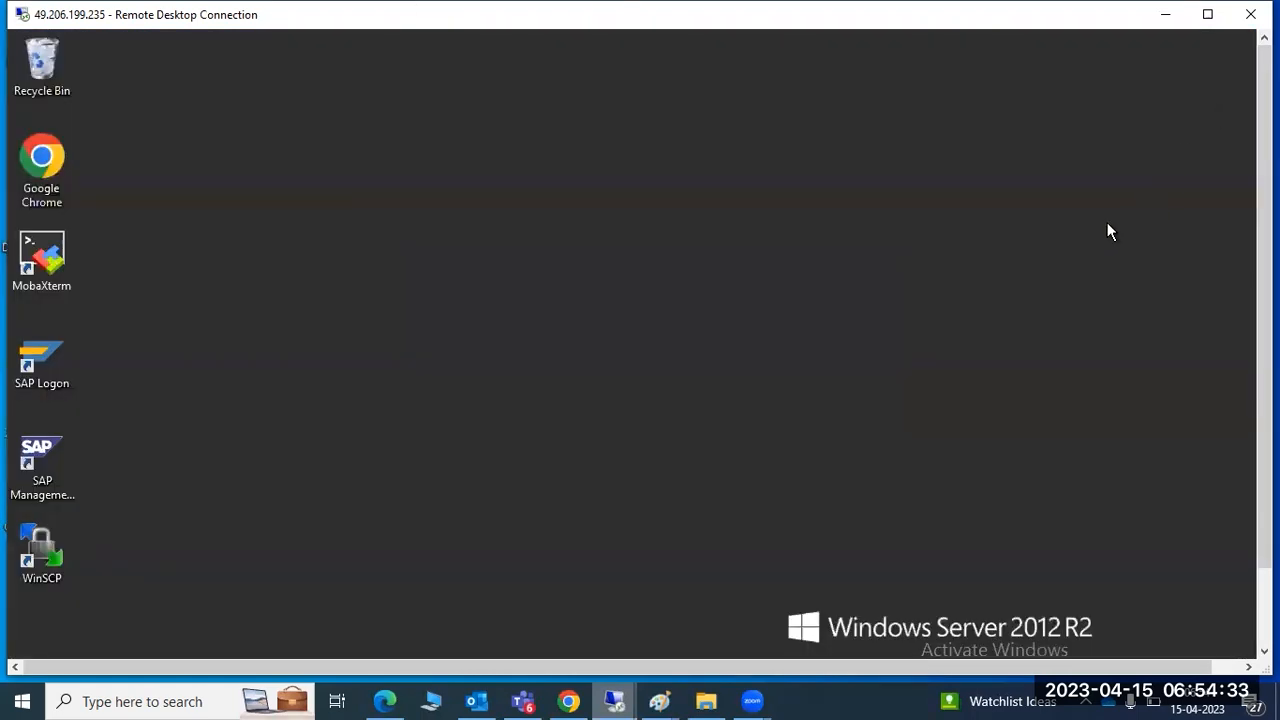
drag(1265, 345, 1265, 430)
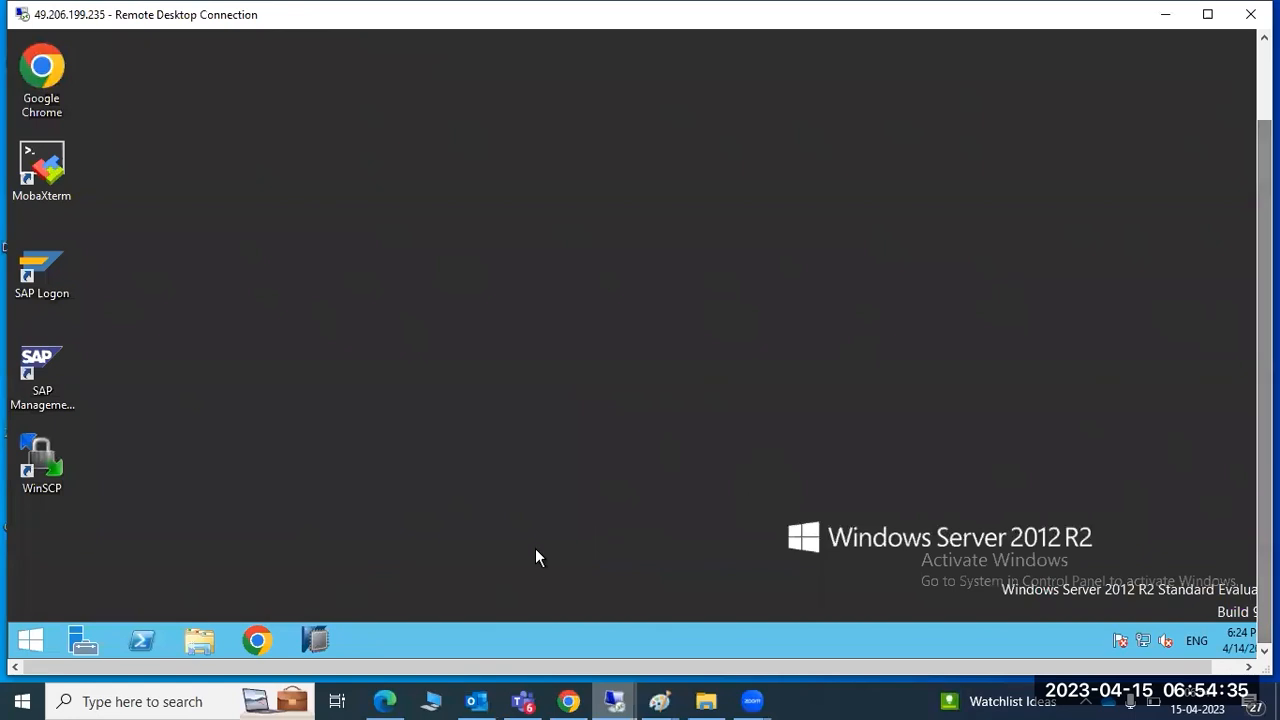
click(322, 640)
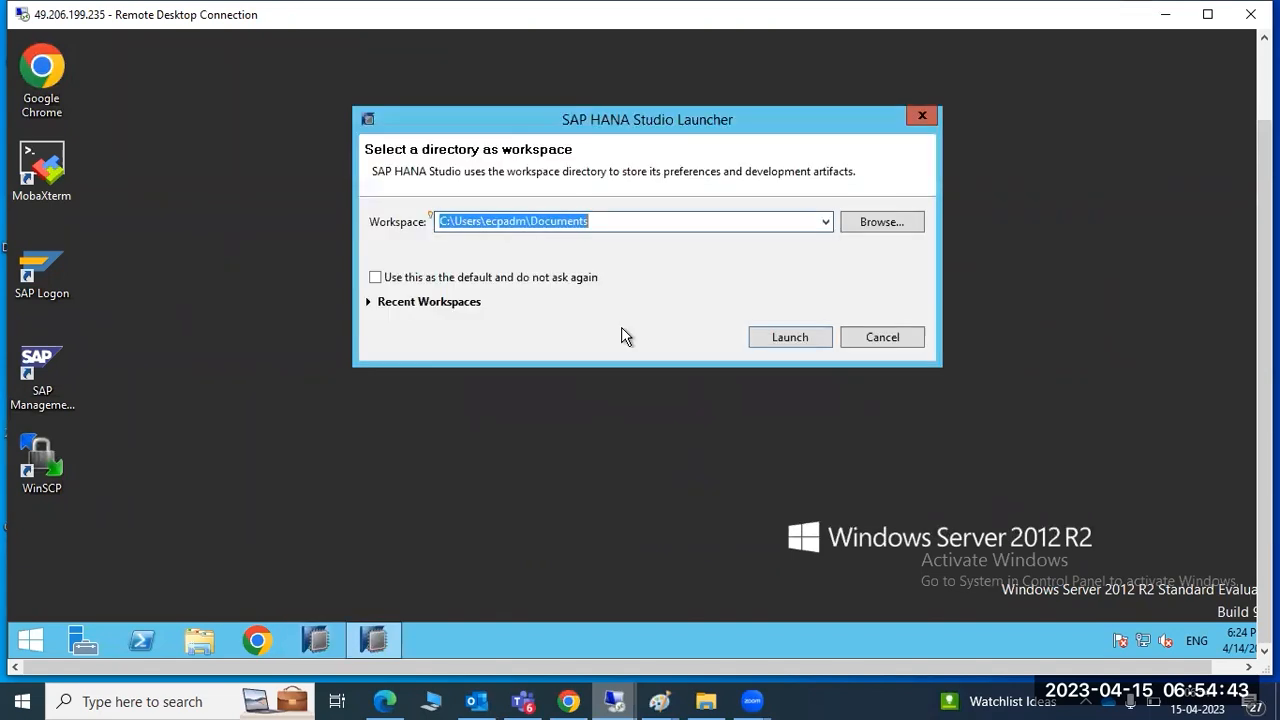
click(765, 345)
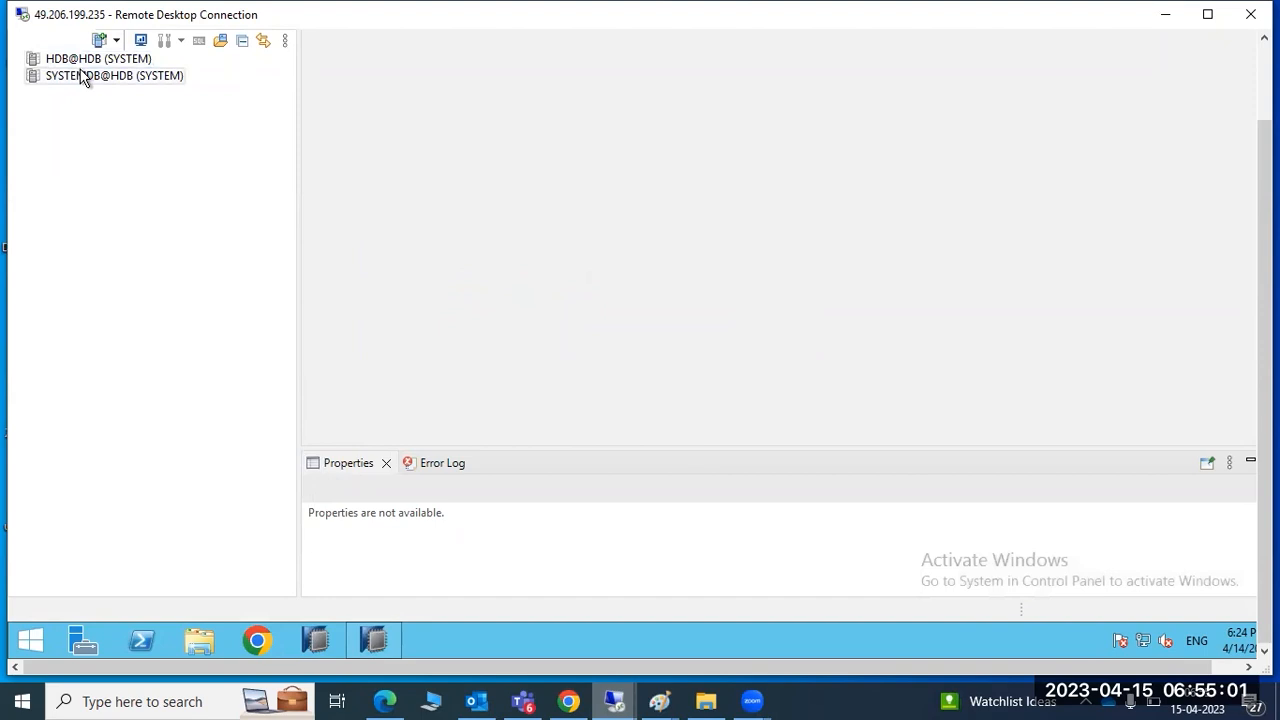
drag(1264, 184, 1229, 108)
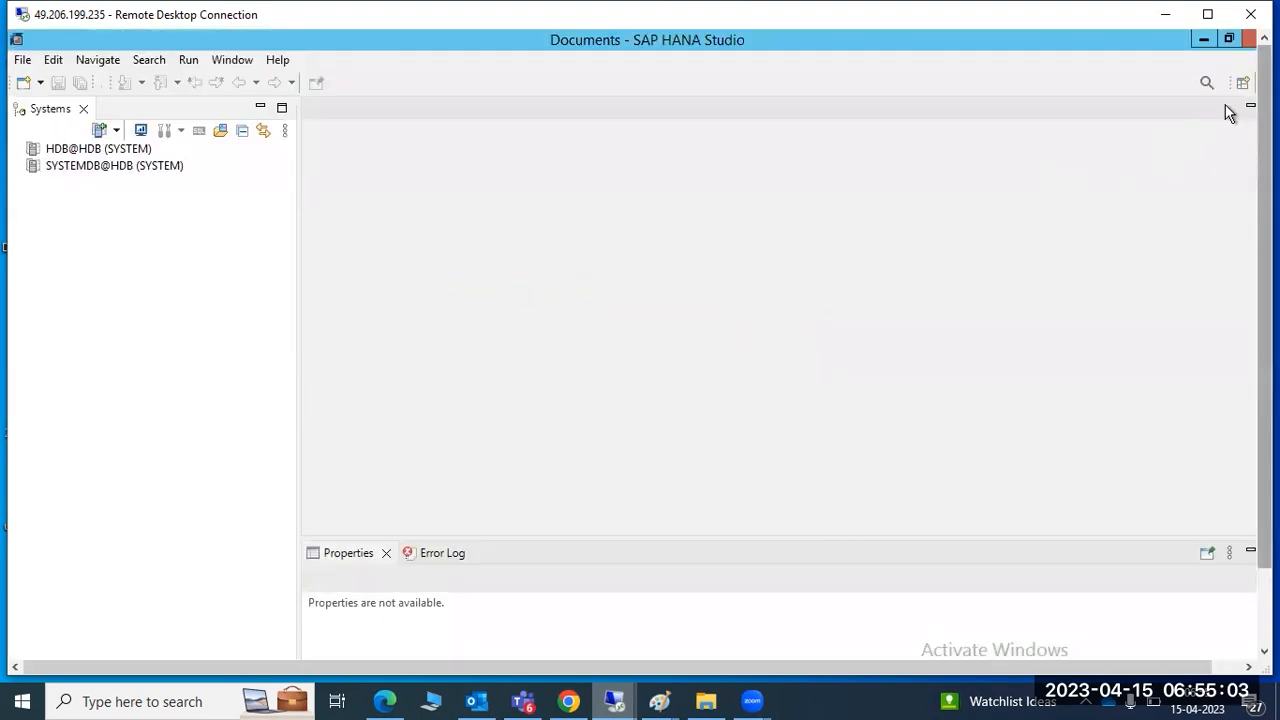
double_click(87, 152)
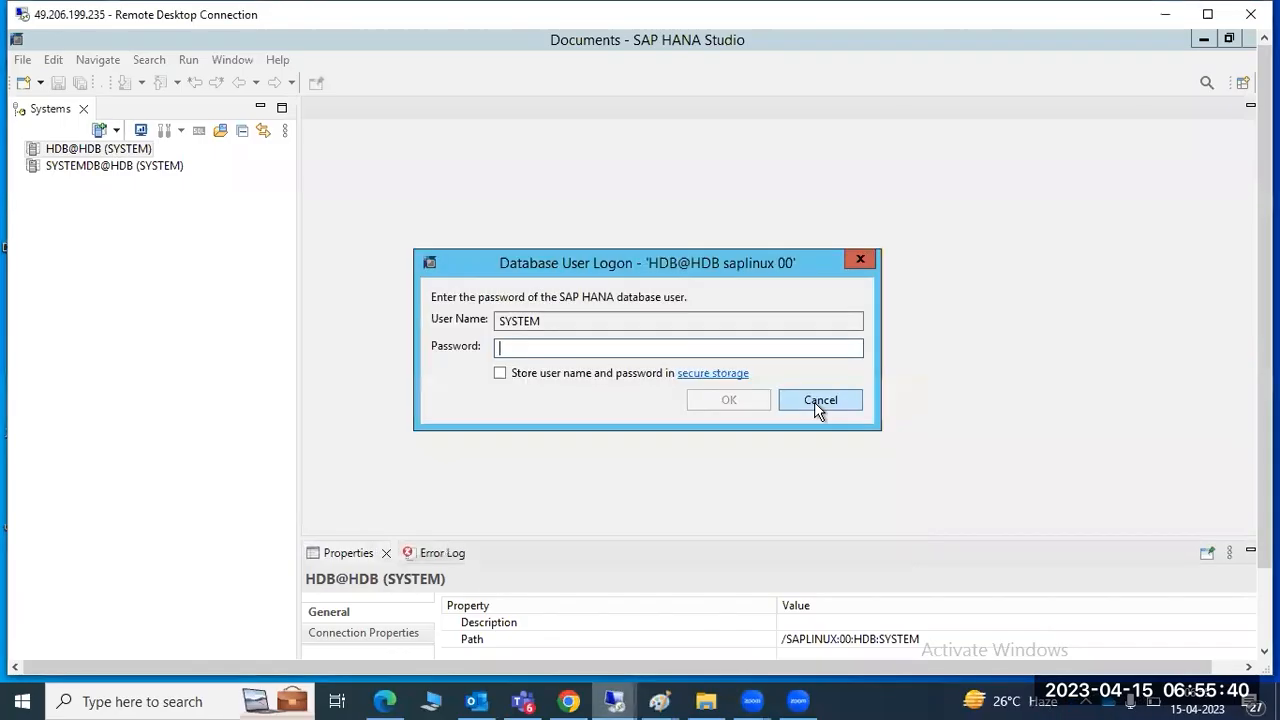
click(820, 400)
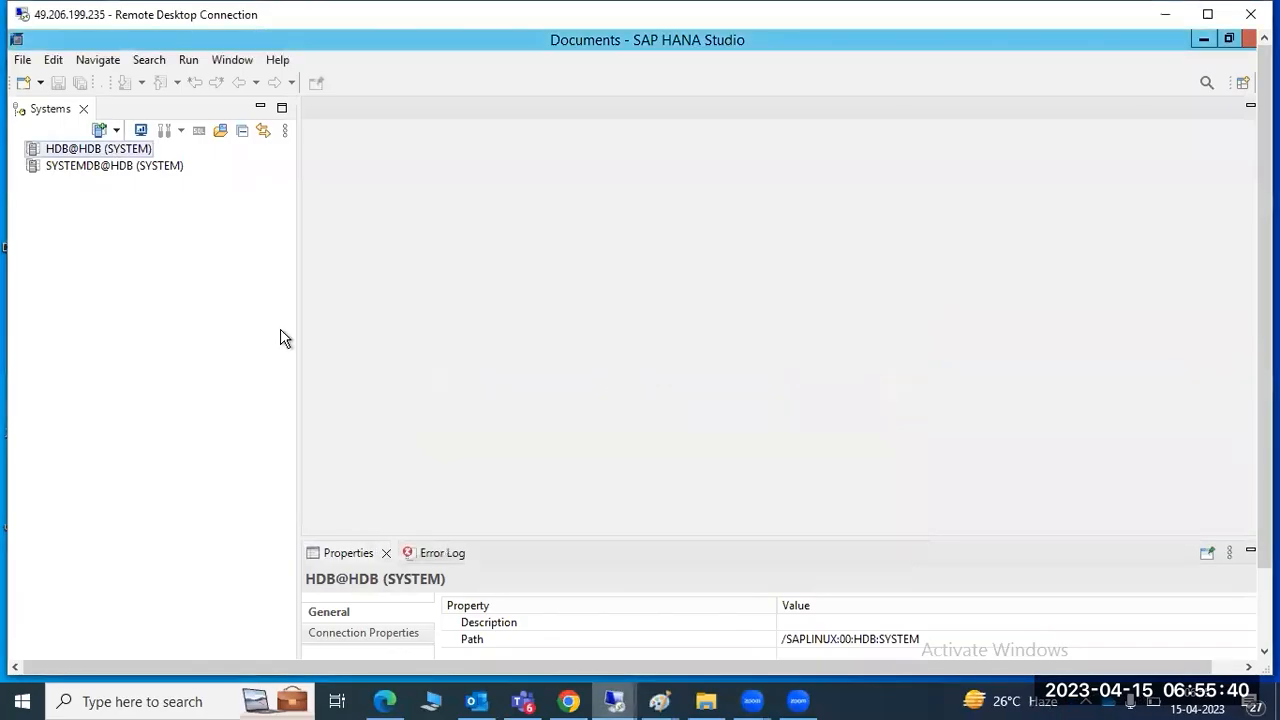
Log on to HDB@HDB as SYSTEM with its password
double_click(67, 155)
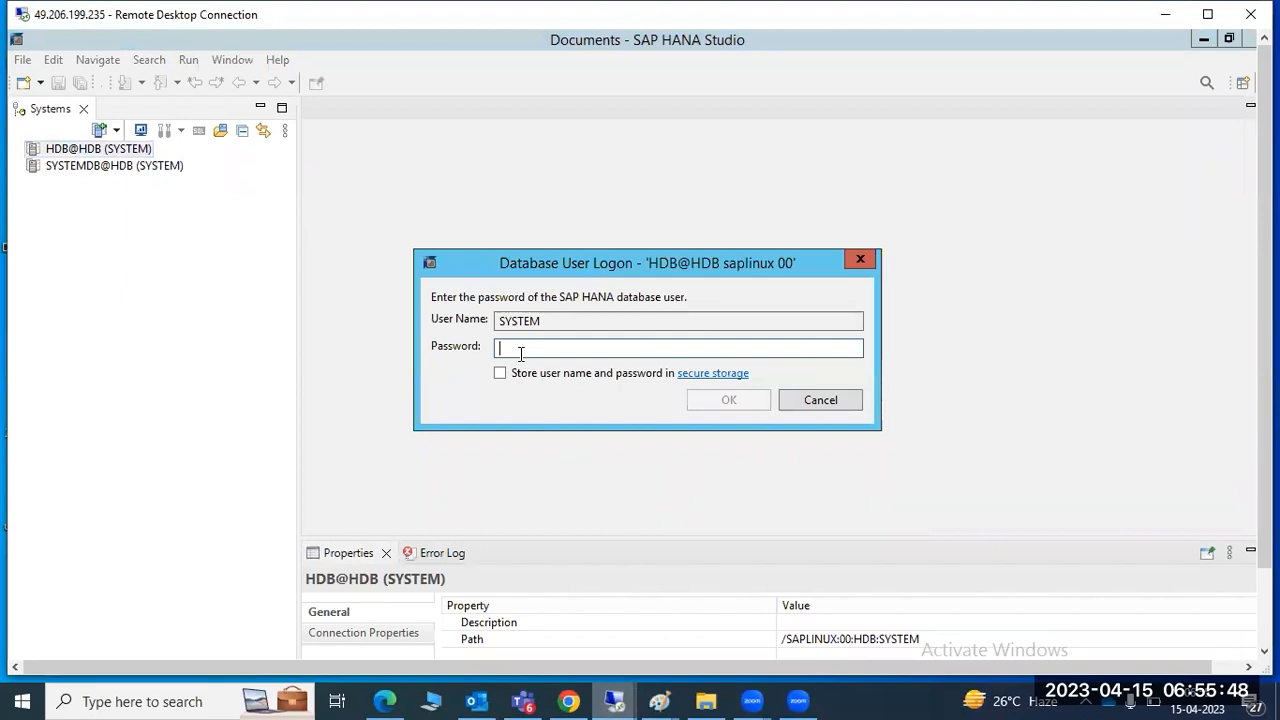
text(•••••••••)
key(Return)
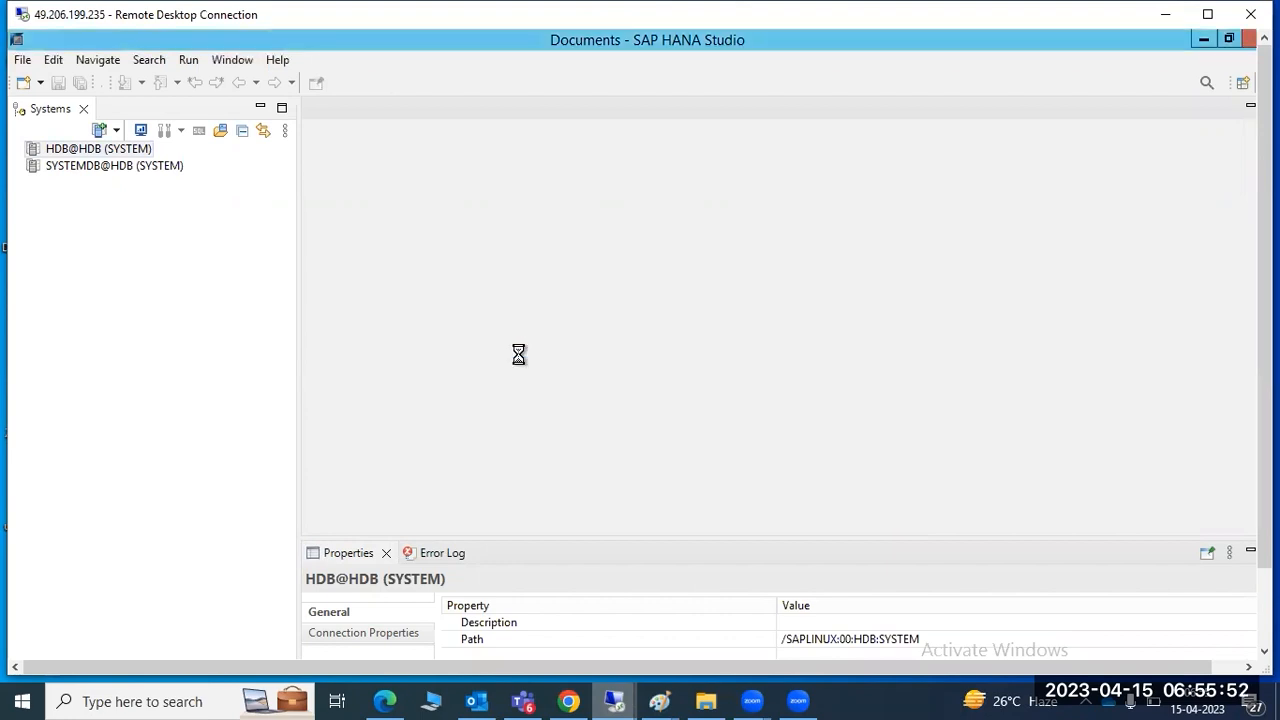
Open the HDB@HDB administration overview showing all services started and version 2.00.059.05
click(88, 152)
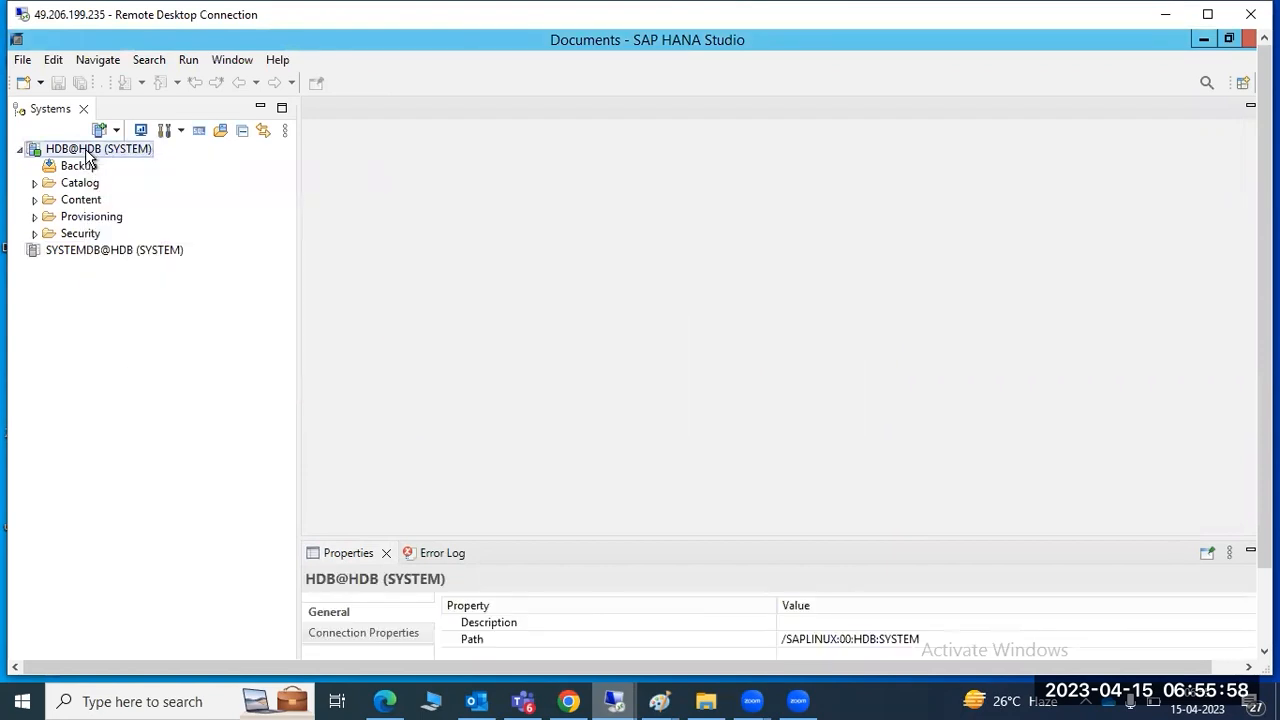
right_click(88, 152)
mouse_move(208, 165)
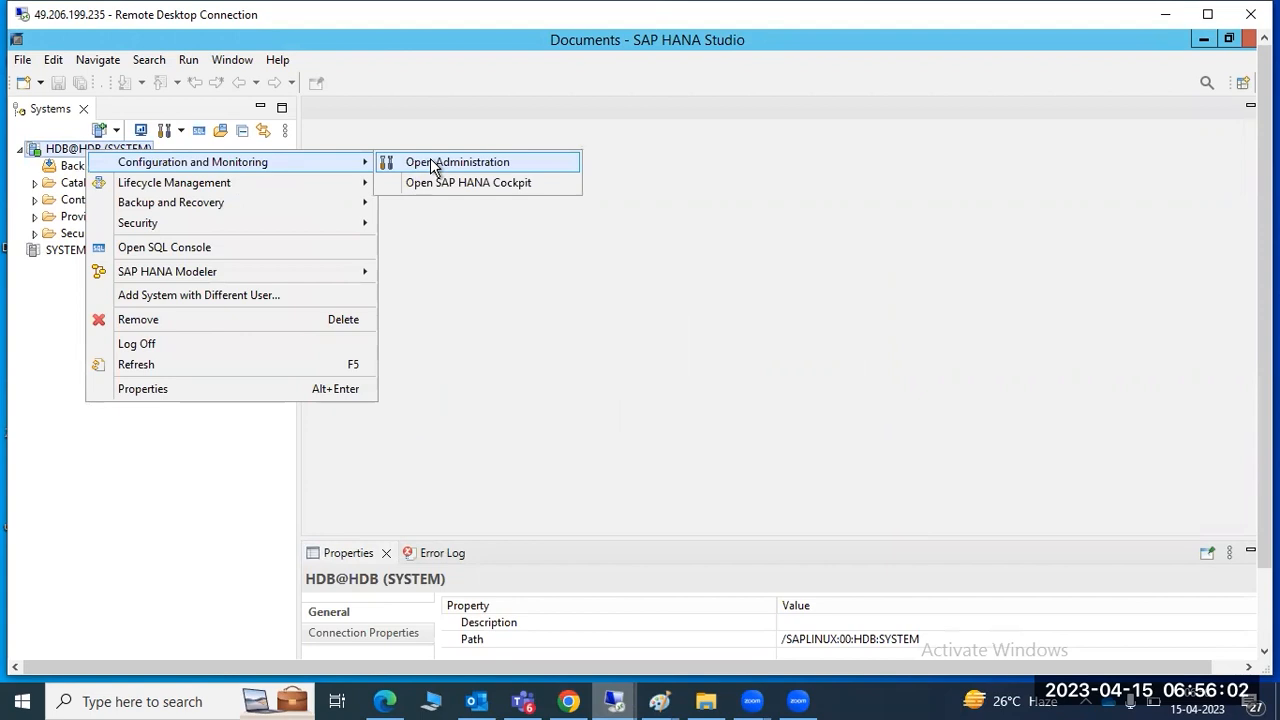
click(102, 477)
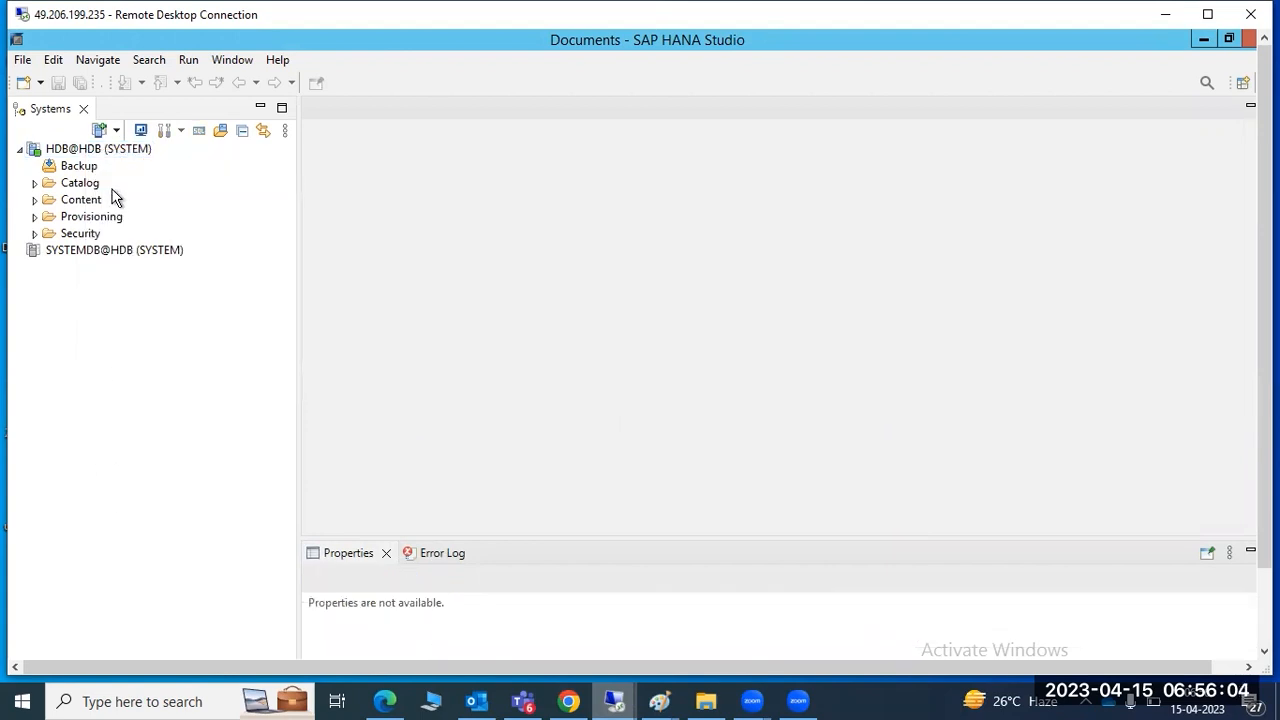
double_click(100, 148)
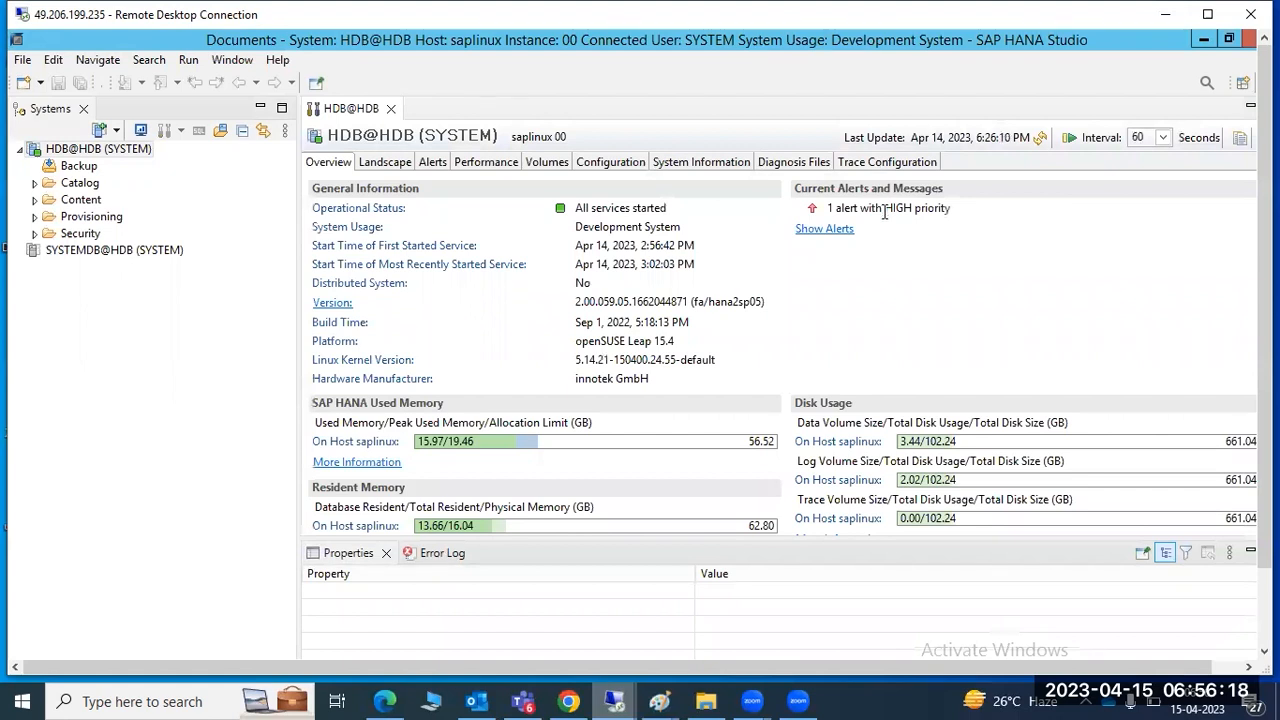
Collapse the Properties view, open Administration for HDB@HDB via Configuration and Monitoring, and refresh it
click(1249, 555)
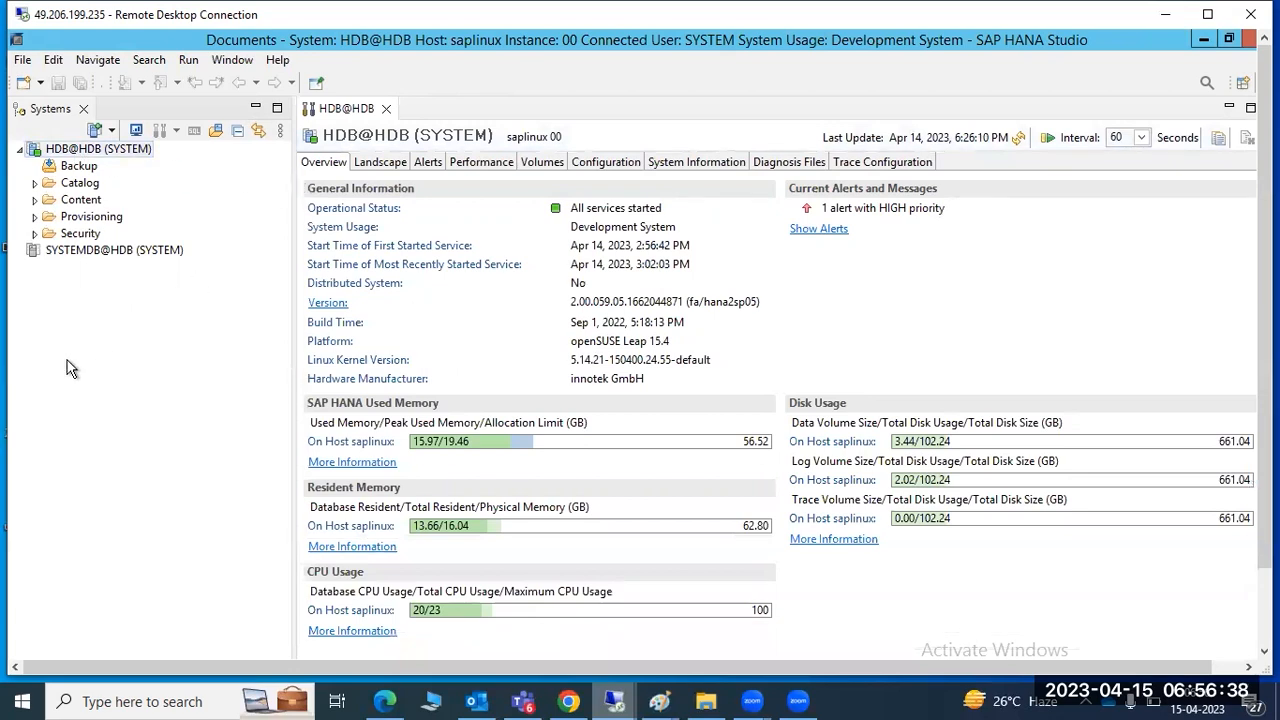
right_click(67, 153)
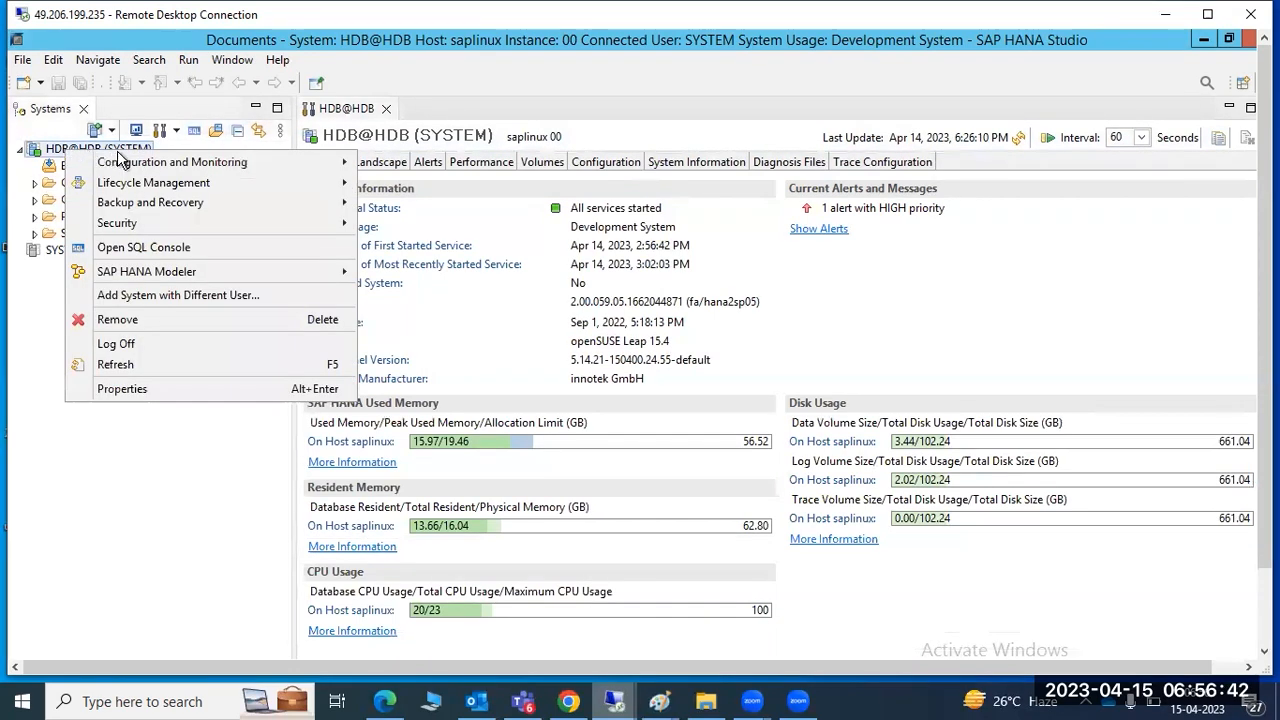
mouse_move(205, 165)
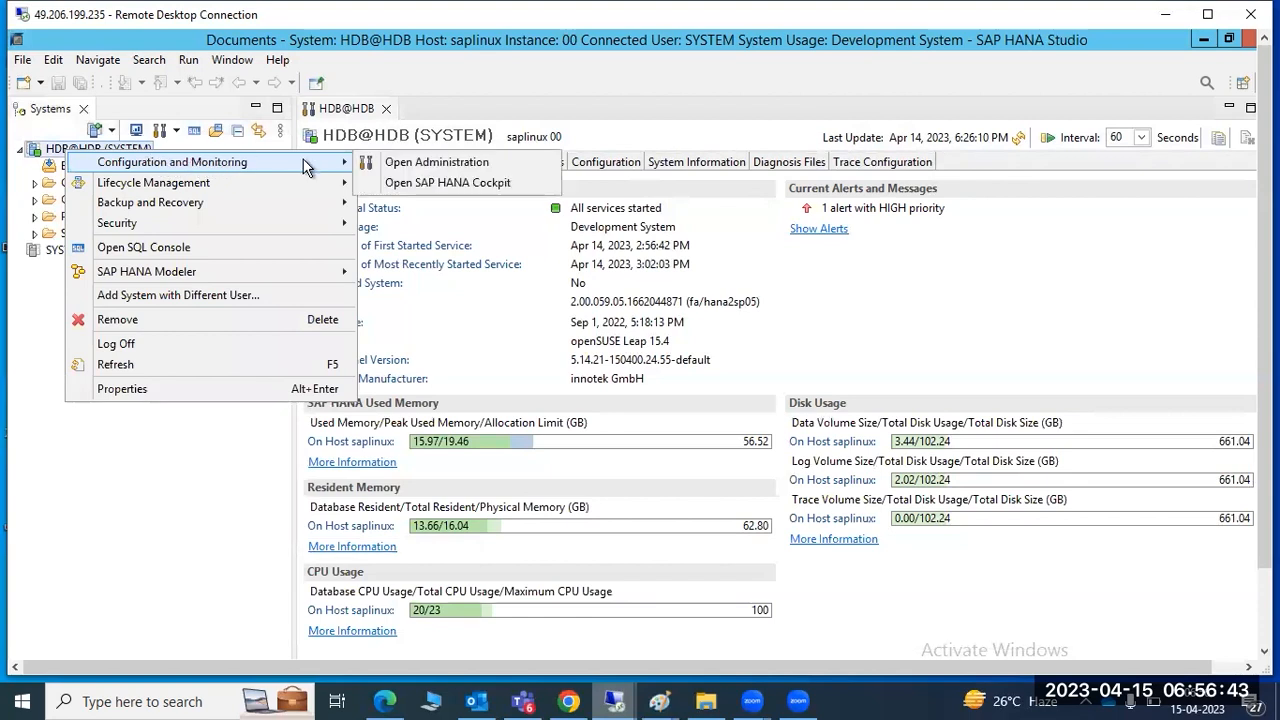
click(428, 166)
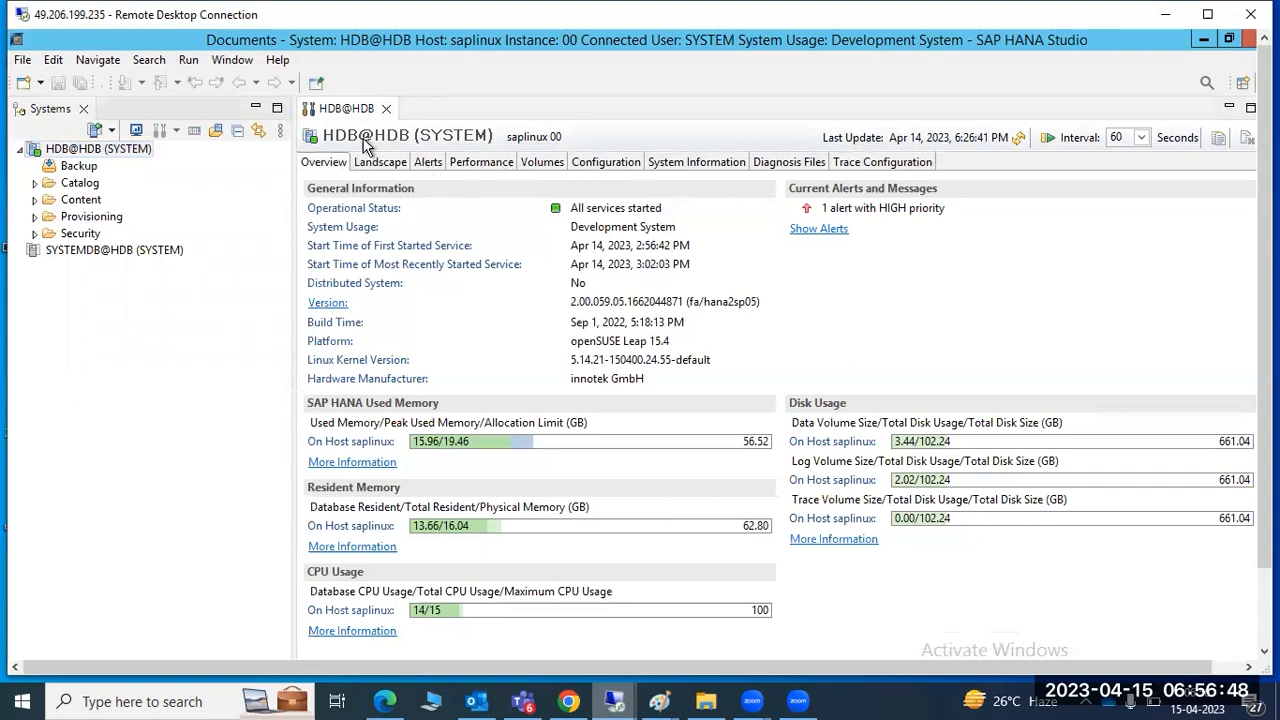
double_click(99, 153)
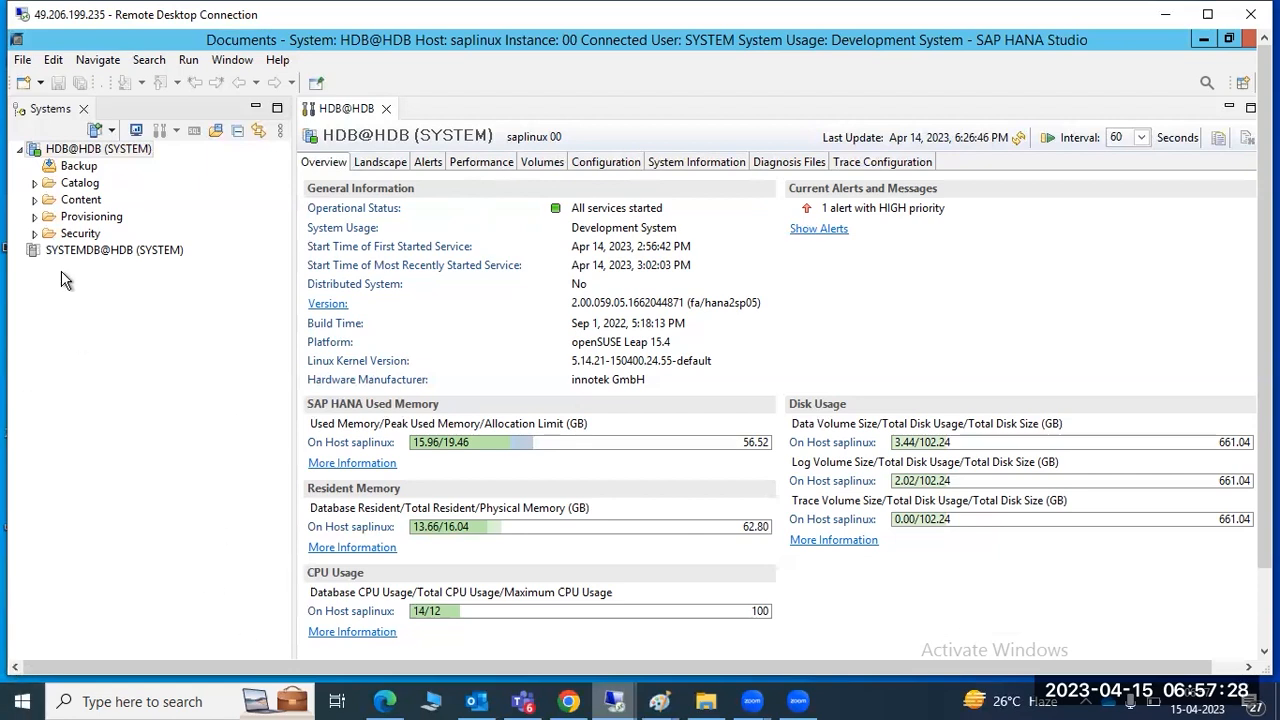
Reopen Add System, trying multiple containers with the system database, then the tenant database option
click(99, 128)
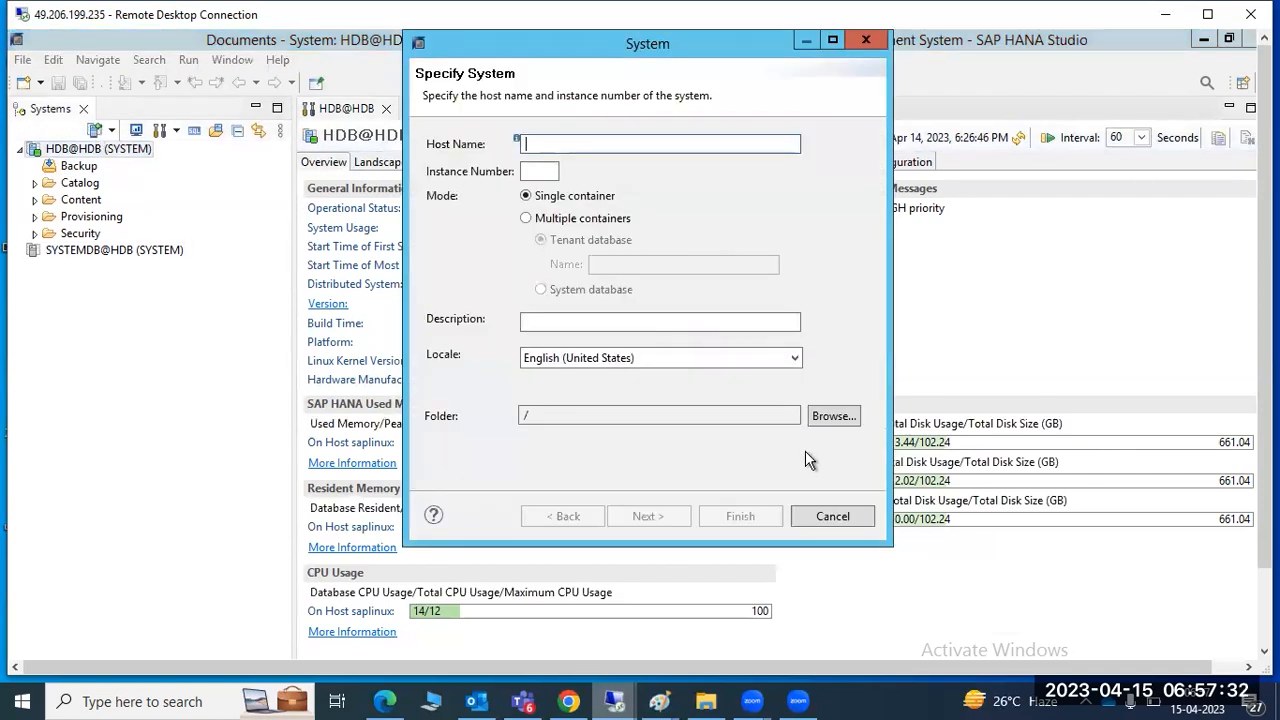
click(831, 518)
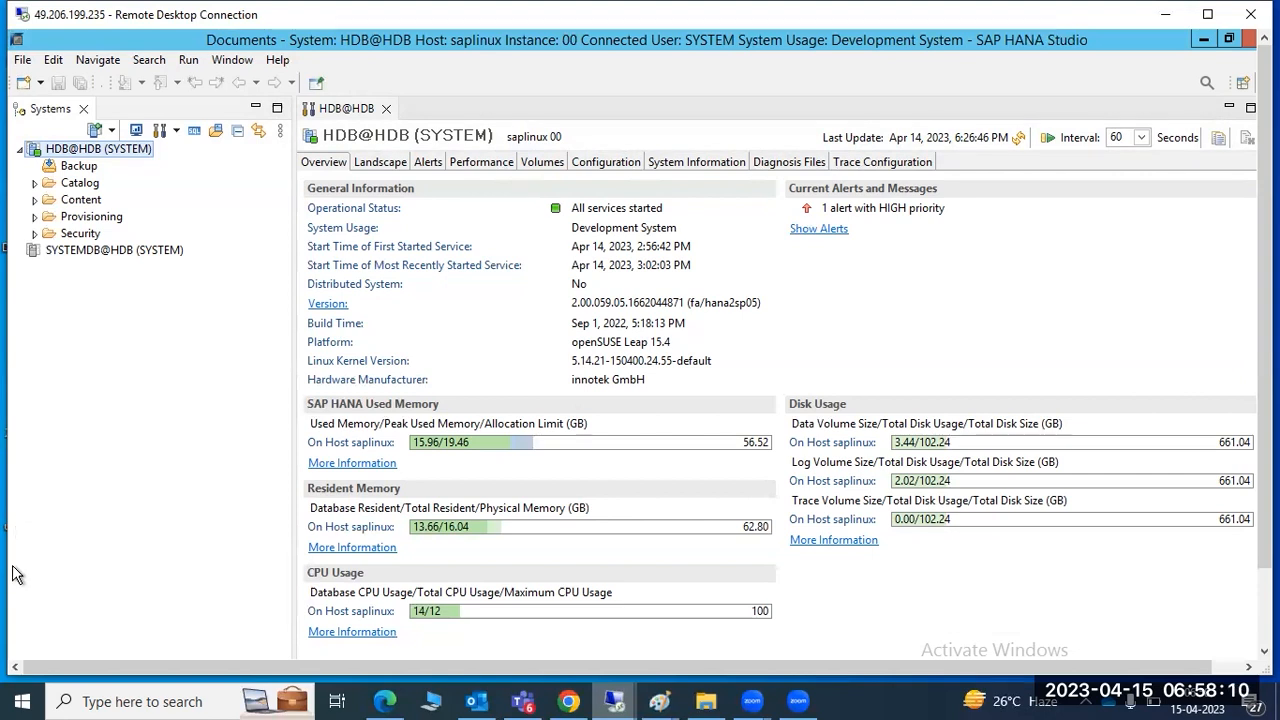
click(95, 130)
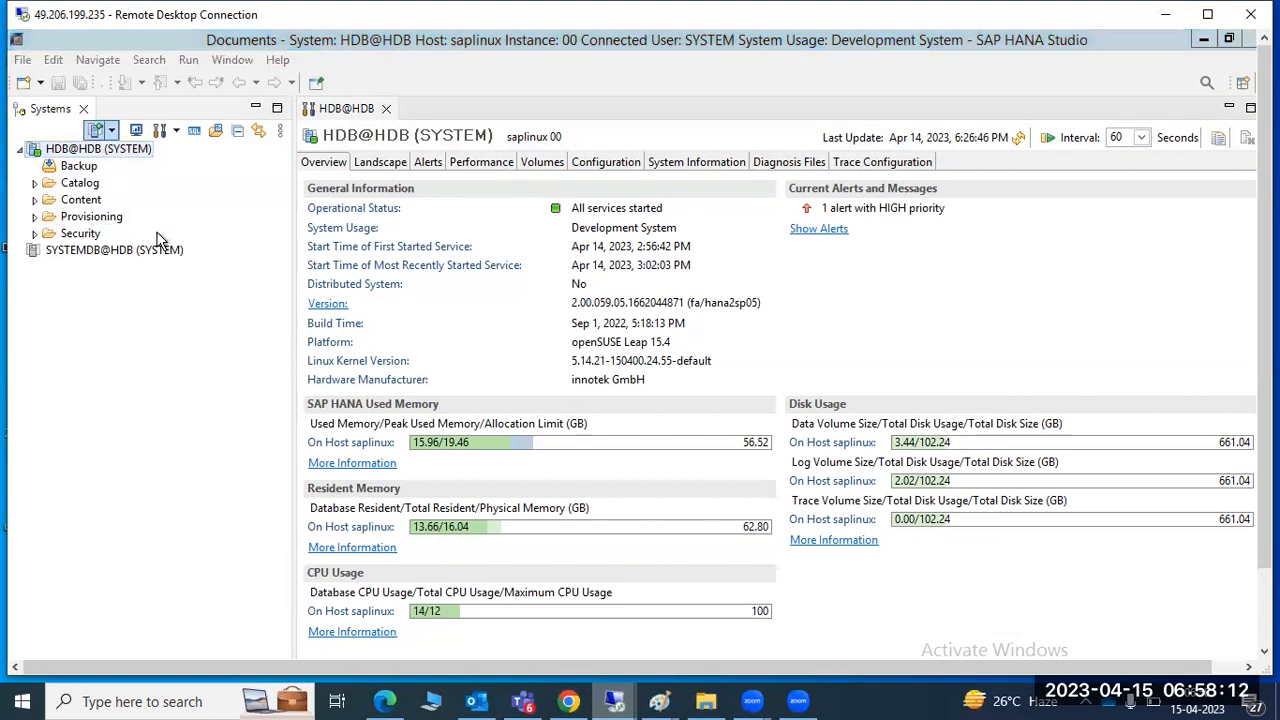
click(528, 171)
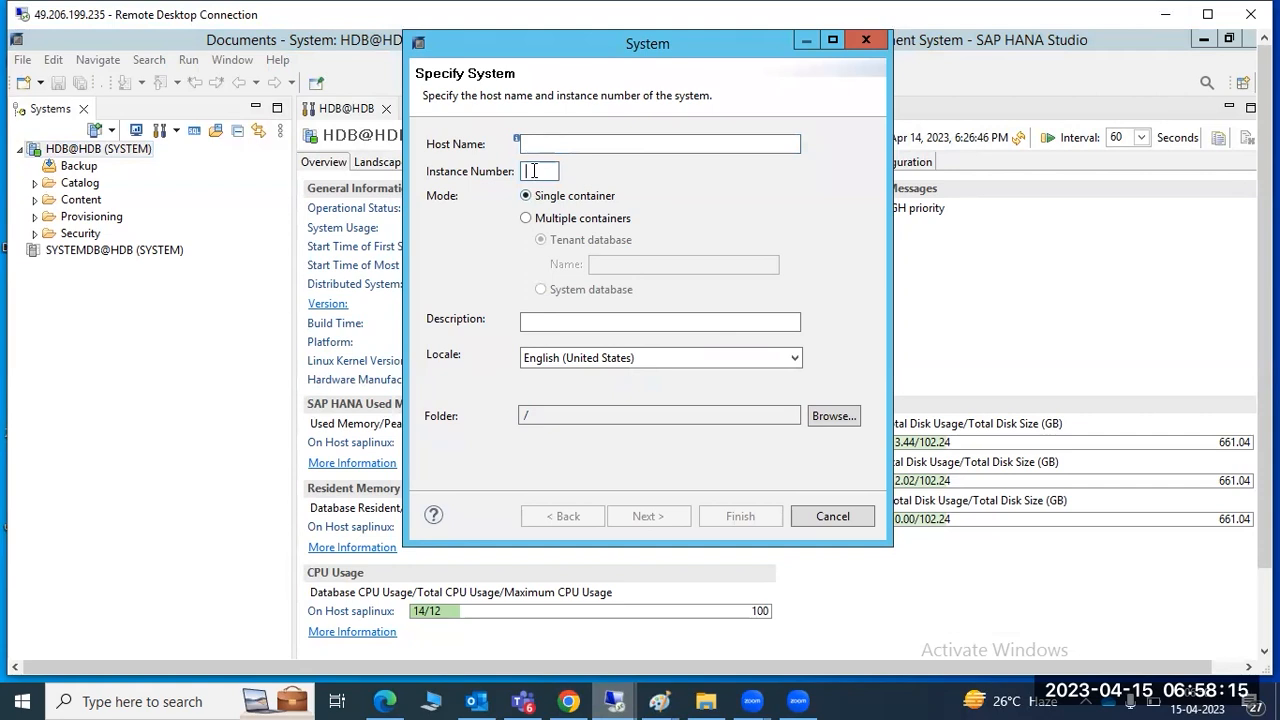
click(546, 220)
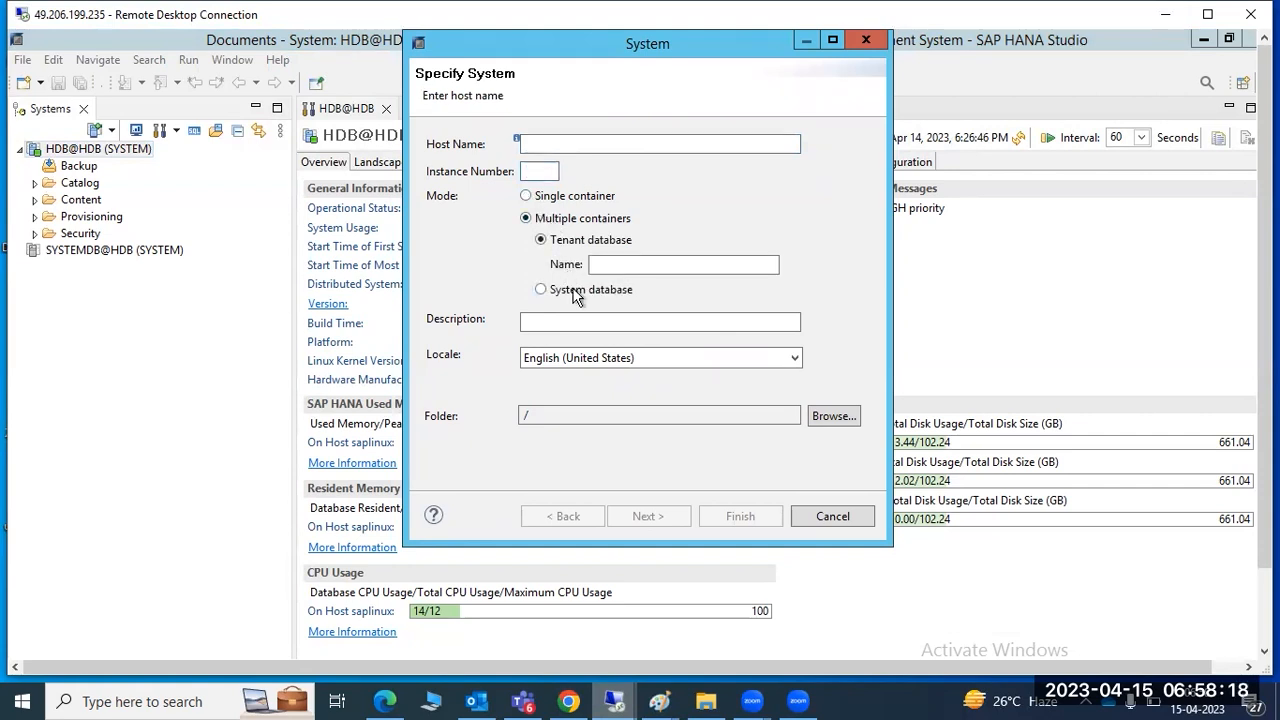
click(575, 290)
click(584, 240)
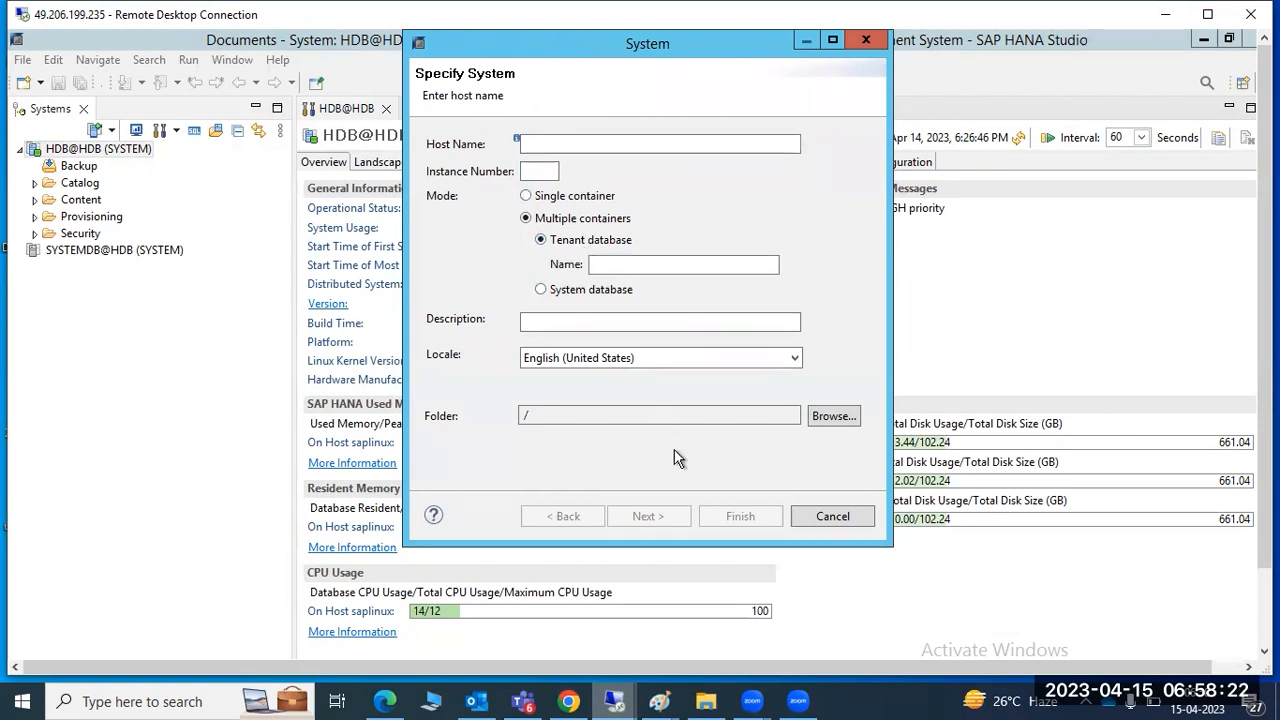
Cancel the Add System dialog and open the actions menu for HDB@HDB (SYSTEM)
click(830, 516)
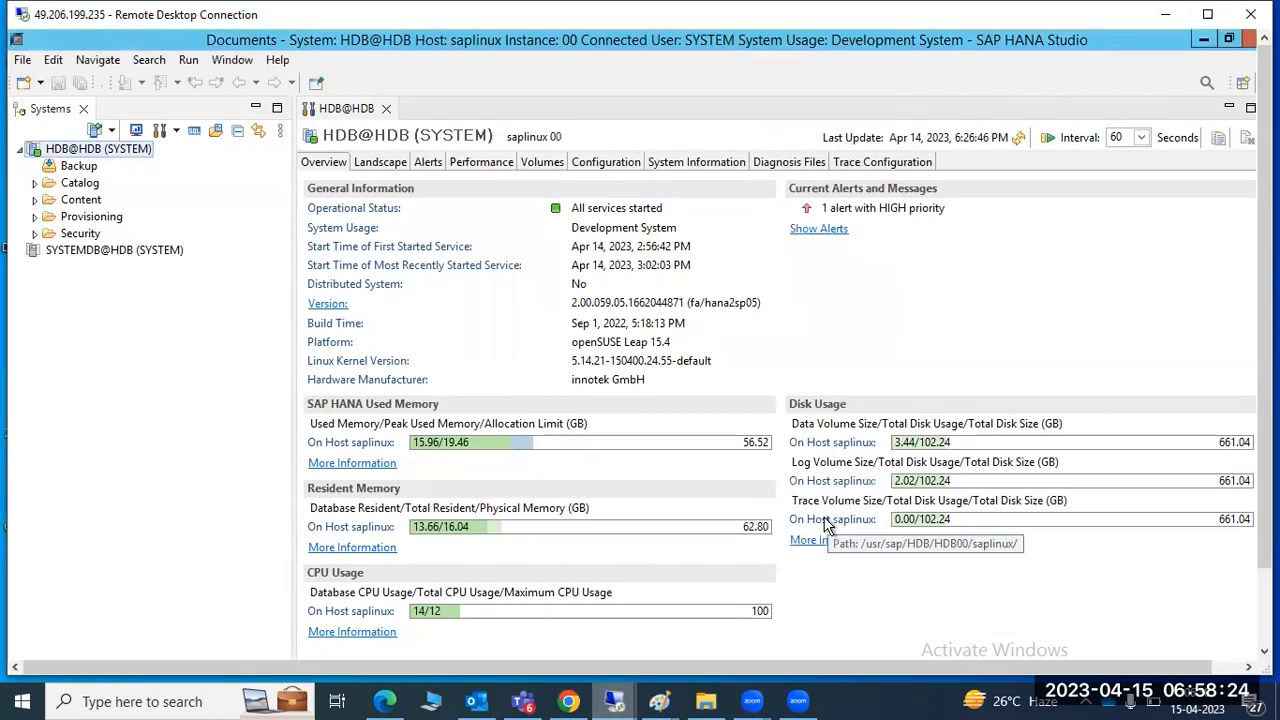
right_click(63, 157)
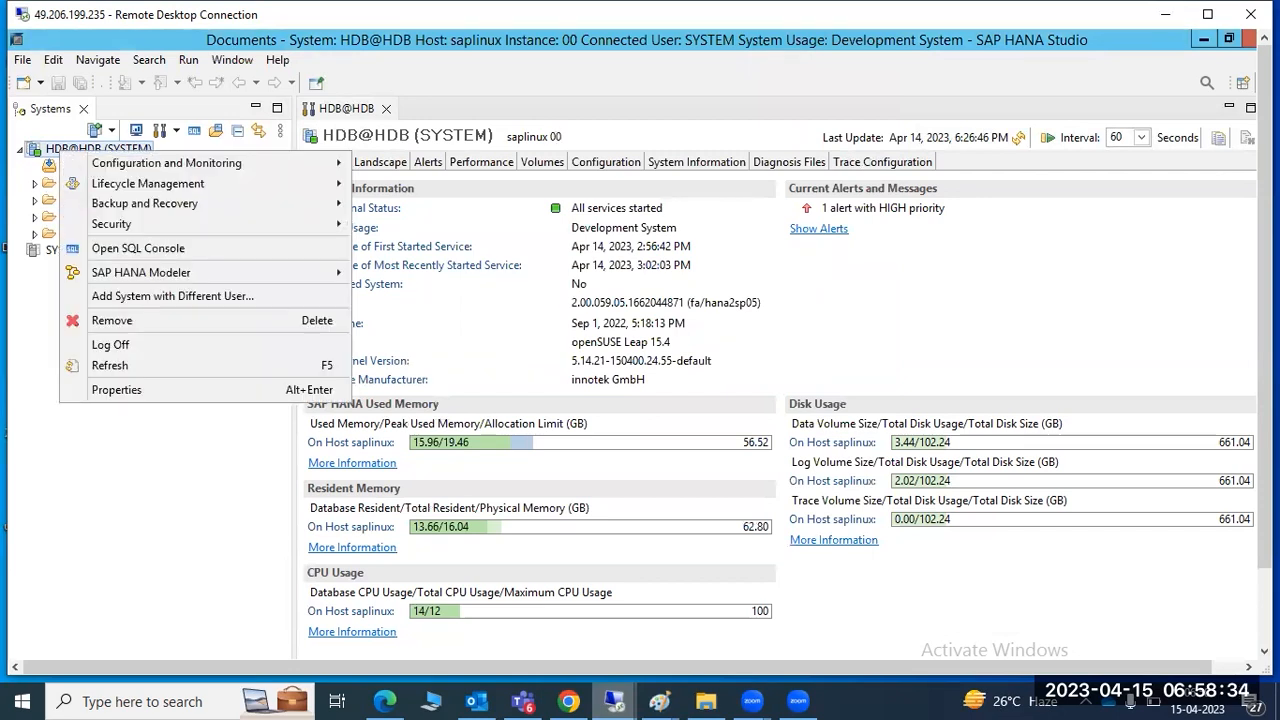
drag(1264, 340, 1264, 416)
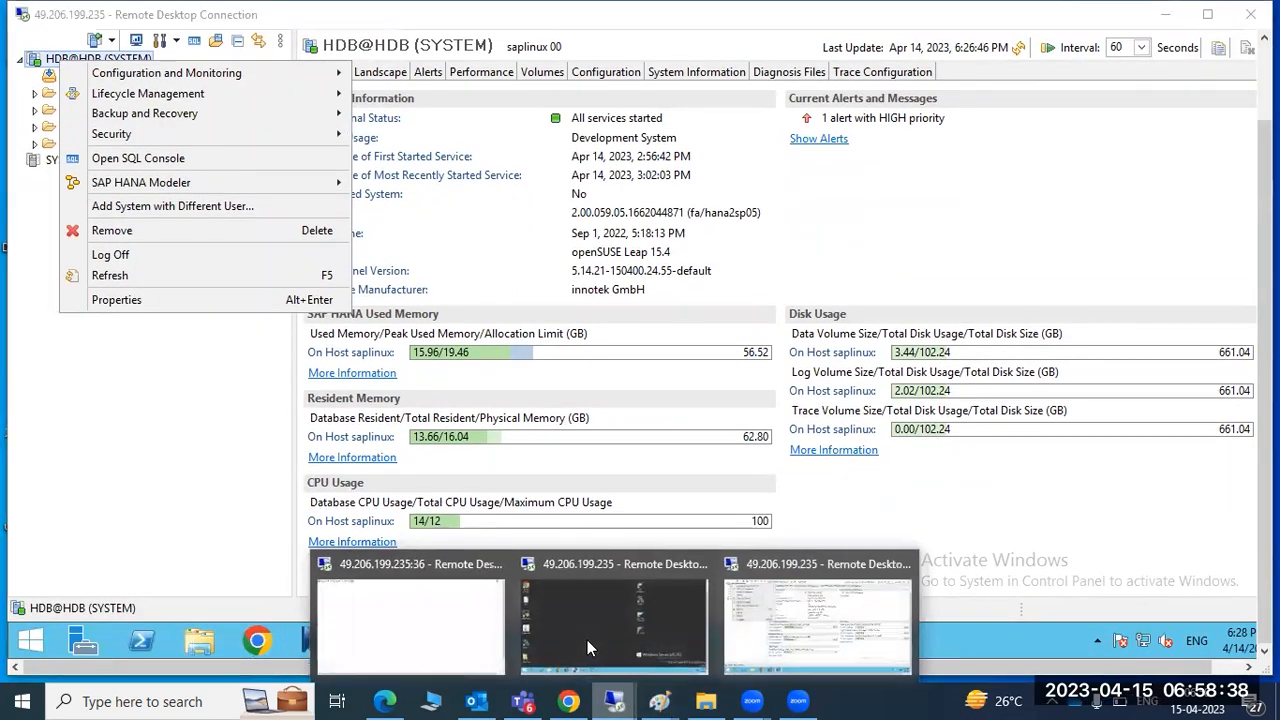
click(587, 640)
click(375, 640)
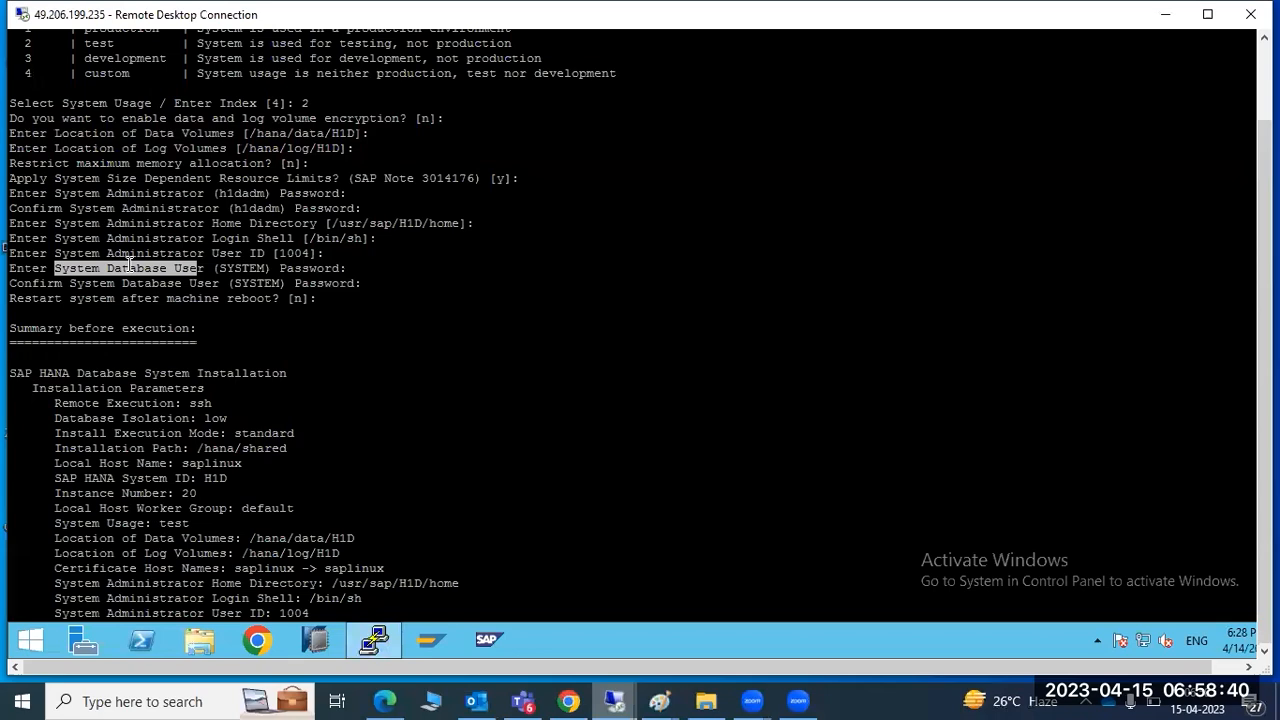
scroll(127, 254, up, 4)
scroll(127, 254, up, 6)
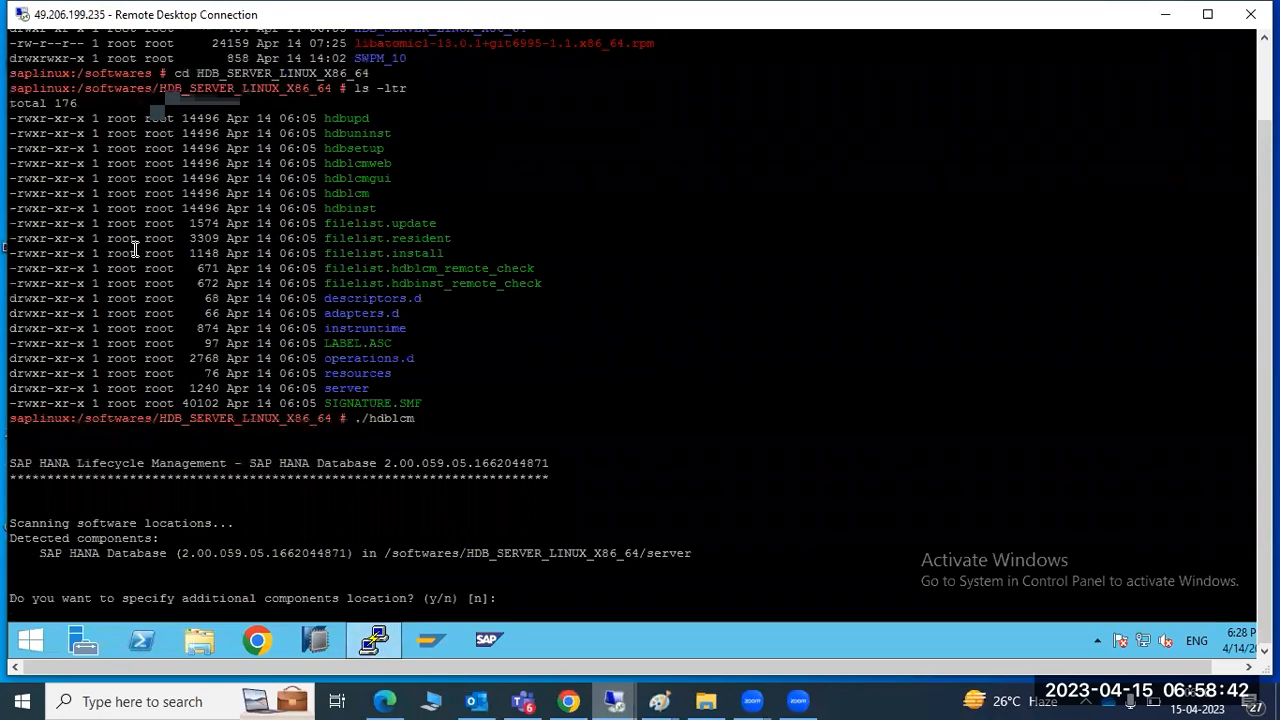
scroll(135, 250, down, 12)
scroll(135, 250, down, 20)
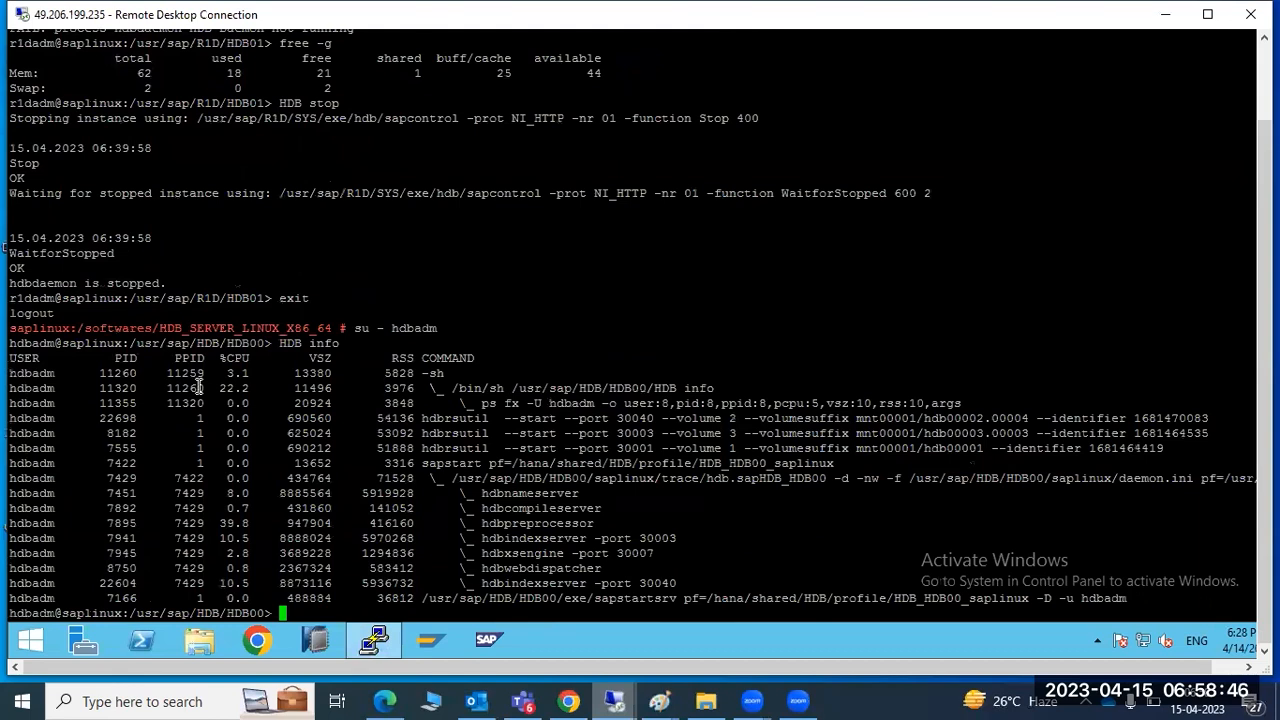
drag(390, 493, 720, 590)
drag(108, 344, 608, 598)
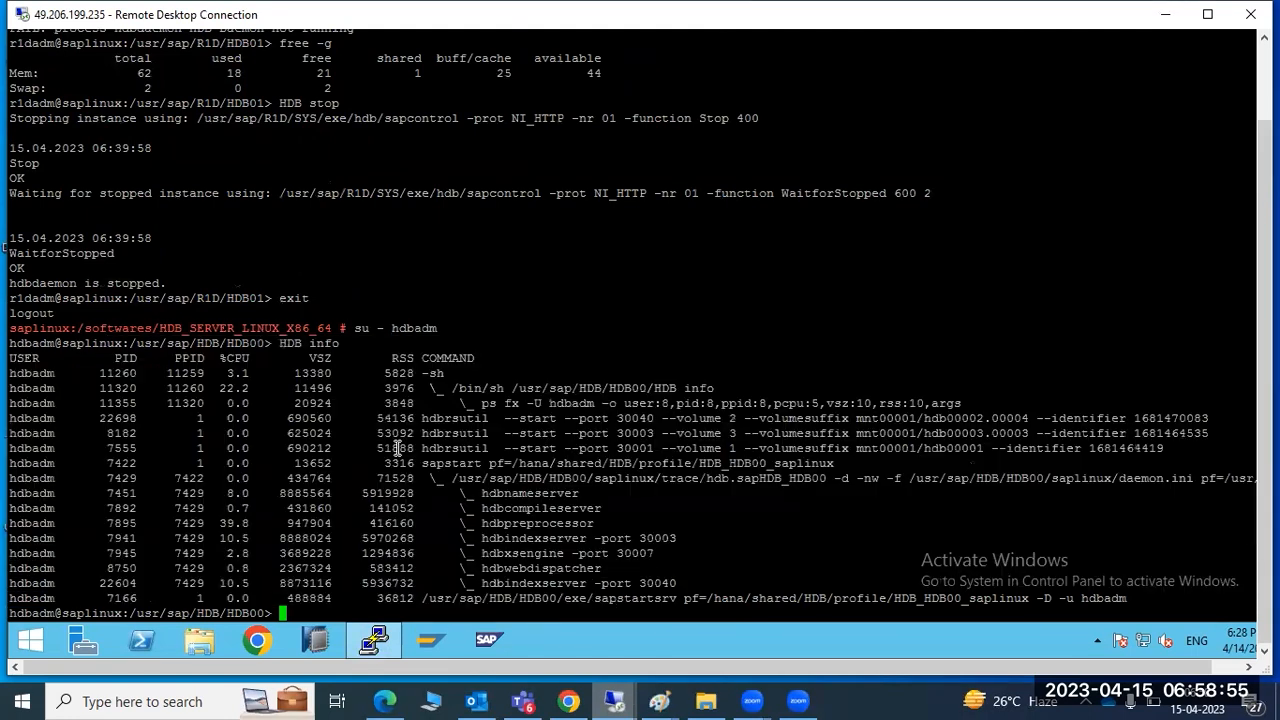
click(397, 448)
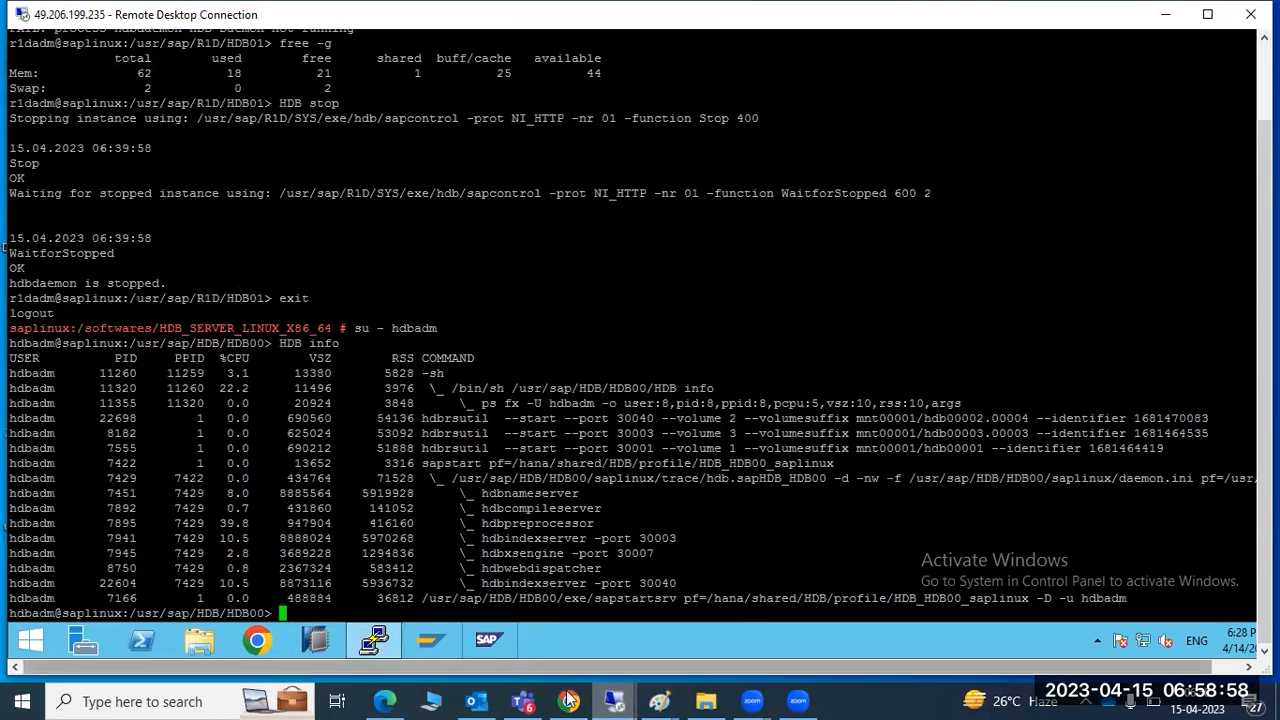
mouse_move(614, 700)
click(808, 617)
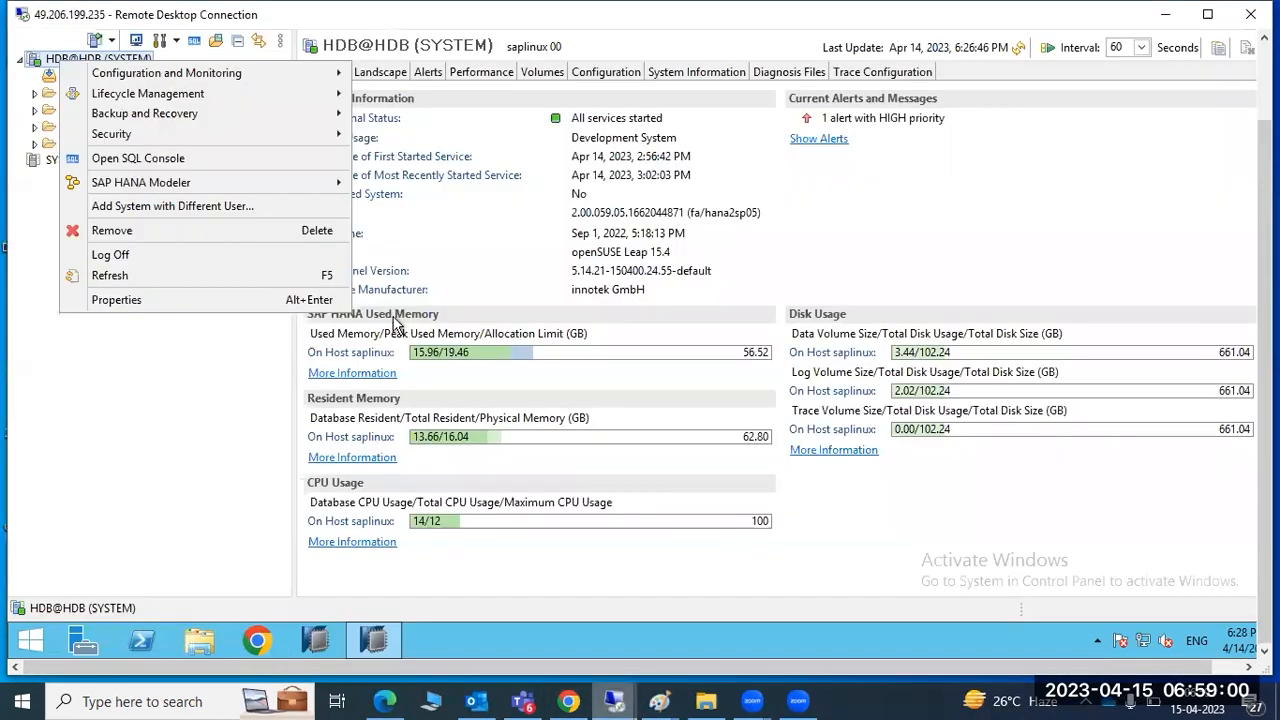
Dismiss the actions list and highlight the 'All services started' status on the overview
click(40, 452)
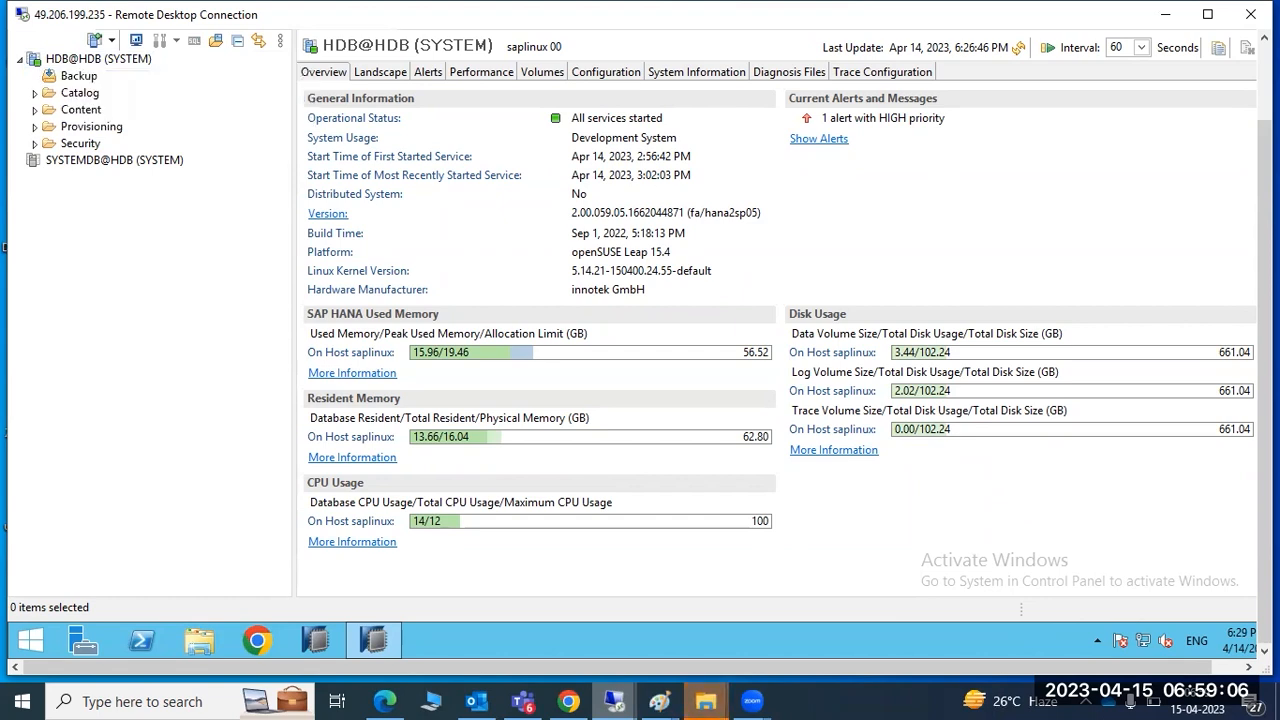
drag(1265, 330, 1265, 254)
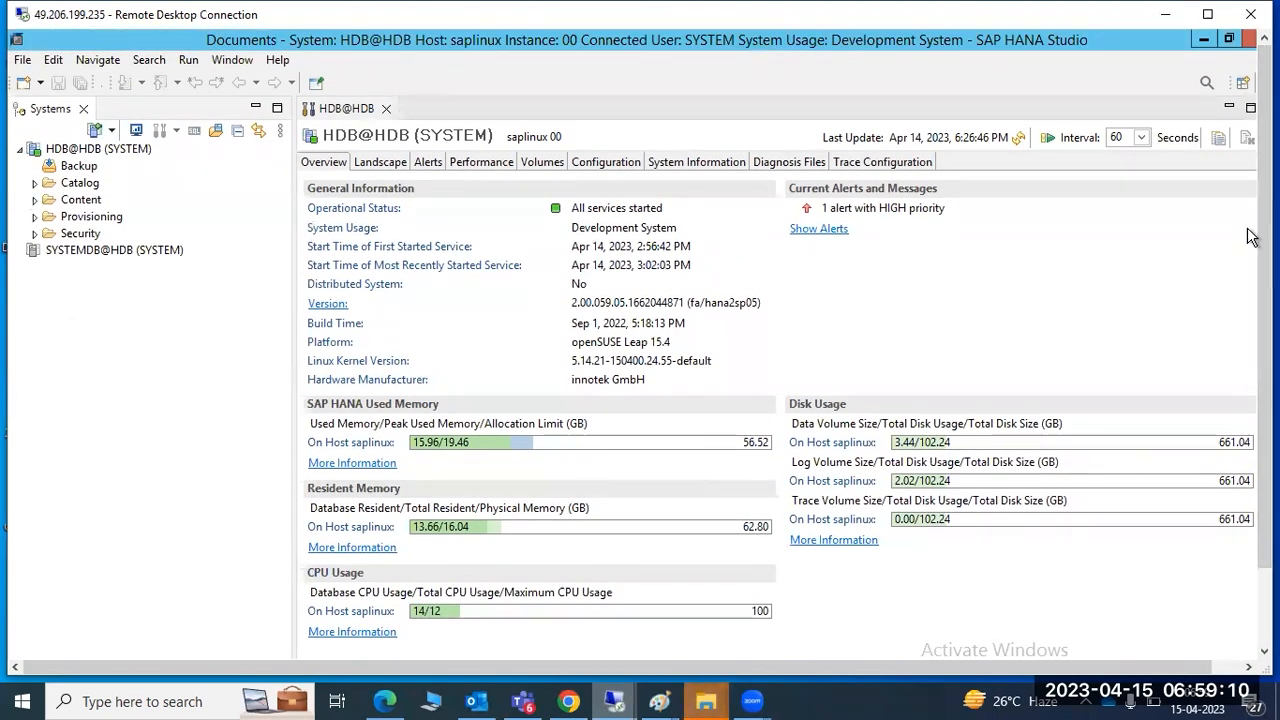
drag(583, 207, 663, 205)
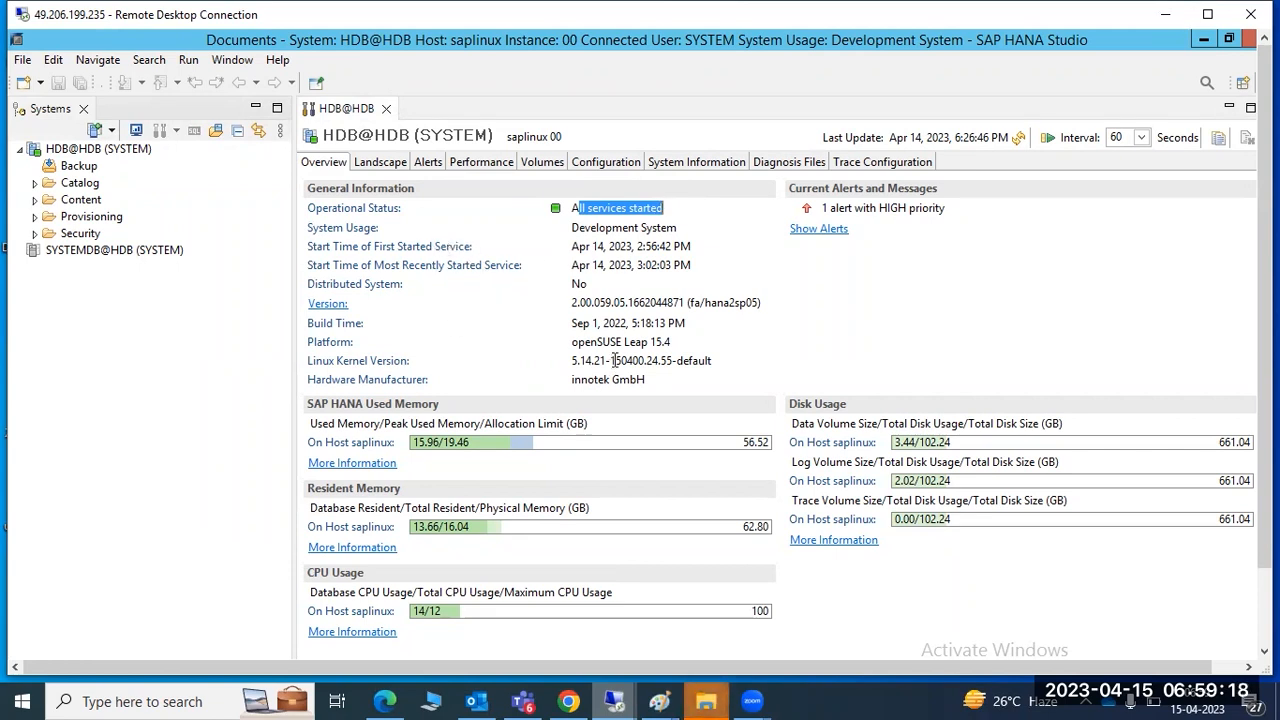
Open the Properties dialog of the HDB@HDB (SYSTEM) entry
click(88, 150)
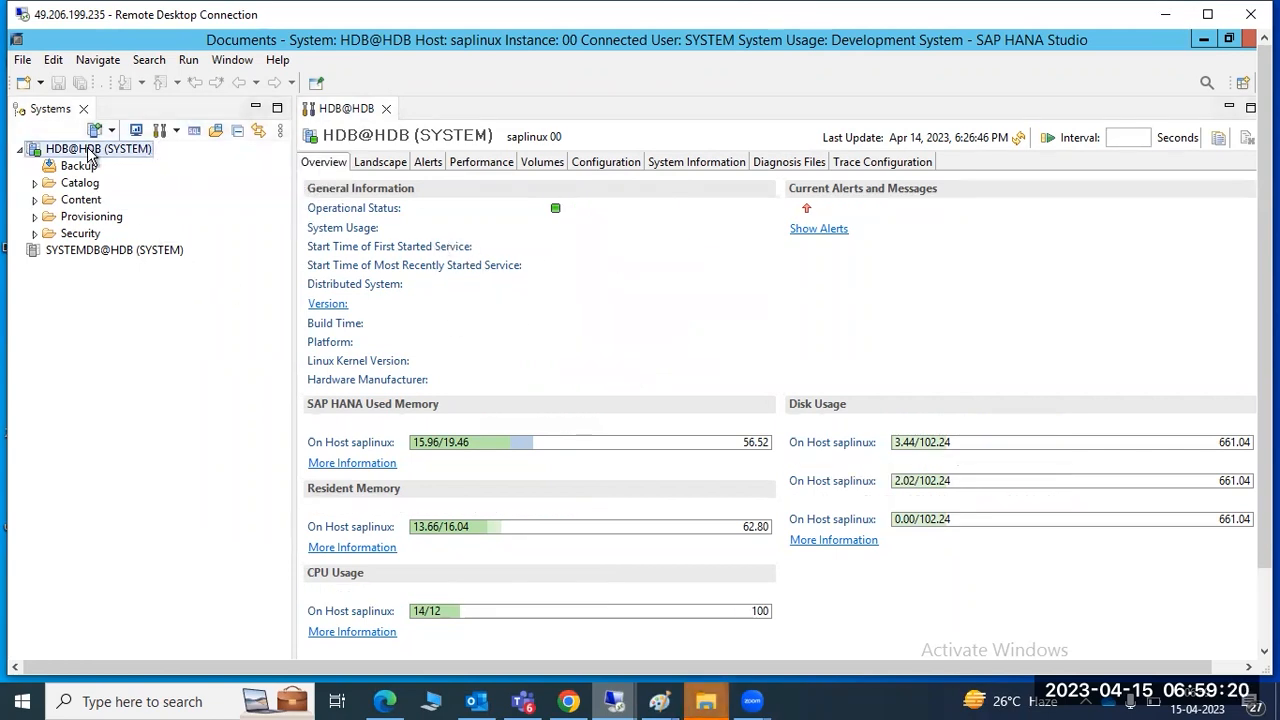
right_click(88, 150)
click(140, 385)
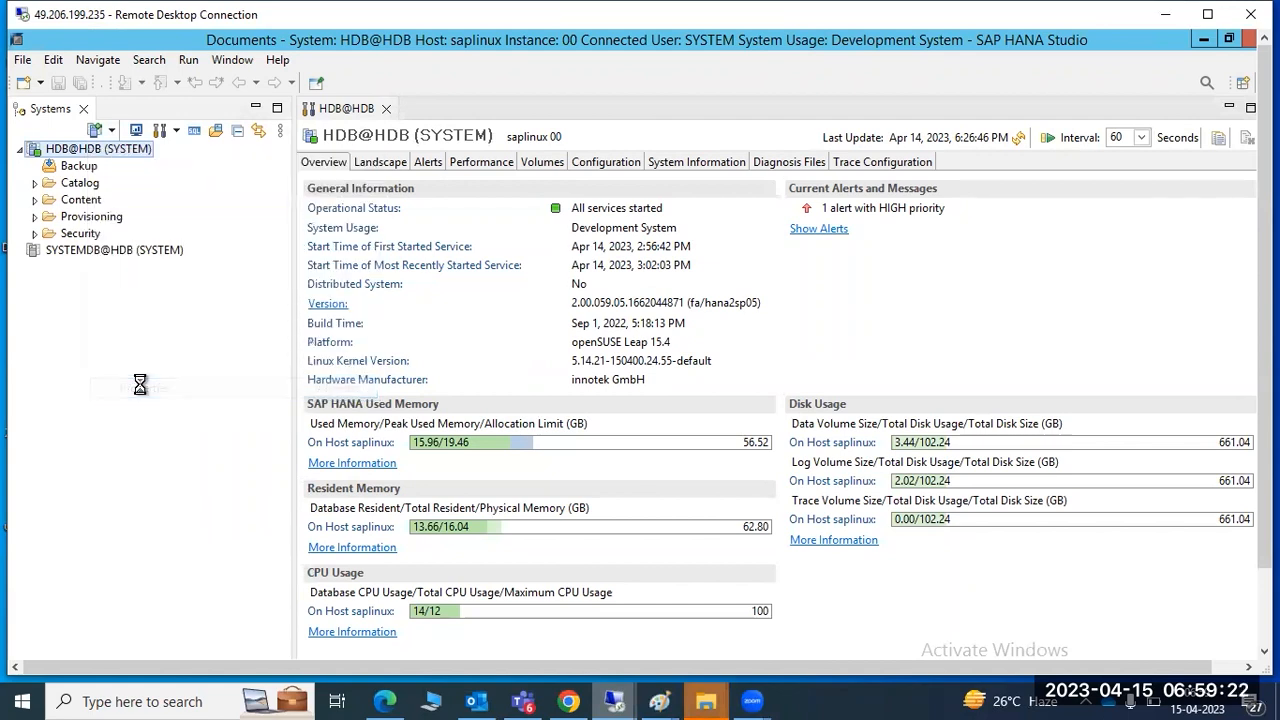
Check the port 30015 in the saplinux:30015 host on Additional Properties, then cancel without changes
click(560, 116)
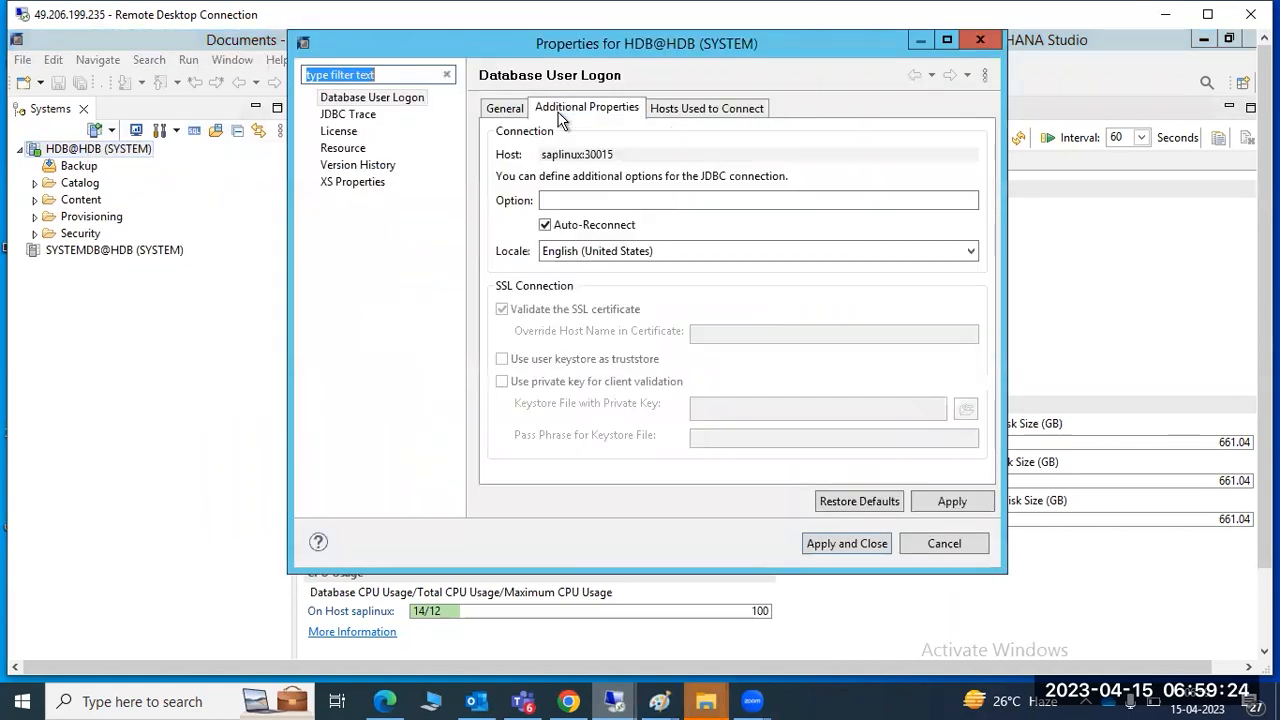
drag(585, 155, 617, 156)
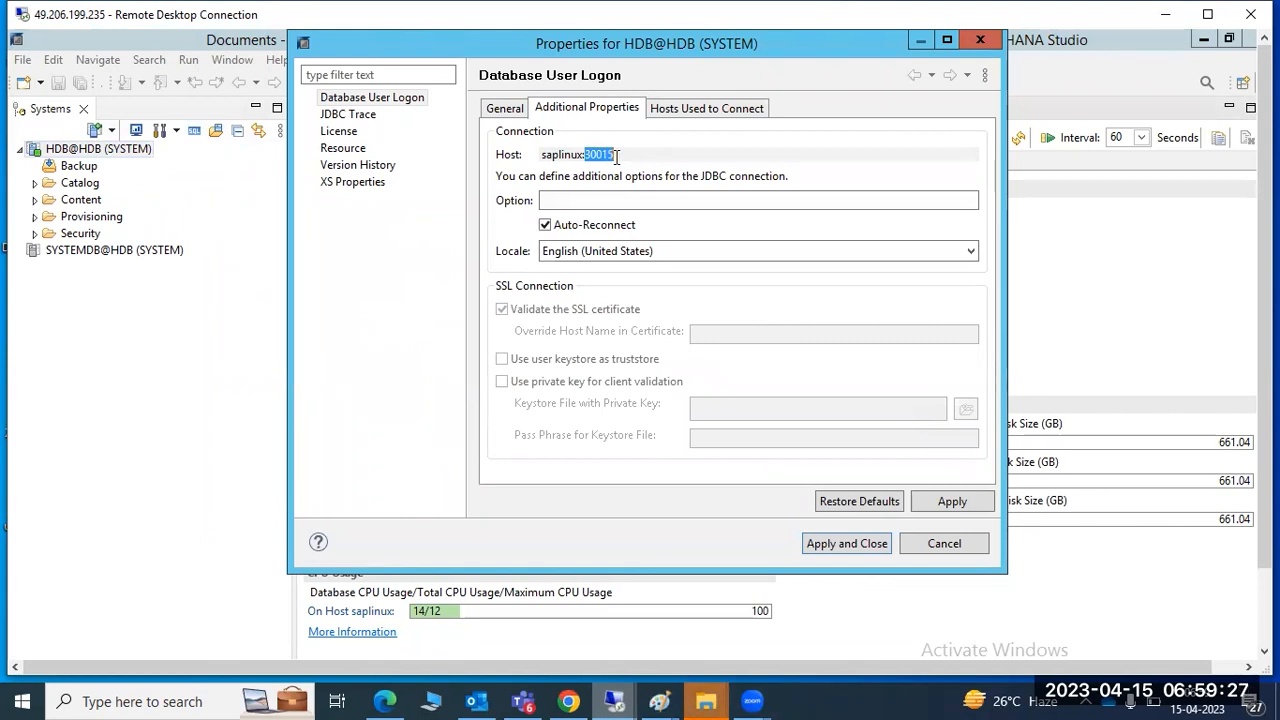
click(943, 543)
mouse_move(676, 700)
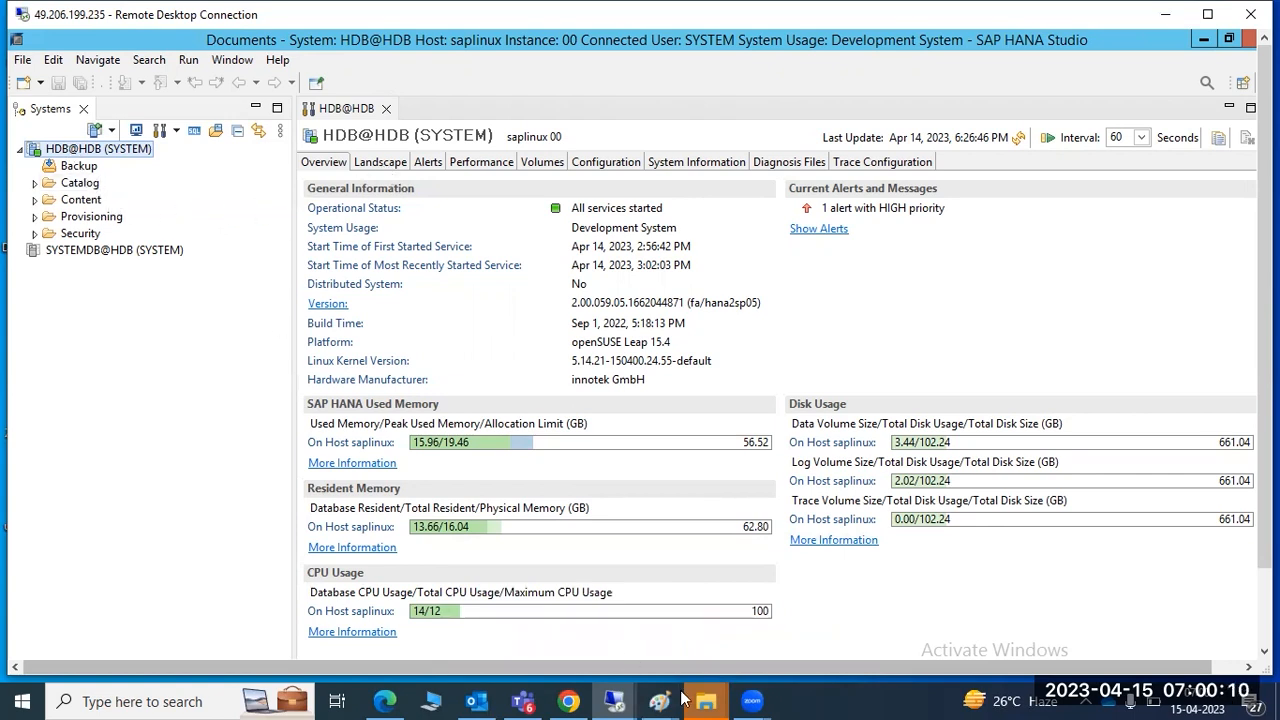
In the Paint notes, add the line '3XX15 --port ******' below the HANA studio note
click(688, 658)
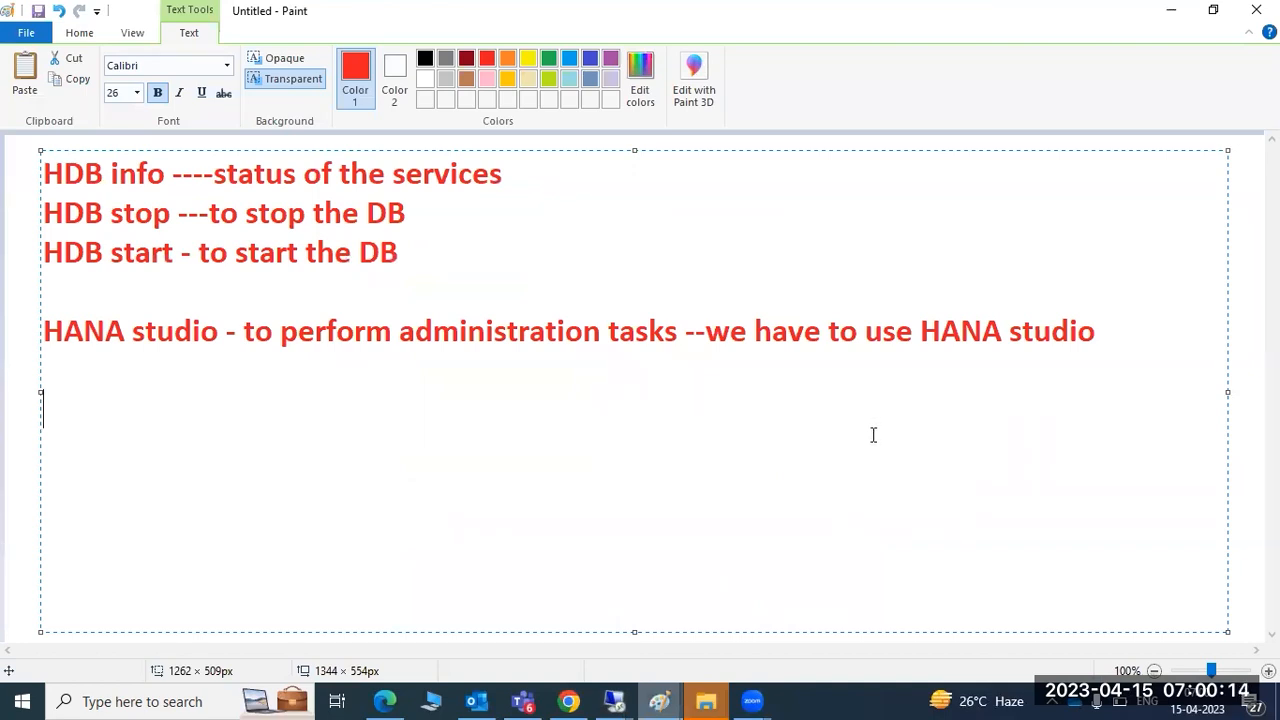
text(3XX15 --port)
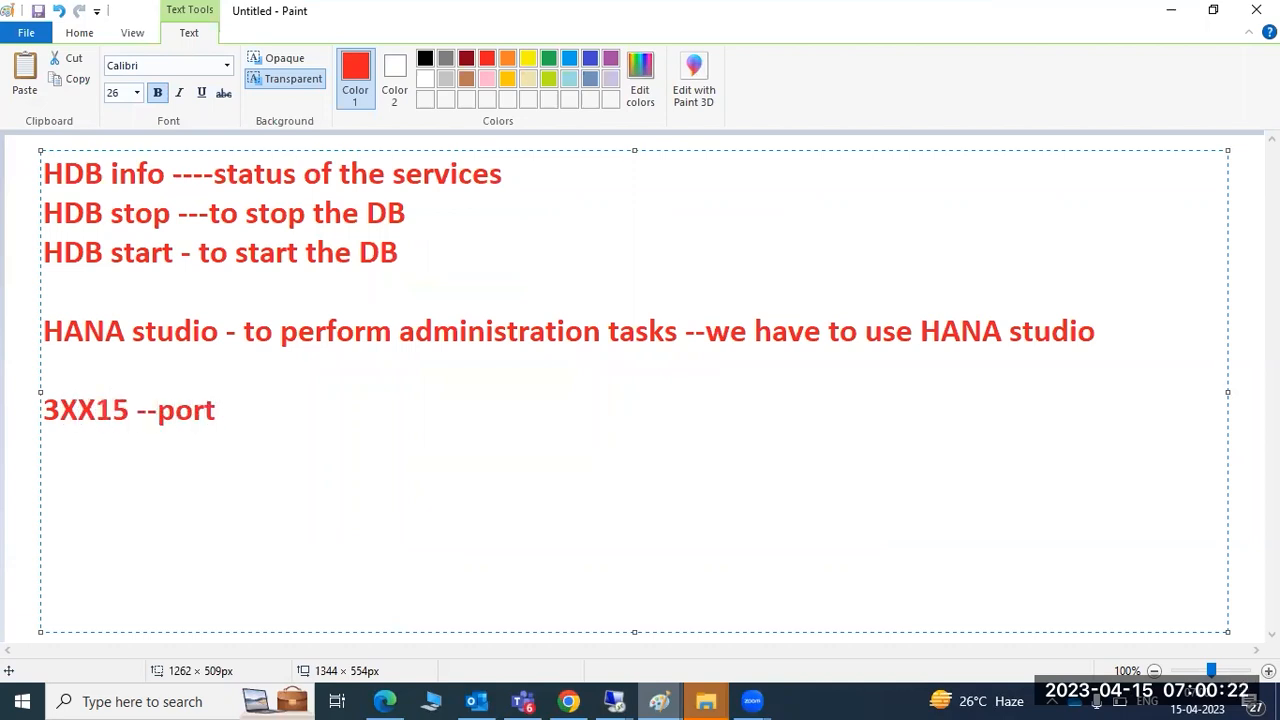
text( ******)
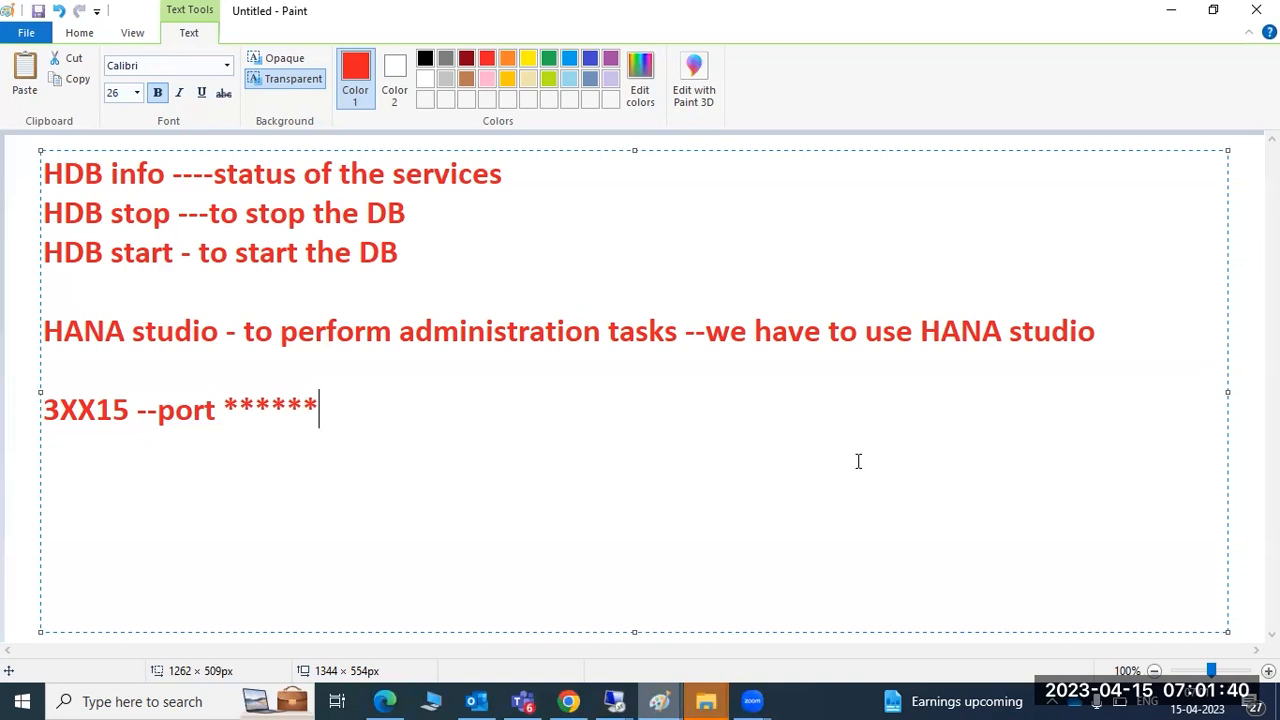
click(47, 411)
drag(47, 411, 131, 414)
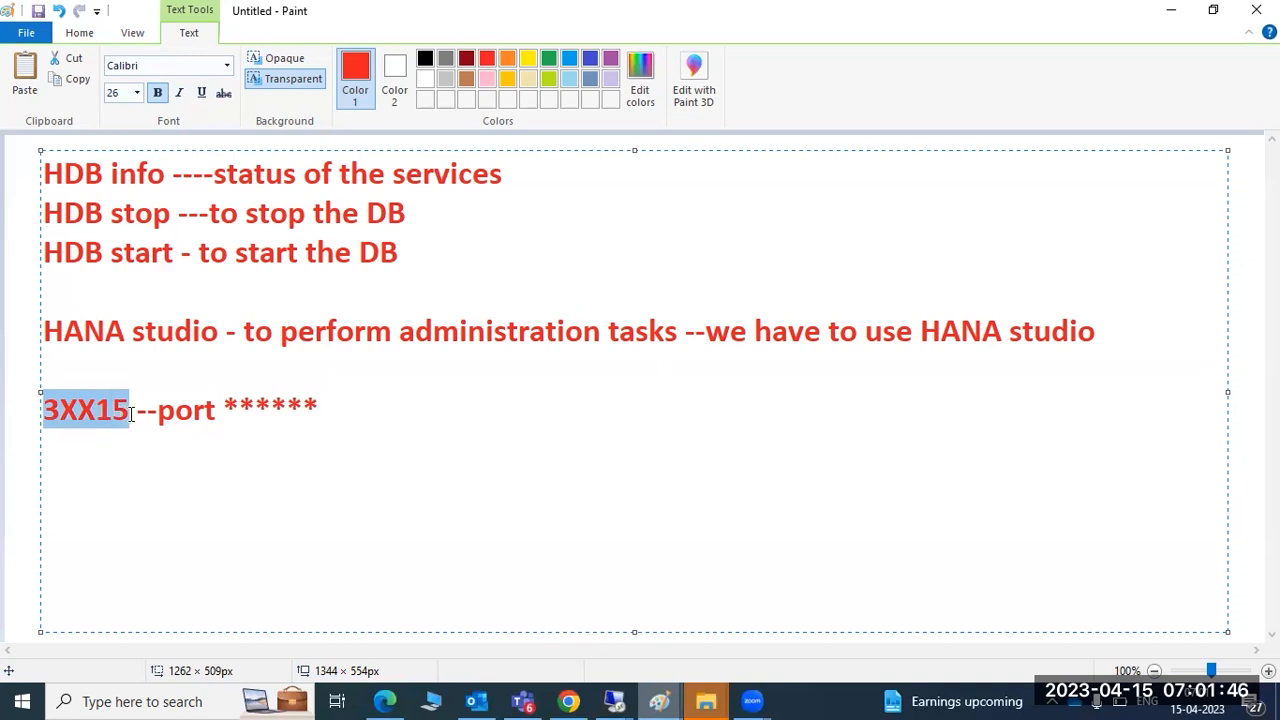
click(128, 415)
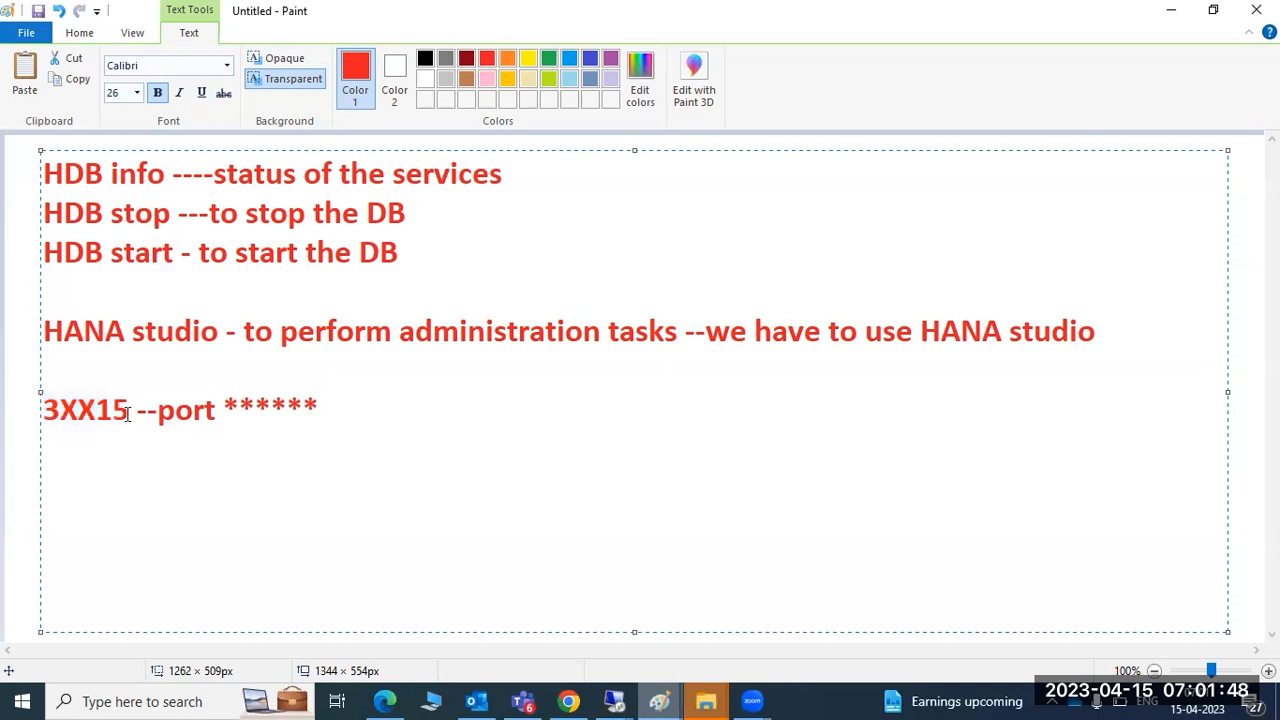
drag(128, 415, 47, 418)
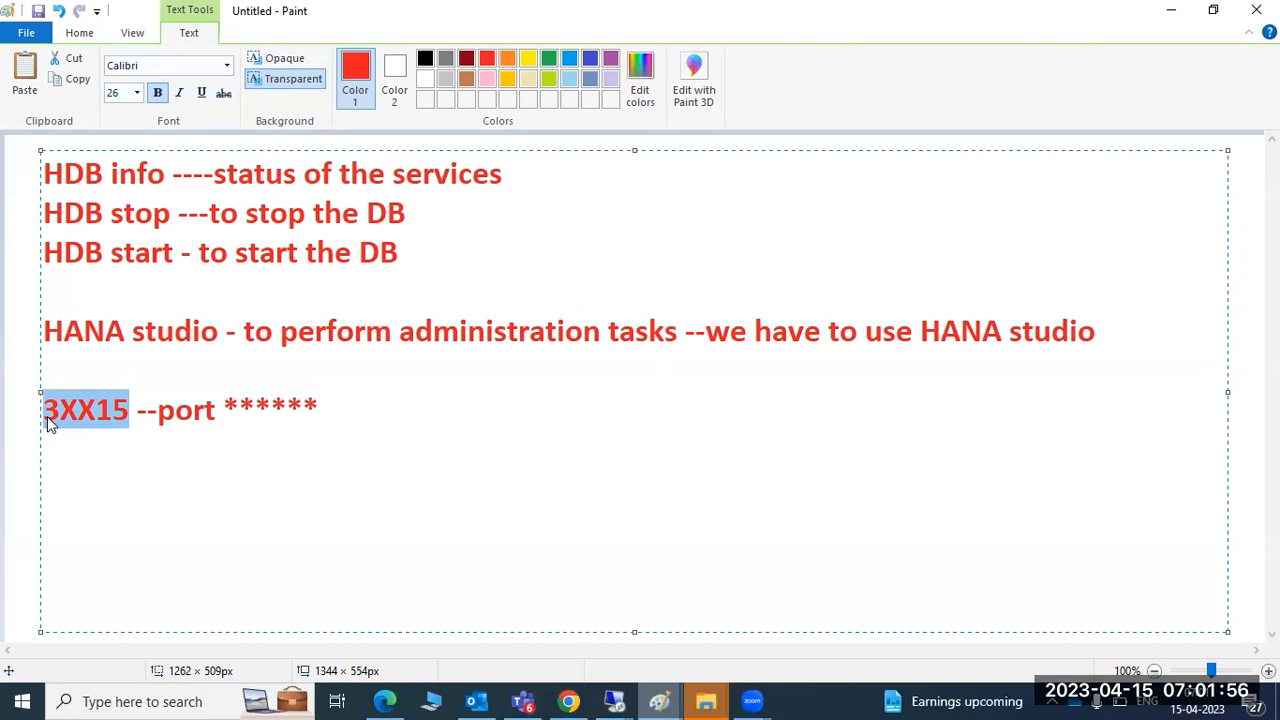
click(47, 416)
drag(47, 416, 331, 413)
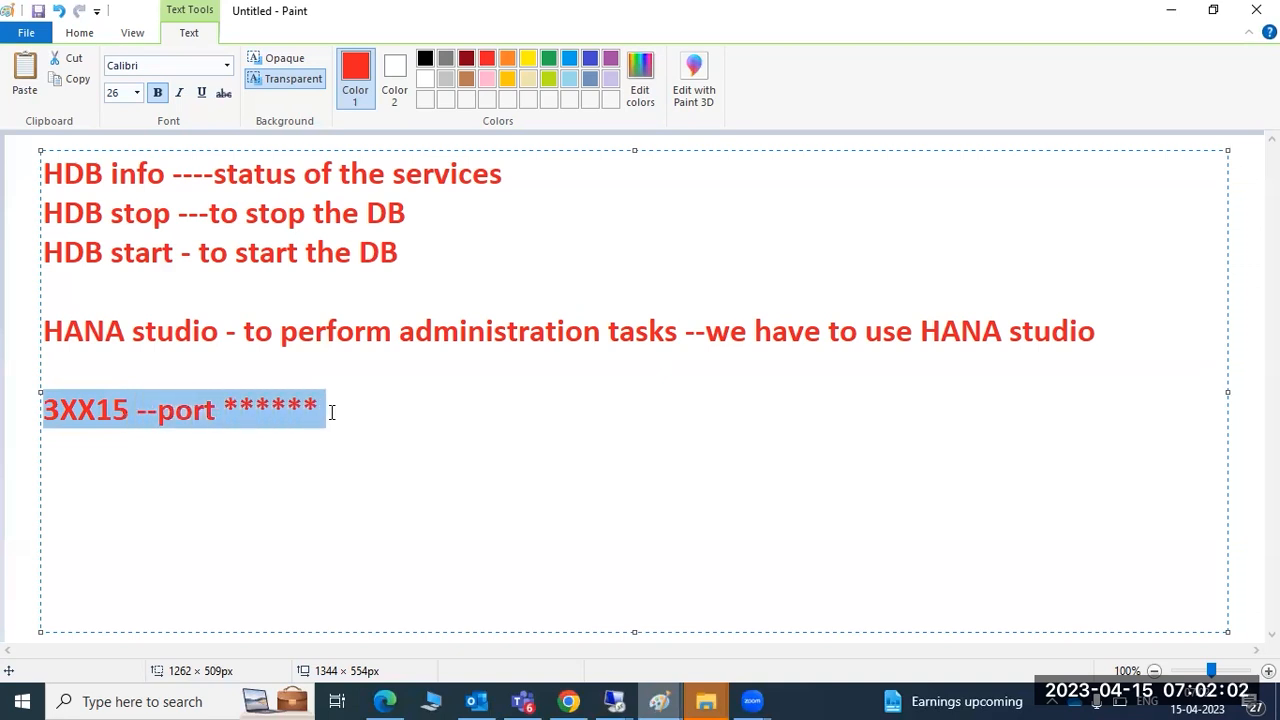
click(331, 413)
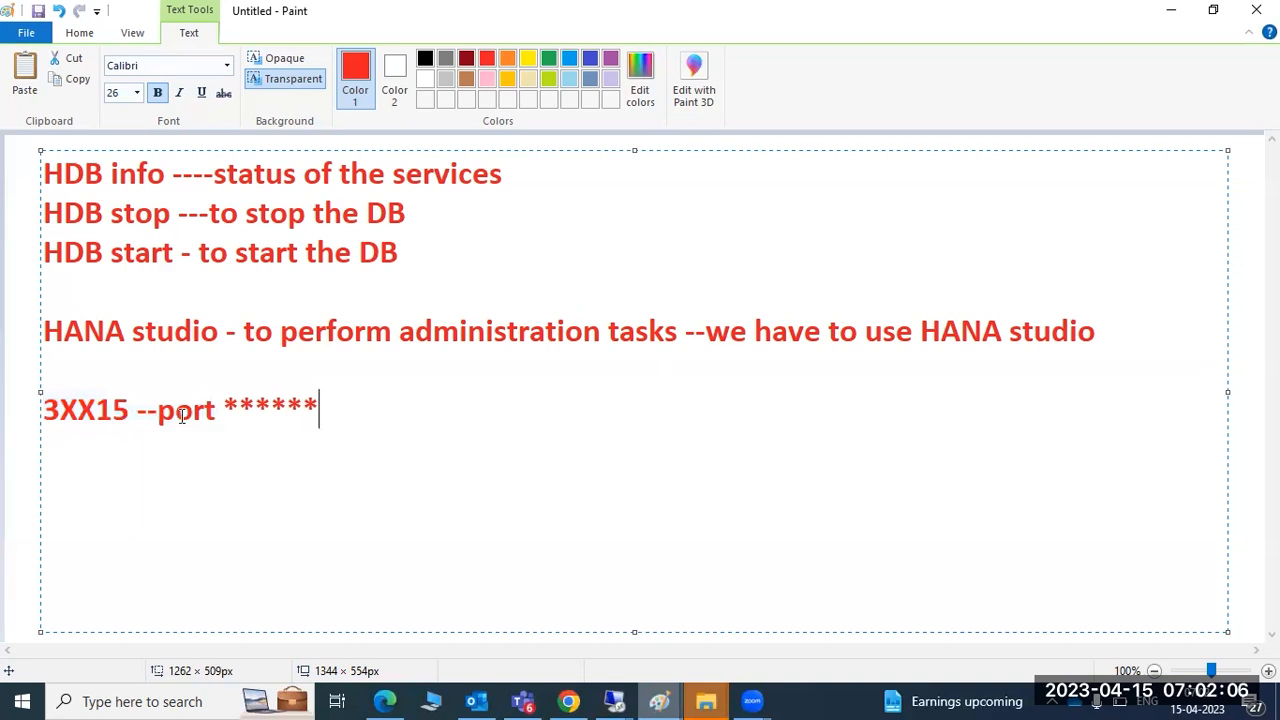
drag(224, 405, 314, 405)
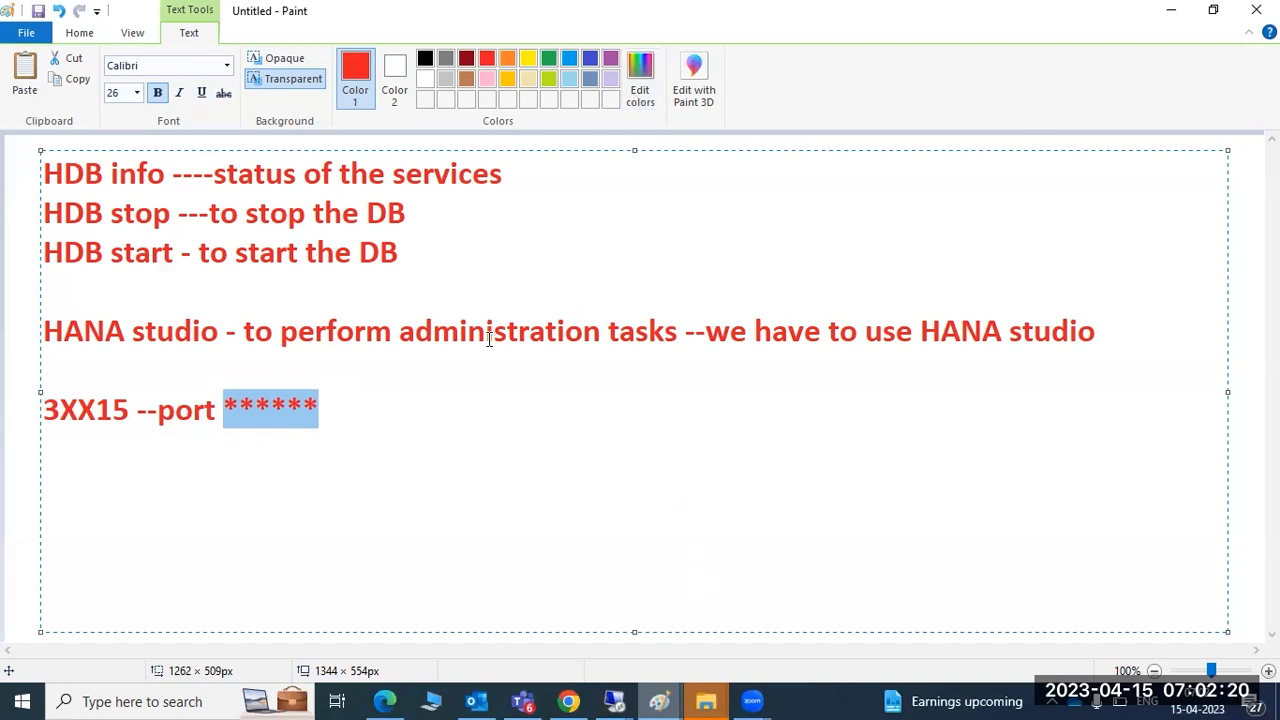
mouse_move(690, 700)
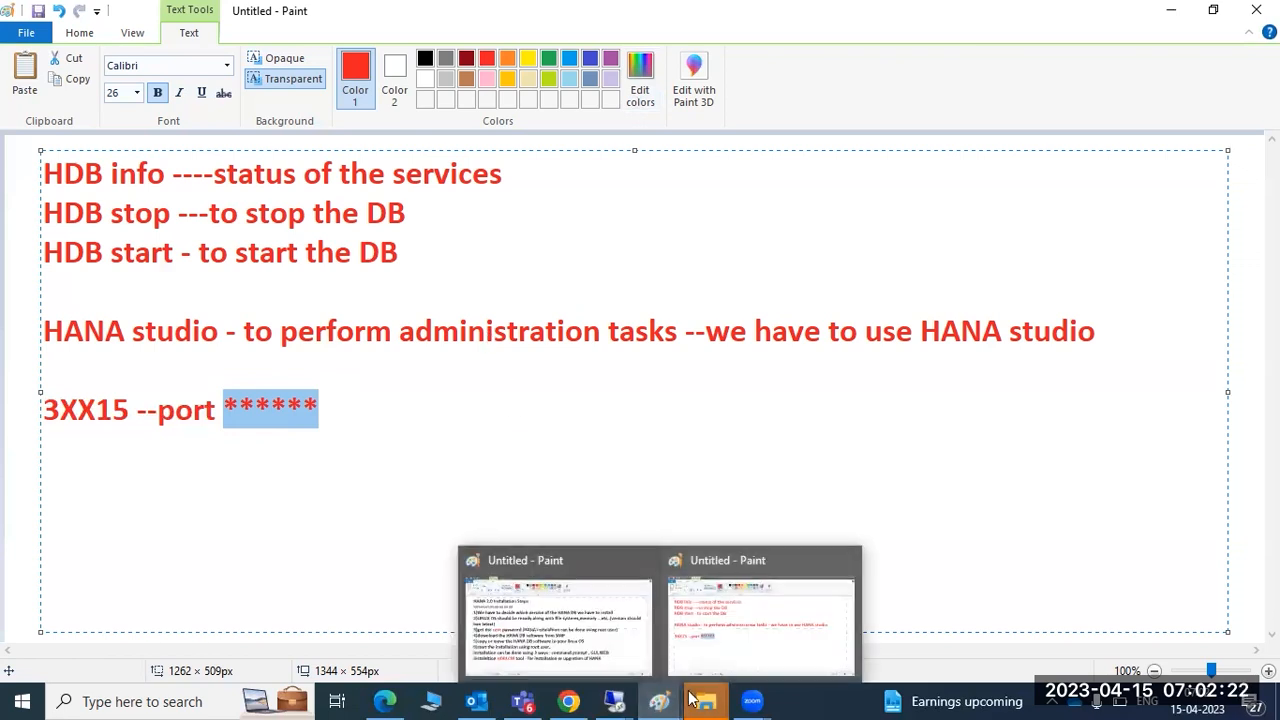
In the installation notes, highlight 'root', 'HDBLCM' and the command prompt, GUI, WEB options
click(610, 625)
mouse_move(659, 700)
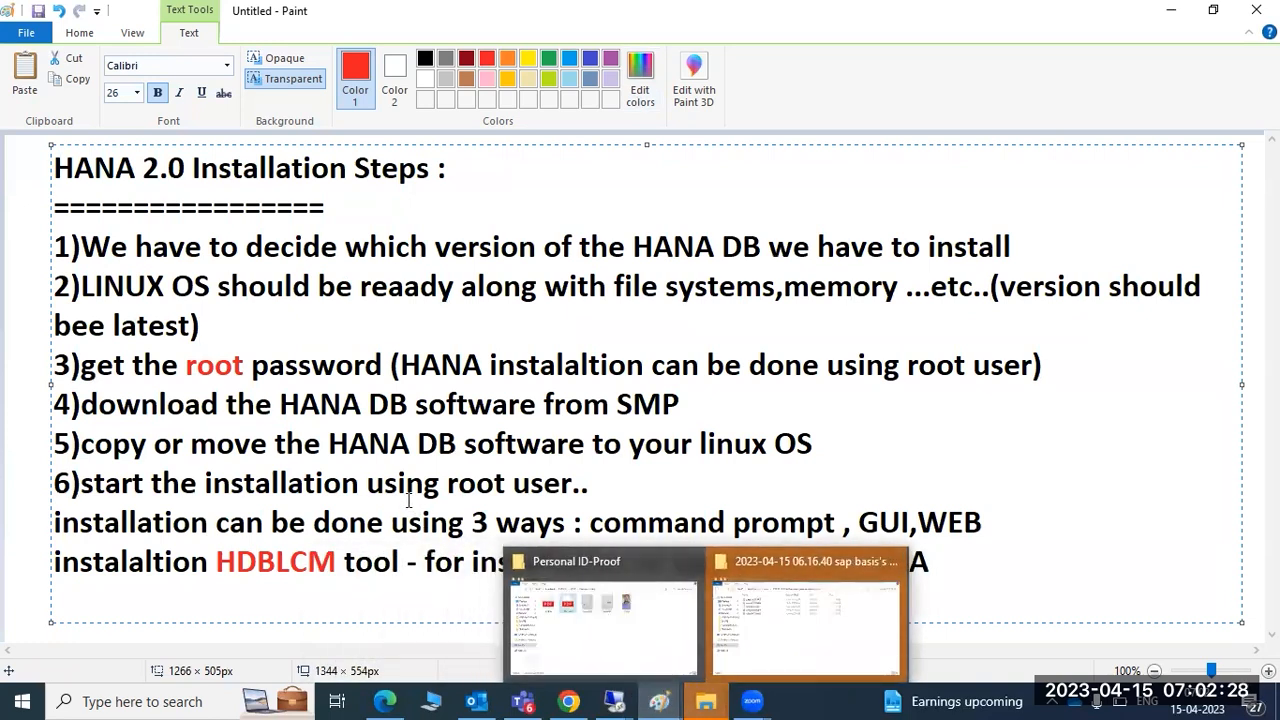
drag(160, 365, 247, 365)
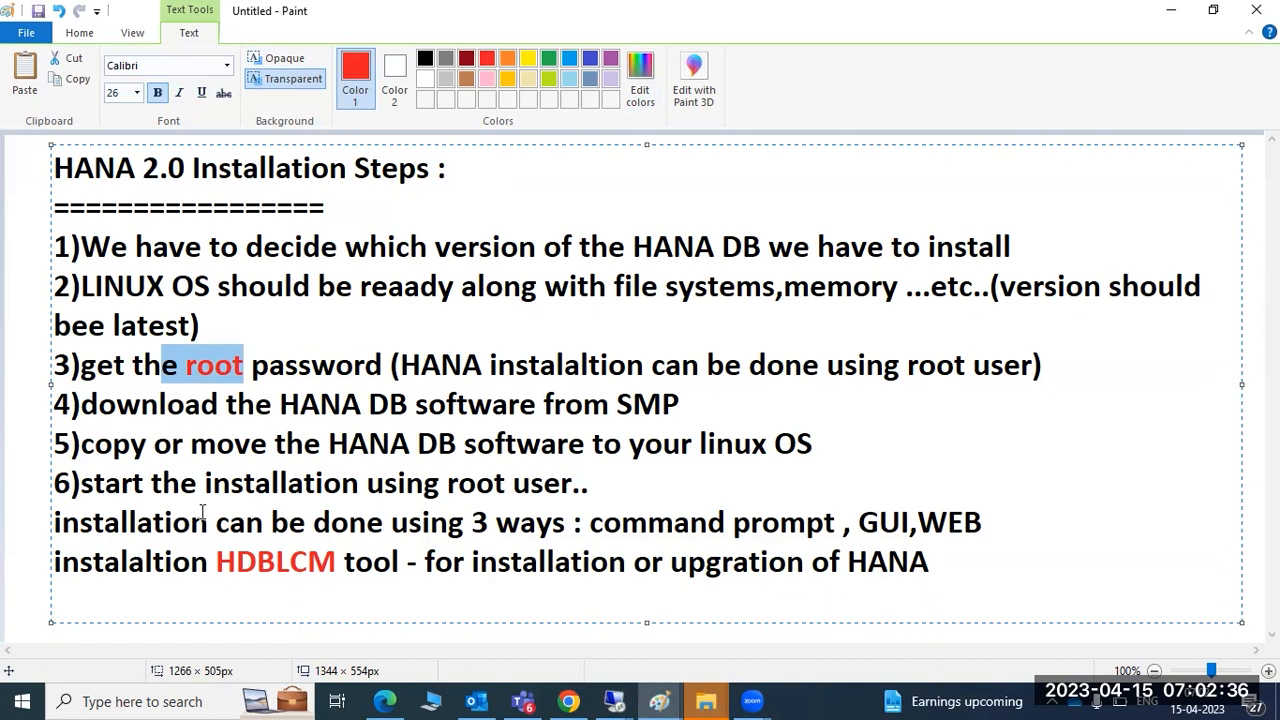
drag(216, 562, 329, 562)
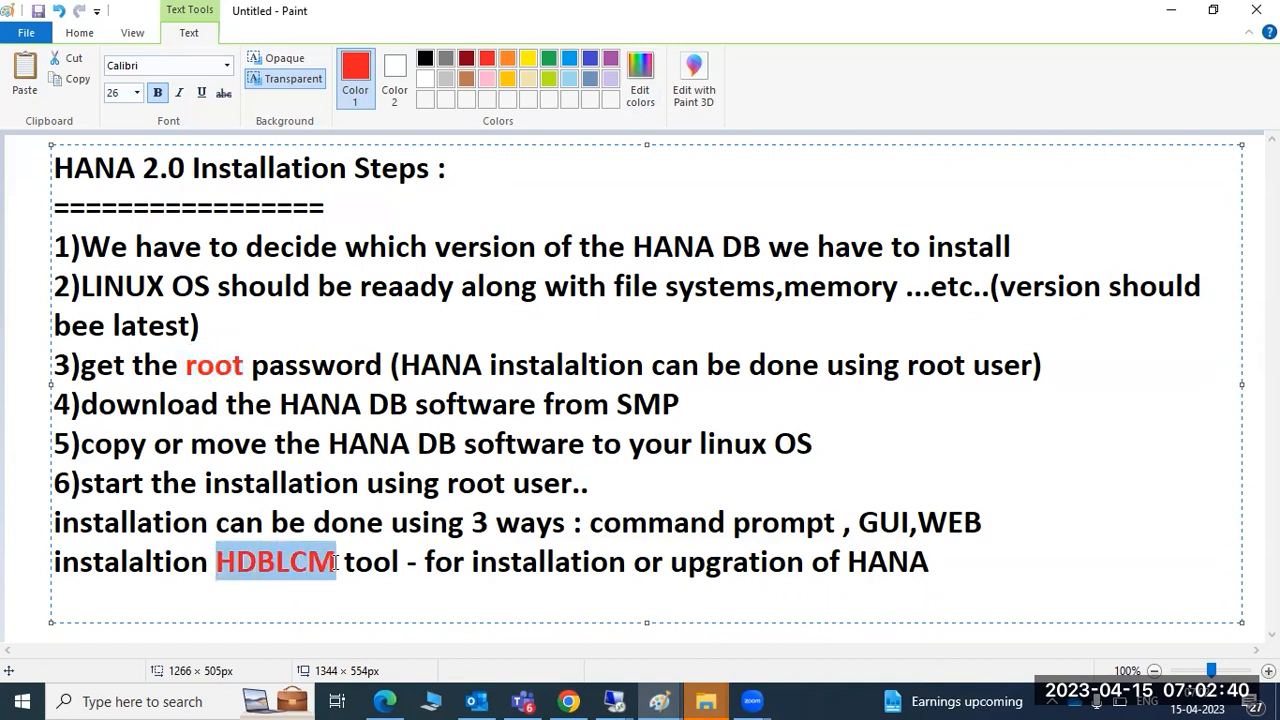
drag(780, 522, 1000, 524)
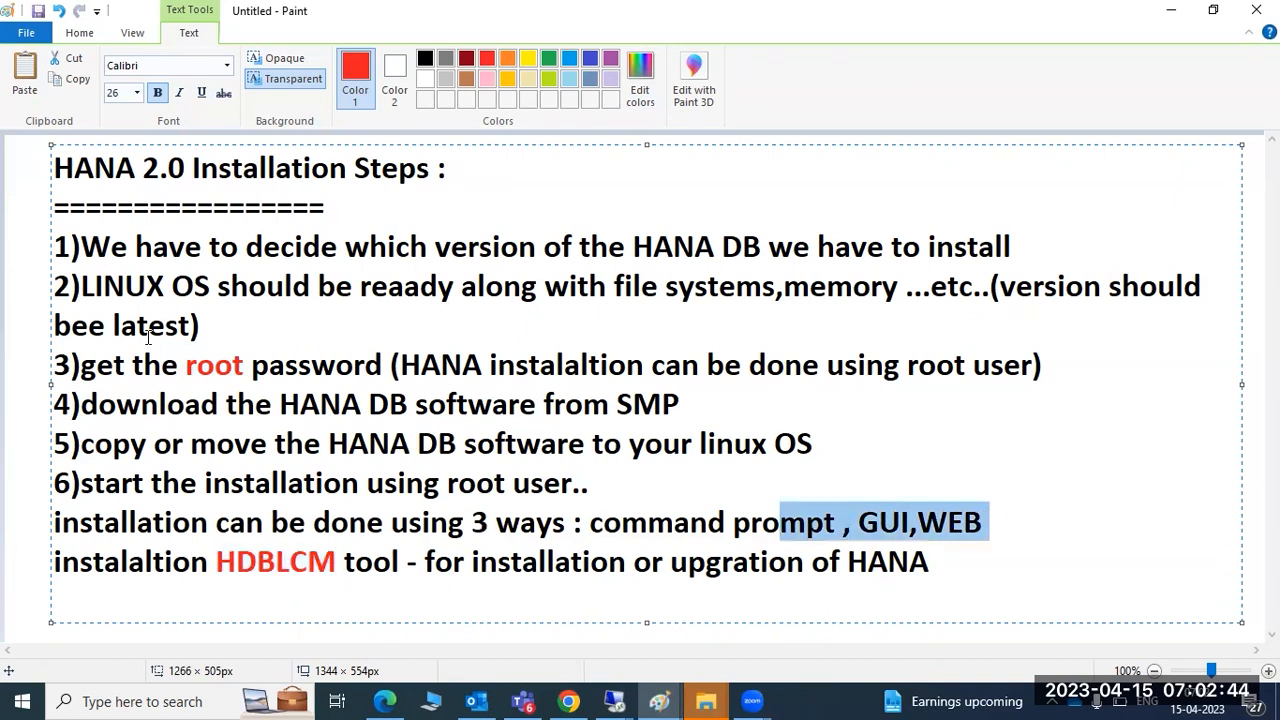
In the other Paint notes window, select the asterisks after '--port'
mouse_move(659, 700)
click(740, 625)
click(363, 391)
drag(363, 391, 219, 410)
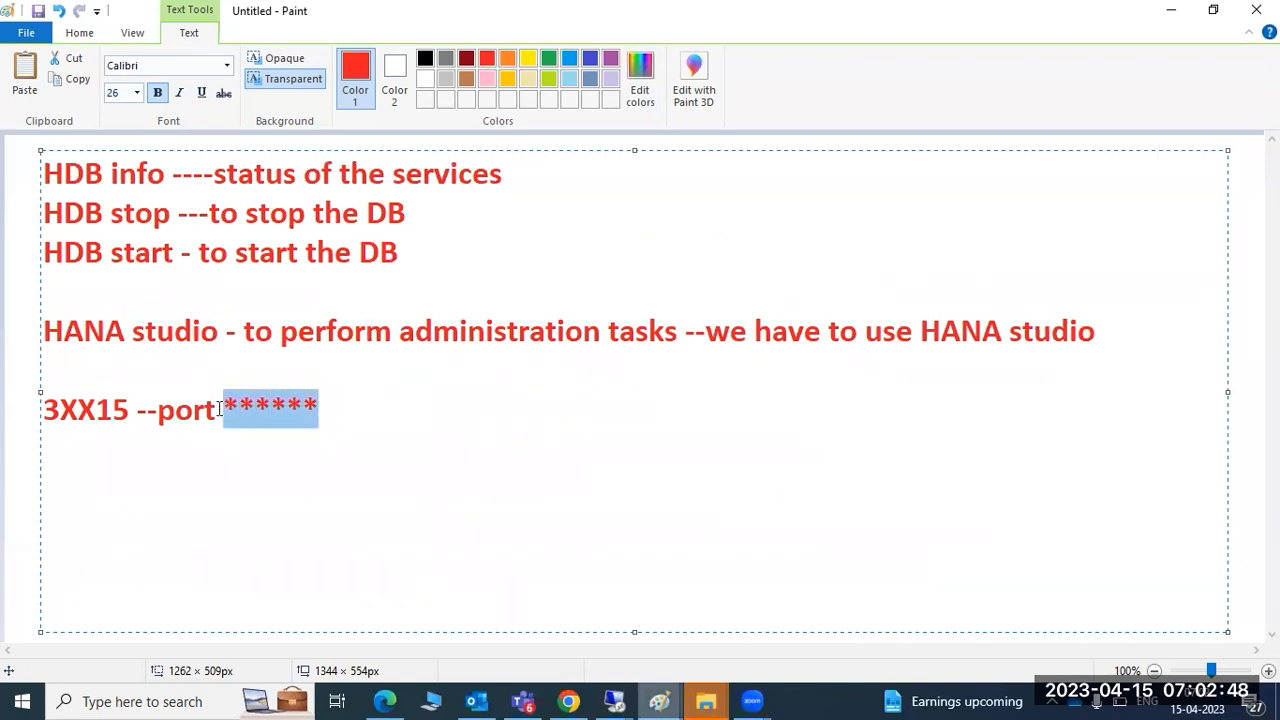
Delete the asterisks after '3XX15 --port', highlight the HANA studio and port lines, then return to SAP HANA Studio
key(BackSpace)
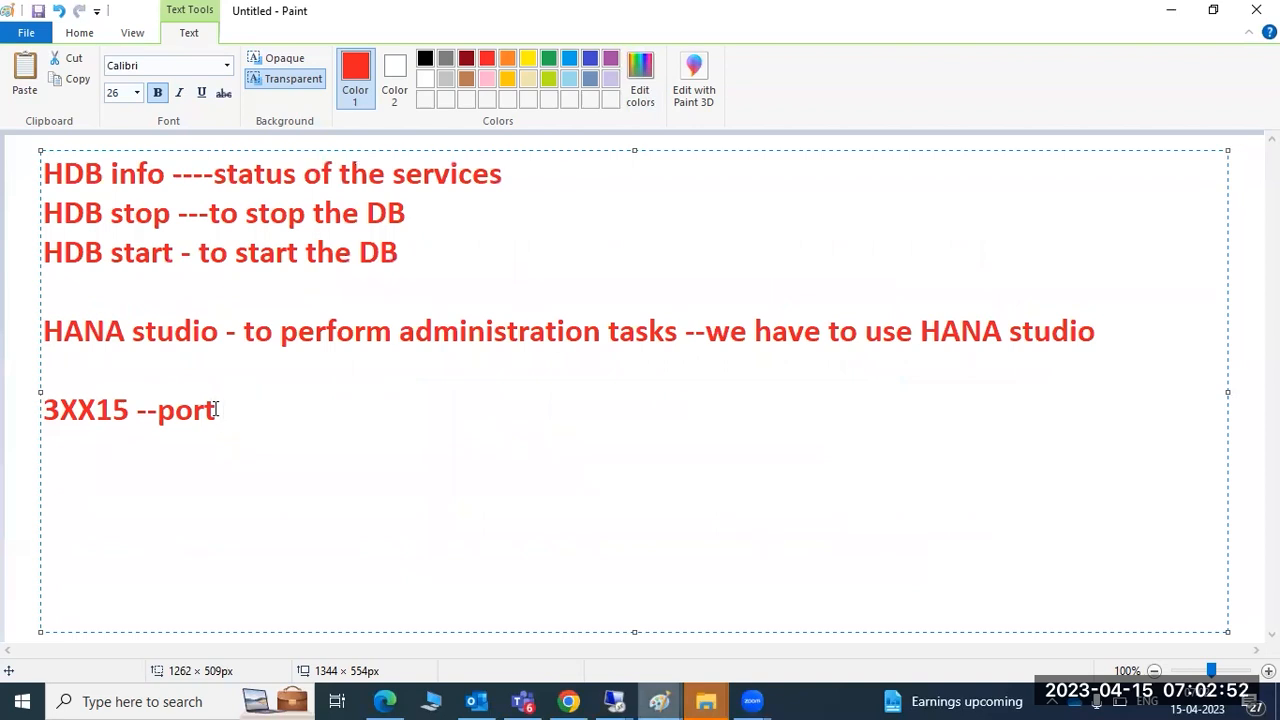
drag(242, 416, 54, 286)
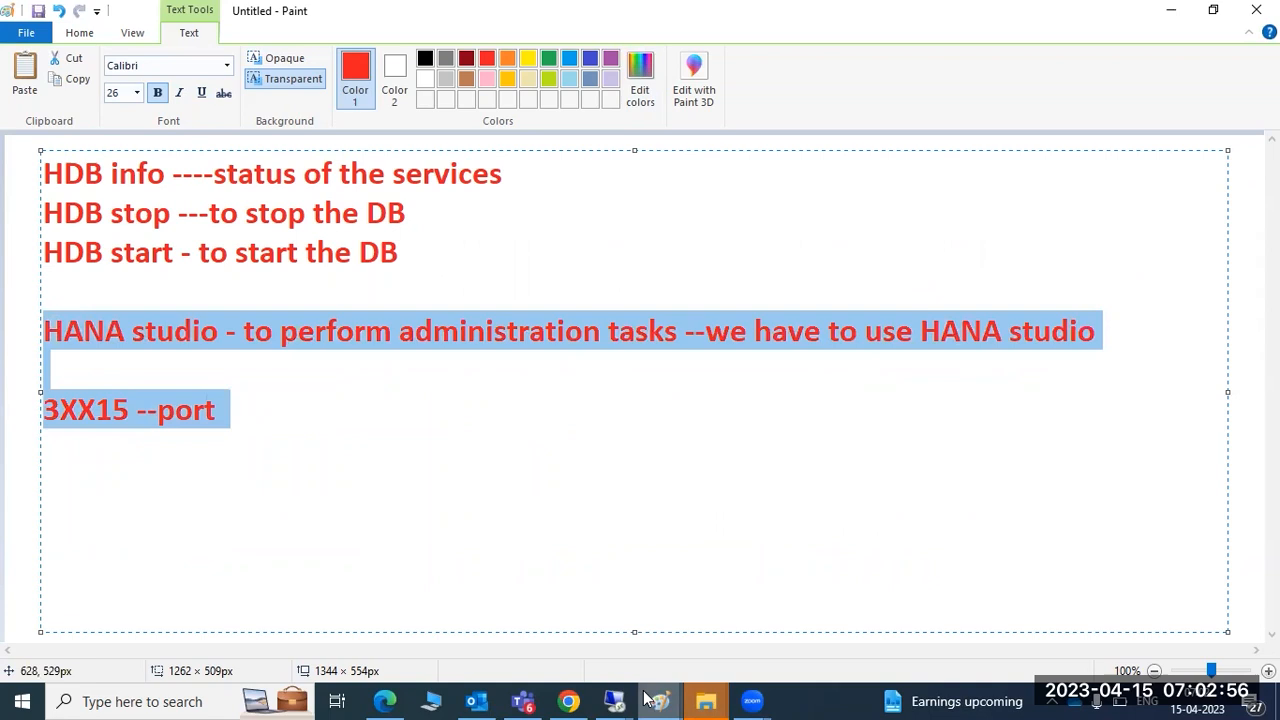
mouse_move(614, 701)
click(778, 623)
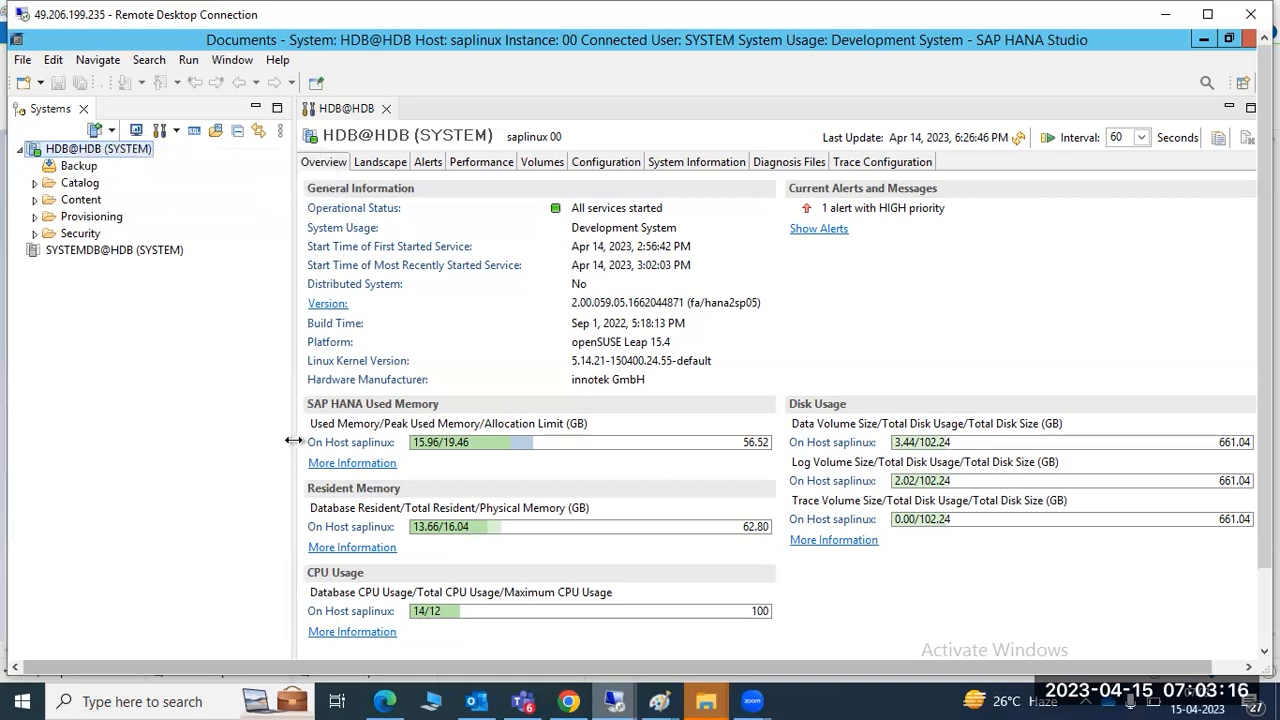
Widen the overview panel and reopen the HDB@HDB administration via Configuration and Monitoring > Open Administration
drag(297, 447, 252, 442)
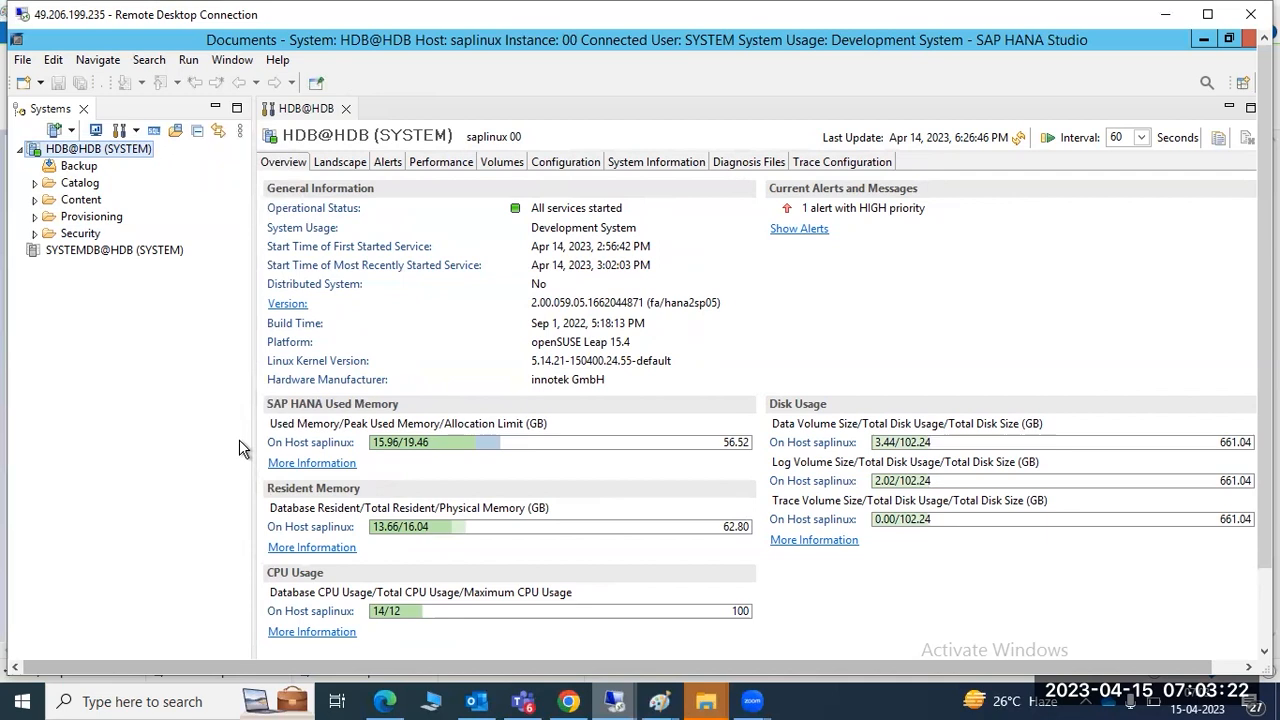
right_click(63, 153)
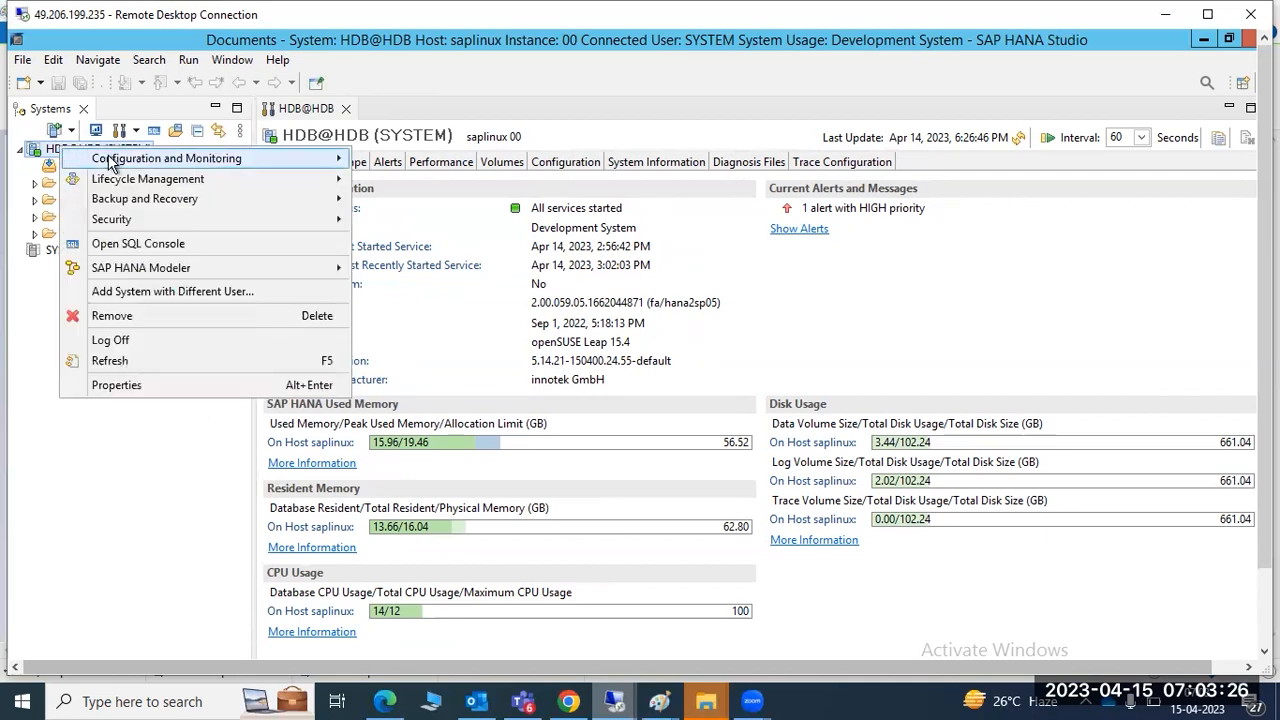
mouse_move(106, 164)
click(400, 160)
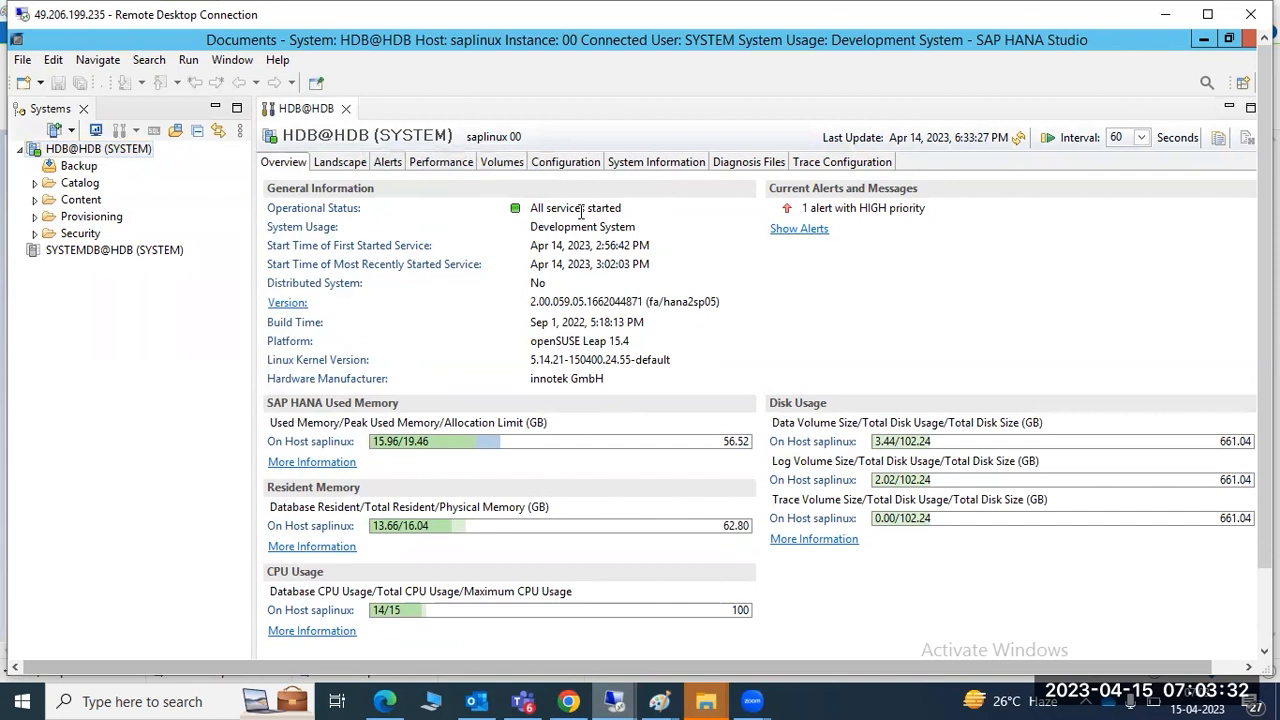
click(98, 149)
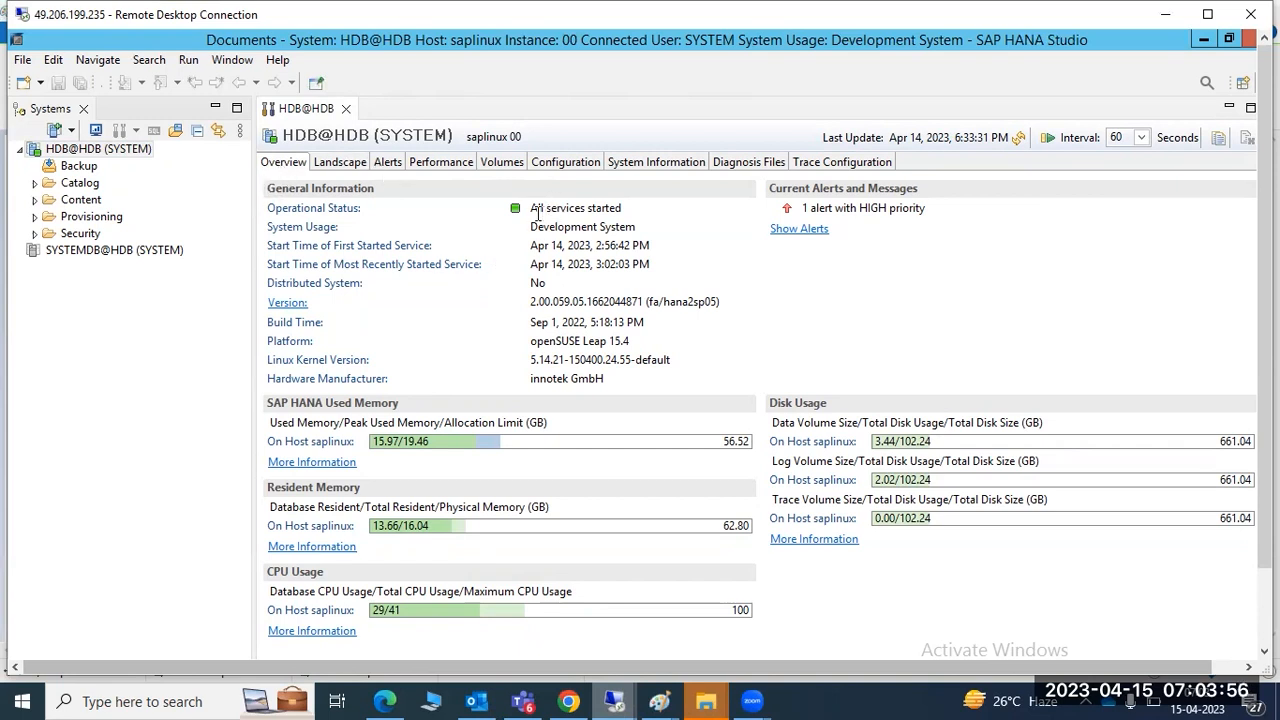
Highlight the overview's services status, Development System usage, Distributed 'No', hana2sp05 version, Sep 1, 2022 build time and kernel
drag(531, 210, 619, 208)
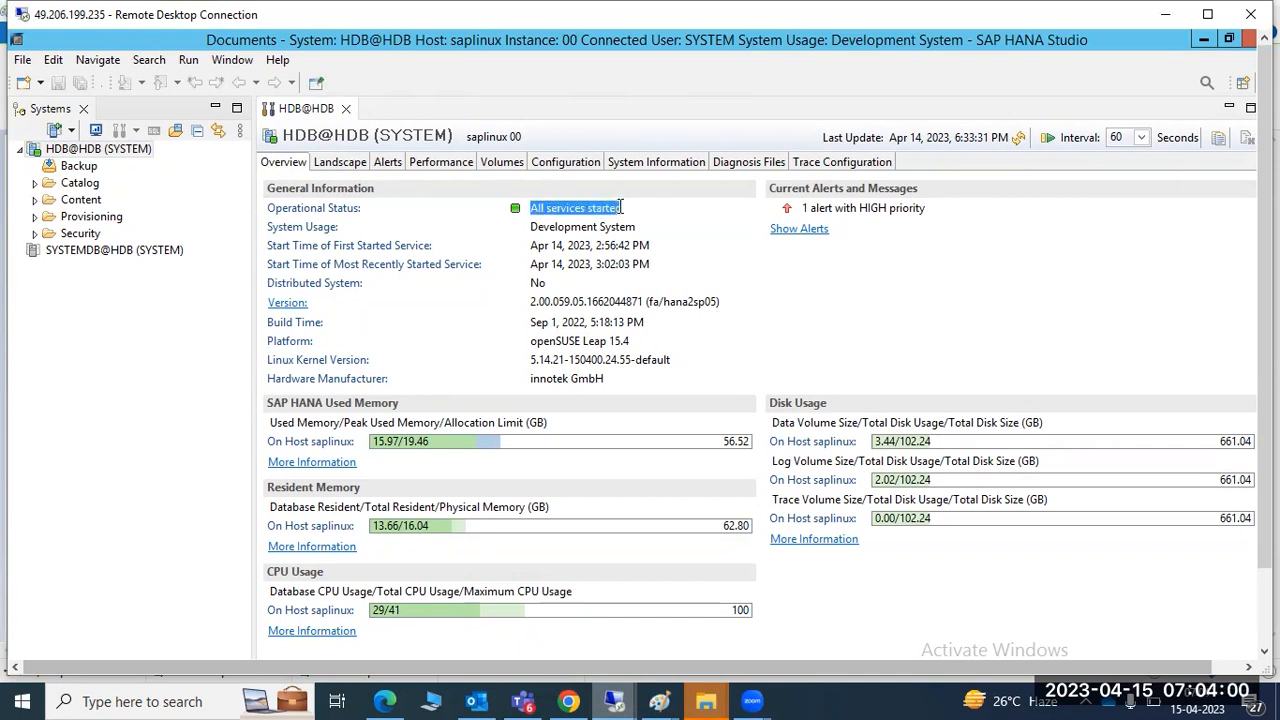
drag(543, 228, 665, 268)
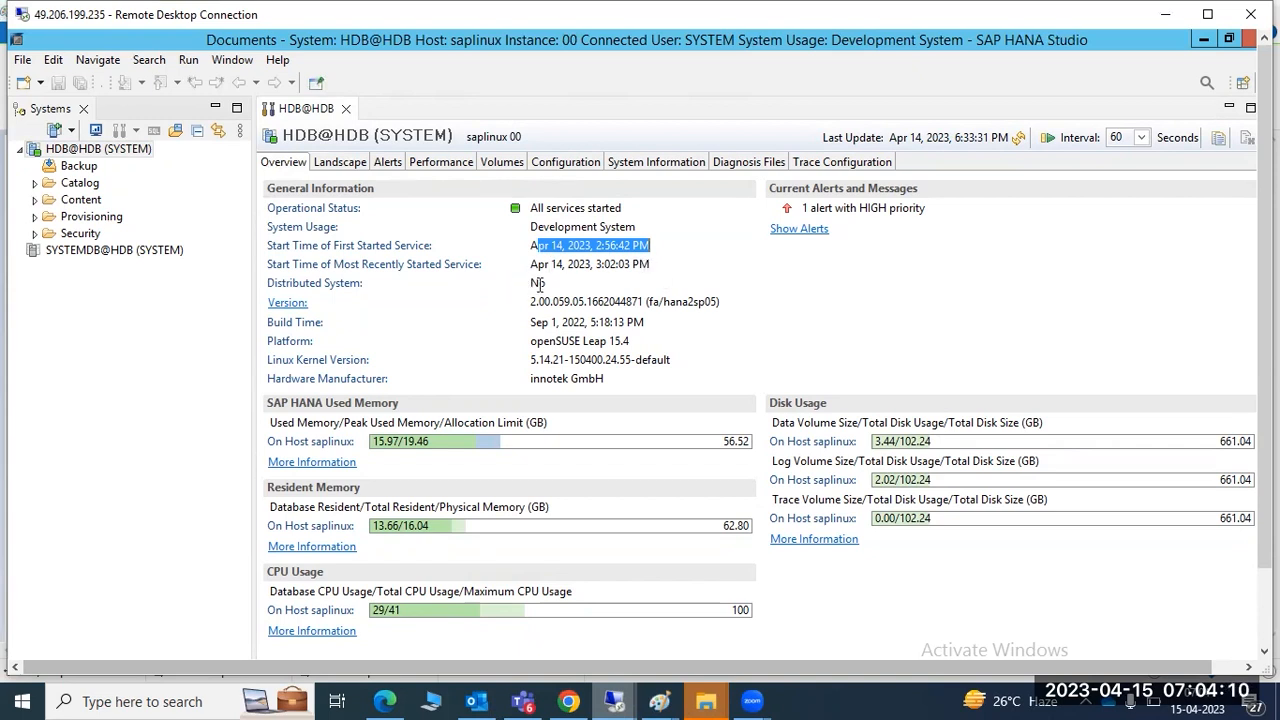
drag(539, 286, 547, 286)
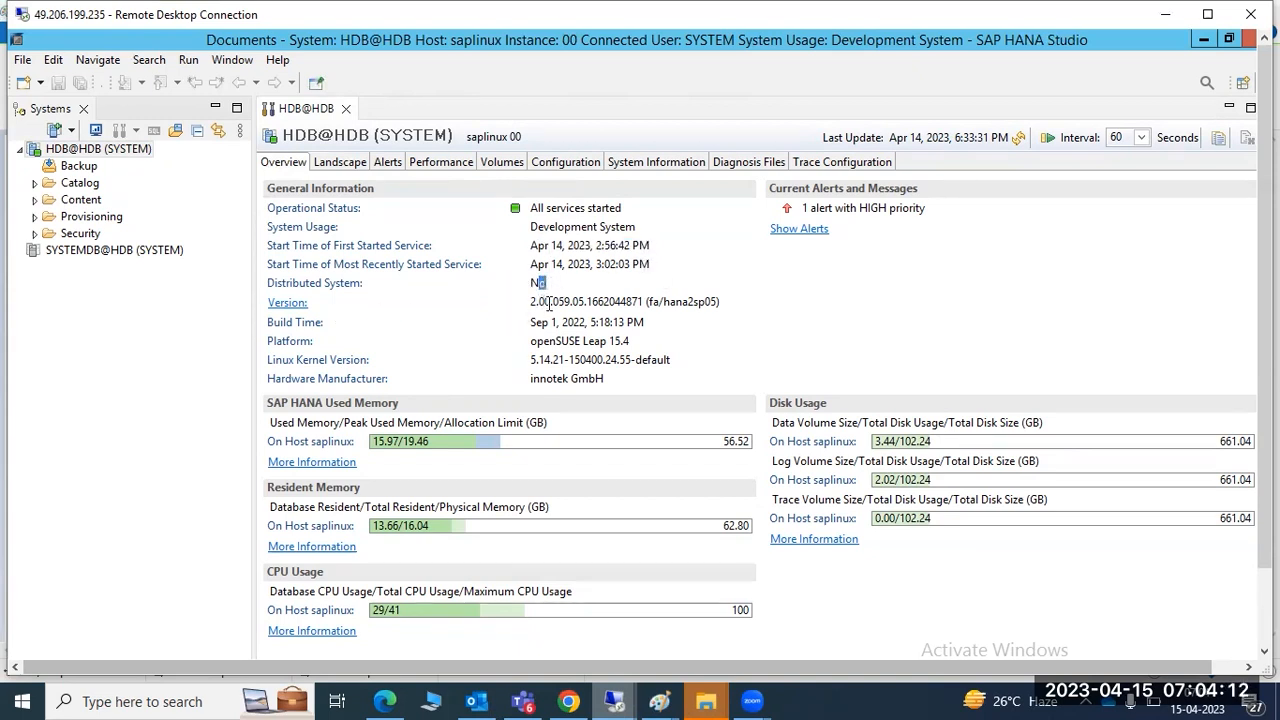
drag(676, 302, 710, 303)
drag(535, 302, 642, 302)
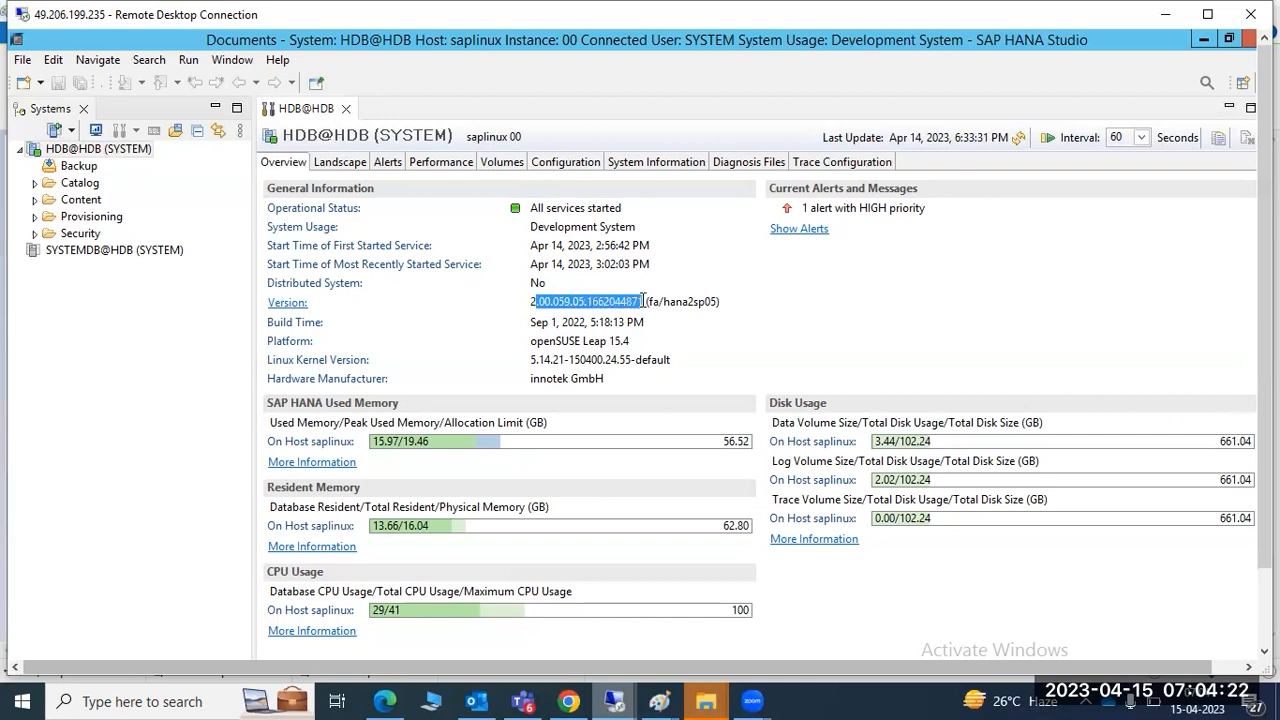
click(531, 303)
double_click(531, 303)
drag(530, 322, 645, 350)
drag(543, 360, 597, 385)
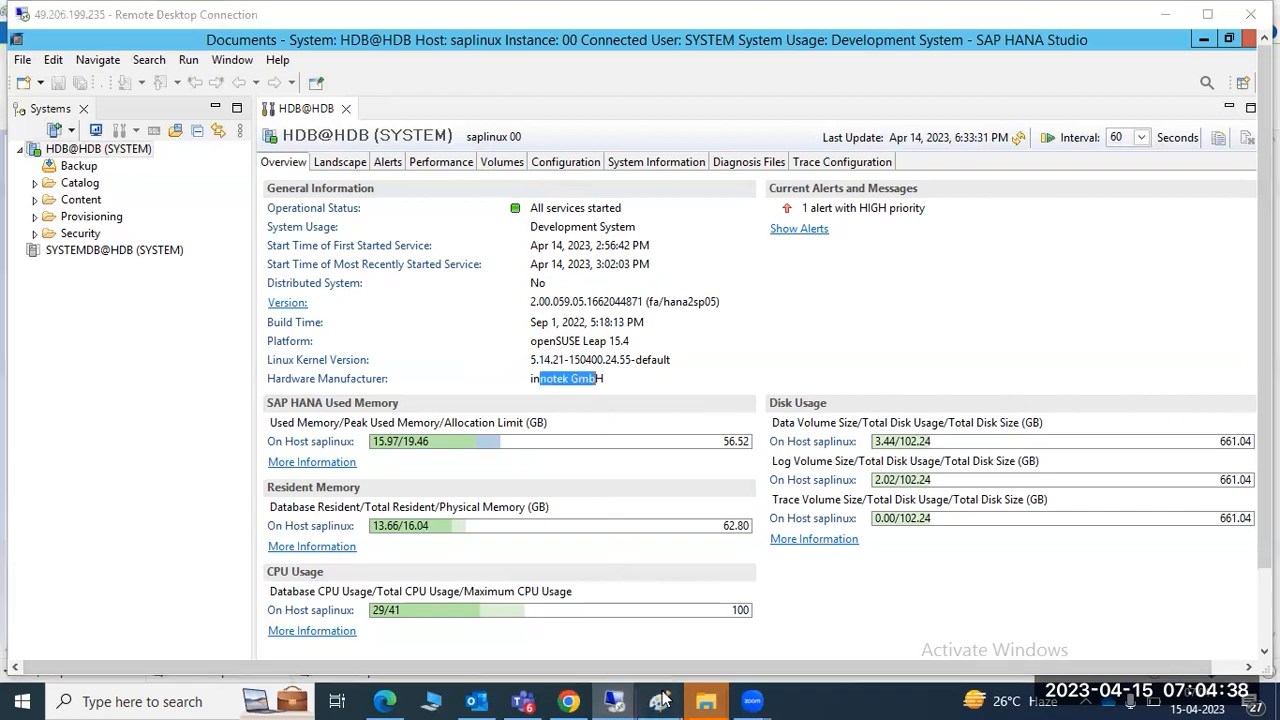
Back in the Paint notes, select all the text in the notes box
mouse_move(659, 701)
click(676, 596)
click(483, 486)
drag(222, 410, 39, 152)
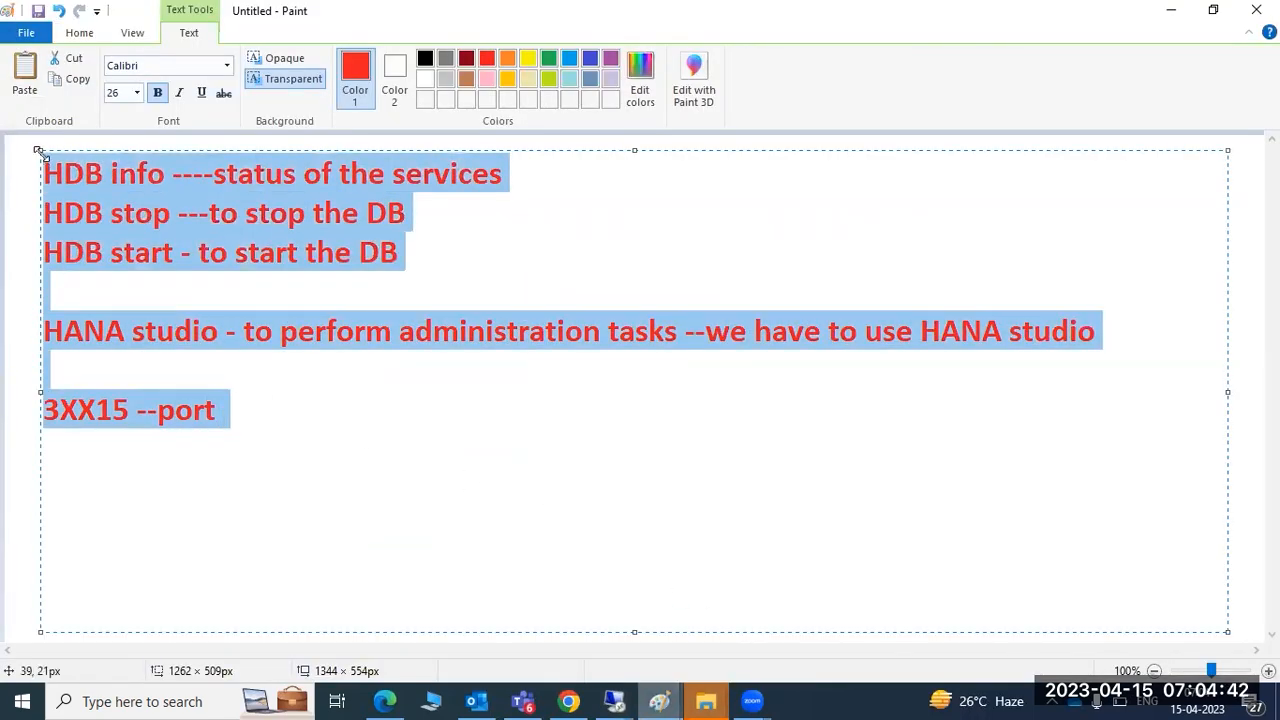
Delete all the notes text from the Paint text box and minimize Paint
key(Delete)
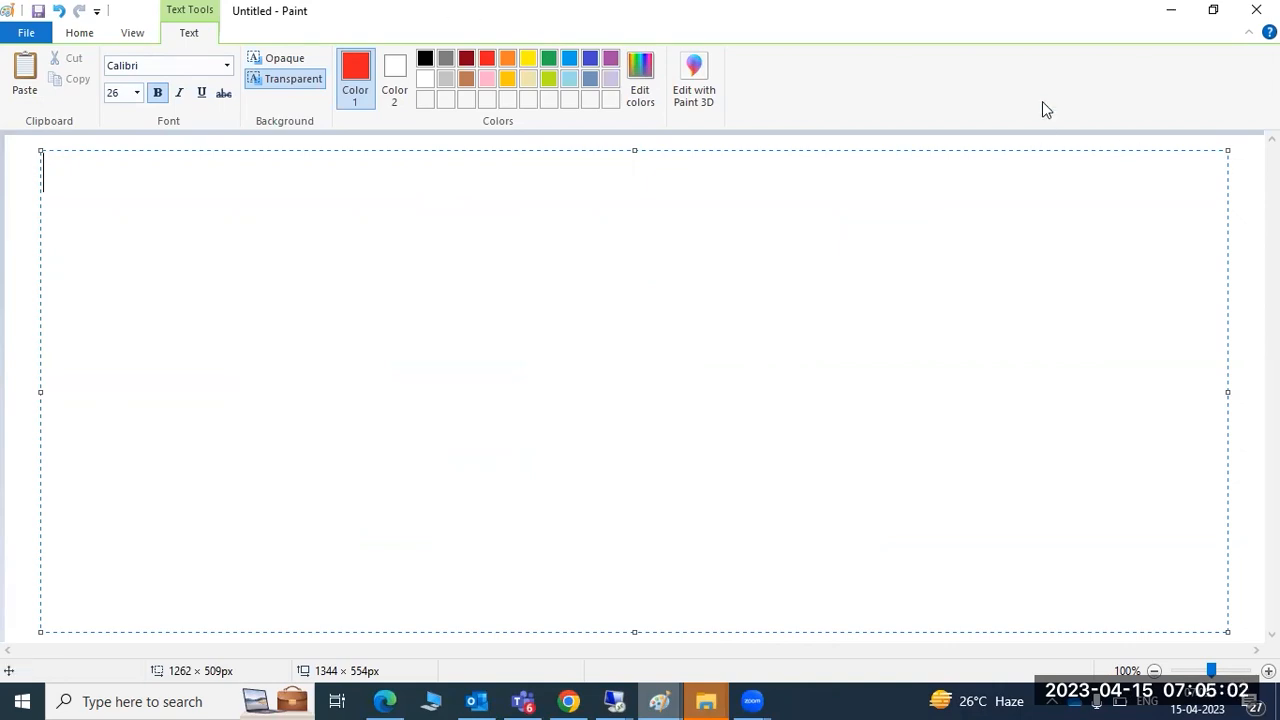
click(1171, 10)
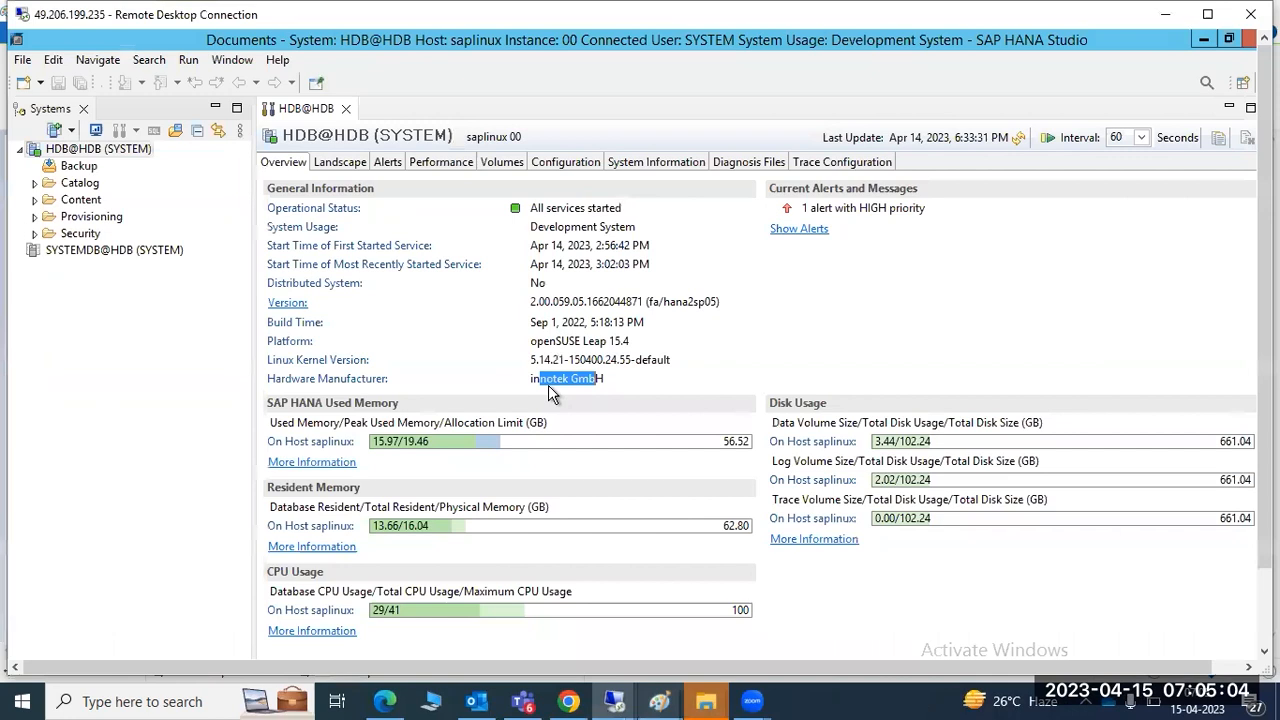
click(550, 392)
drag(530, 378, 616, 386)
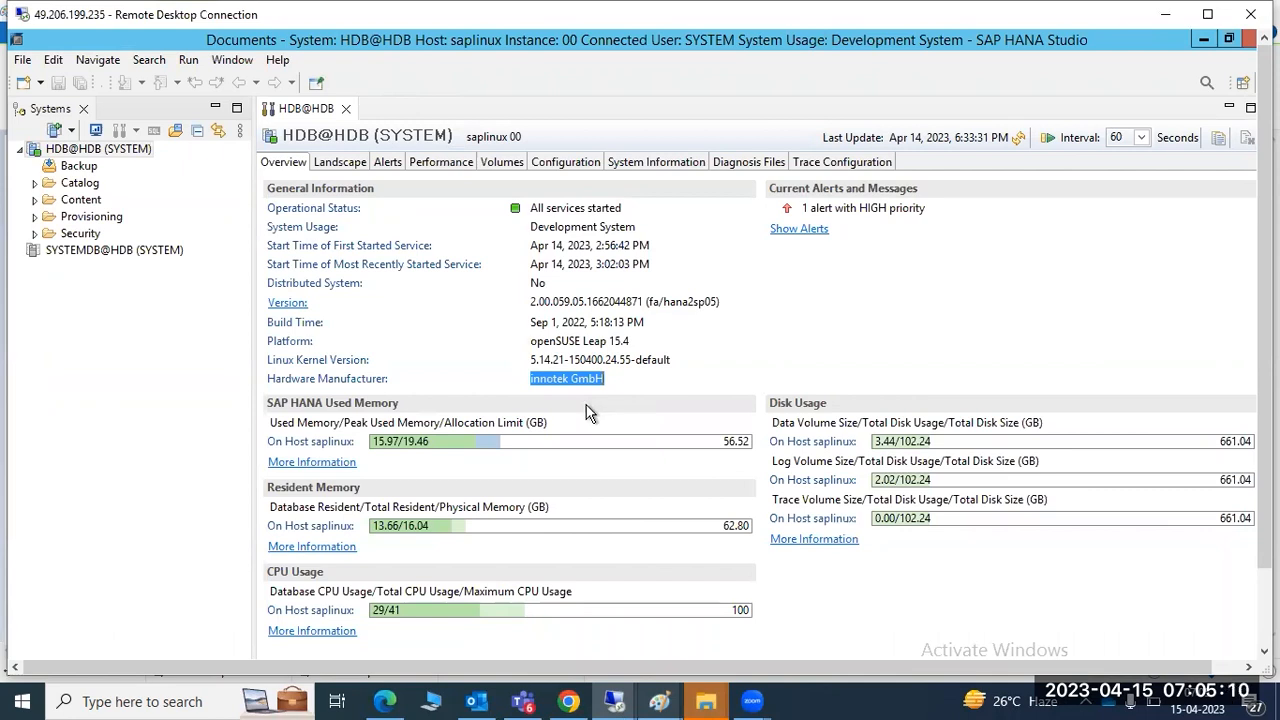
click(567, 380)
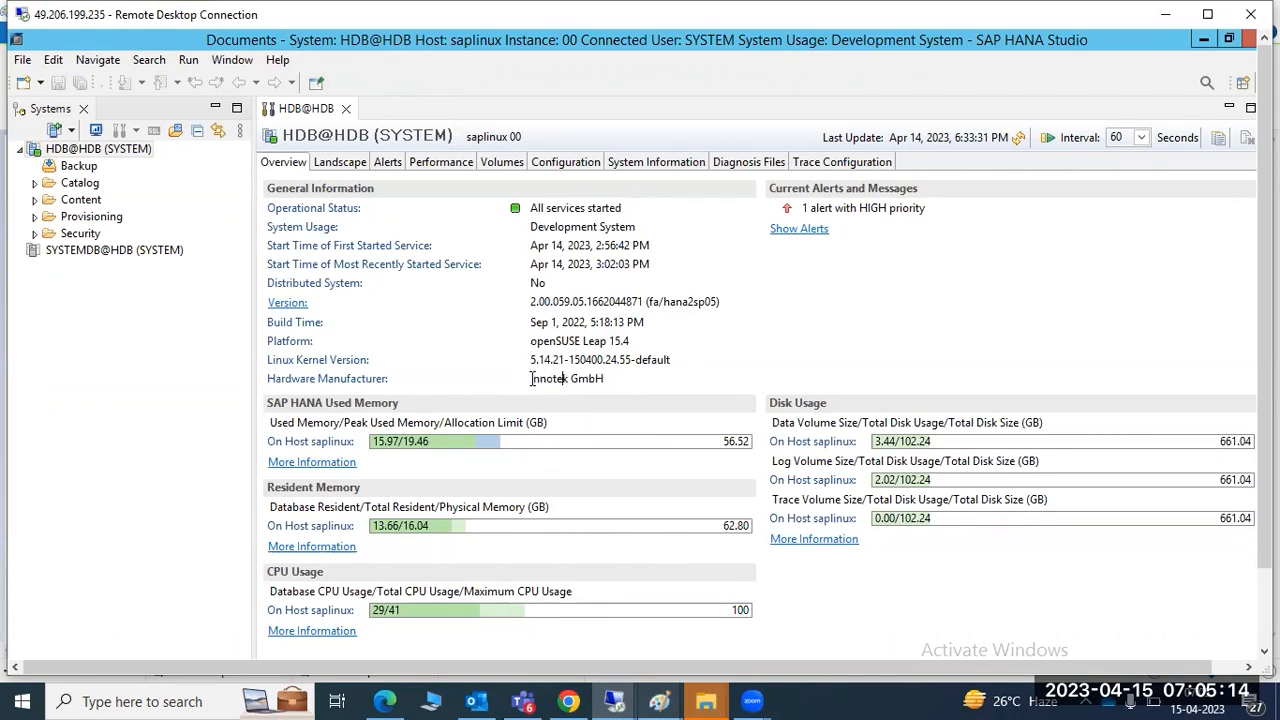
drag(527, 380, 604, 381)
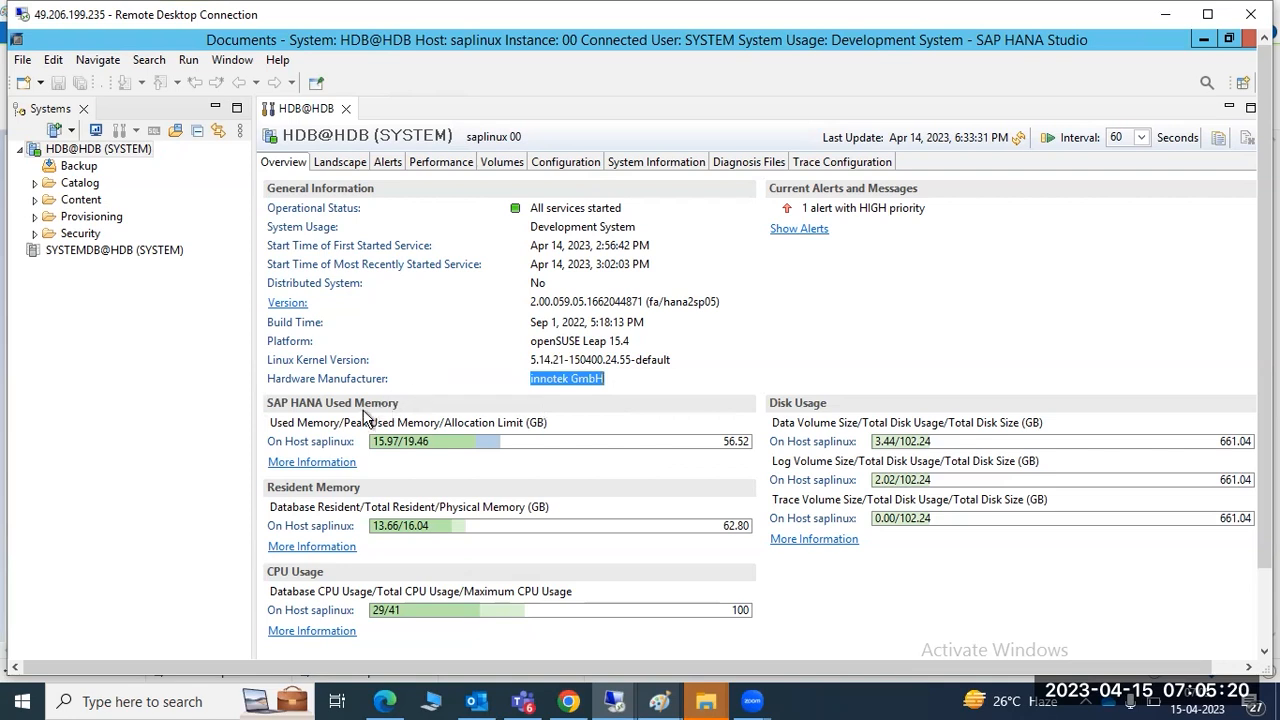
drag(326, 422, 519, 457)
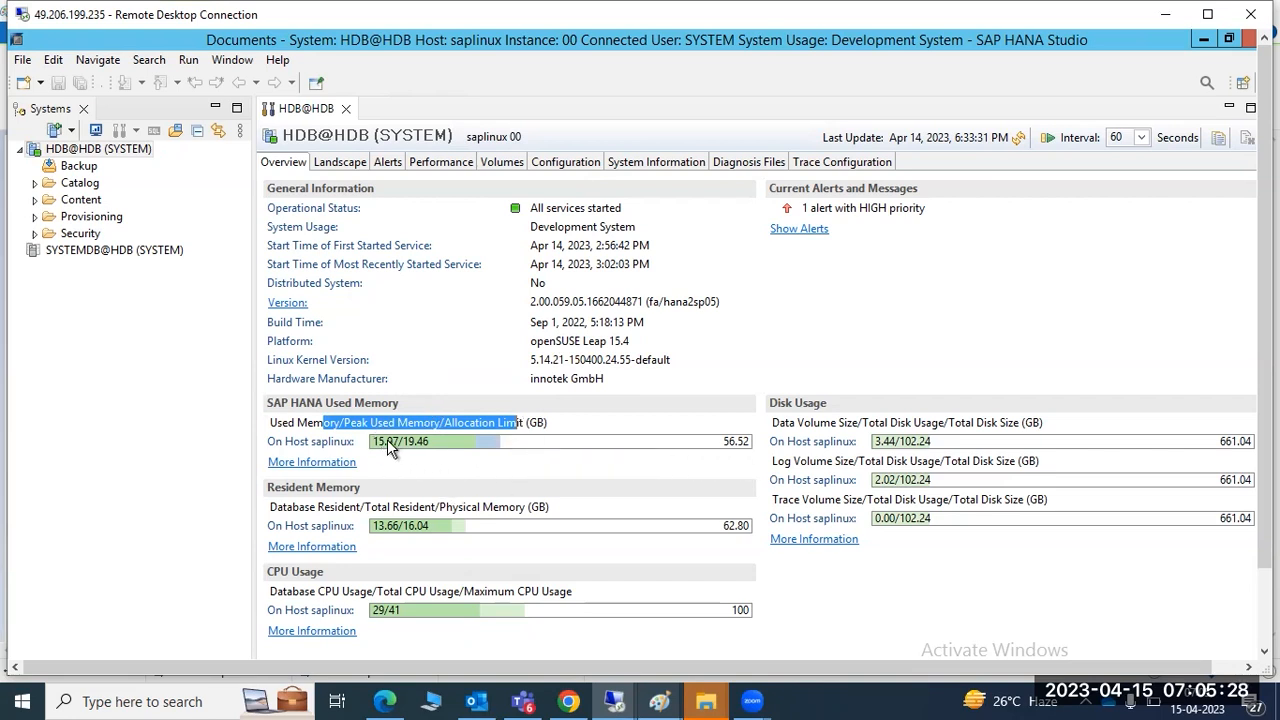
Refresh the HDB@HDB overview figures twice and highlight the data and log volume disk usage labels
mouse_move(390, 449)
mouse_move(728, 533)
click(1018, 138)
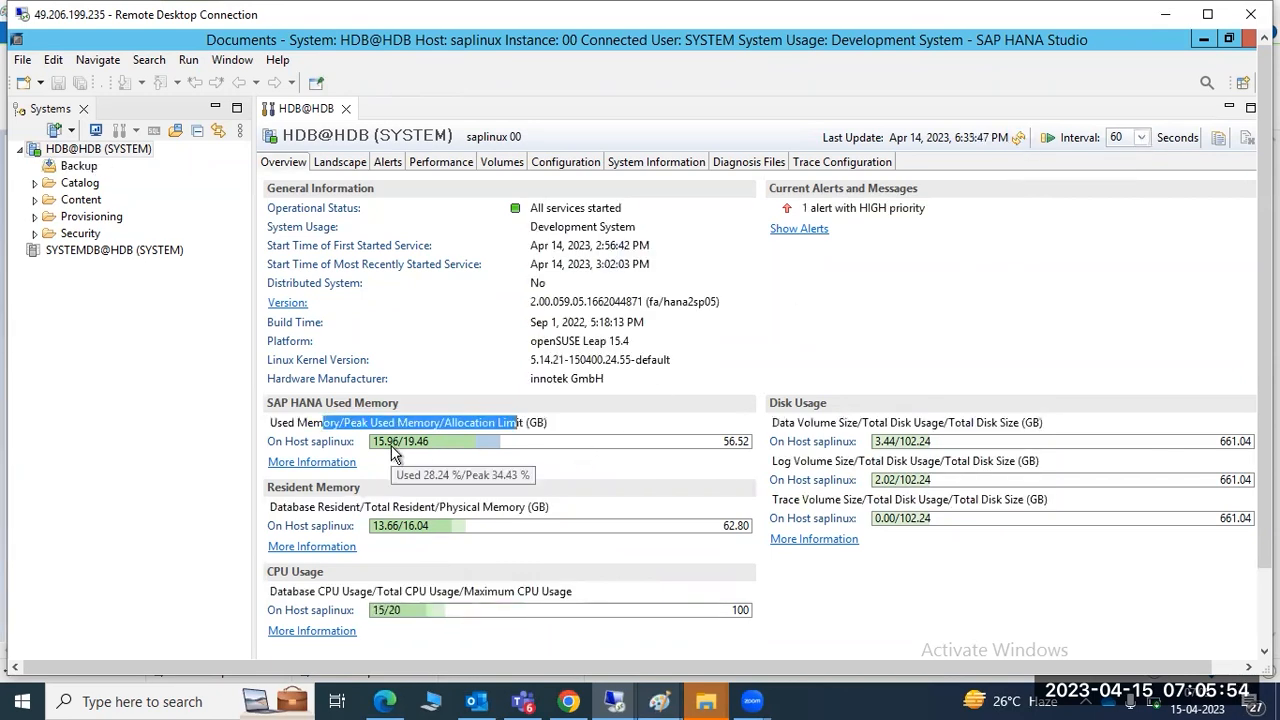
click(1022, 138)
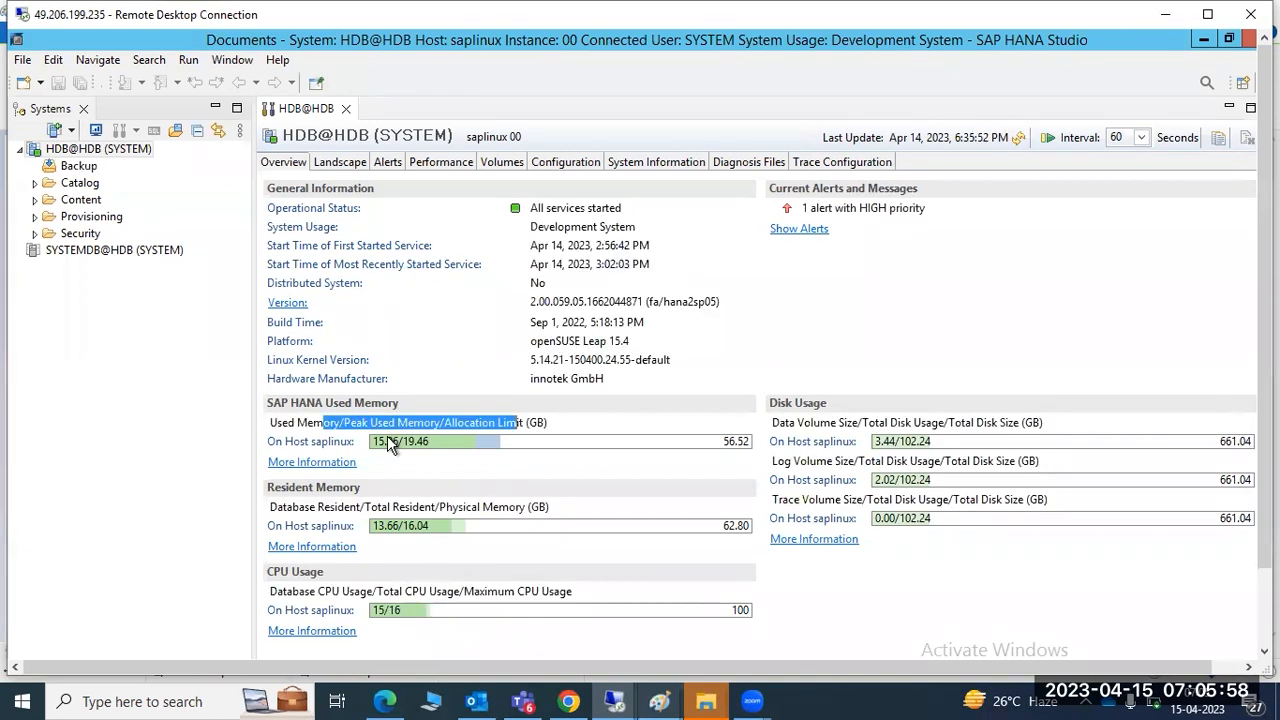
mouse_move(390, 445)
drag(779, 422, 926, 440)
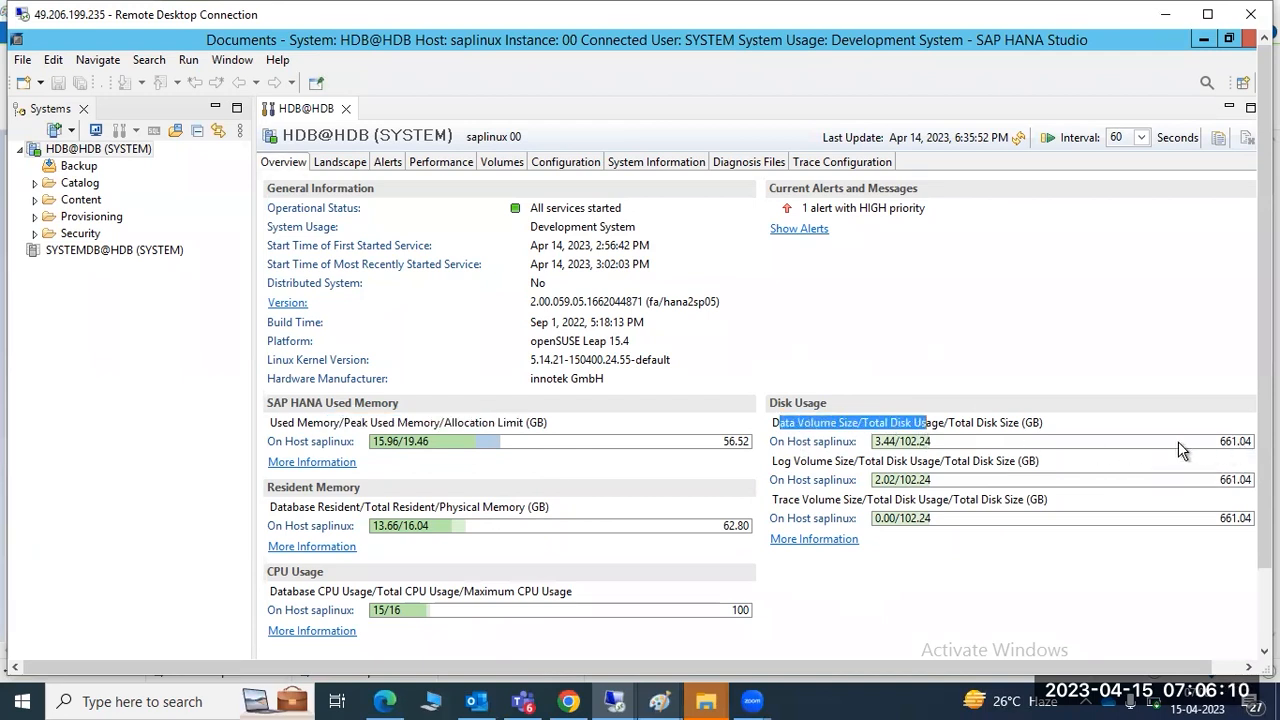
drag(809, 461, 882, 463)
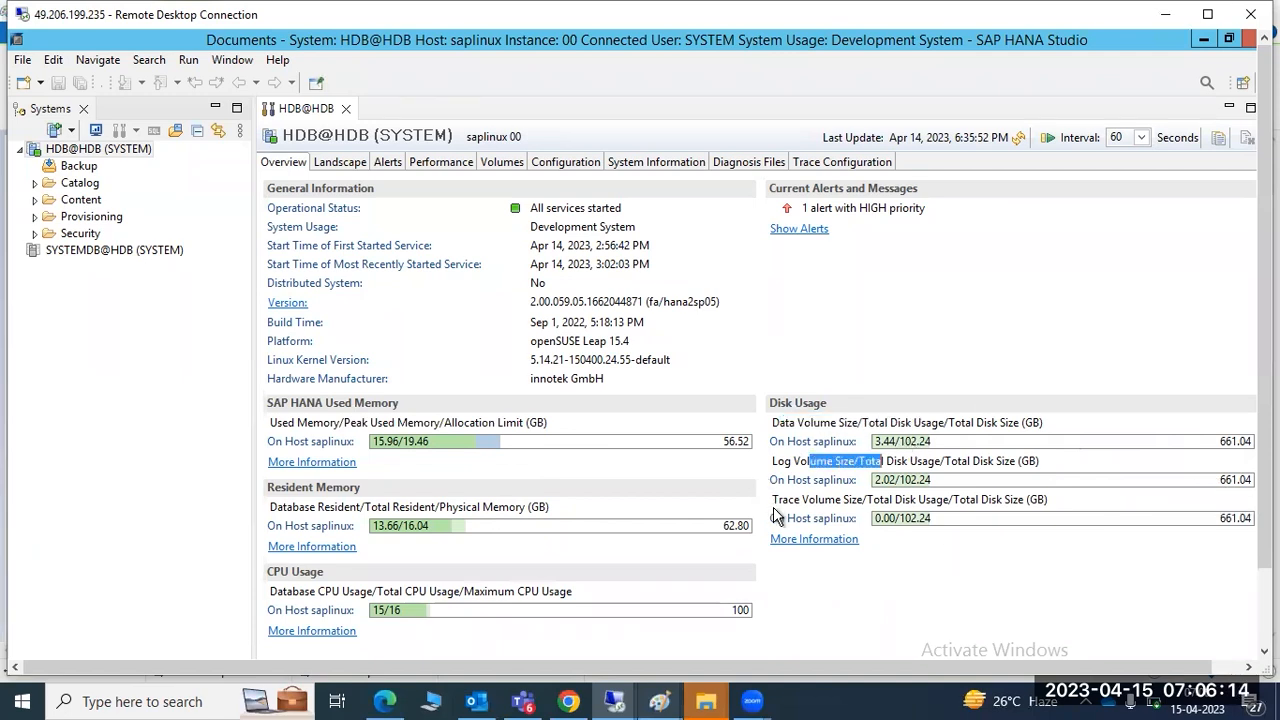
drag(777, 422, 928, 423)
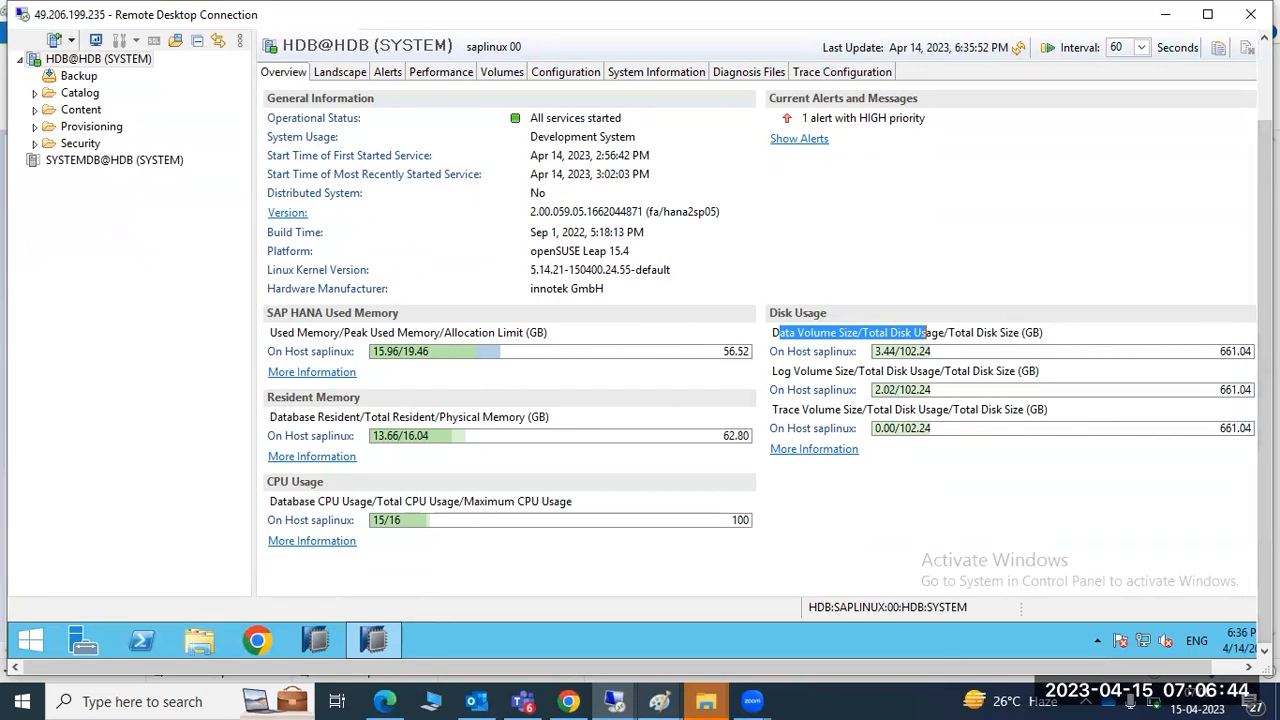
Refresh the overview twice to reach 6:37:00 PM, then click into the Version value
drag(1265, 392, 1265, 345)
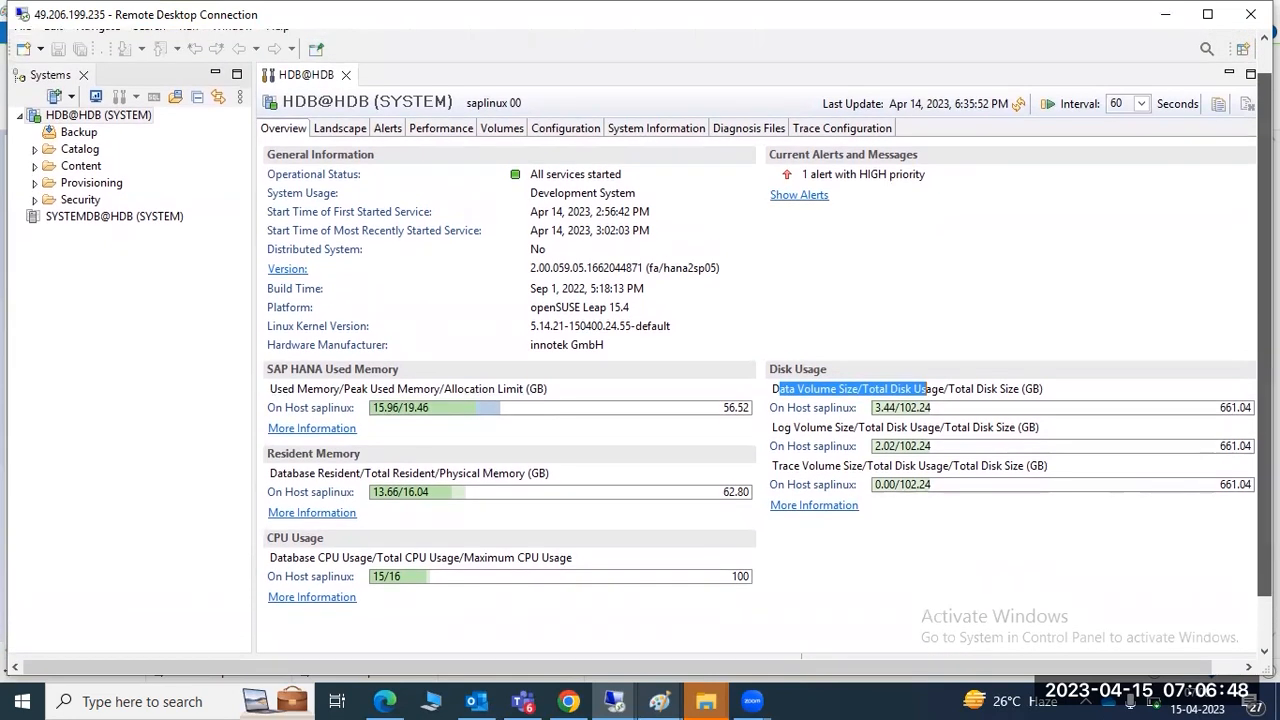
click(1021, 106)
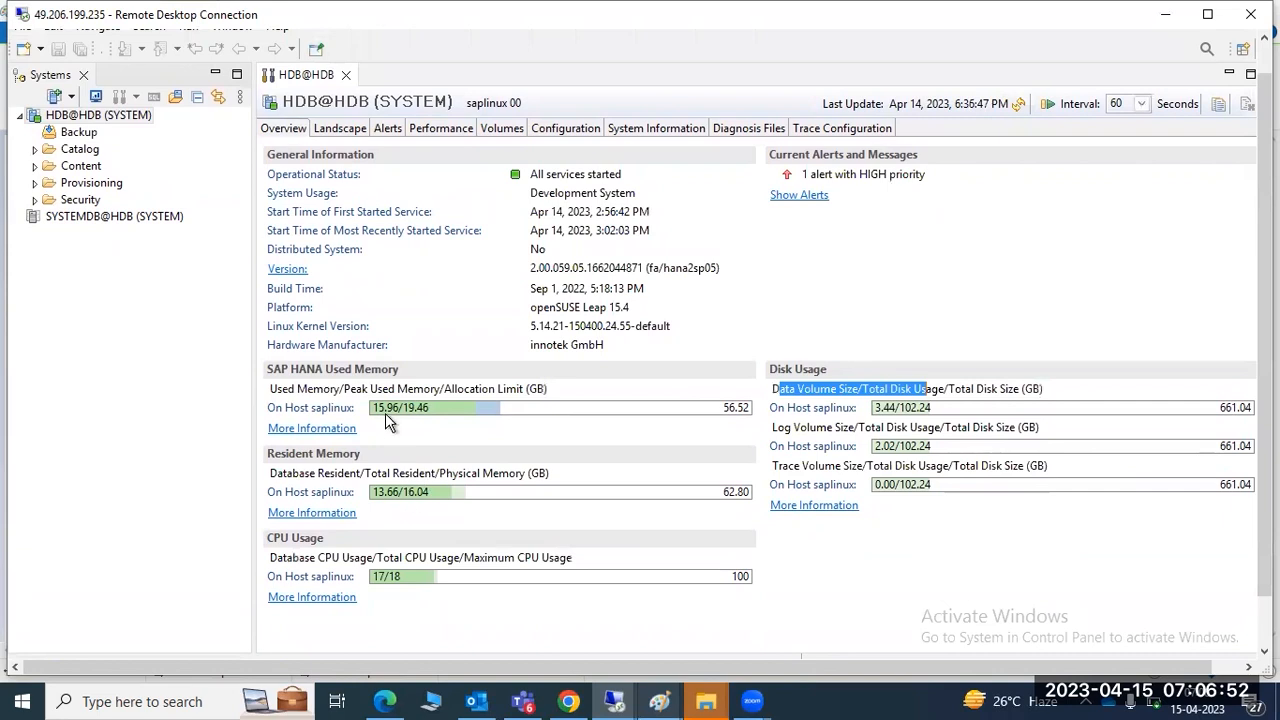
mouse_move(566, 411)
mouse_move(411, 406)
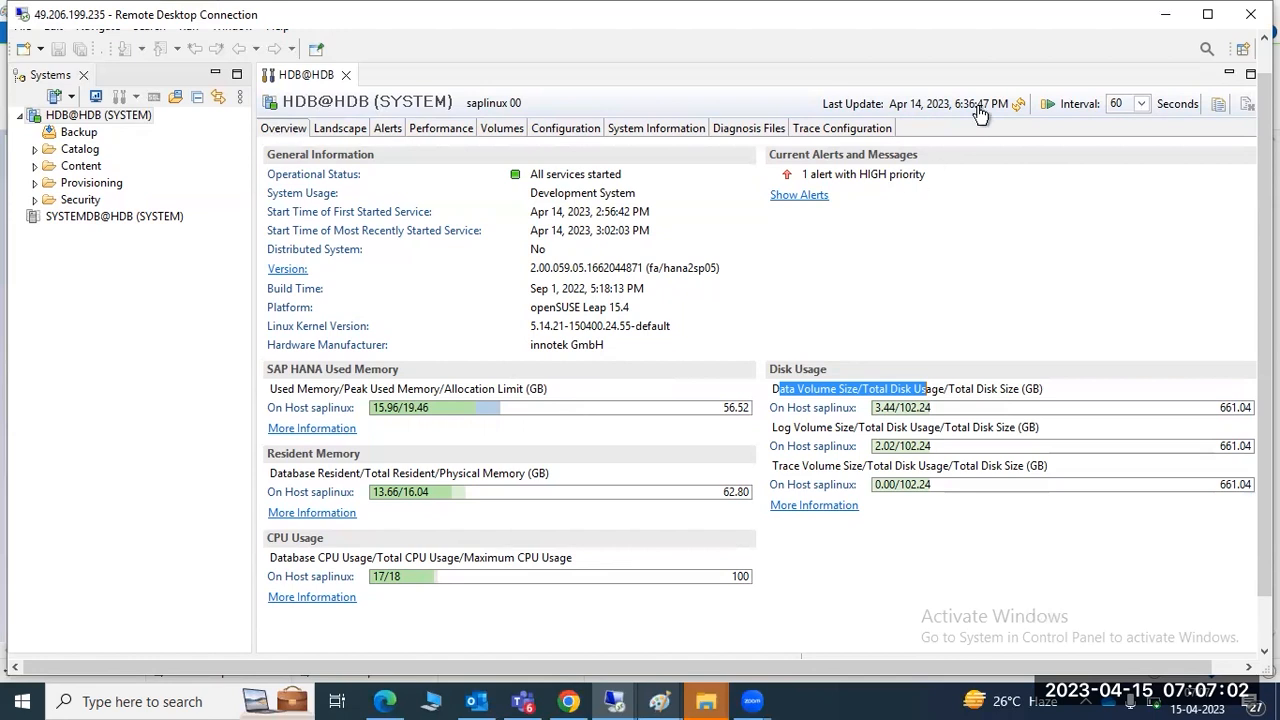
click(1019, 104)
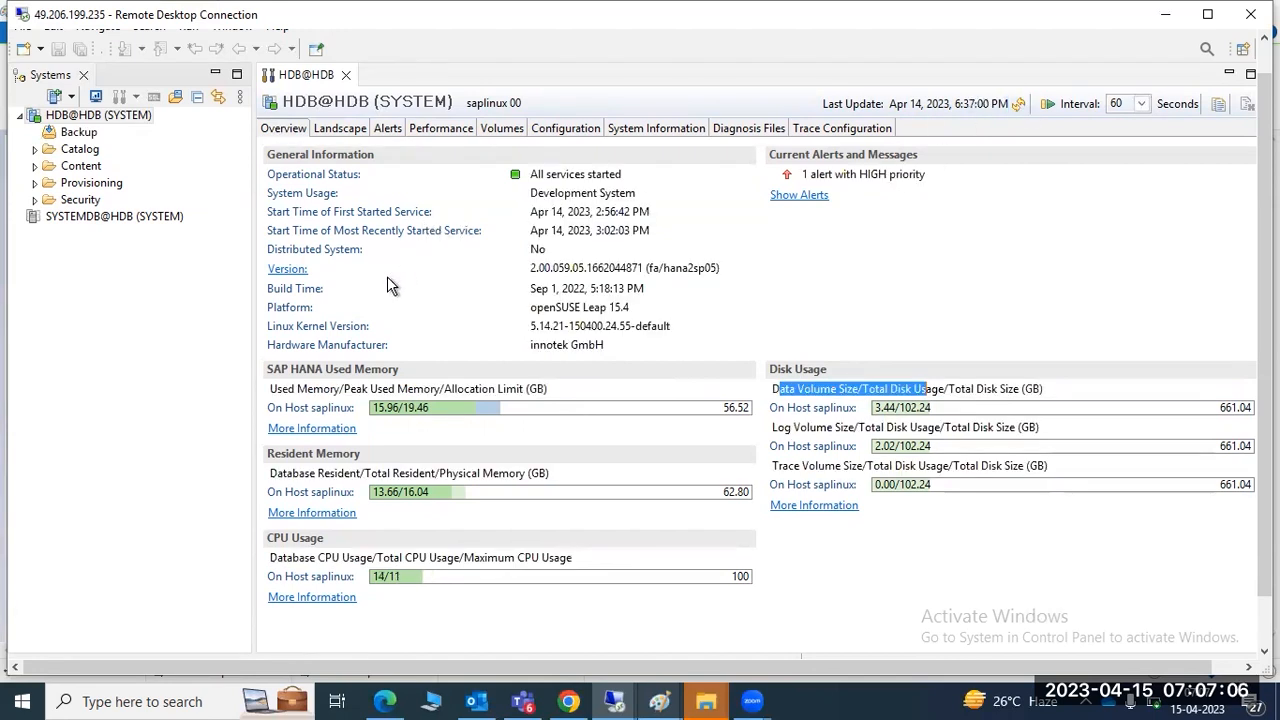
click(540, 268)
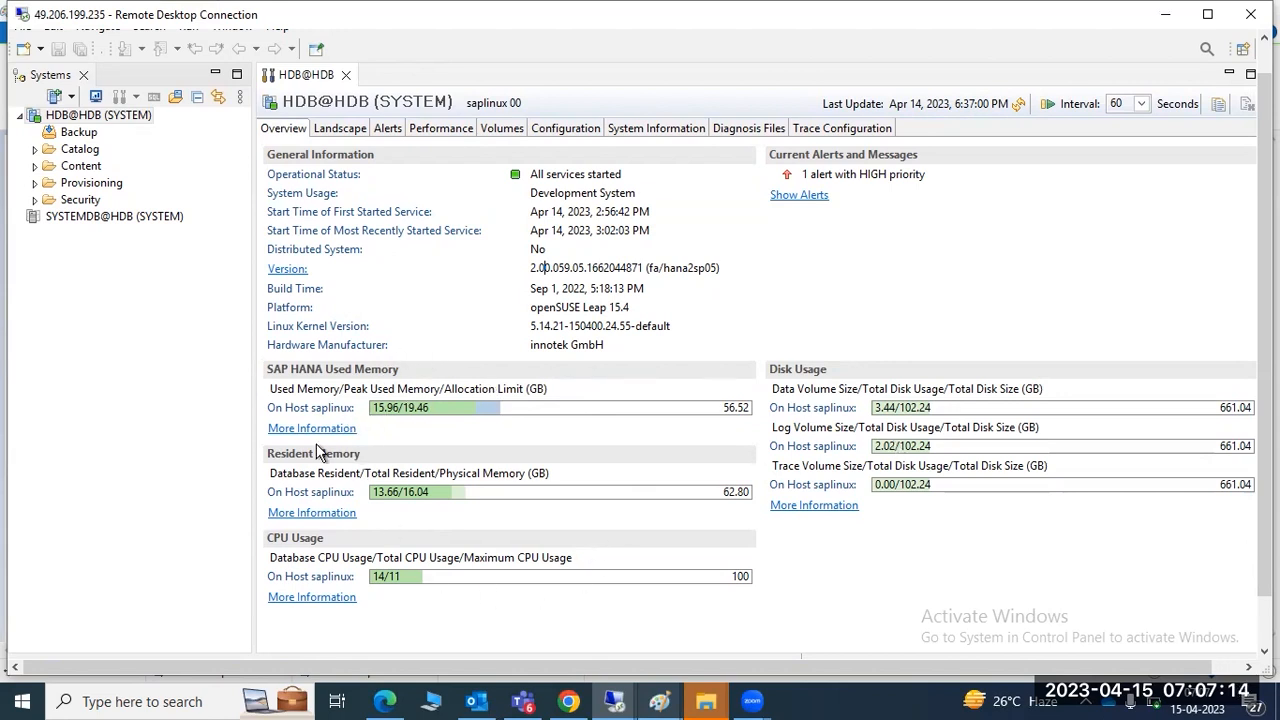
mouse_move(421, 415)
drag(538, 268, 574, 272)
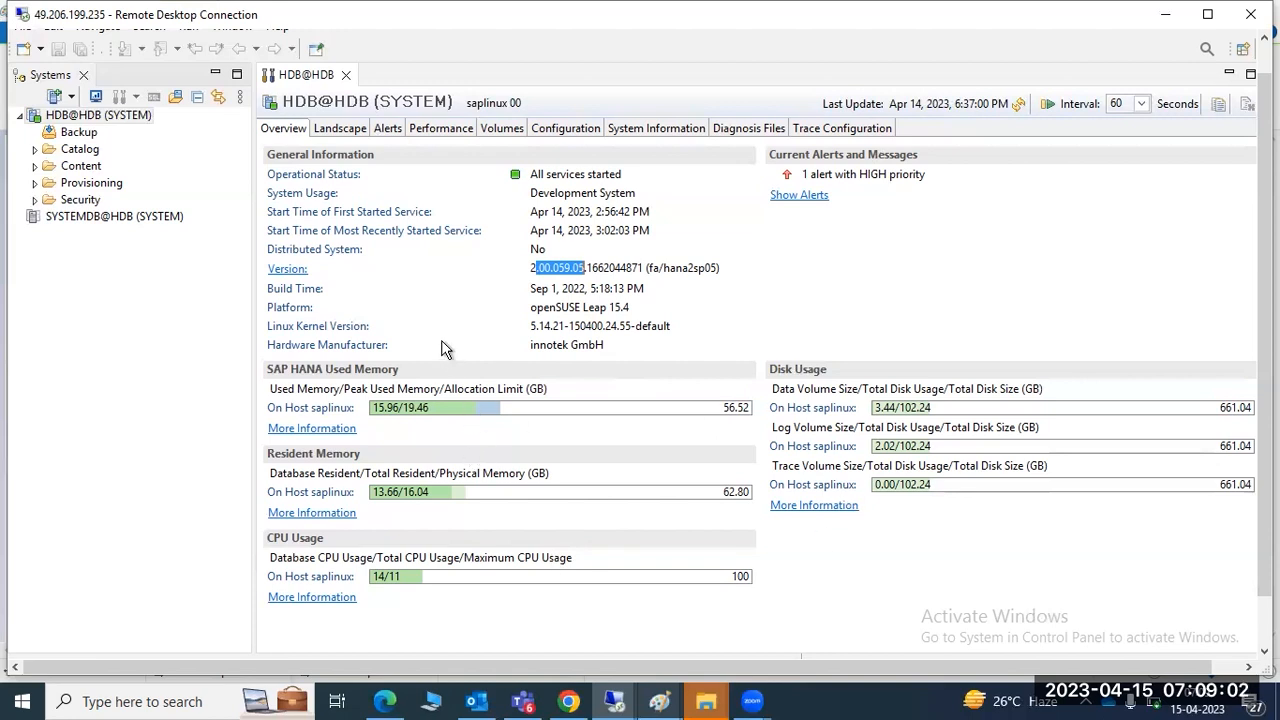
drag(535, 326, 586, 268)
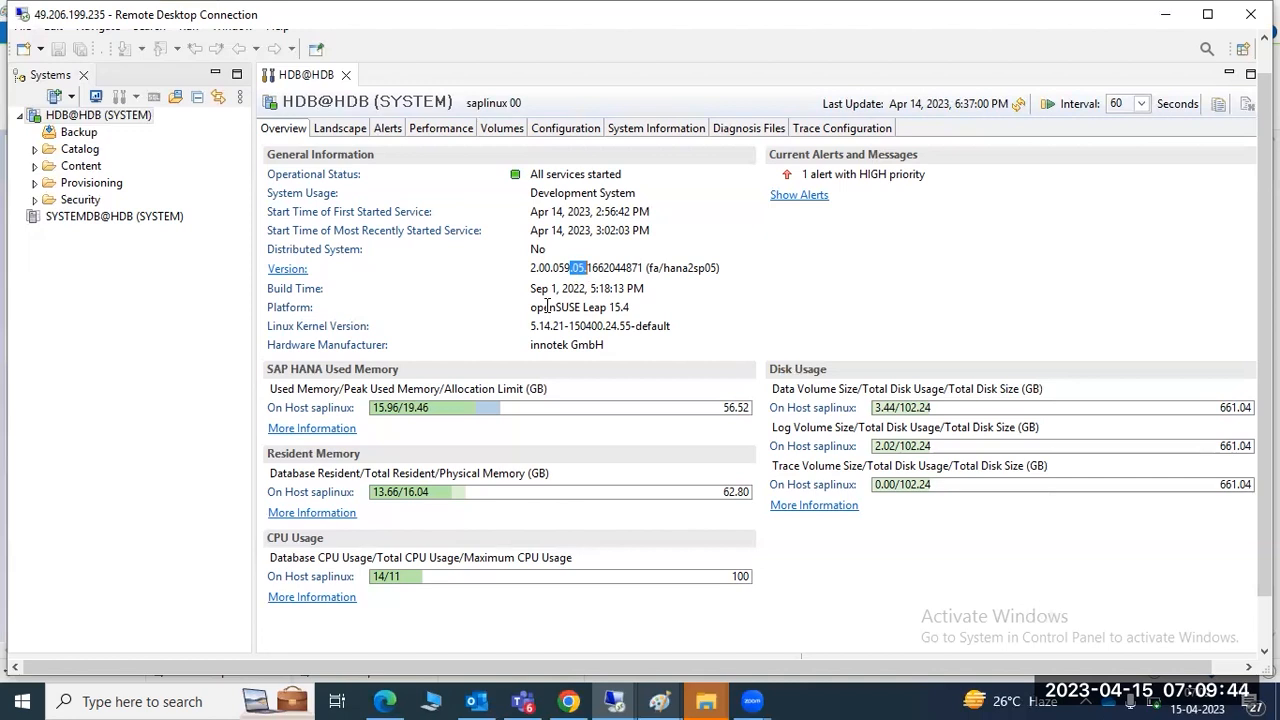
drag(546, 269, 594, 270)
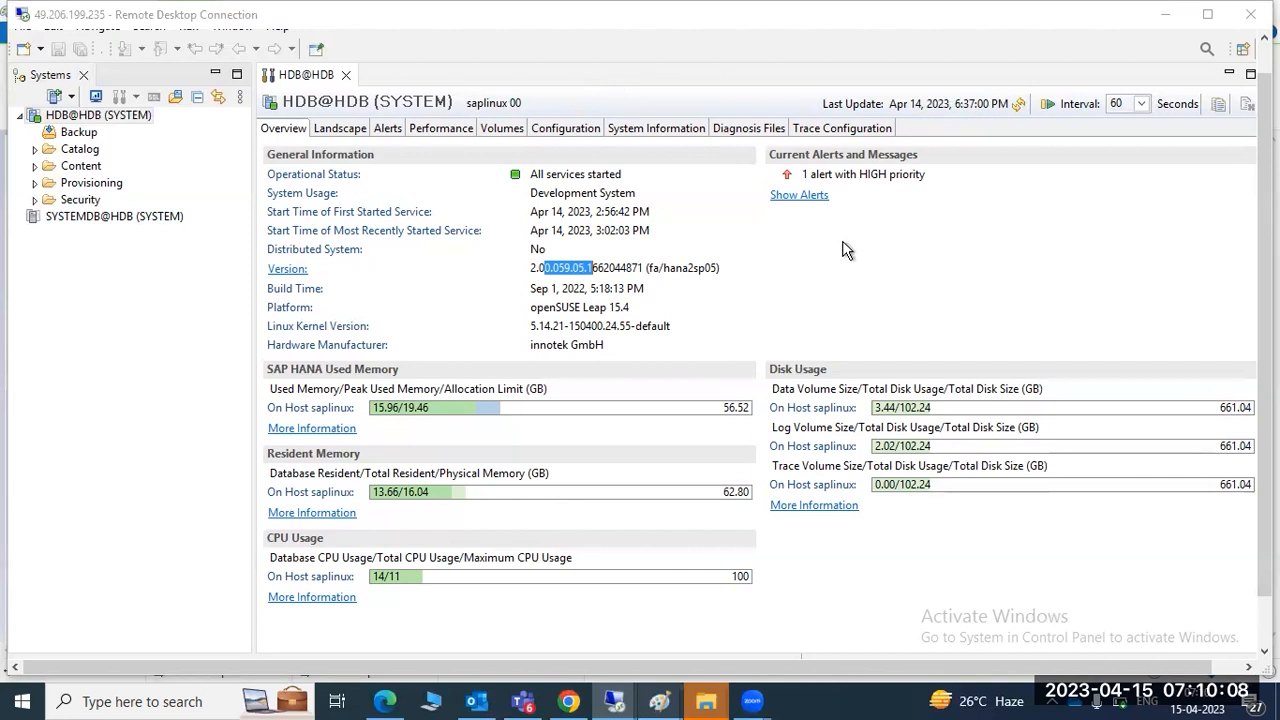
mouse_move(659, 701)
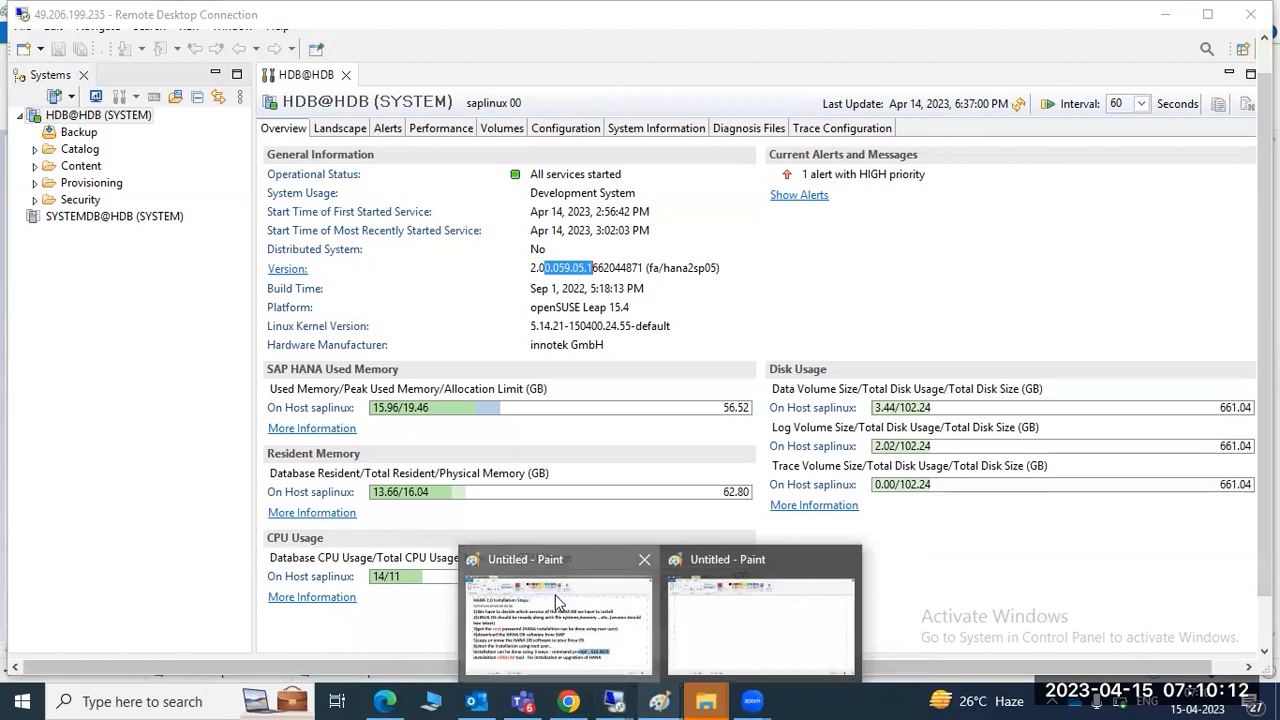
Switch to the blank Untitled Paint window and type the heading 'HANA :'
click(558, 605)
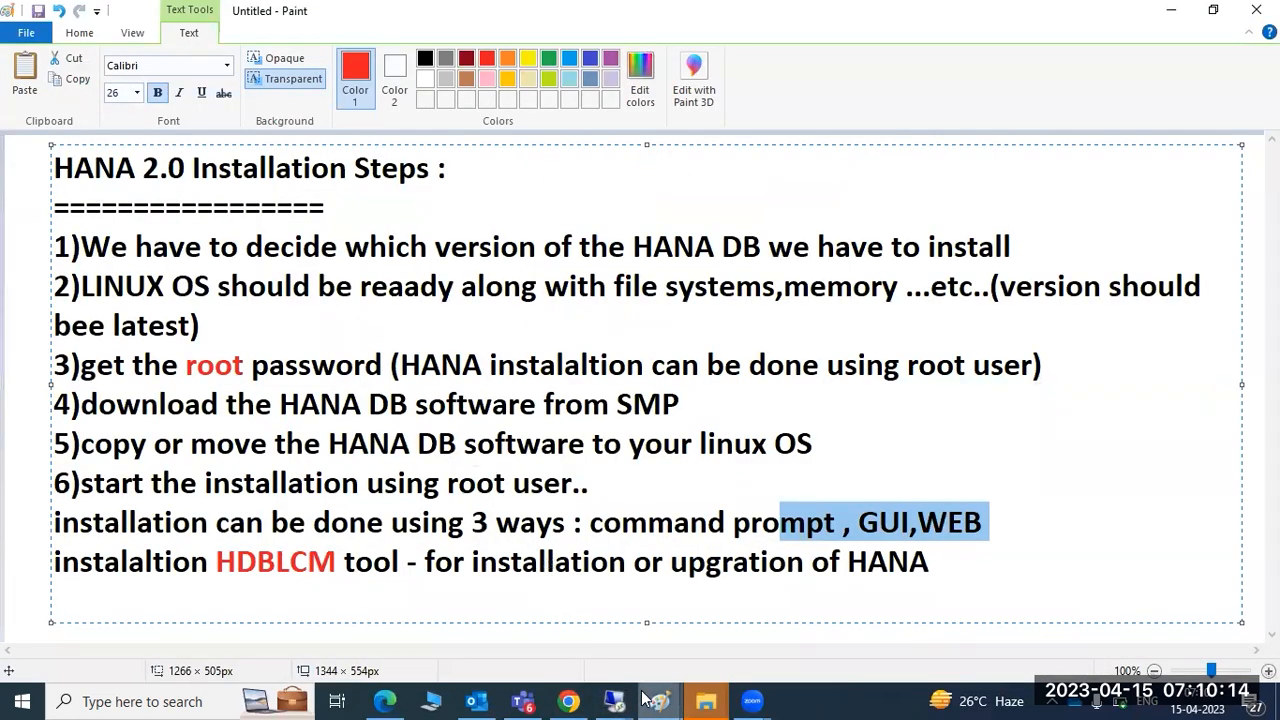
mouse_move(659, 701)
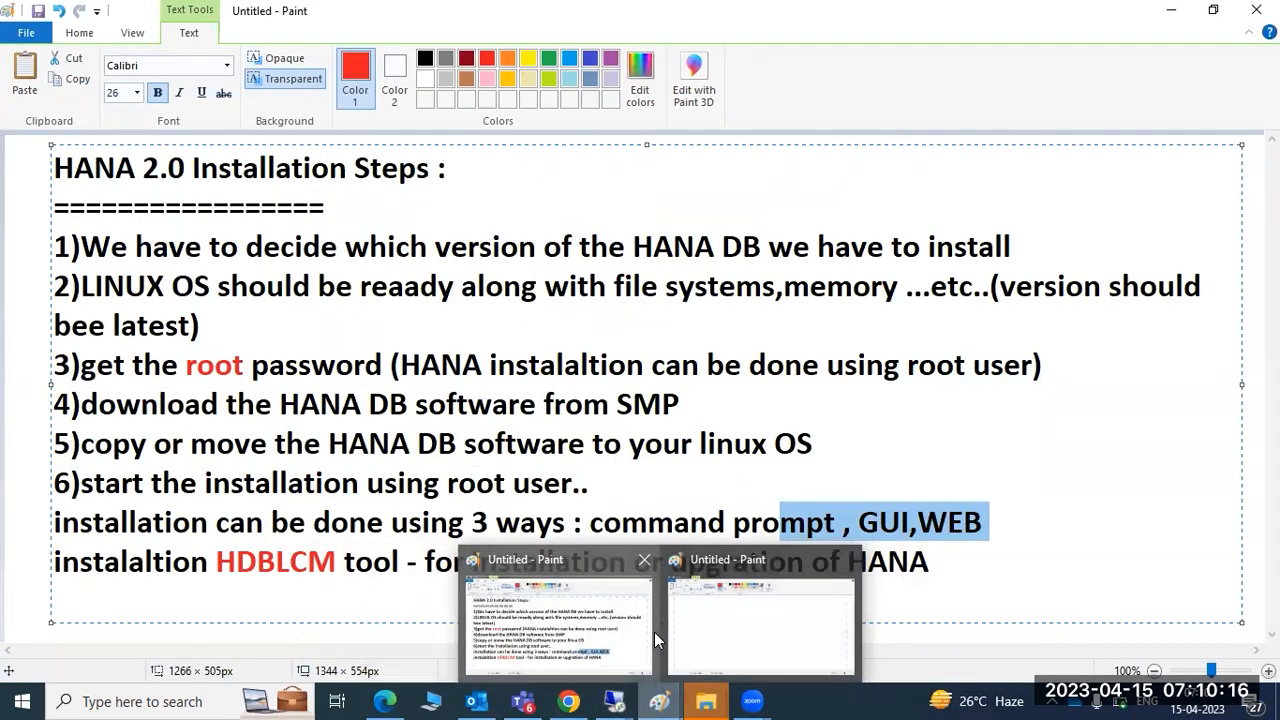
click(701, 619)
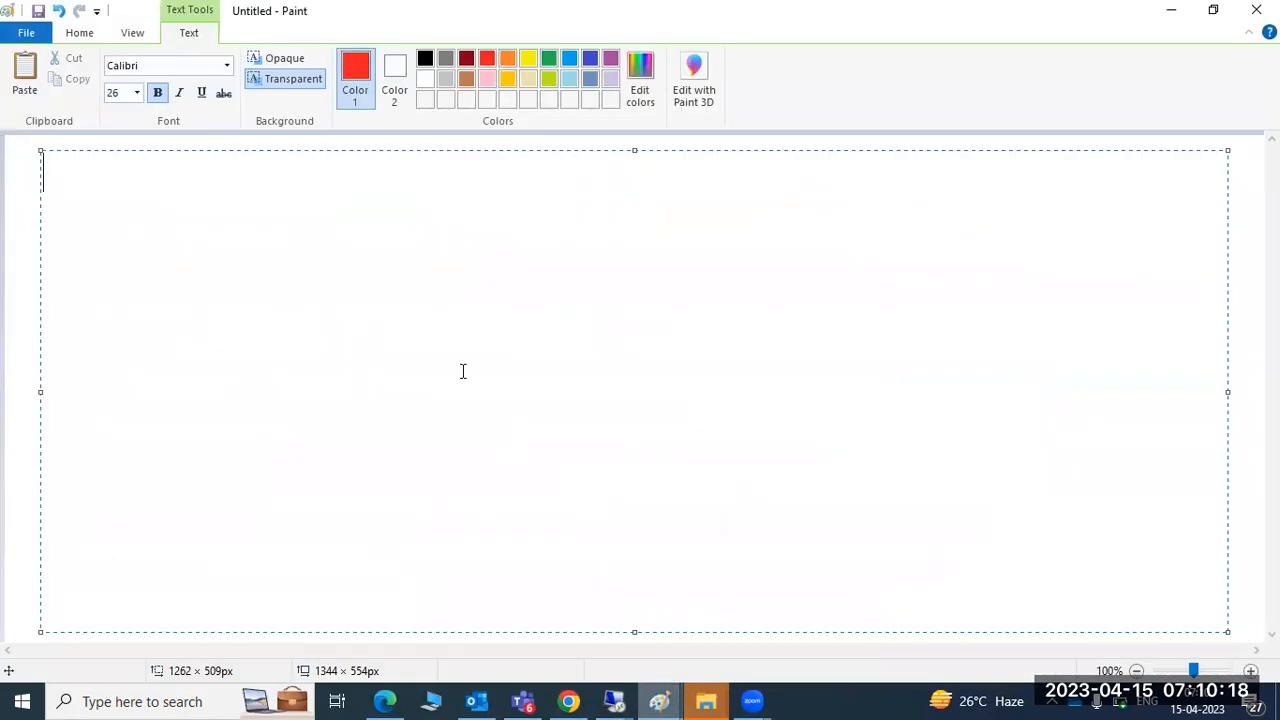
text(HA)
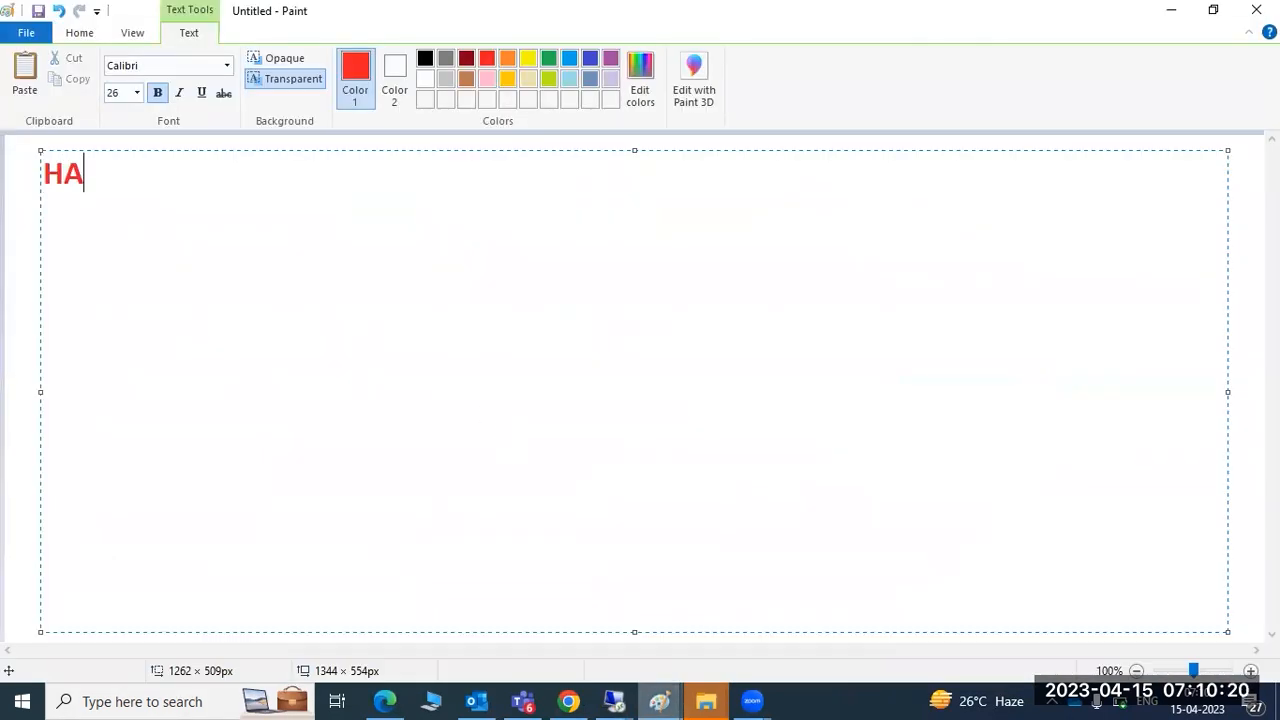
text(NA :)
key(Return)
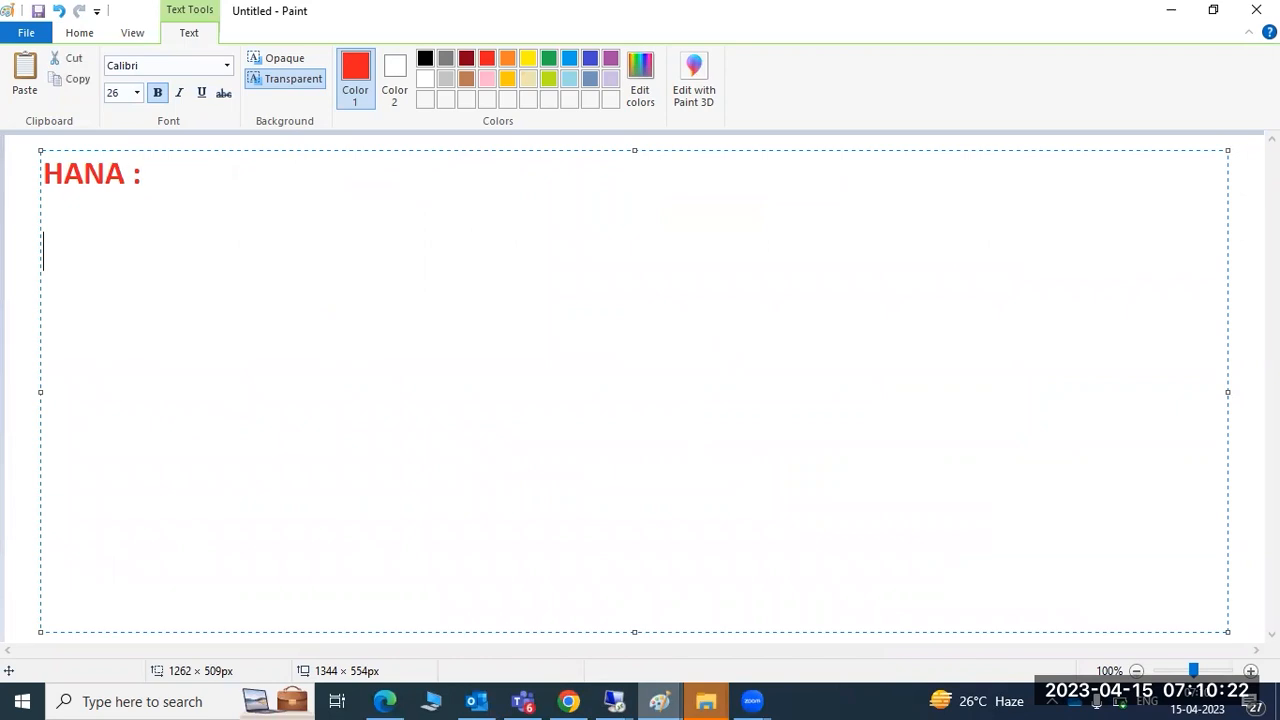
List 'HANA HW and SW', 'HANA install', 'how to add systems to HANA studio', 'HANA version' on separate lines
text(HANA )
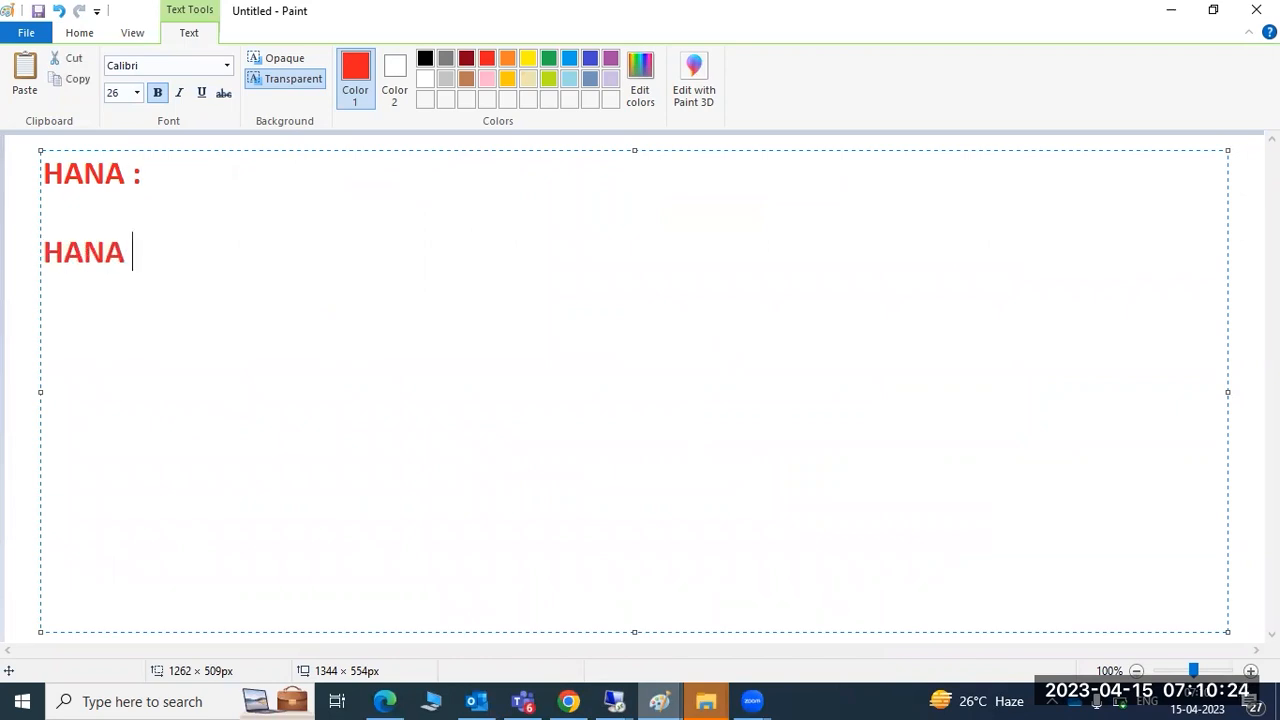
text(HW and SW)
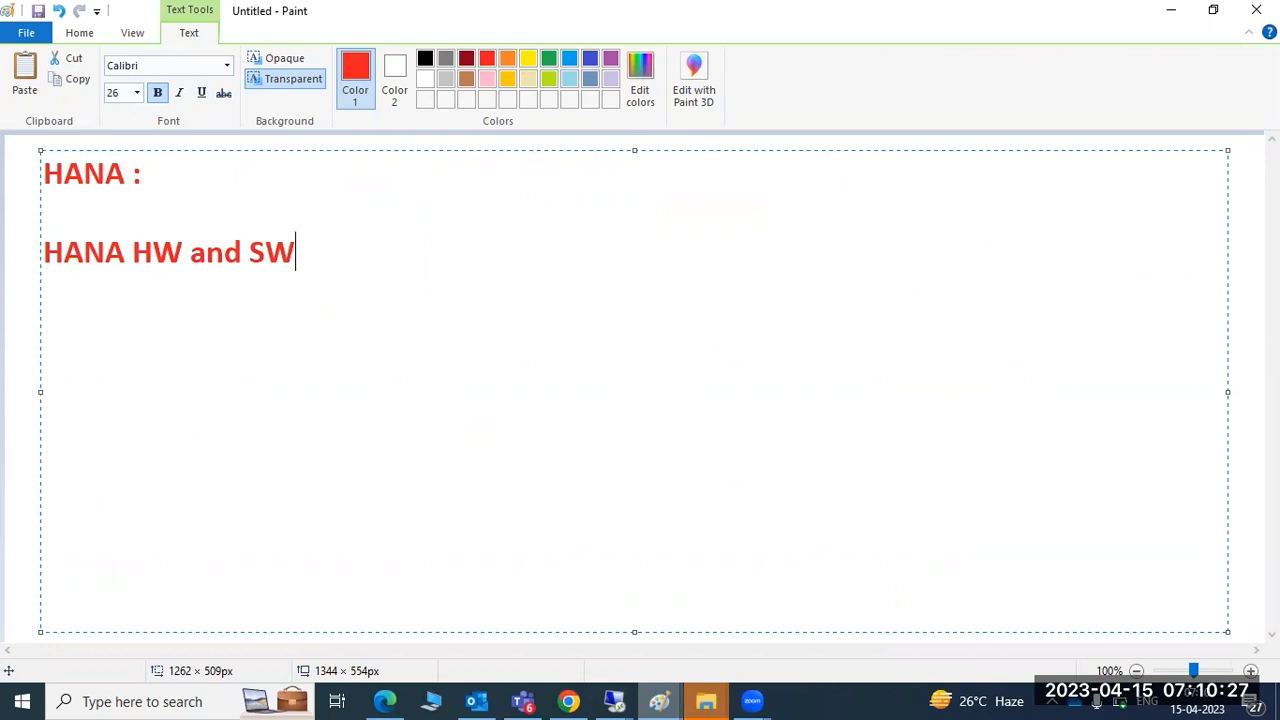
key(Return)
text(HA)
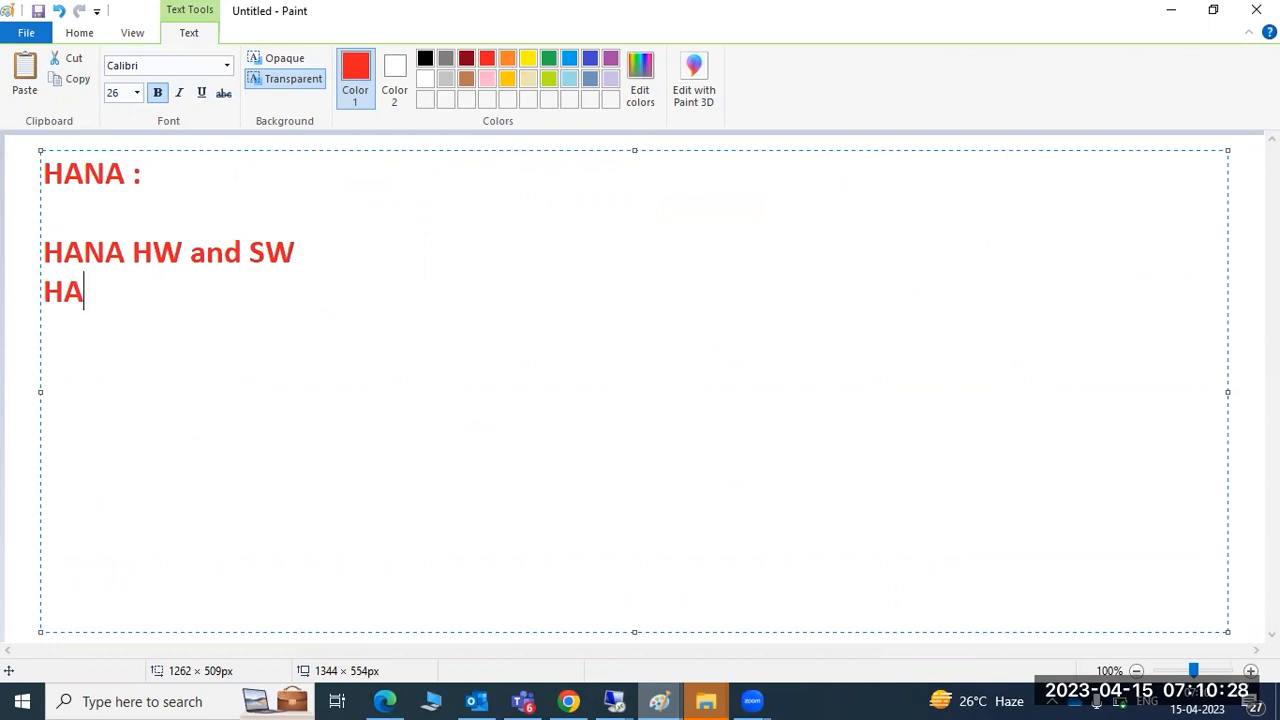
text(NA nstal)
key(BackSpace)
key(BackSpace)
key(BackSpace)
key(BackSpace)
key(BackSpace)
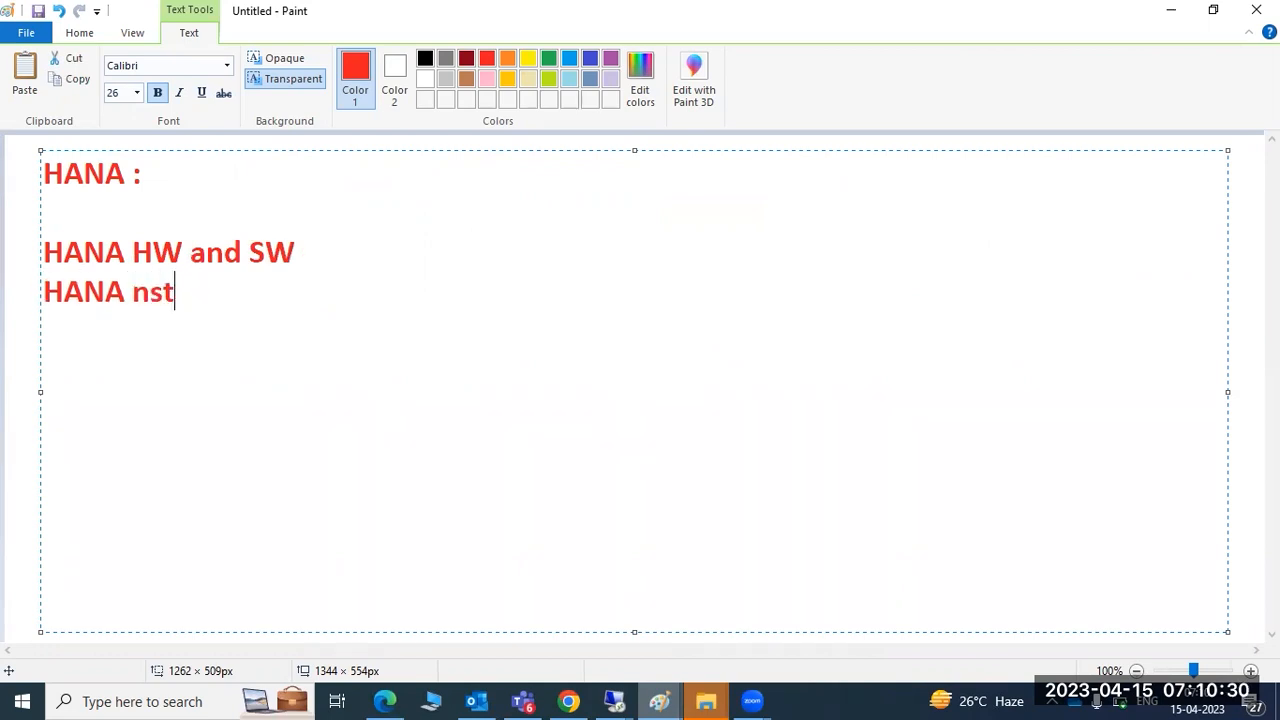
text(install)
key(Return)
text(HANA )
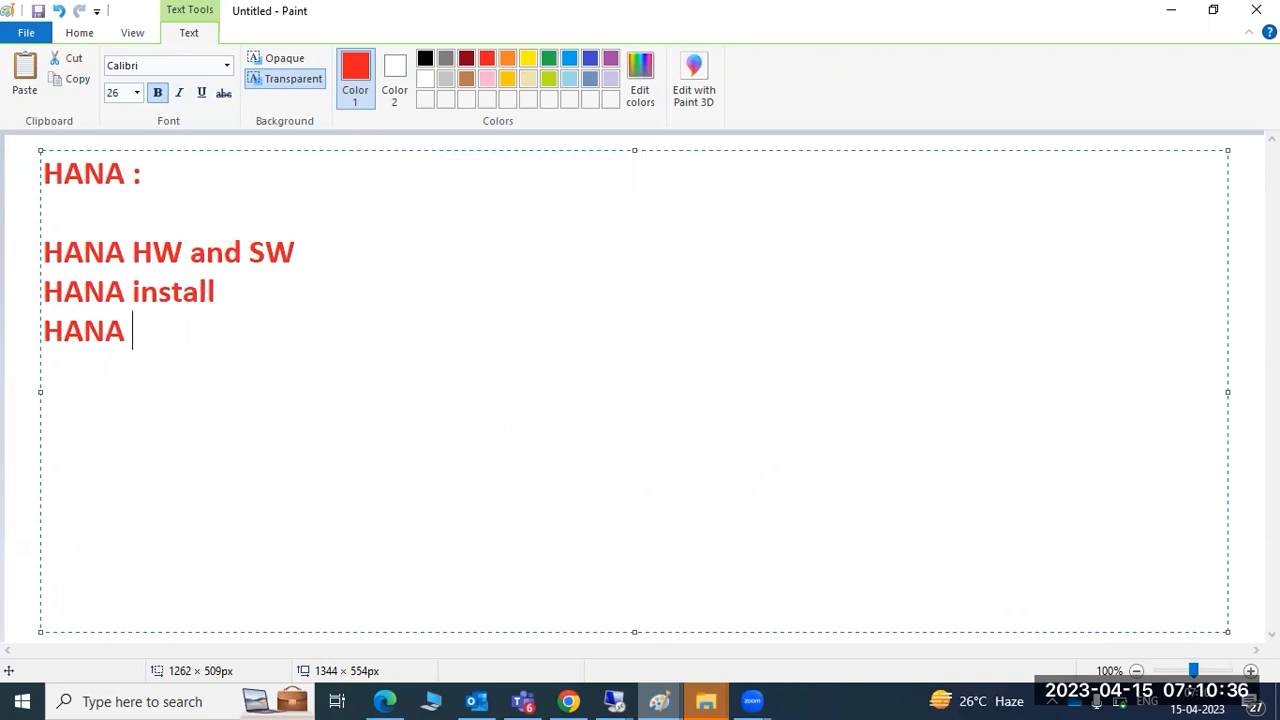
text(=how to add )
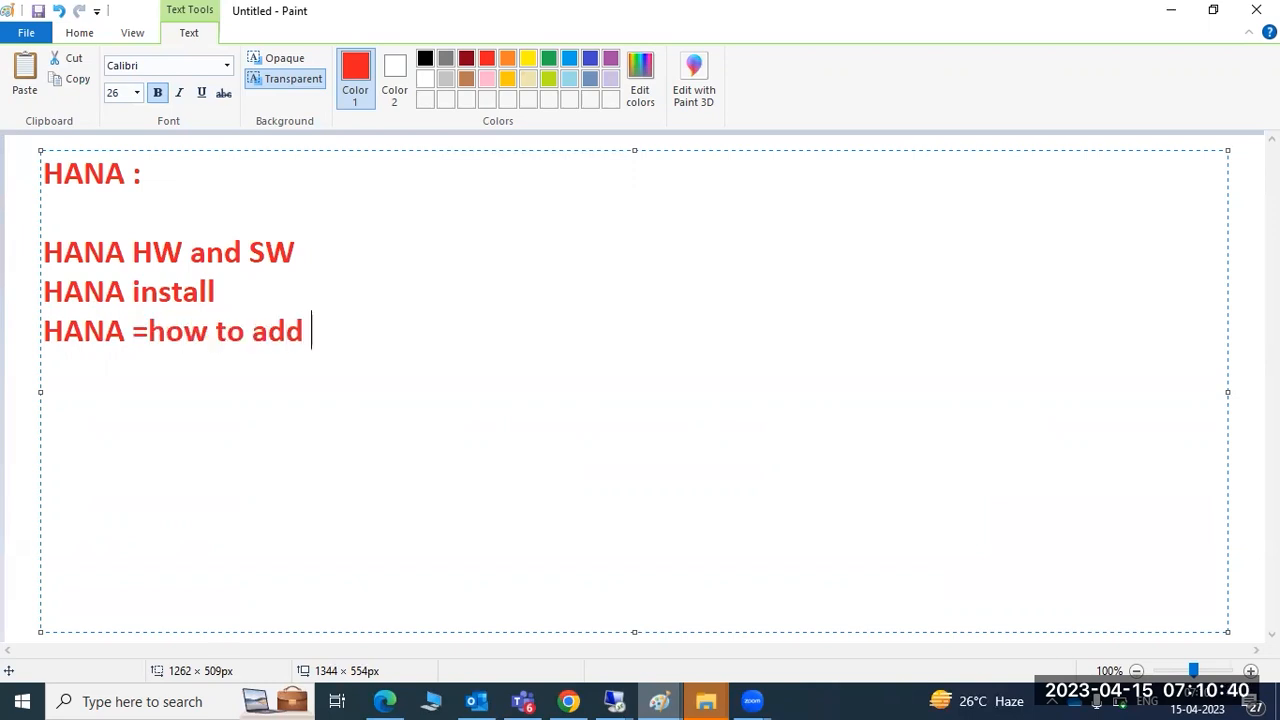
text(systems to )
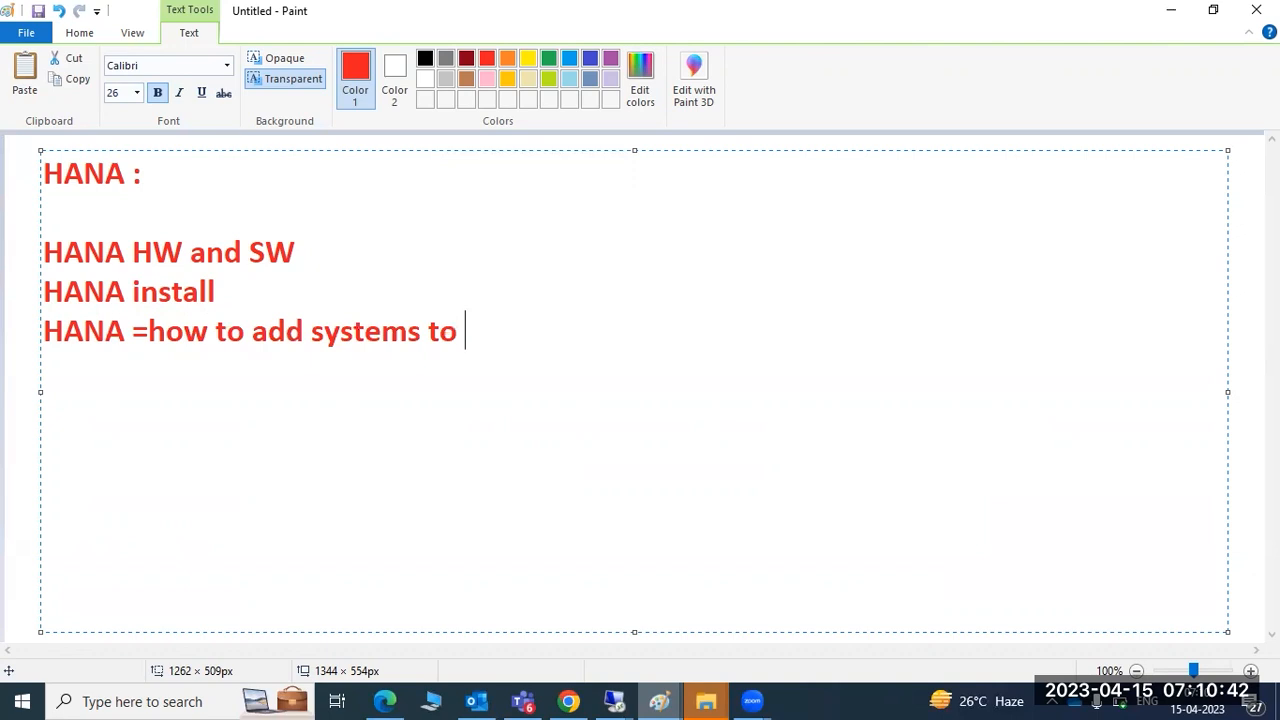
text(HANA studioo=)
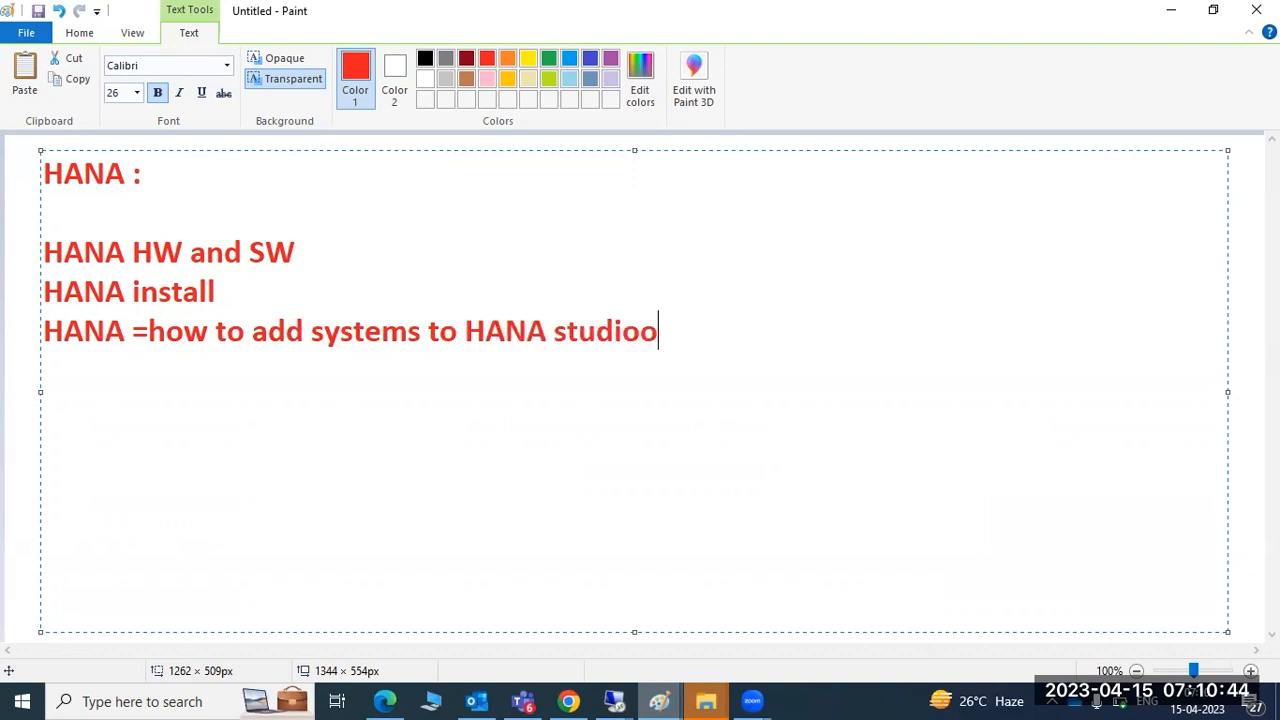
key(BackSpace)
key(BackSpace)
key(Return)
text(HANA version)
Change the heading's colon to '--TEST' so it reads 'HANA --TEST'
click(202, 185)
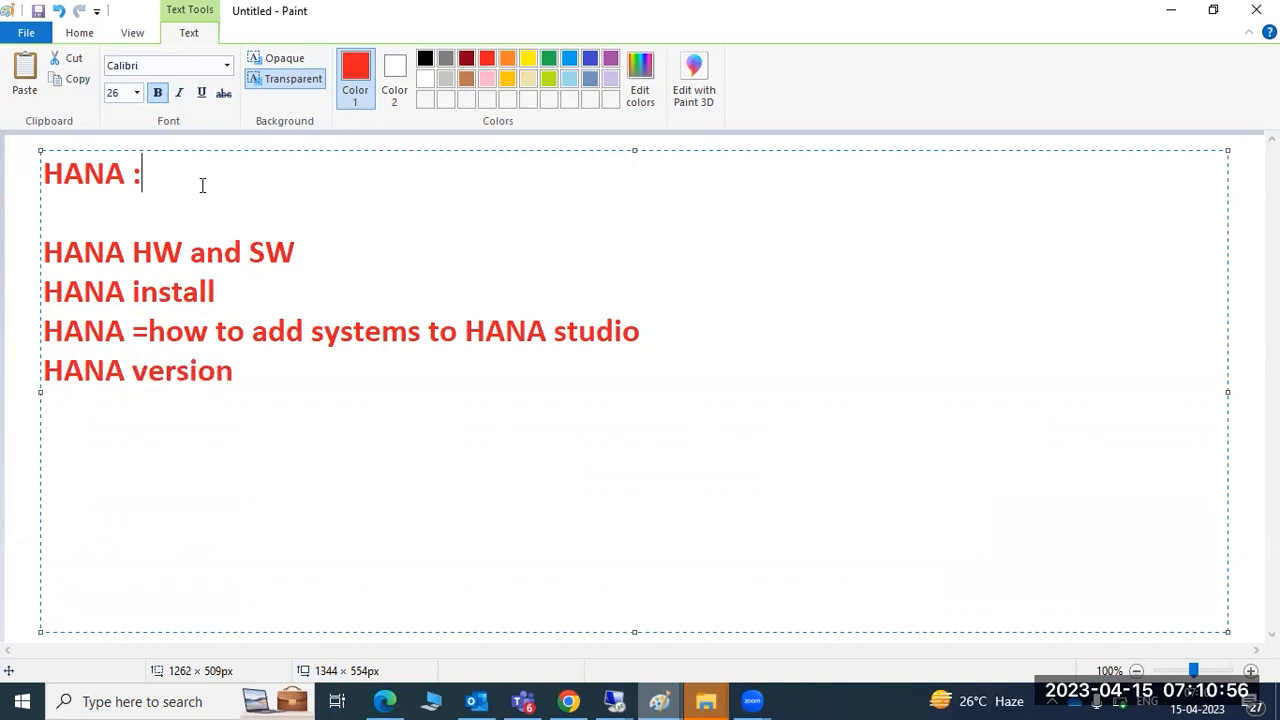
key(BackSpace)
text(--TEST)
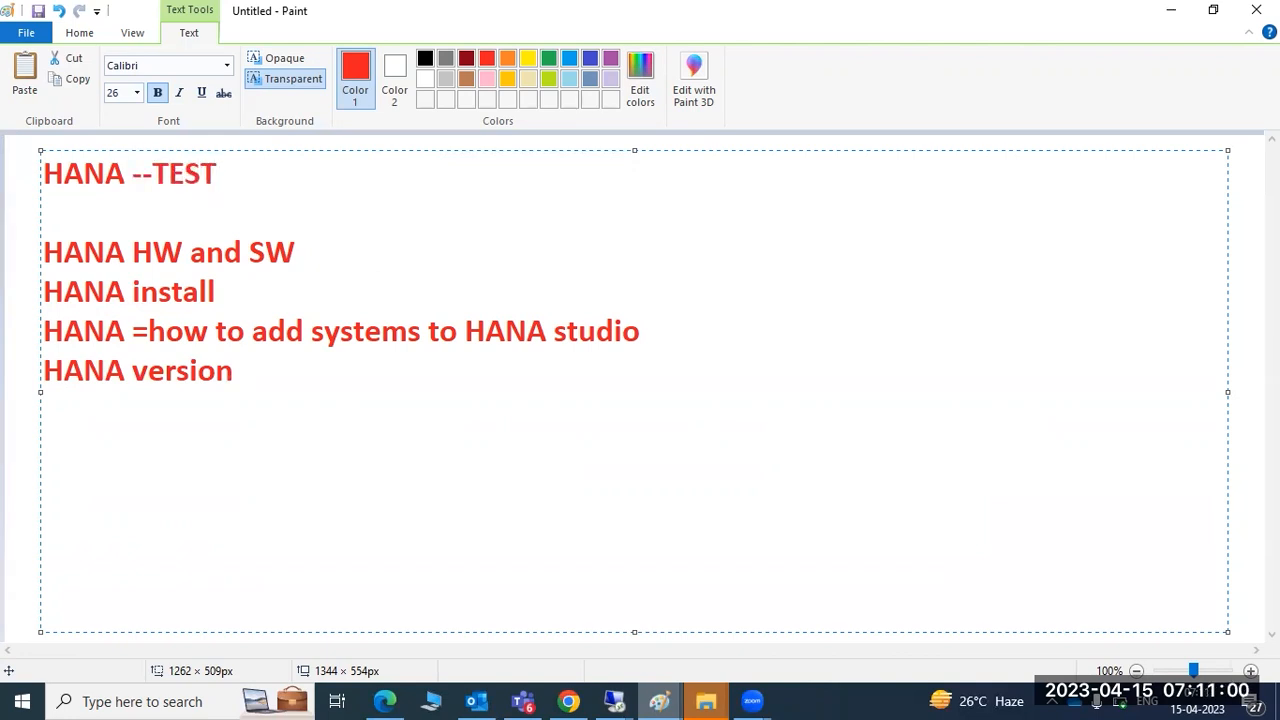